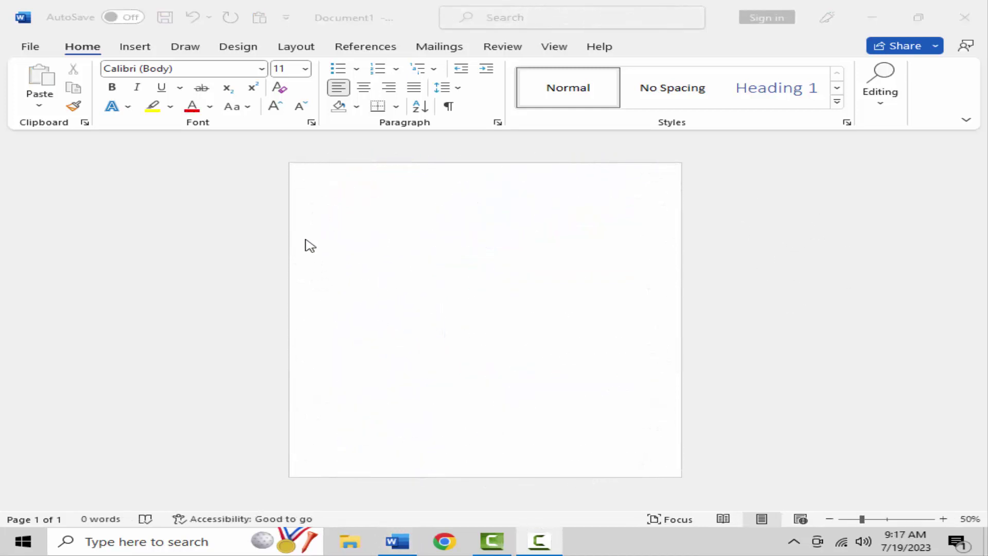
Set the blank document's paper size to Legal from the Layout size list
left_click(130, 47)
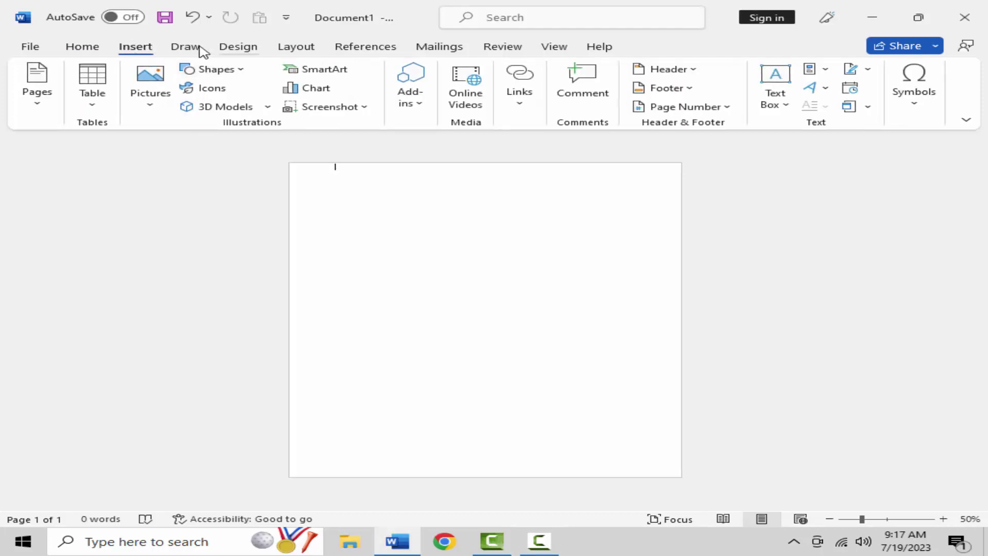
left_click(308, 48)
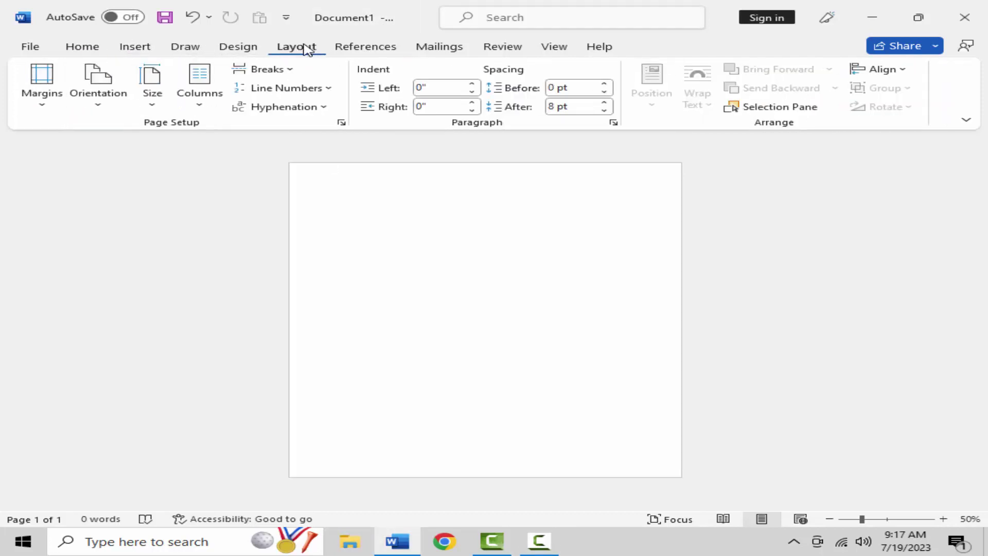
left_click(151, 91)
left_click(203, 200)
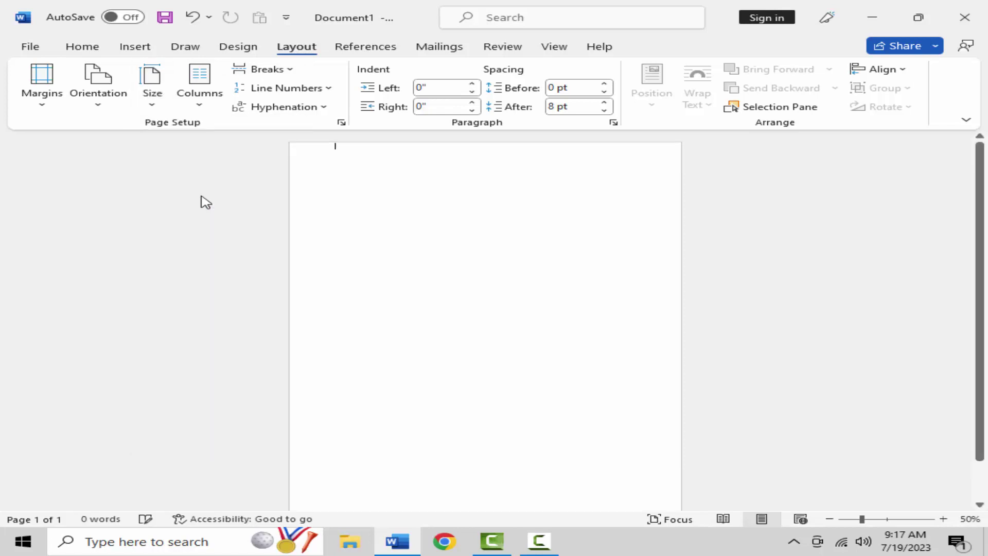
scroll(291, 213, "down", 1, "ctrl")
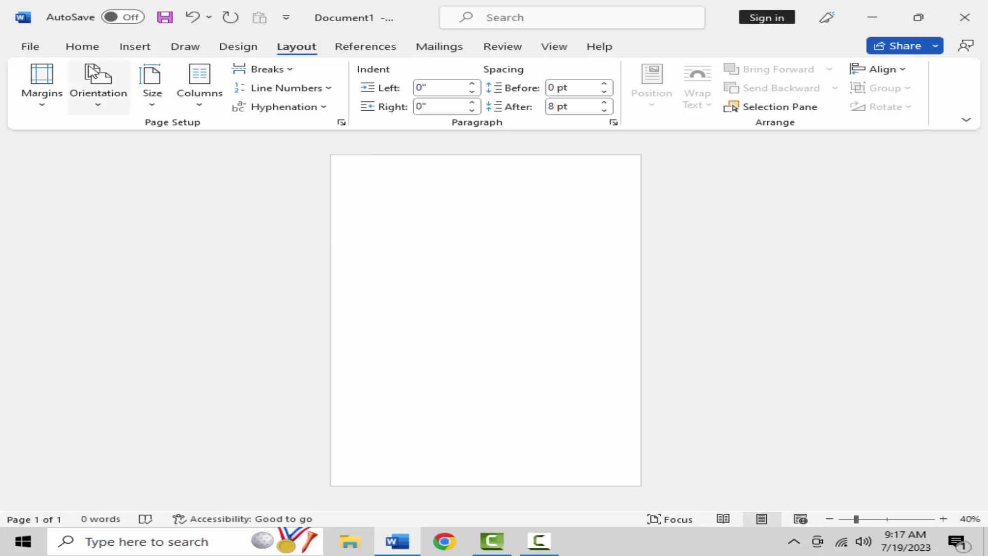
Draw a rectangle across the top of the page, stretched to the right edge
left_click(135, 47)
left_click(199, 73)
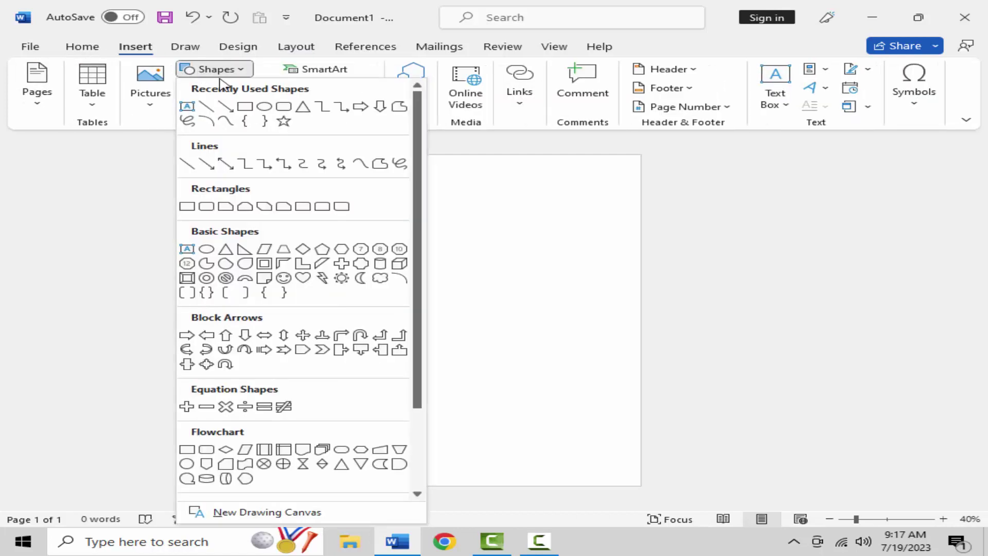
left_click(242, 105)
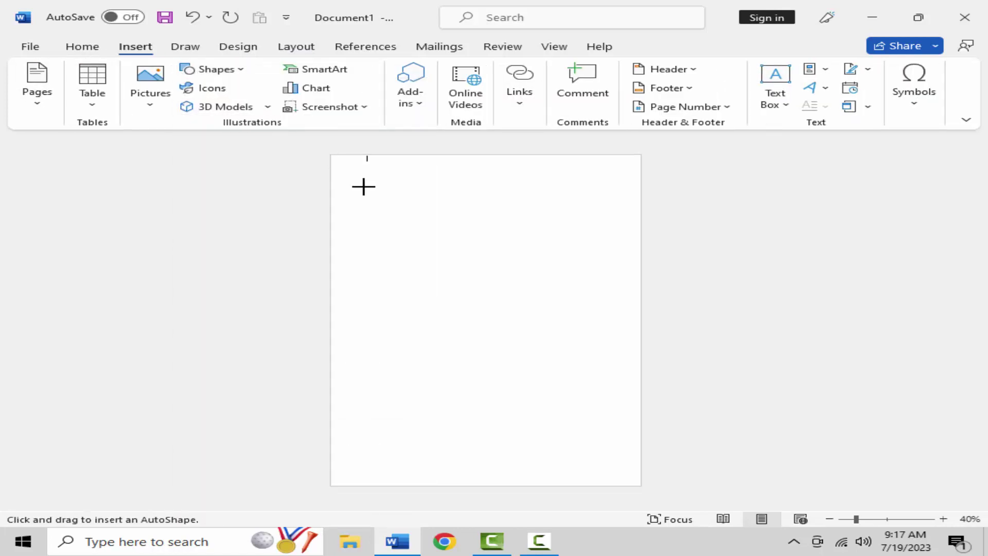
left_click_drag(331, 156, 620, 266)
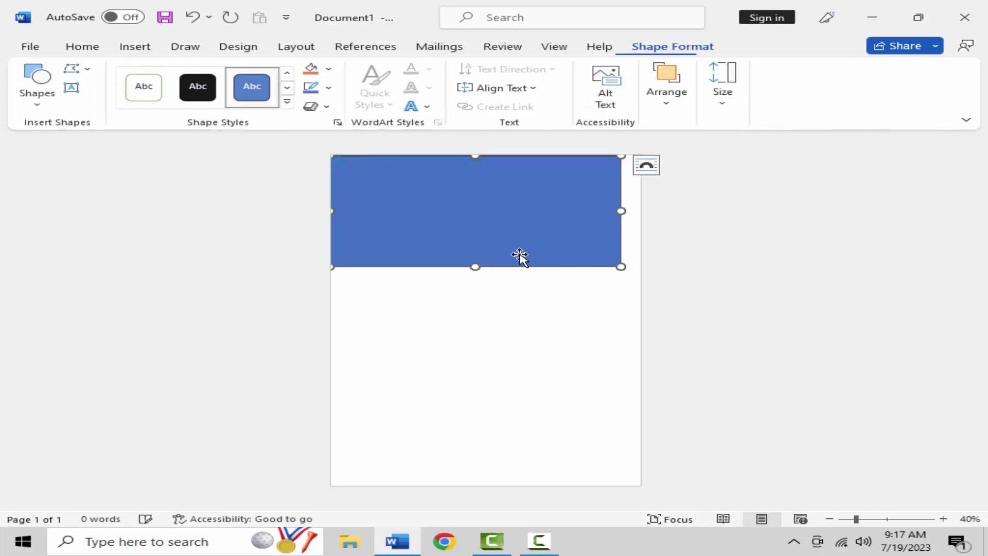
left_click_drag(521, 255, 535, 253)
Raise the rectangle's bottom-right point to slant its lower edge, then enlarge it to full width
right_click(536, 253)
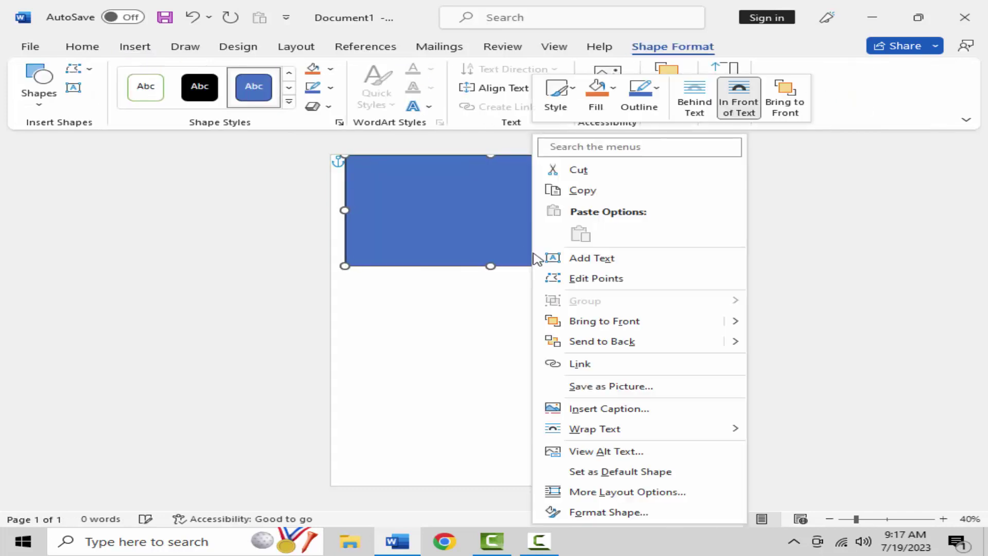
left_click(572, 278)
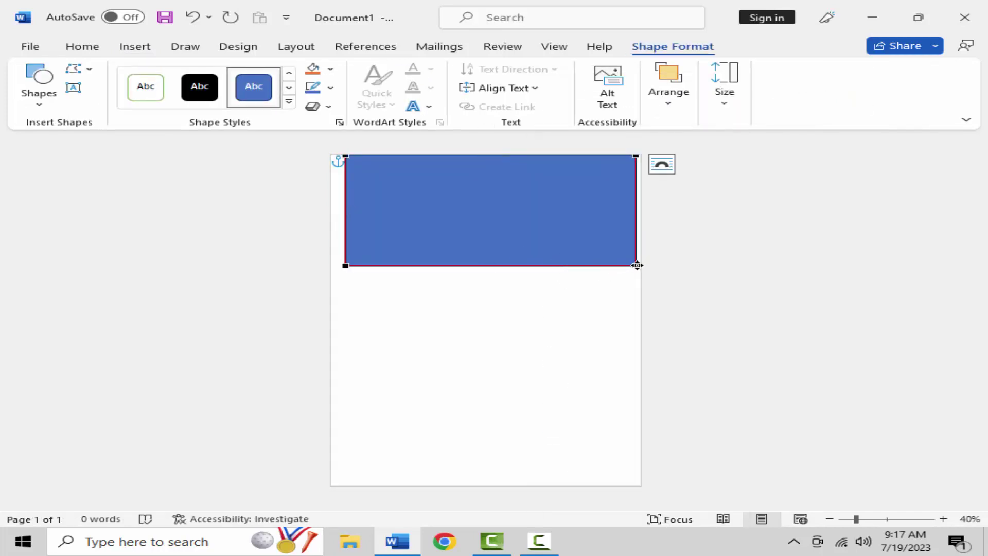
left_click_drag(636, 265, 635, 191)
left_click(406, 260)
left_click(391, 234)
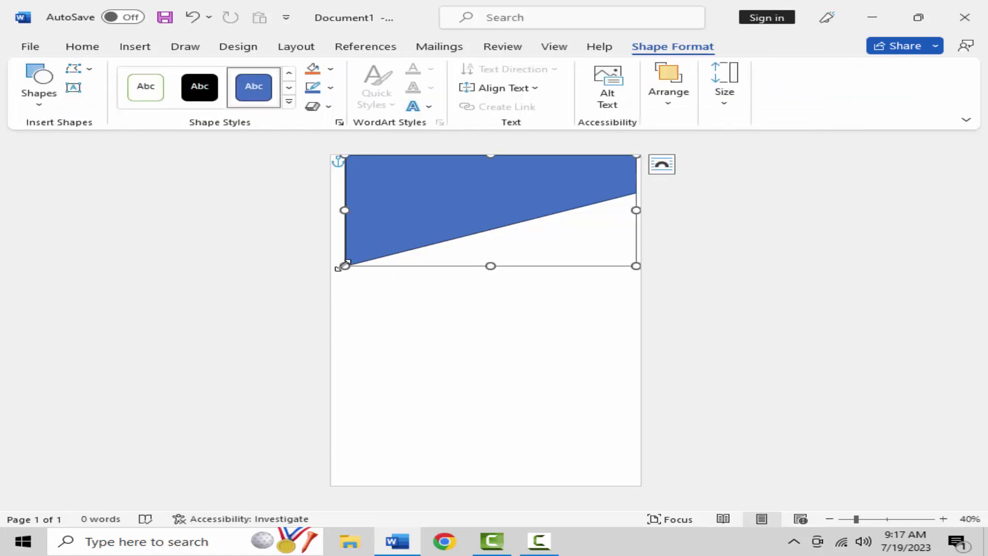
left_click_drag(344, 266, 249, 346)
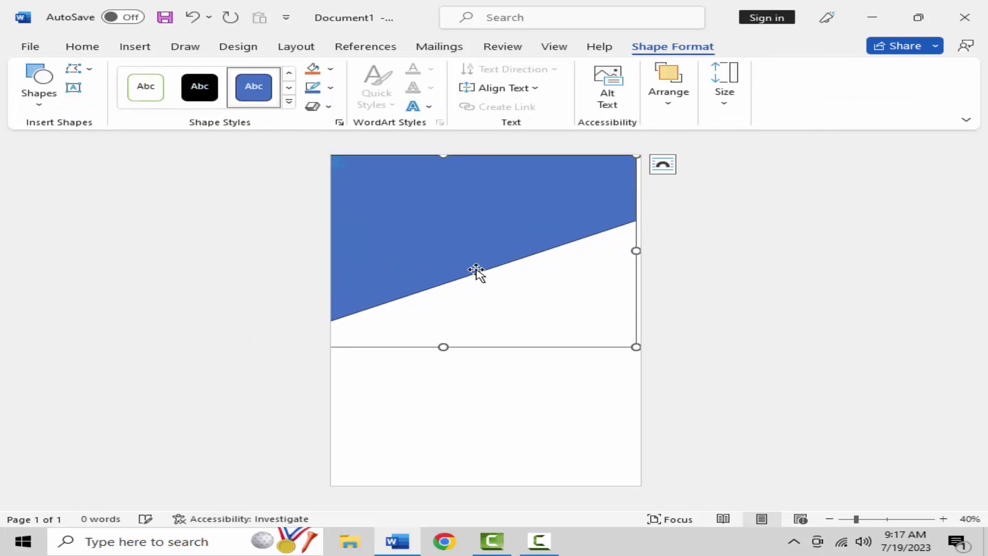
left_click_drag(476, 273, 539, 225)
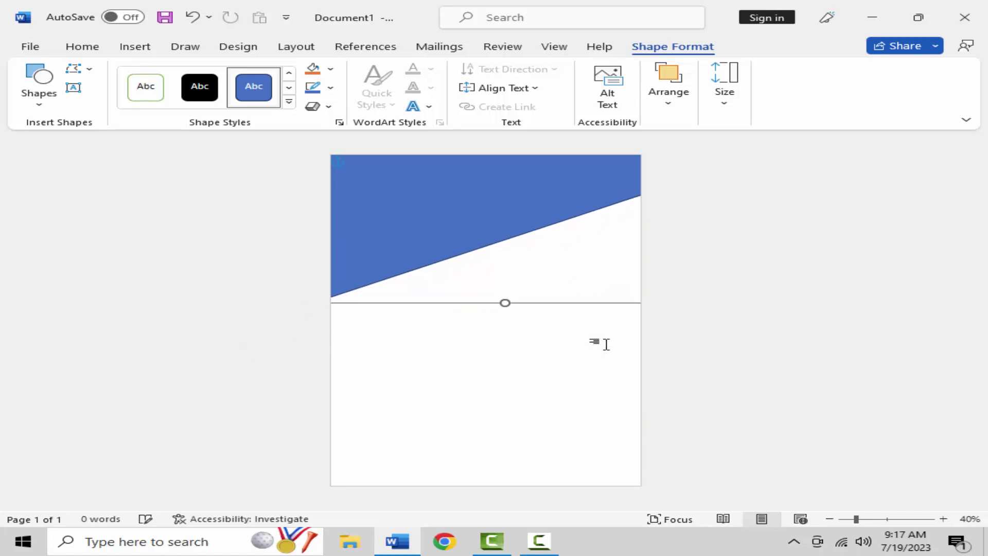
left_click(596, 383)
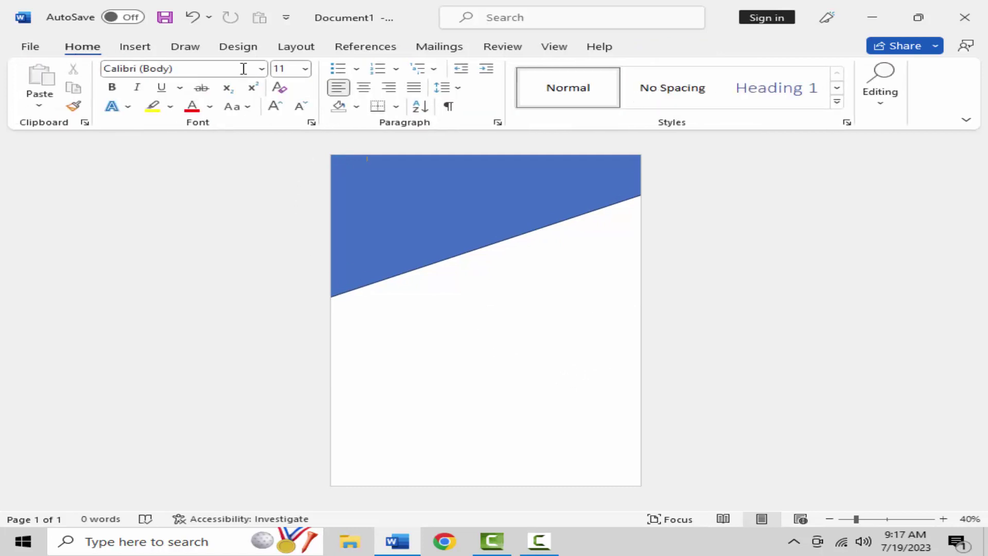
Draw a tall rectangle at the lower left of the page
left_click(135, 47)
left_click(234, 72)
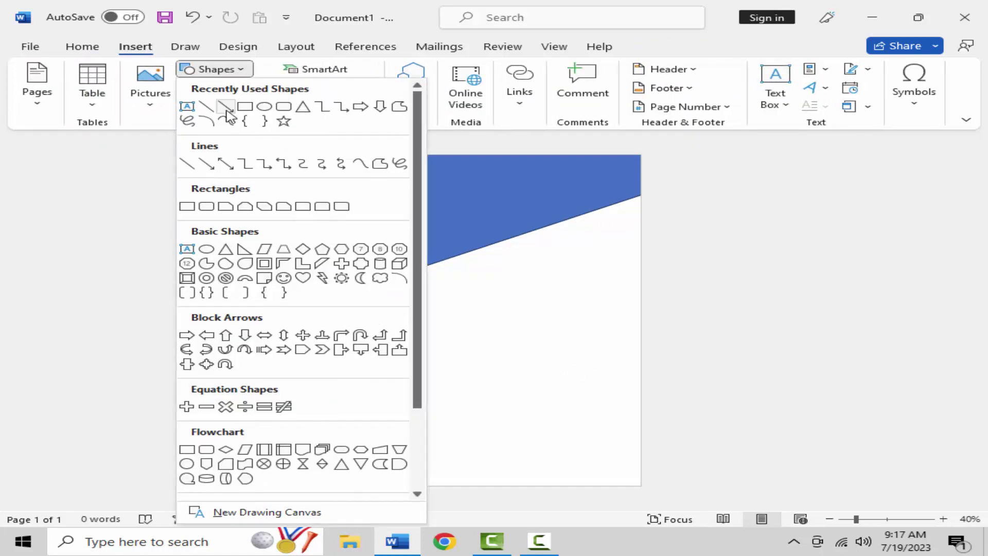
left_click(241, 111)
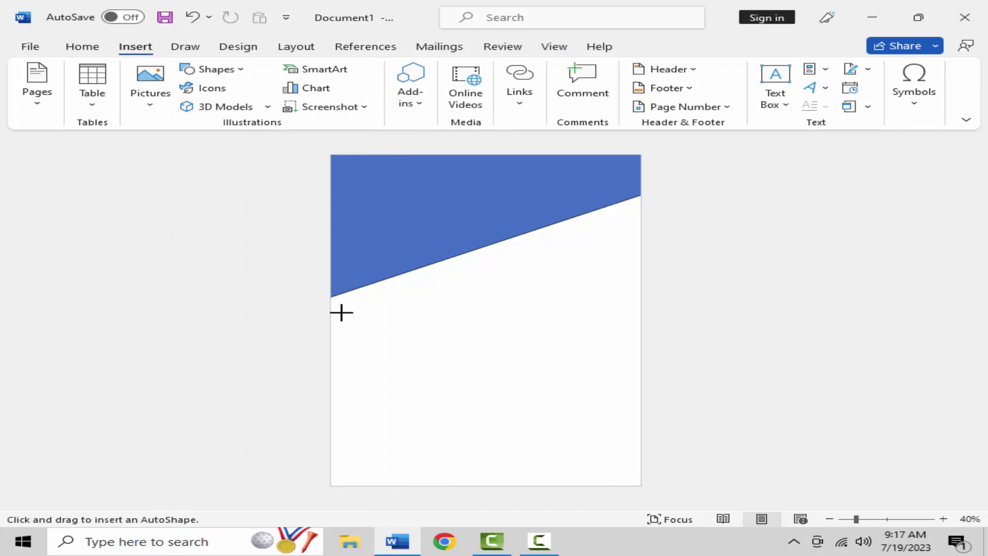
mouse_move(334, 316)
left_mouse_down()
mouse_move(426, 486)
mouse_move(424, 504)
left_mouse_up()
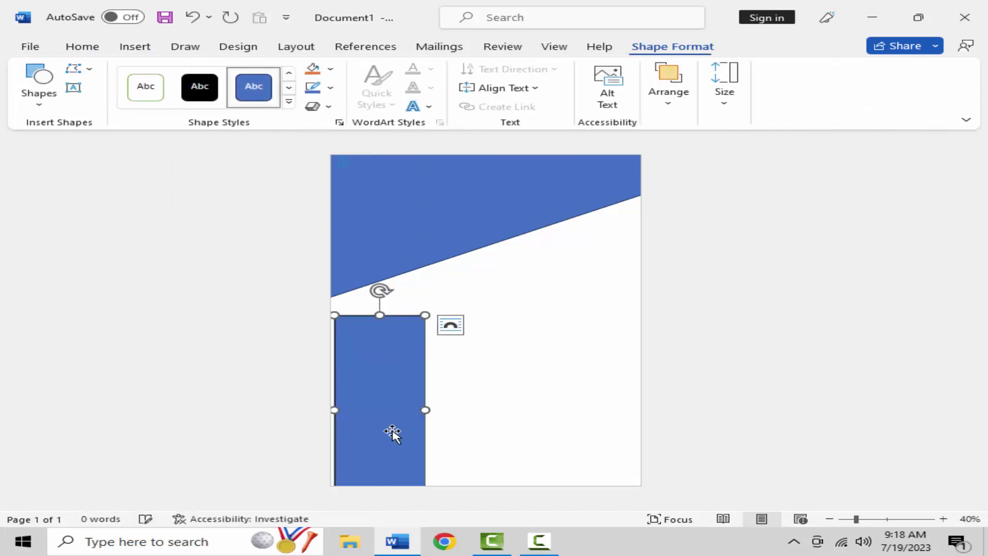
Raise the rectangle's top-right point to slant its top, and widen it slightly
right_click(405, 386)
left_click(448, 279)
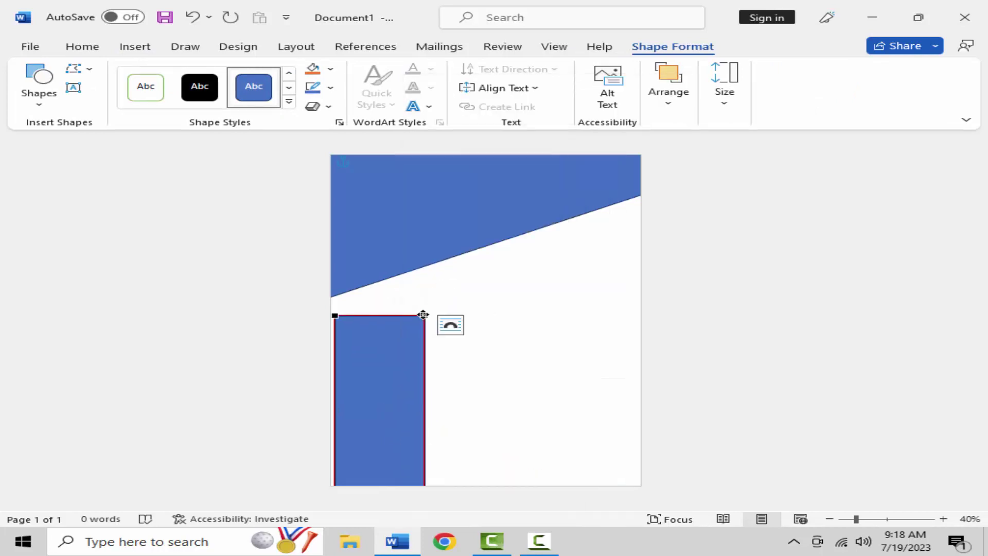
mouse_move(423, 313)
left_mouse_down()
mouse_move(425, 281)
mouse_move(423, 290)
left_mouse_up()
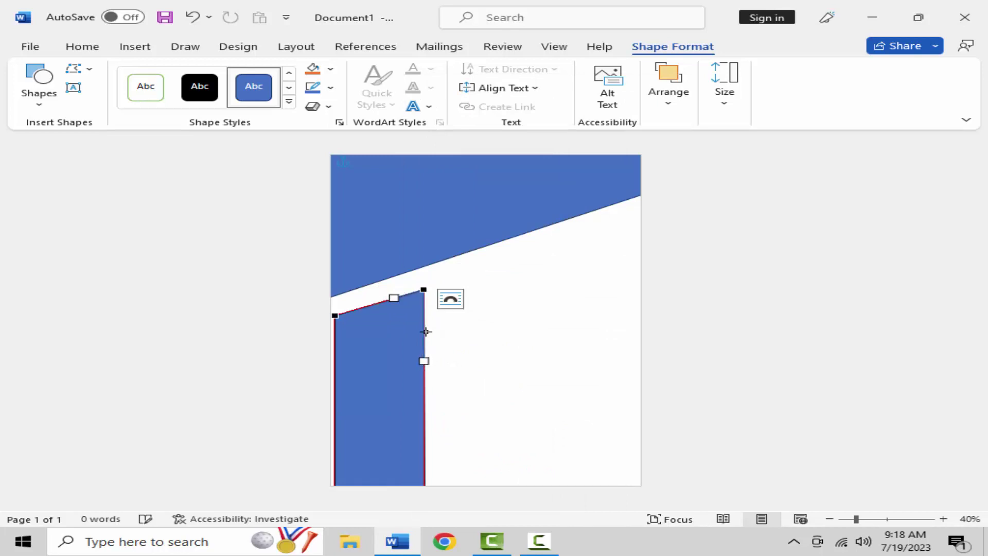
left_click(530, 390)
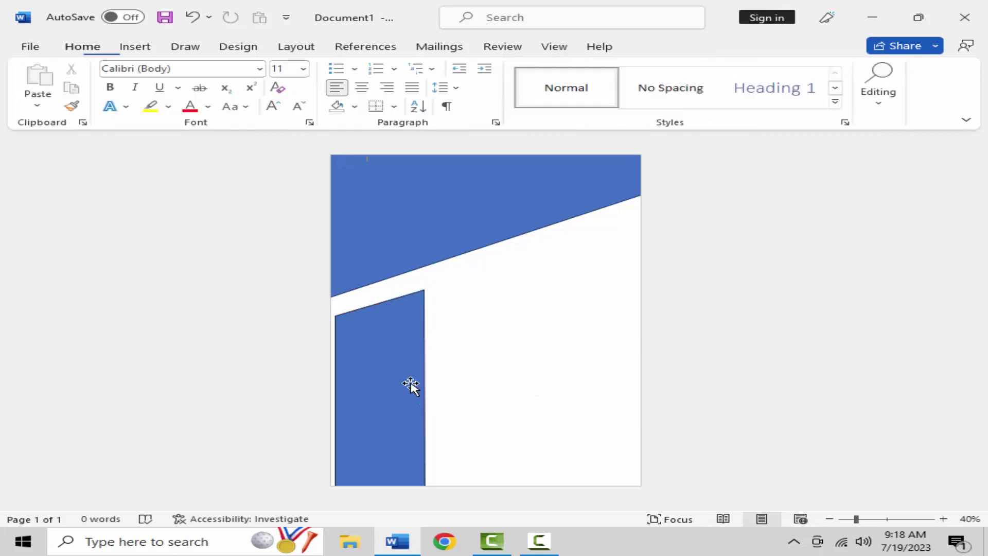
left_click(411, 386)
left_click_drag(428, 397, 444, 395)
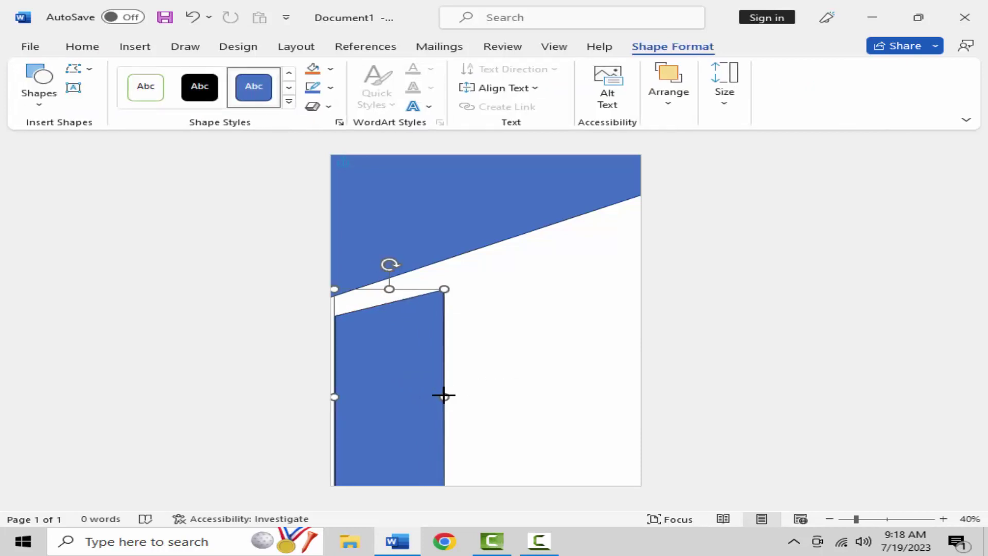
Lift the bar's top-right point further so its slope matches the header band
right_click(422, 336)
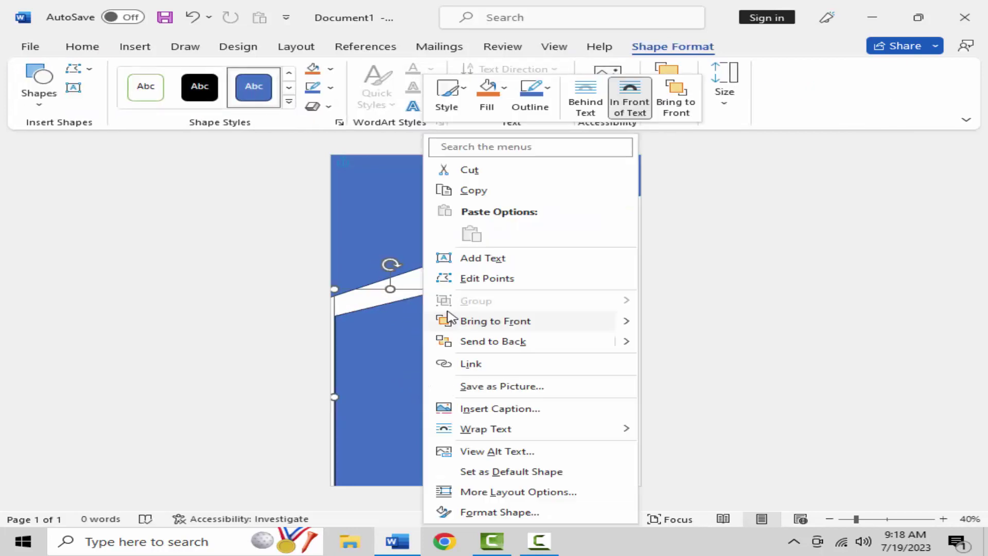
left_click(473, 283)
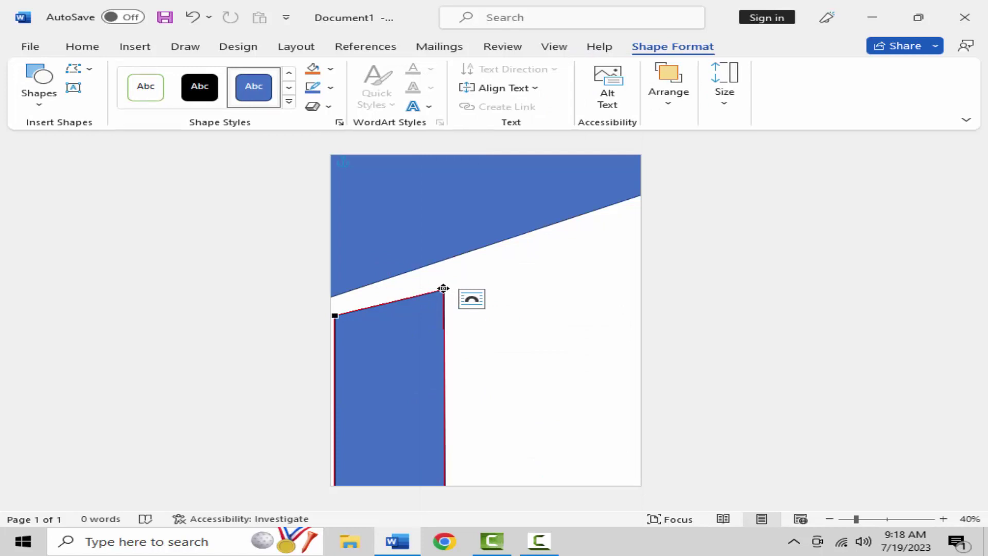
left_click_drag(443, 287, 443, 277)
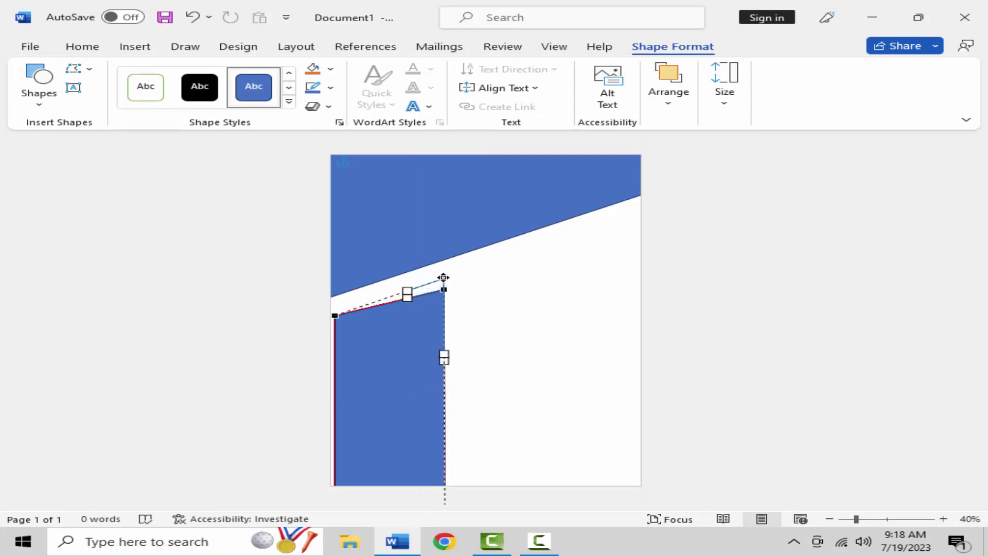
left_click(512, 358)
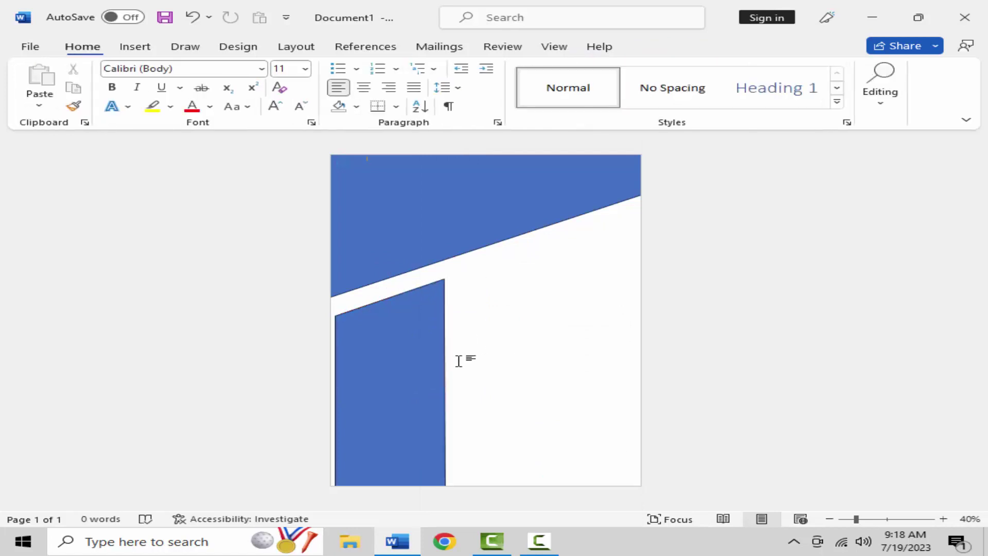
left_click(412, 368)
left_click(548, 387)
Draw a small triangle and place it at the top of the blue bar
left_click(129, 47)
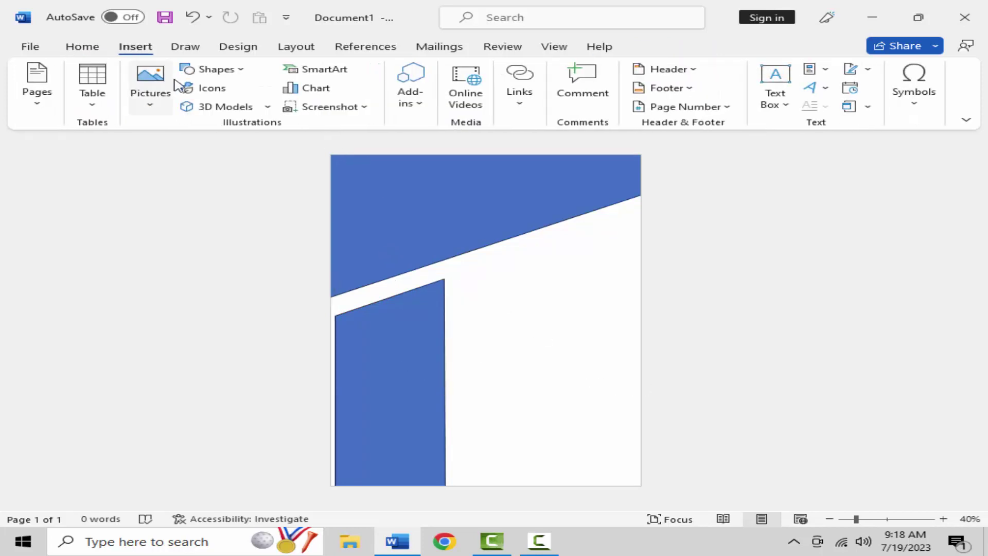
left_click(215, 69)
left_click(303, 106)
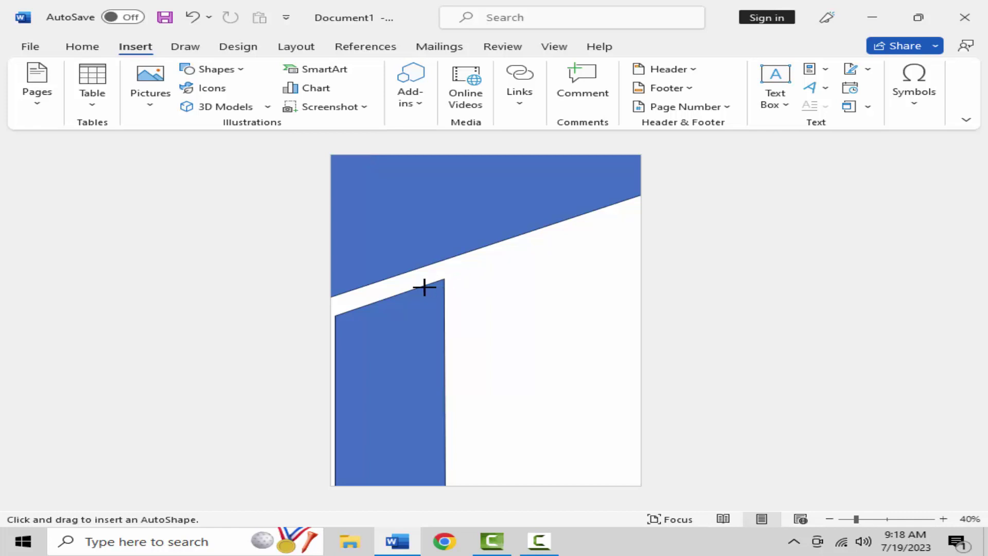
left_click_drag(467, 291, 491, 312)
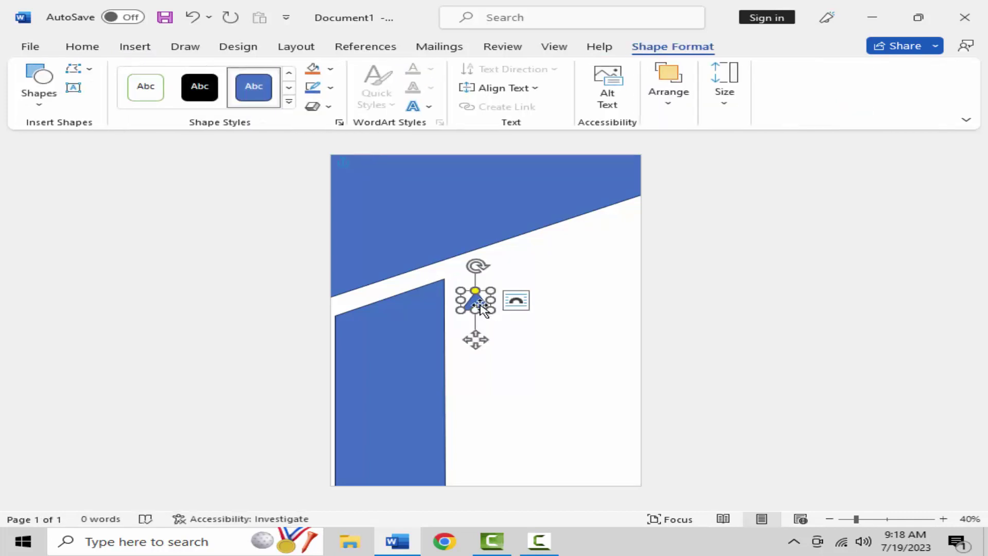
left_click_drag(479, 303, 437, 300)
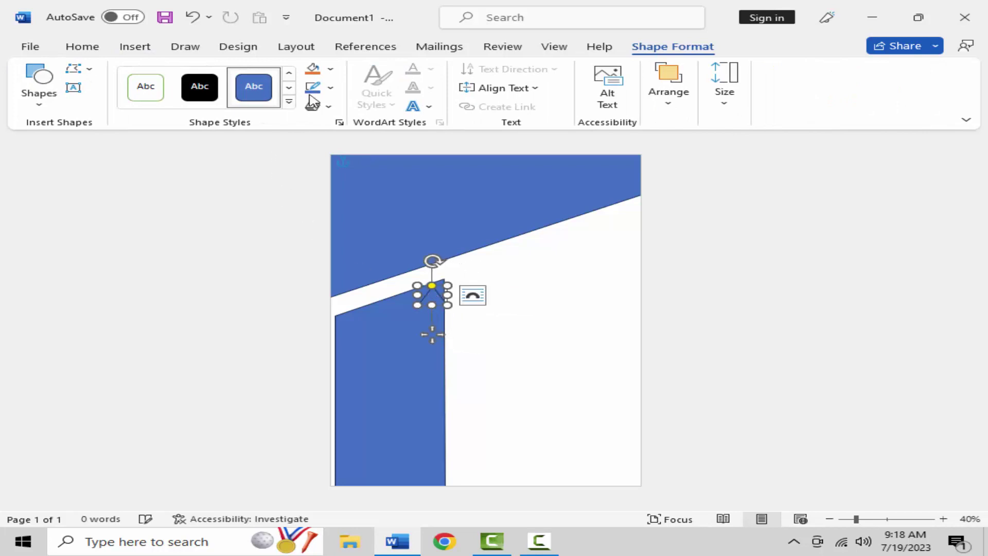
Remove the triangle's outline and fill it light green
left_click(330, 88)
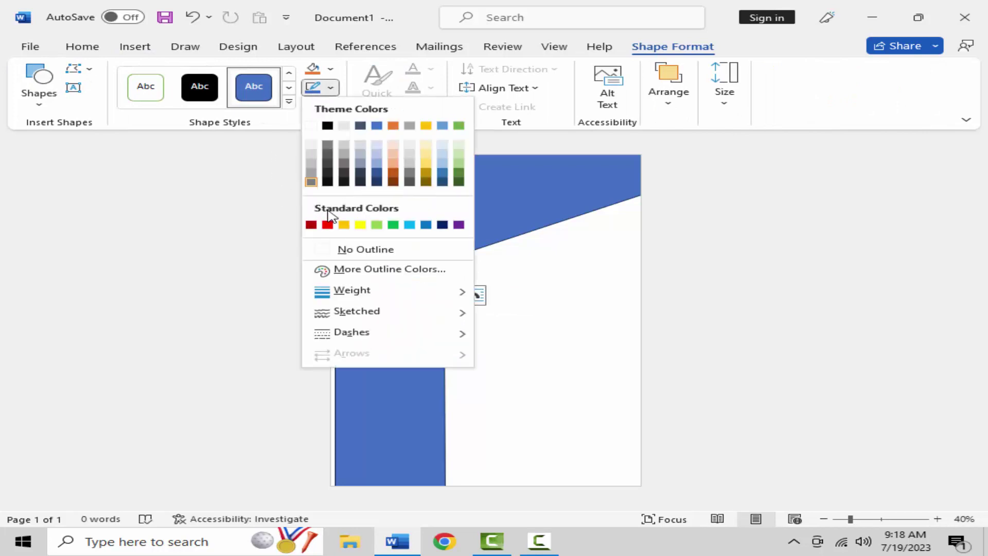
left_click(325, 250)
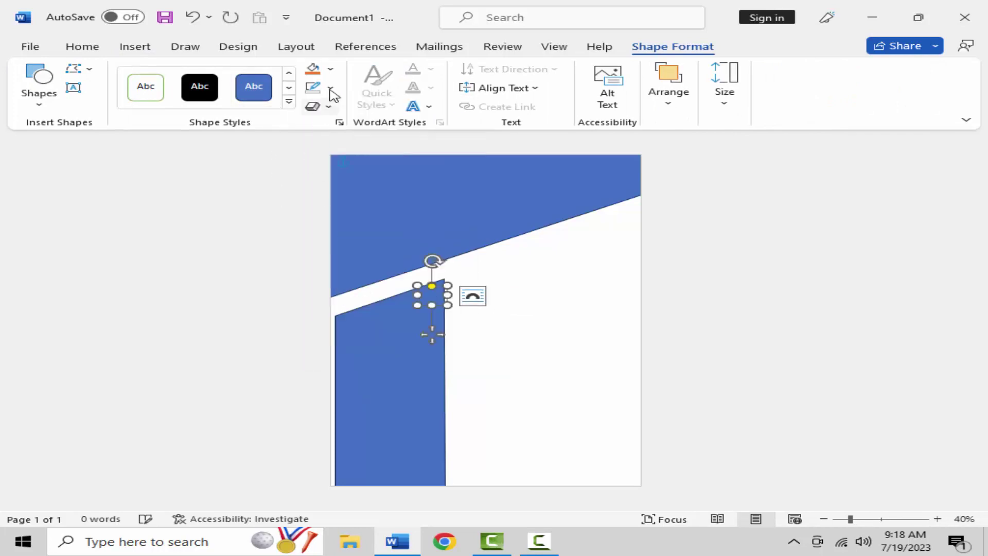
left_click(312, 68)
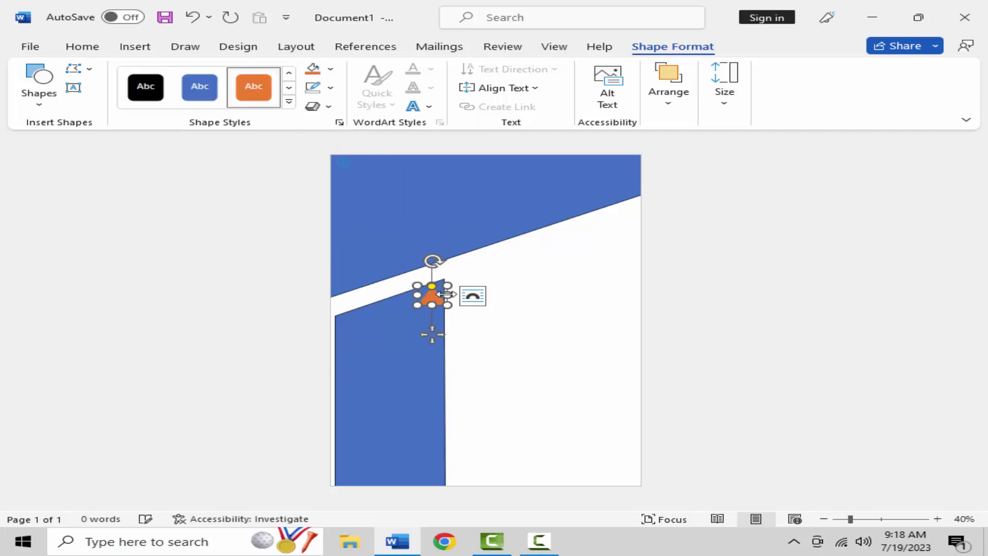
left_click(330, 68)
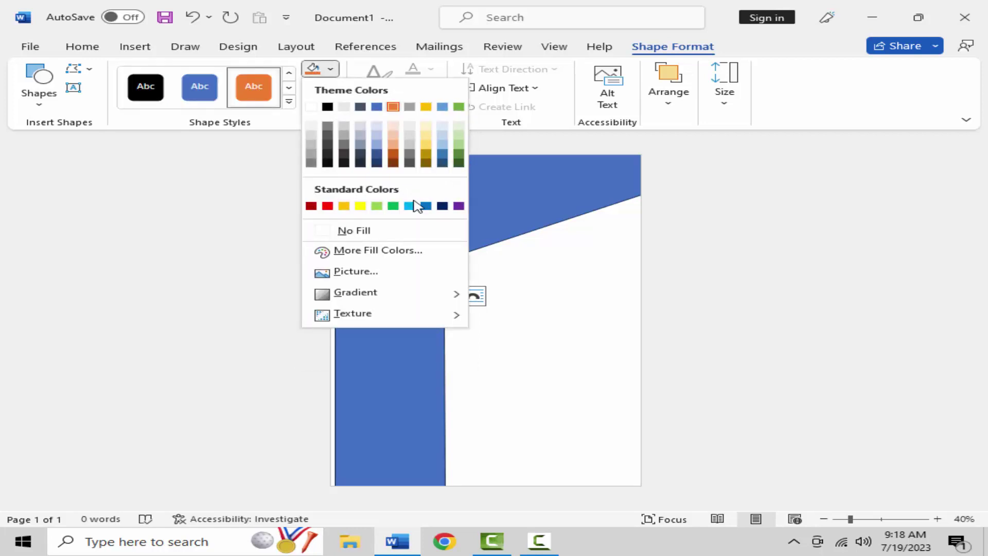
left_click(376, 206)
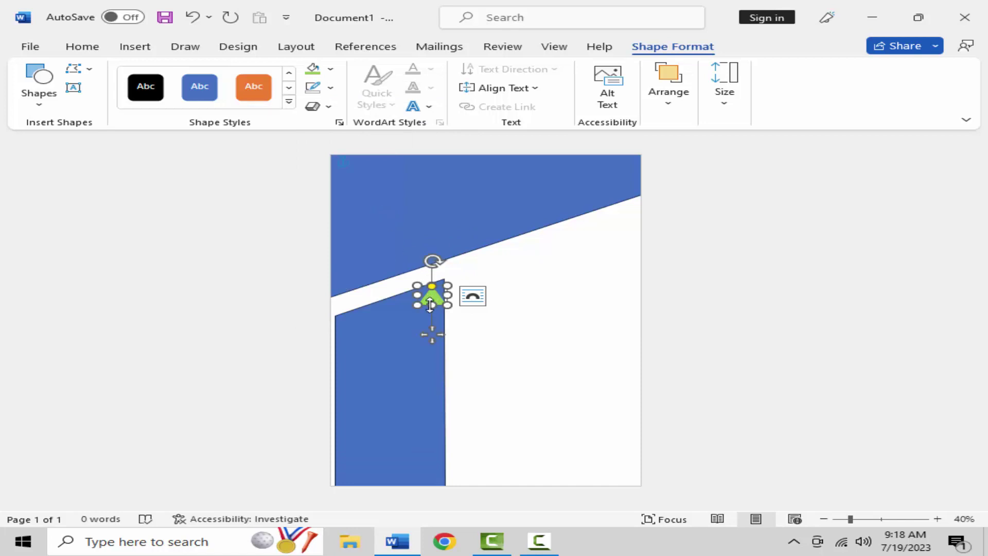
Nudge the green triangle up and drag its lower-left point to make a slim wedge
mouse_move(436, 302)
left_mouse_down()
mouse_move(433, 285)
mouse_move(447, 282)
mouse_move(433, 289)
left_mouse_up()
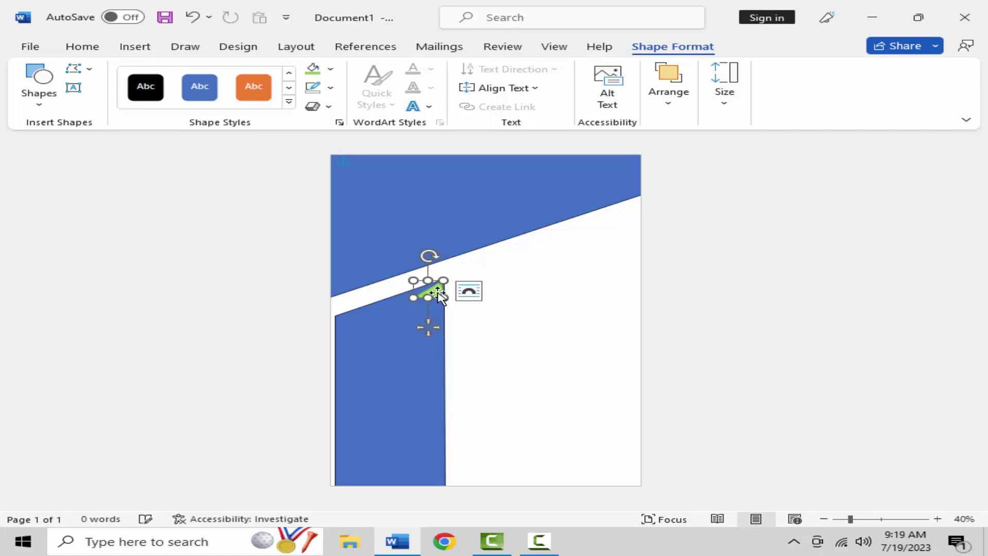
right_click(438, 293)
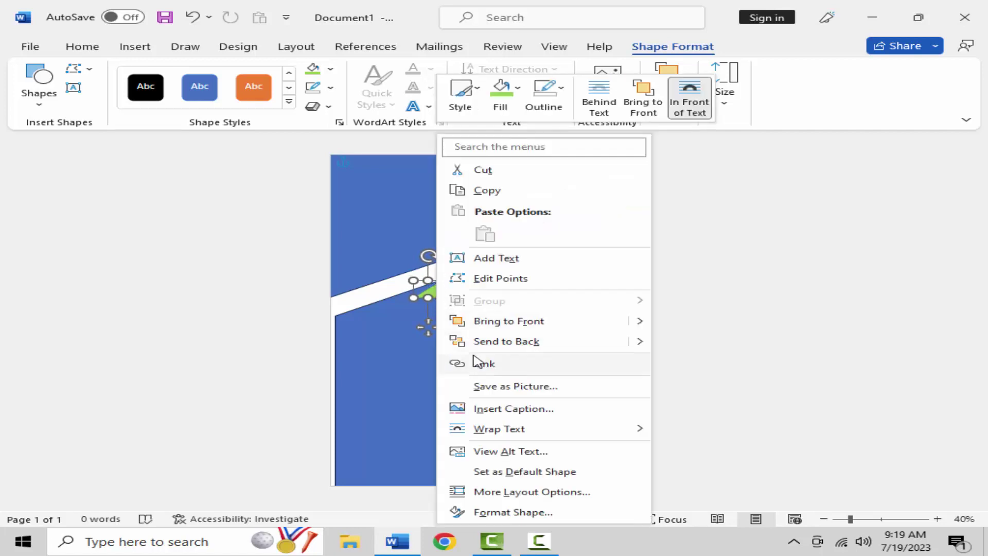
left_click(679, 321)
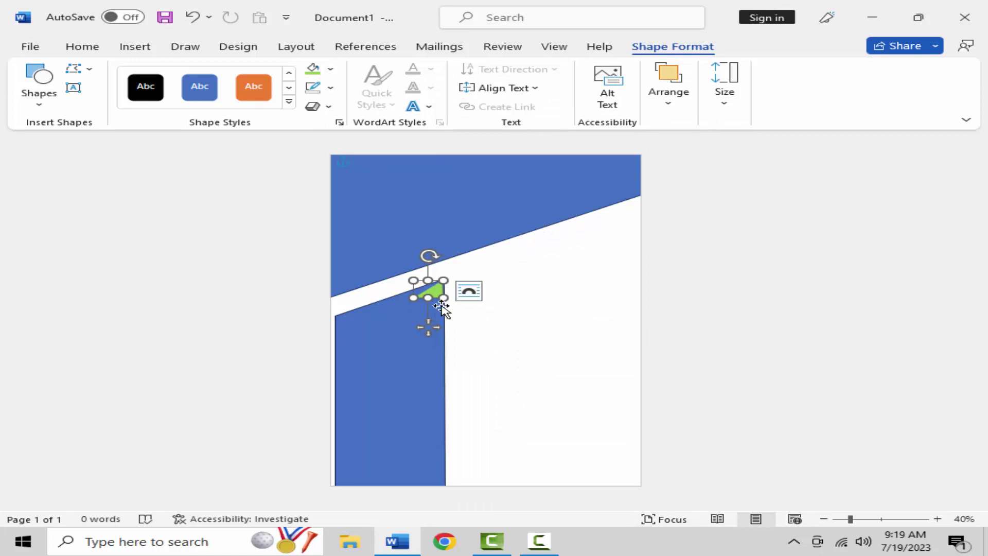
scroll(442, 311, "up", 2)
scroll(401, 306, "up", 2)
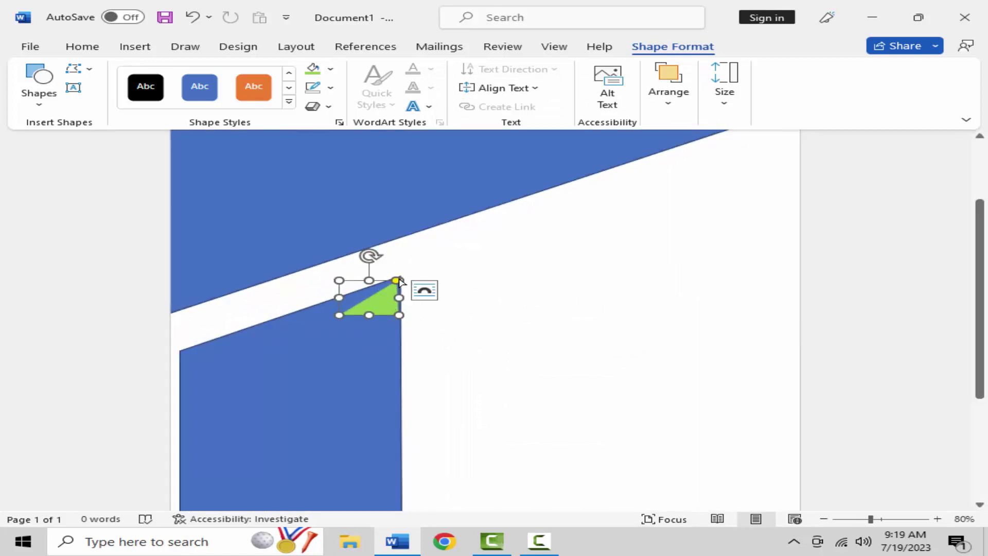
mouse_move(381, 300)
left_mouse_down()
mouse_move(403, 278)
mouse_move(388, 295)
left_mouse_up()
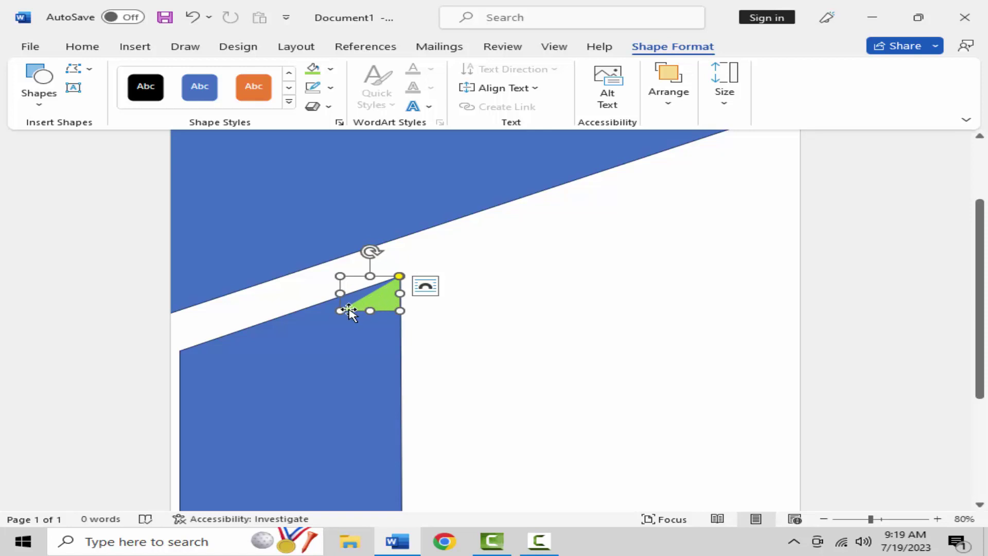
right_click(367, 306)
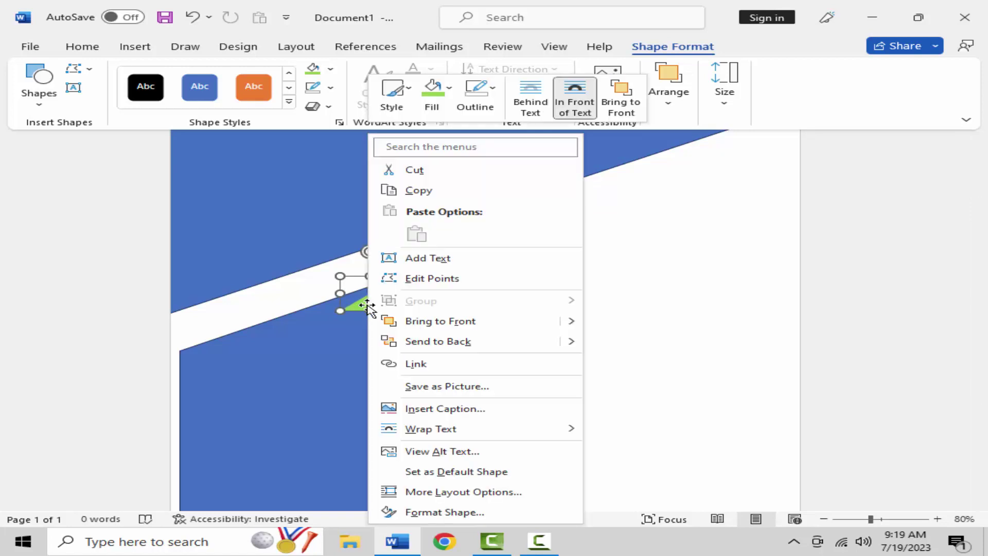
left_click(415, 278)
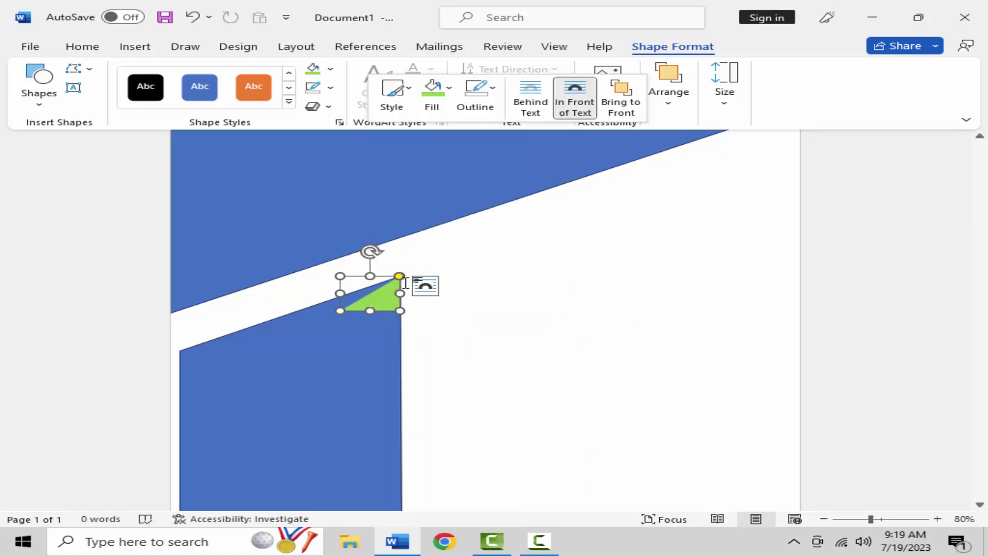
left_click_drag(343, 311, 334, 300)
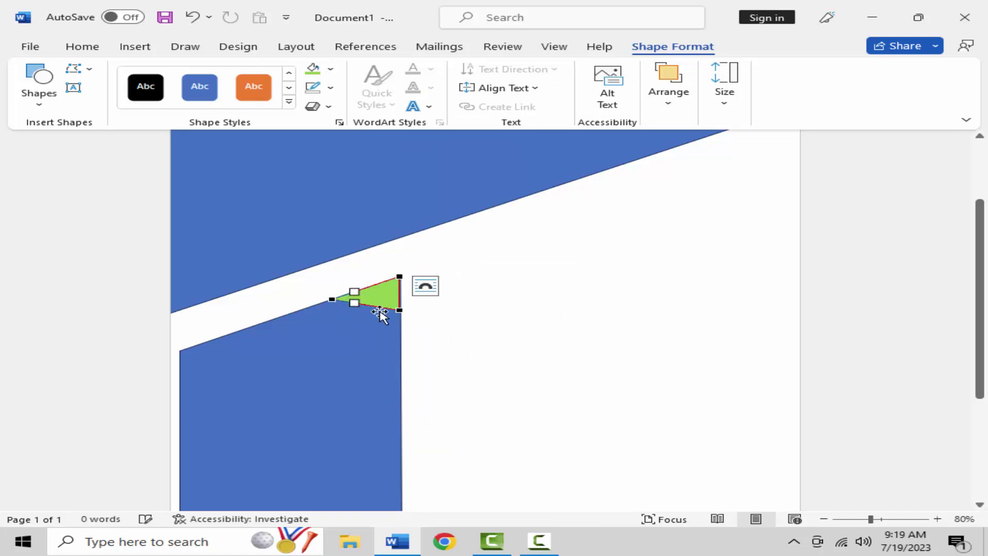
left_click(552, 342)
Scroll back down and bring up the Insert shapes gallery
scroll(477, 357, "down", 2)
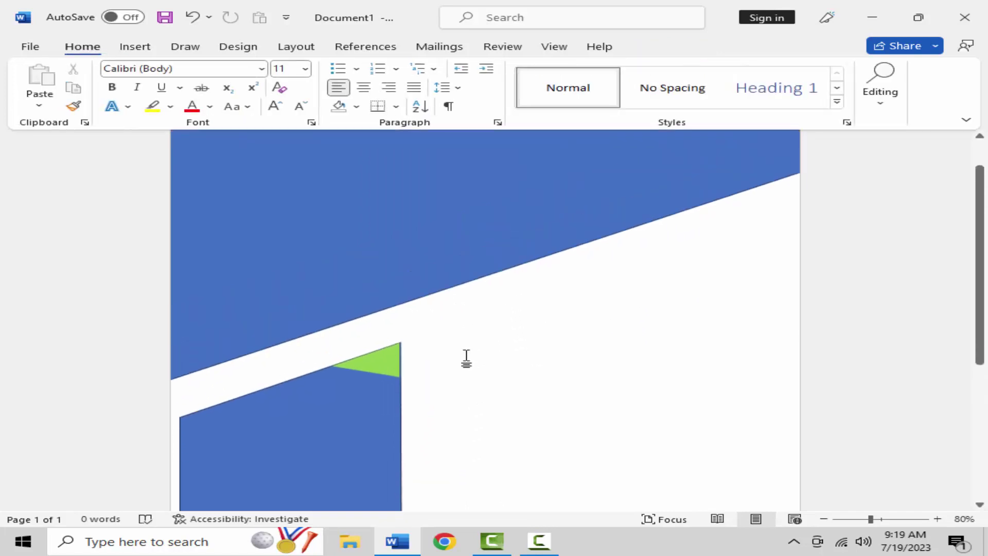
scroll(465, 357, "down", 1)
scroll(454, 345, "down", 2, "ctrl")
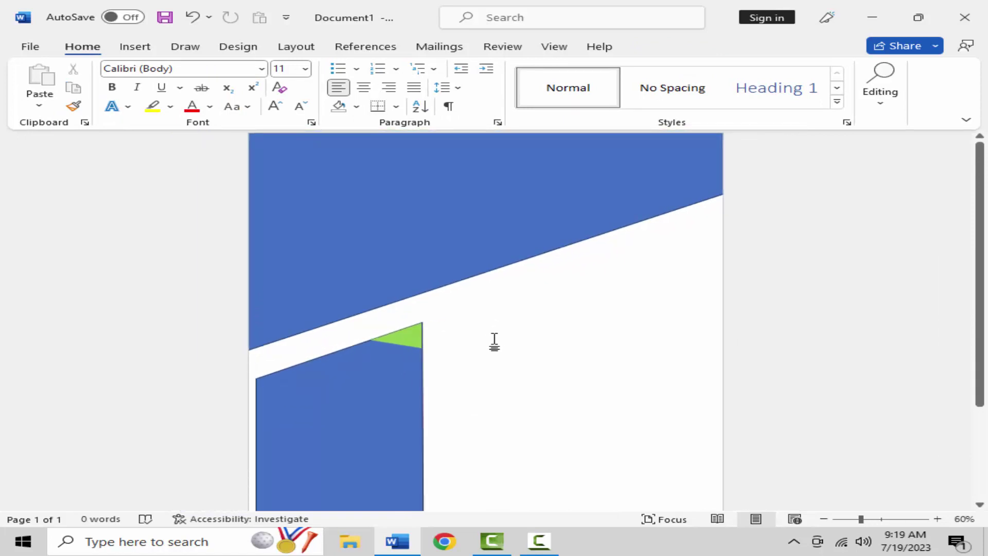
scroll(475, 342, "down", 1, "ctrl")
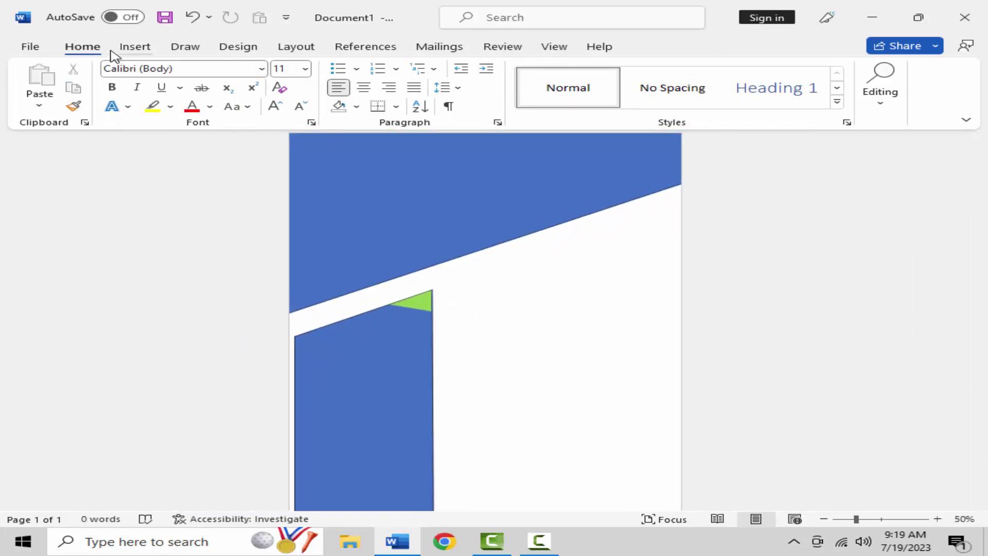
left_click(140, 47)
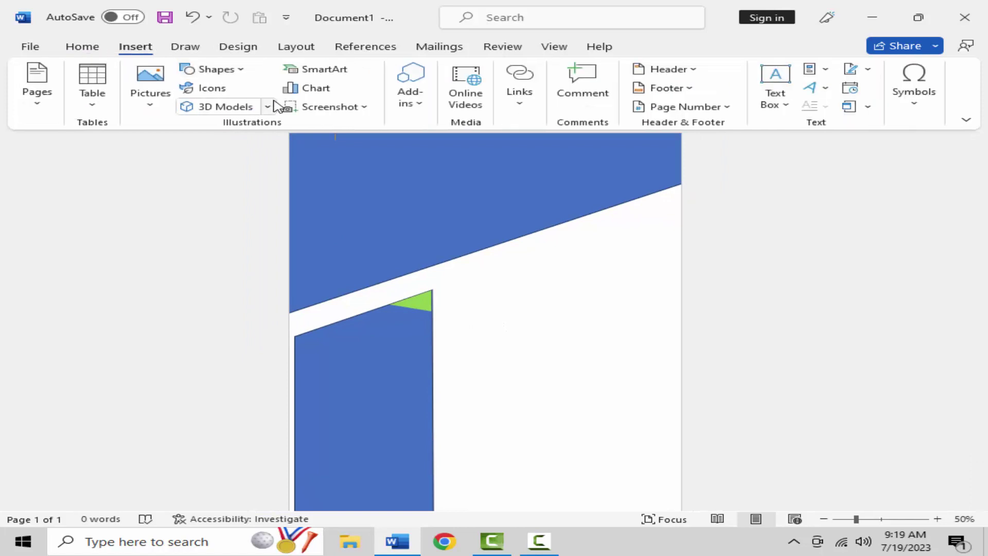
left_click(216, 70)
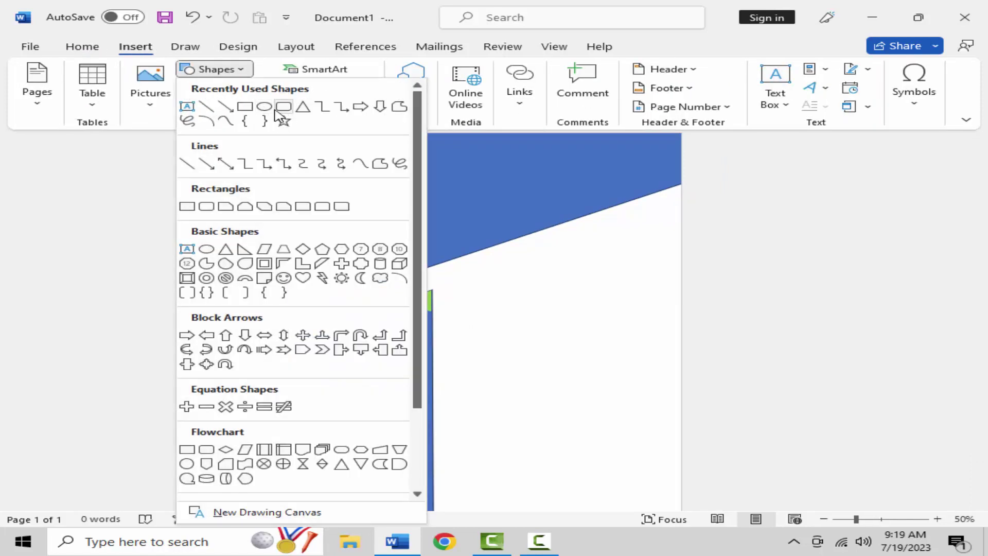
Draw a long bar, rotate it to the band's slanted edge, and thin it to a narrow strip
left_click(244, 106)
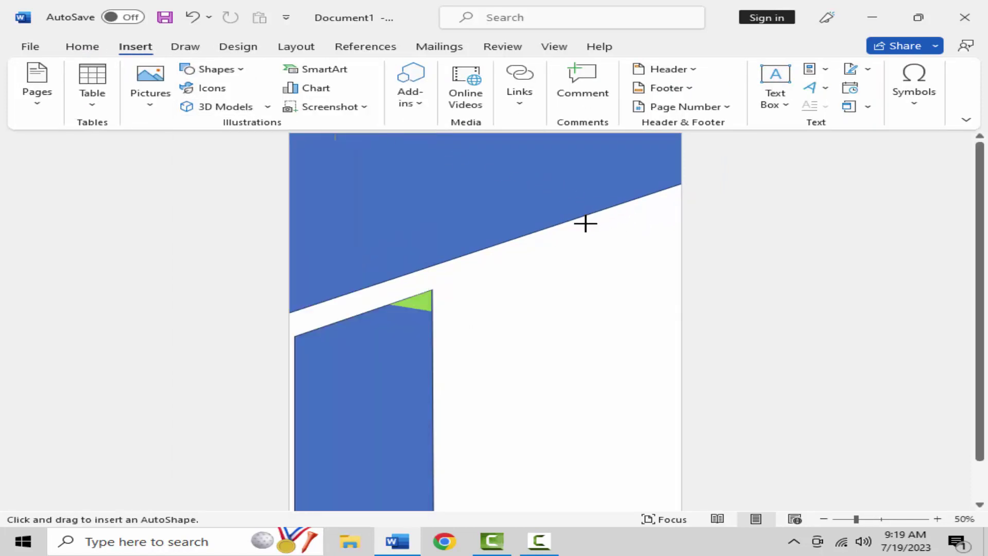
mouse_move(494, 240)
left_mouse_down()
mouse_move(648, 219)
mouse_move(682, 232)
left_mouse_up()
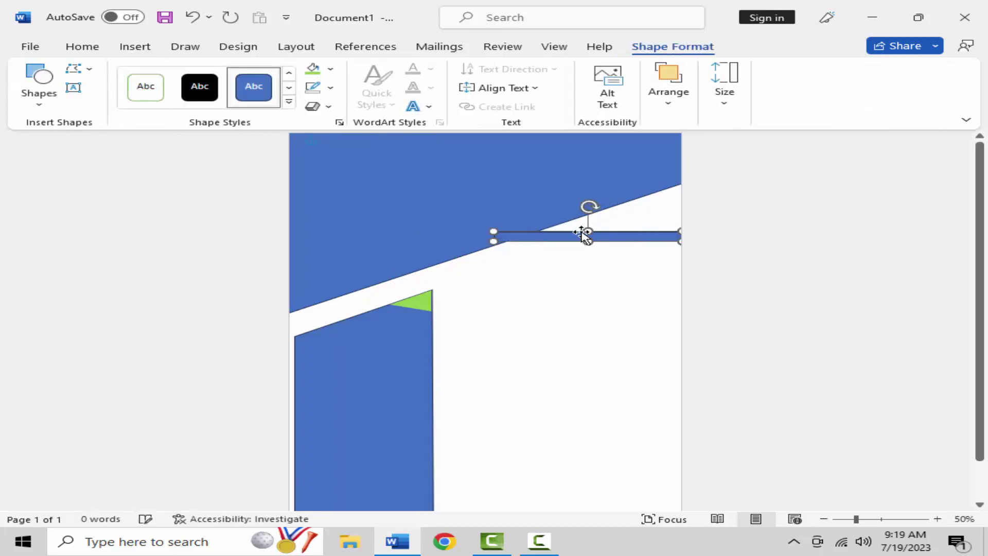
mouse_move(588, 206)
left_mouse_down()
mouse_move(556, 207)
mouse_move(609, 211)
mouse_move(579, 211)
left_mouse_up()
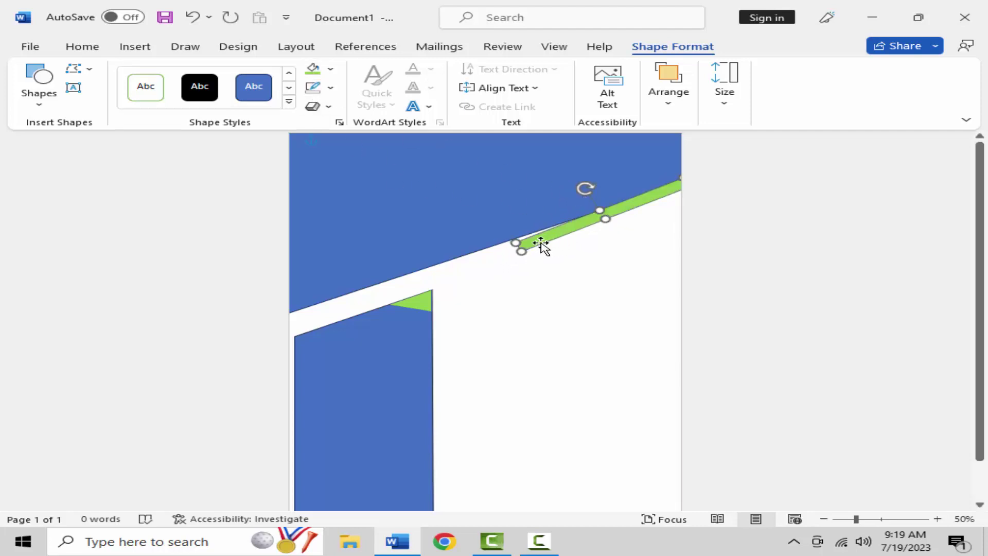
left_click_drag(587, 186, 581, 216)
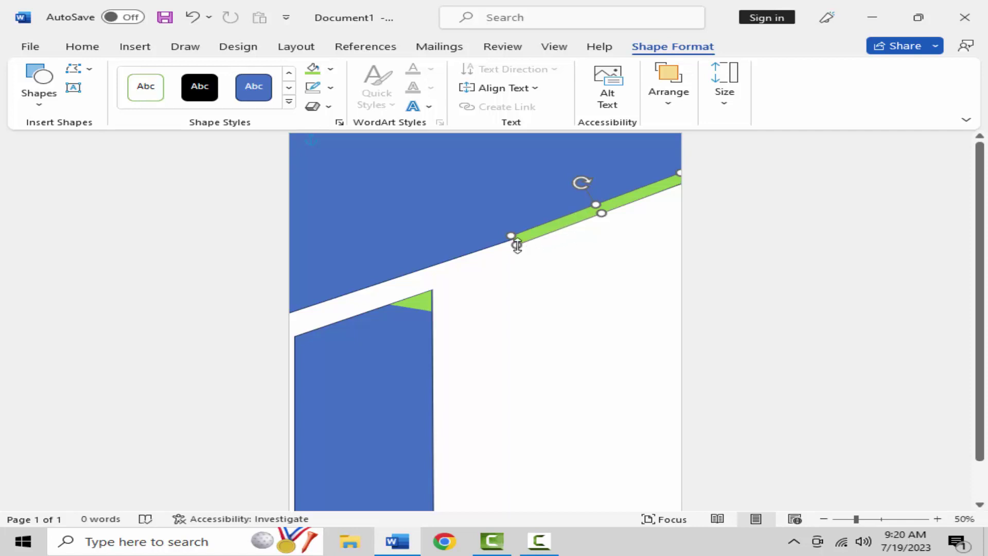
mouse_move(517, 246)
left_mouse_down()
mouse_move(494, 243)
mouse_move(474, 258)
left_mouse_up()
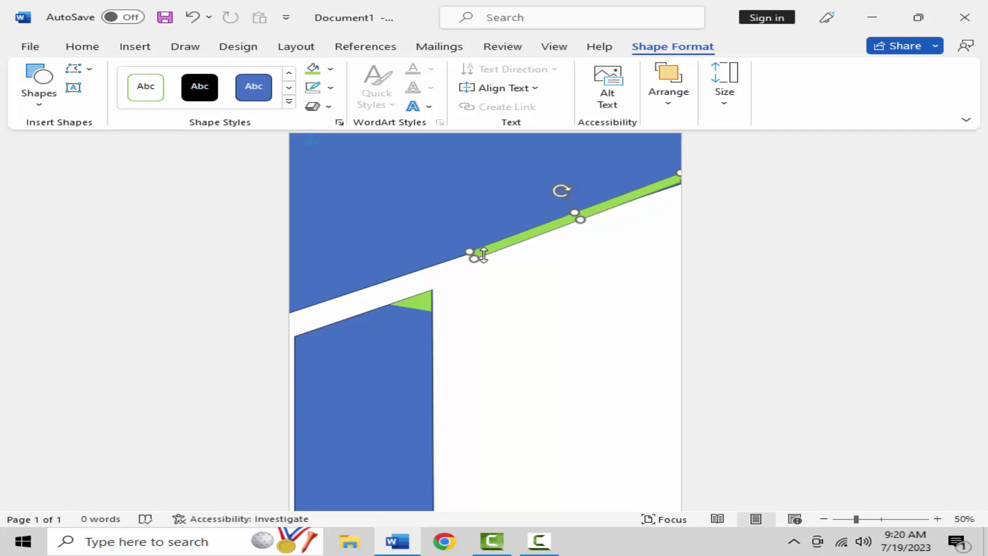
left_click_drag(560, 191, 562, 190)
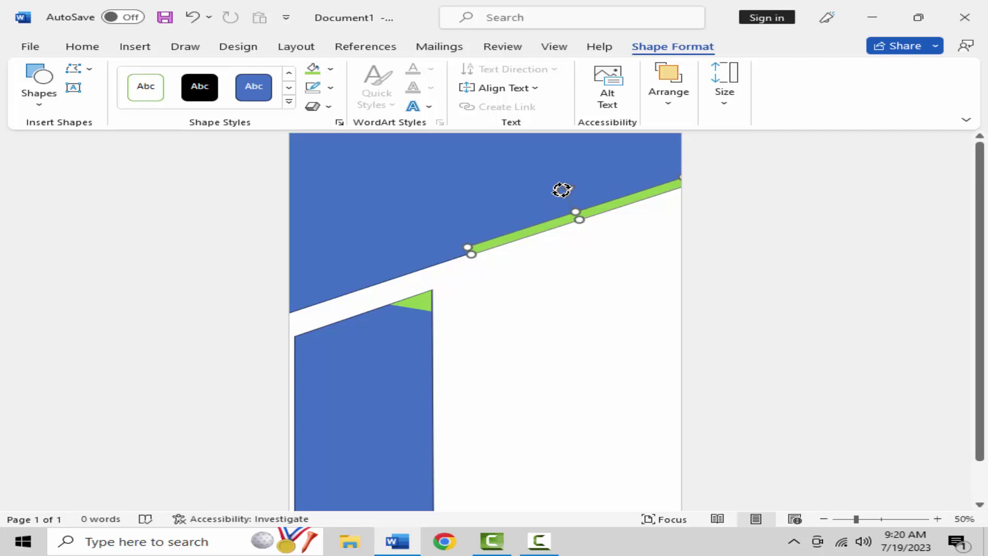
left_click(604, 276)
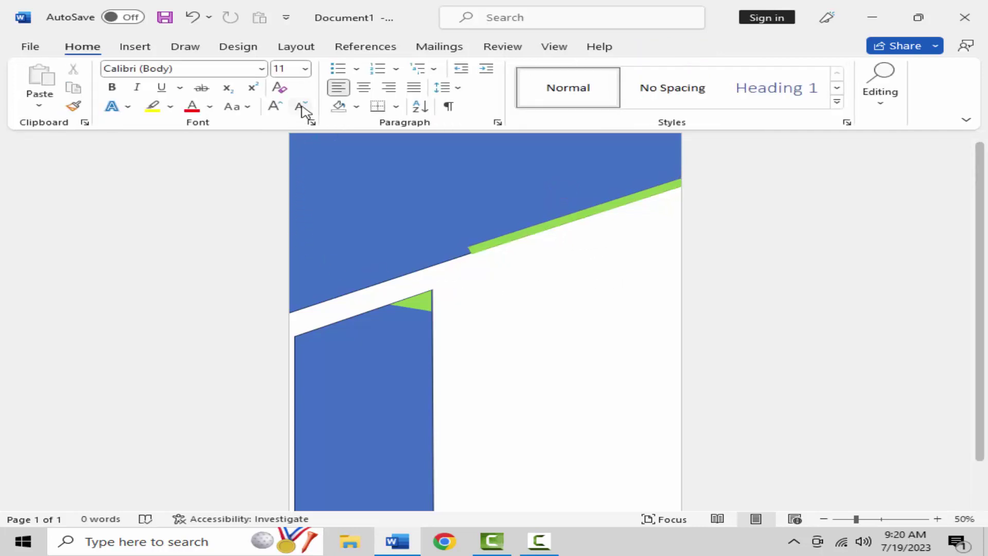
Draw a thin rectangle at the page's top-left corner
left_click(198, 48)
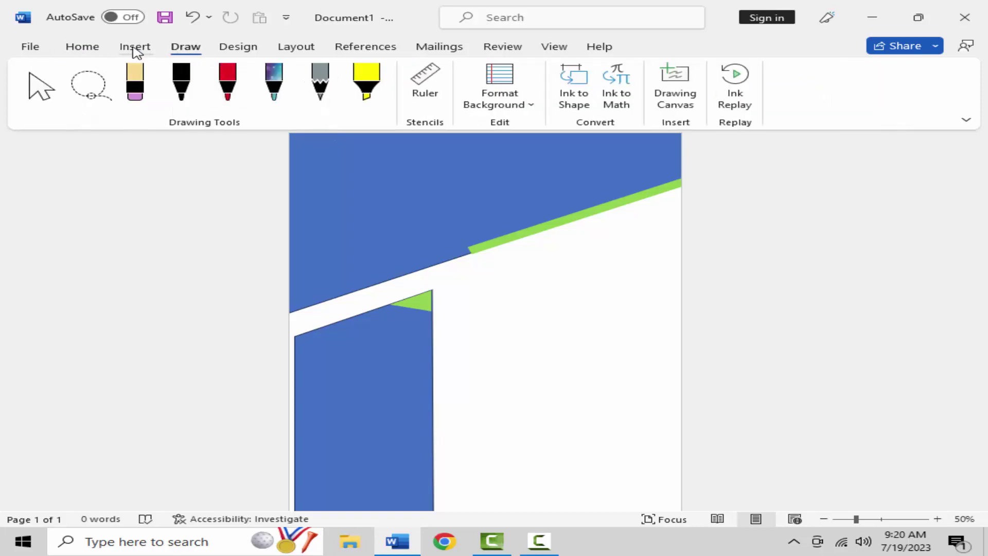
left_click(136, 47)
left_click(211, 70)
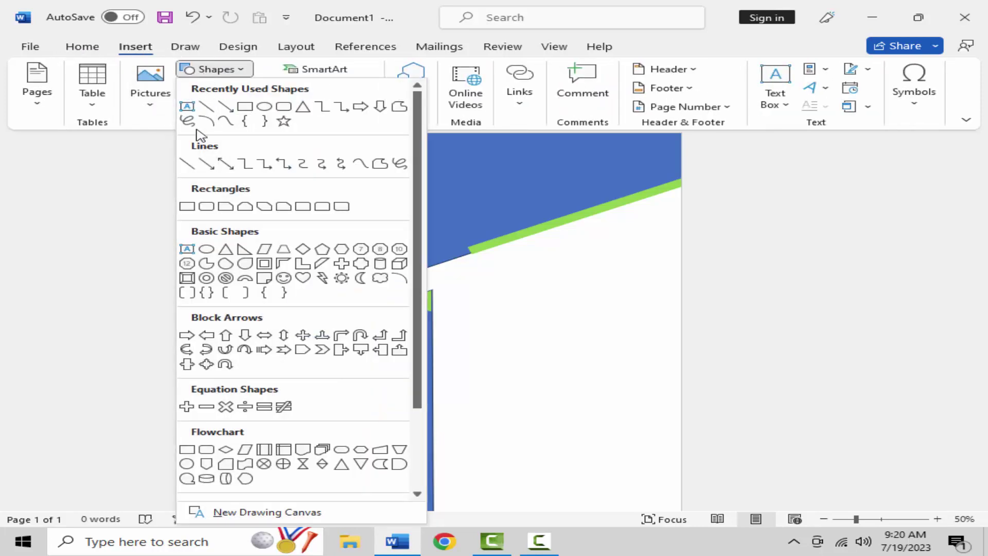
left_click(263, 108)
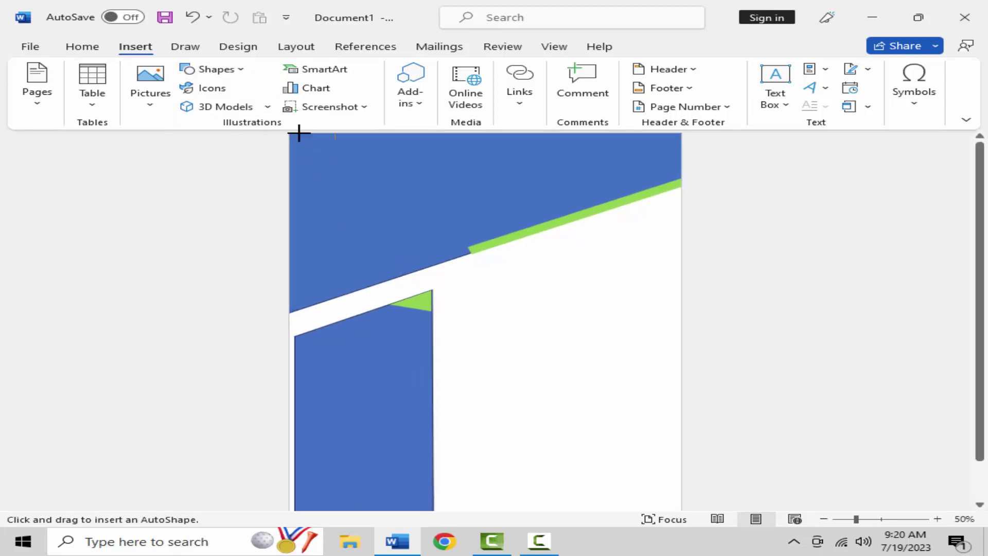
left_click_drag(301, 134, 435, 143)
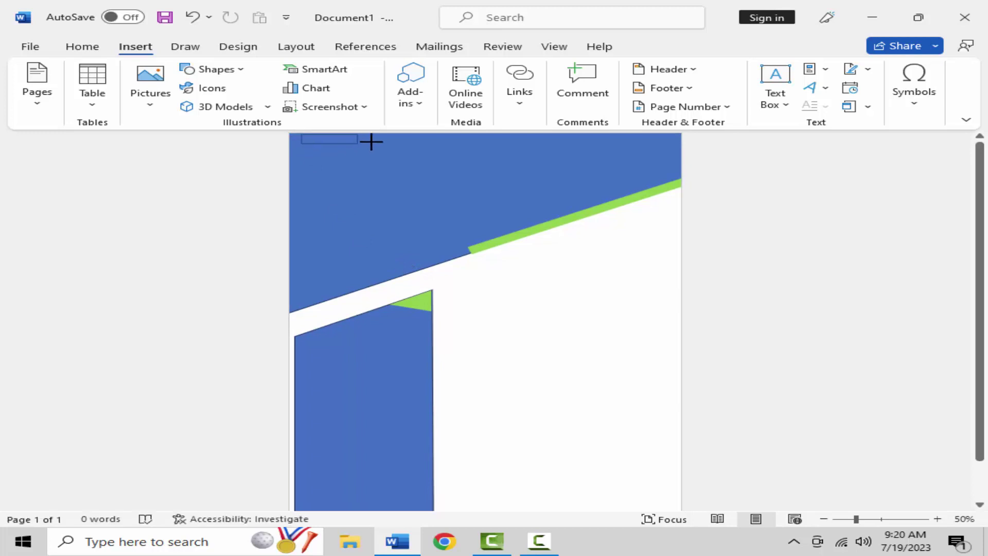
left_click_drag(418, 143, 419, 145)
Fill the strip green, snap it to the top-left corner, and slant its right end
scroll(411, 146, "up", 4)
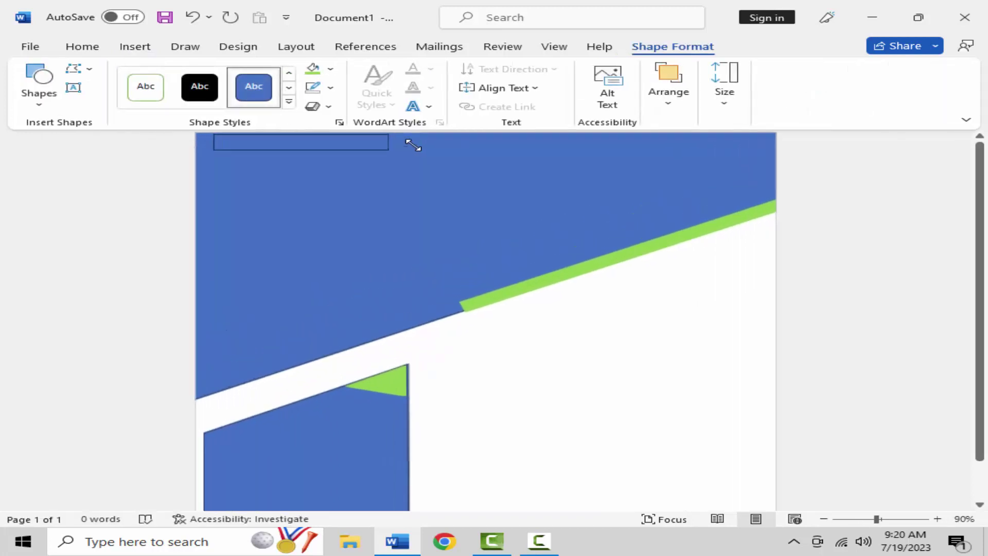
left_click(312, 69)
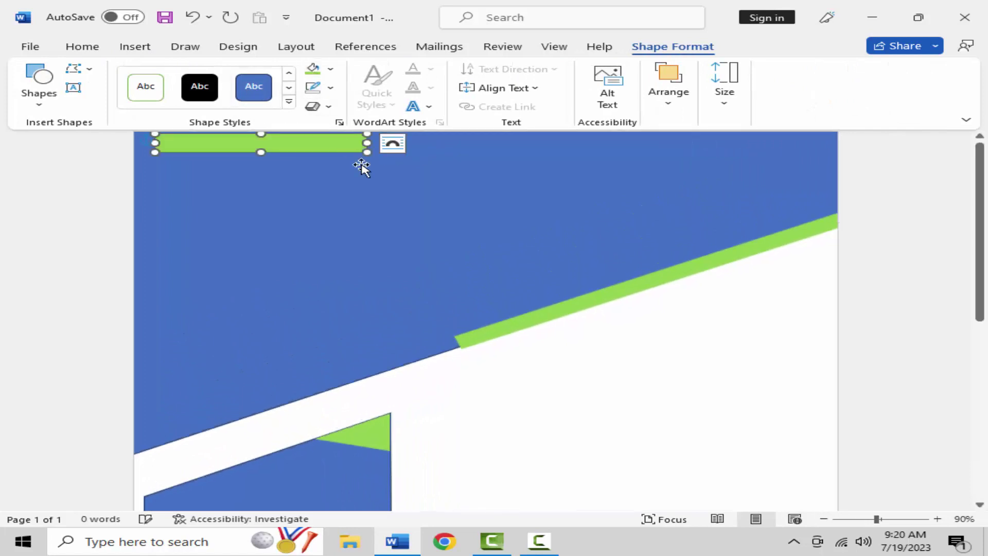
left_click_drag(317, 148, 292, 136)
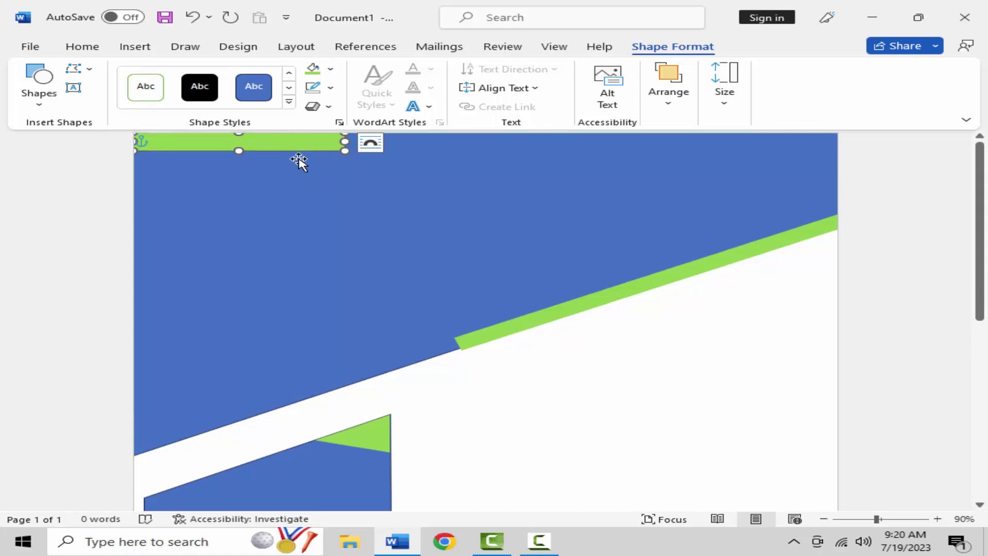
right_click(298, 150)
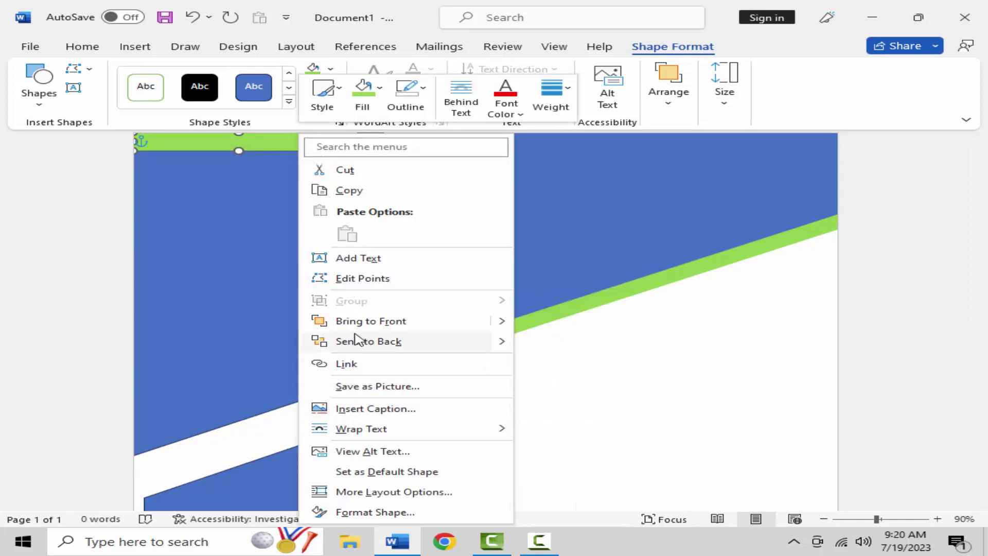
left_click(378, 279)
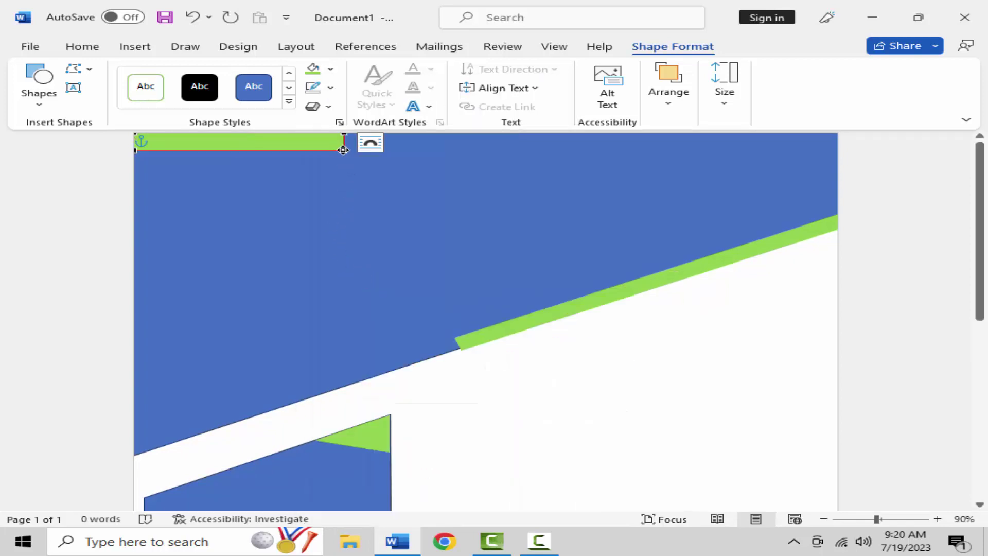
left_click_drag(345, 149, 315, 149)
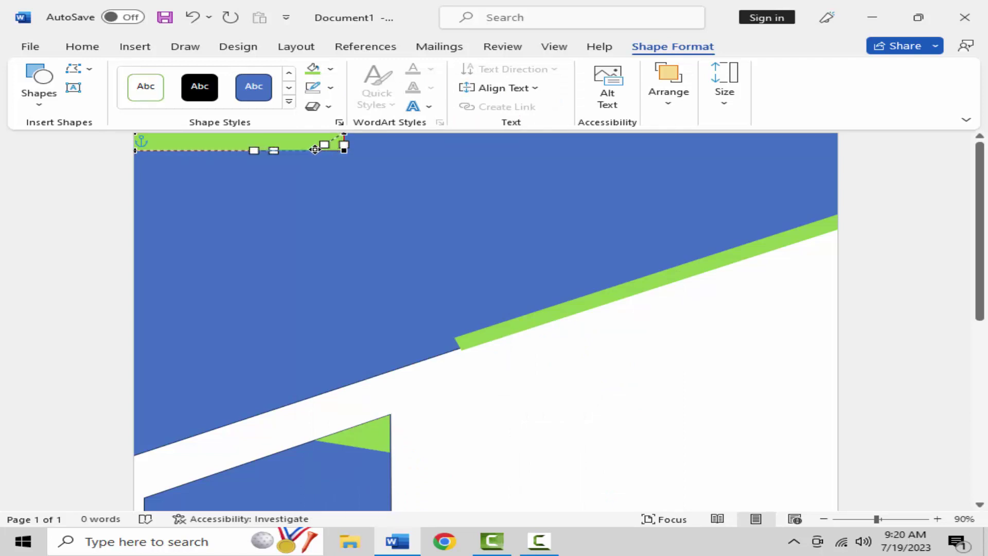
left_click(623, 376)
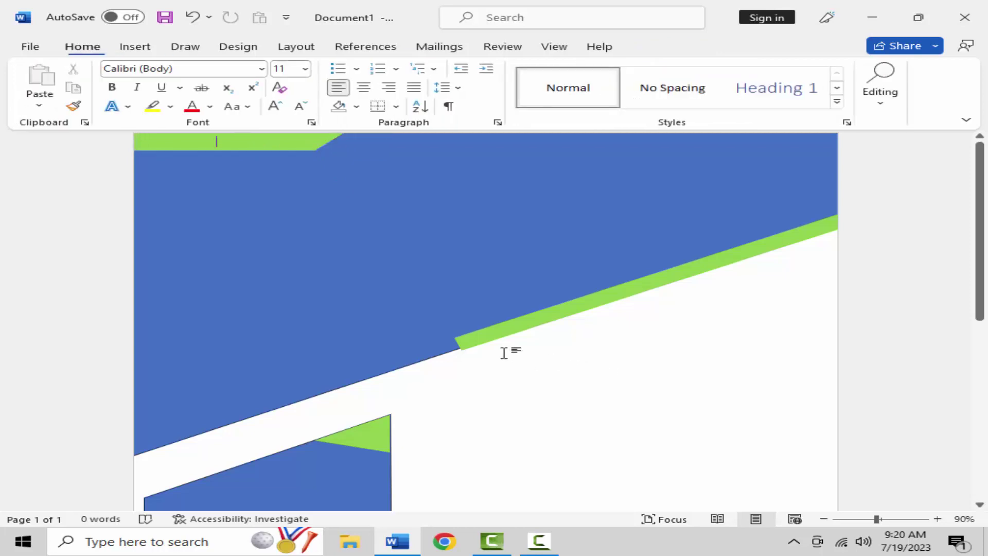
left_click(142, 47)
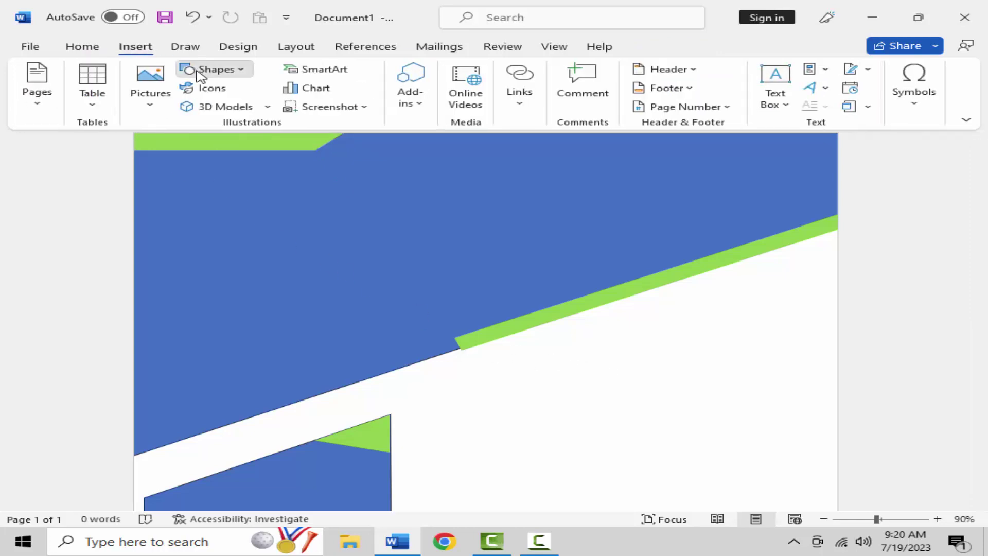
Draw a thin vertical rectangle at the upper left and fill it green
left_click(211, 69)
left_click(226, 106)
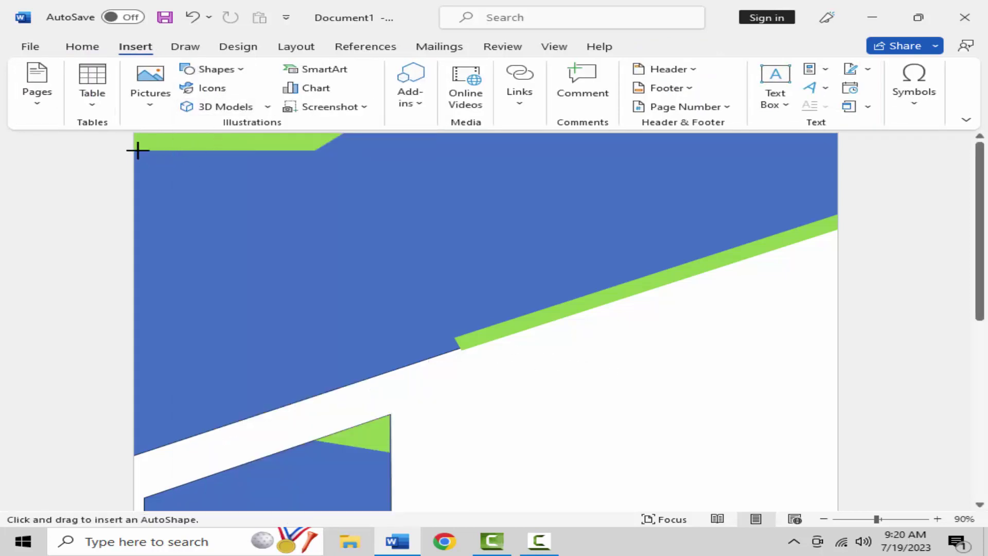
left_click_drag(137, 149, 150, 253)
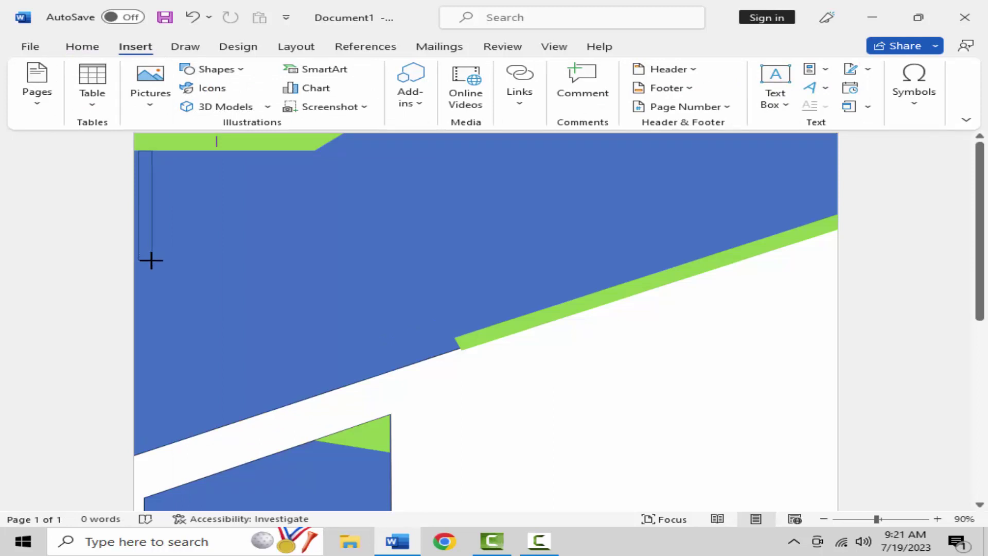
left_click_drag(150, 258, 152, 260)
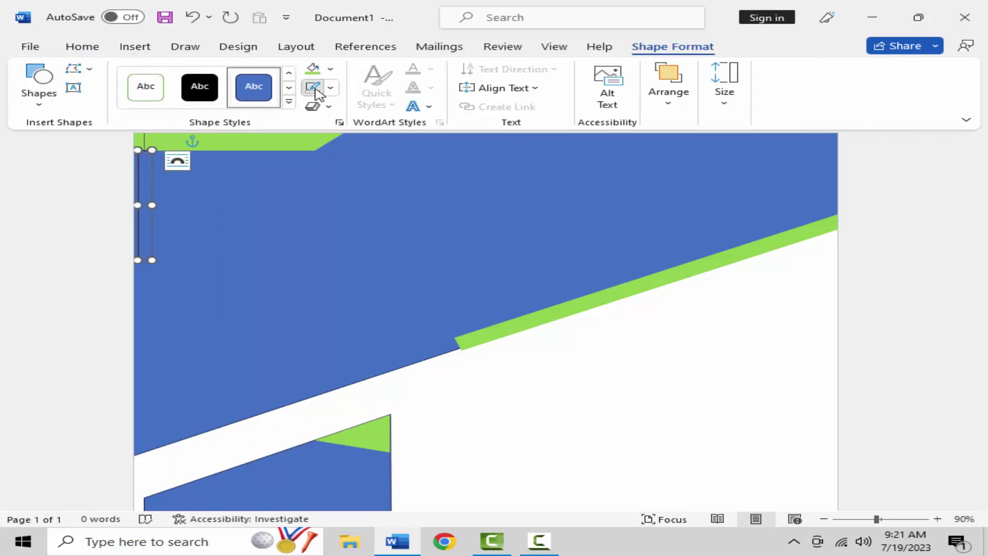
left_click(312, 68)
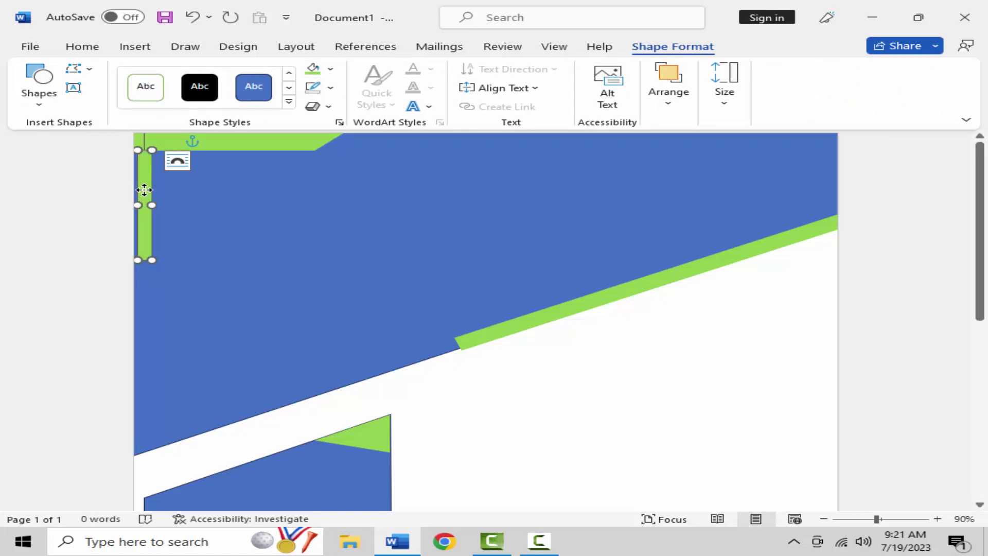
left_click_drag(144, 190, 134, 187)
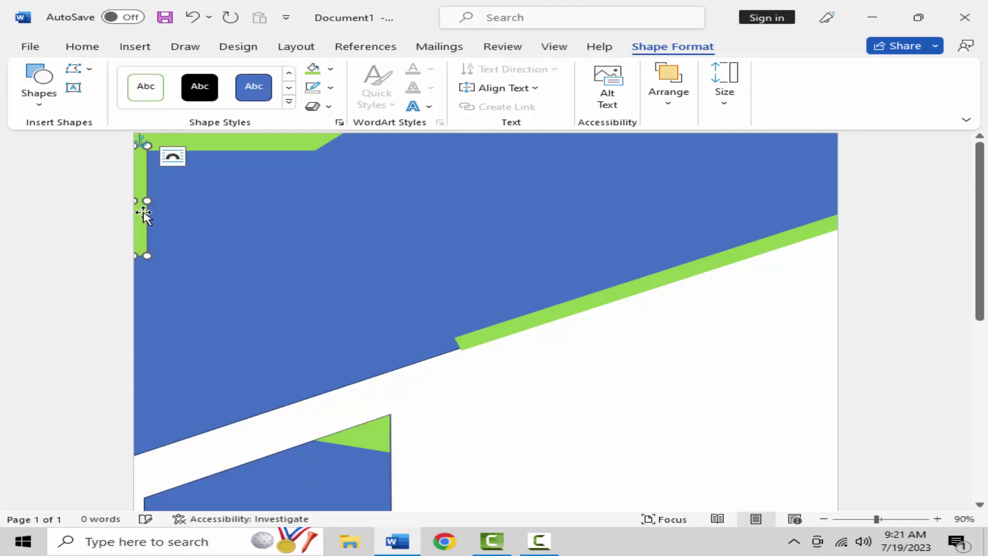
left_click_drag(144, 213, 177, 216)
Lower the bar's bottom-left point to slant its end, then move it flush to the left edge
right_click(177, 219)
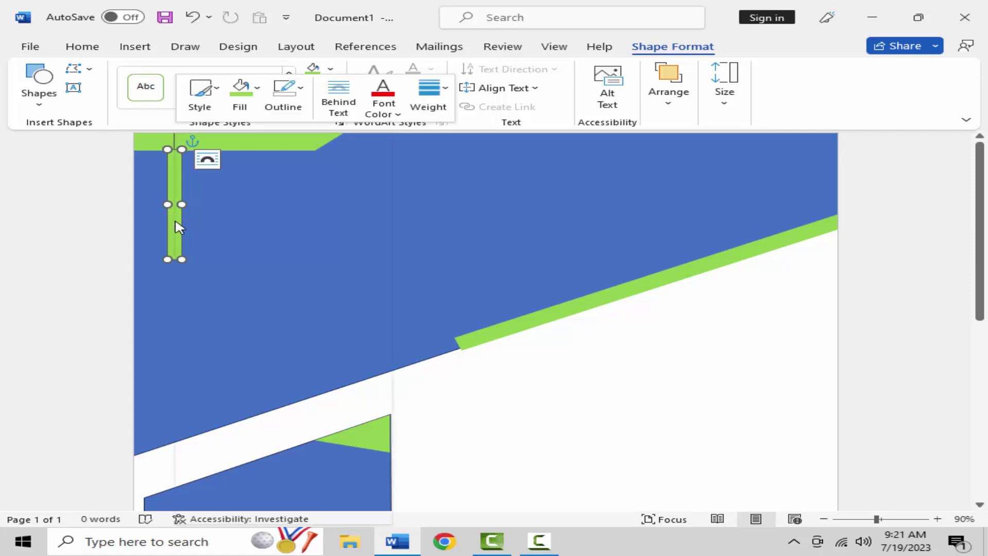
left_click(226, 279)
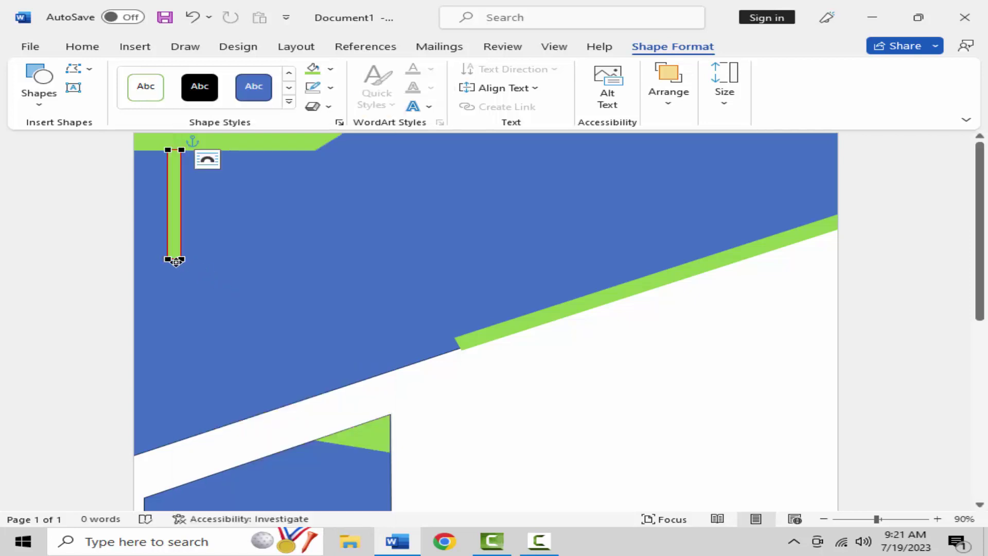
scroll(170, 267, "up", 1)
scroll(159, 274, "up", 1)
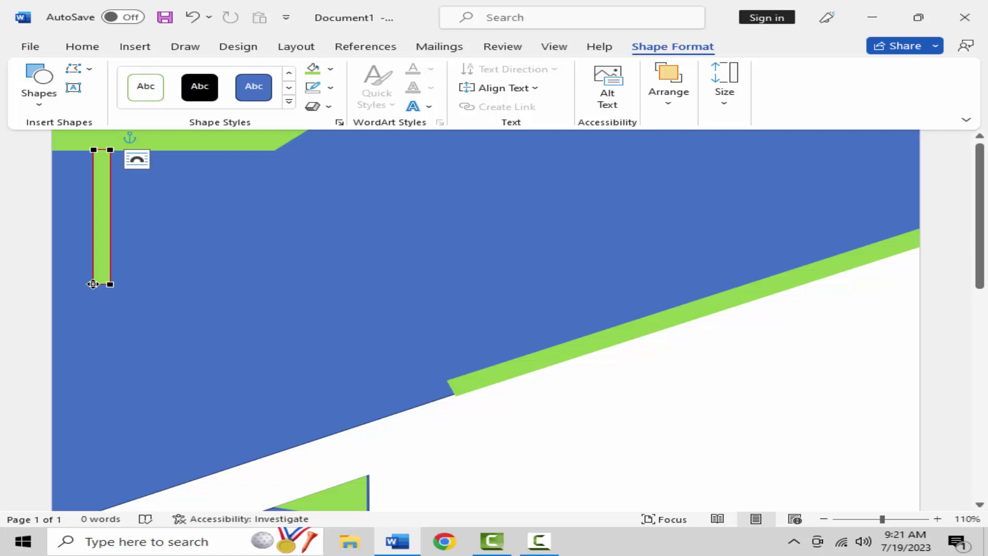
left_click(92, 284)
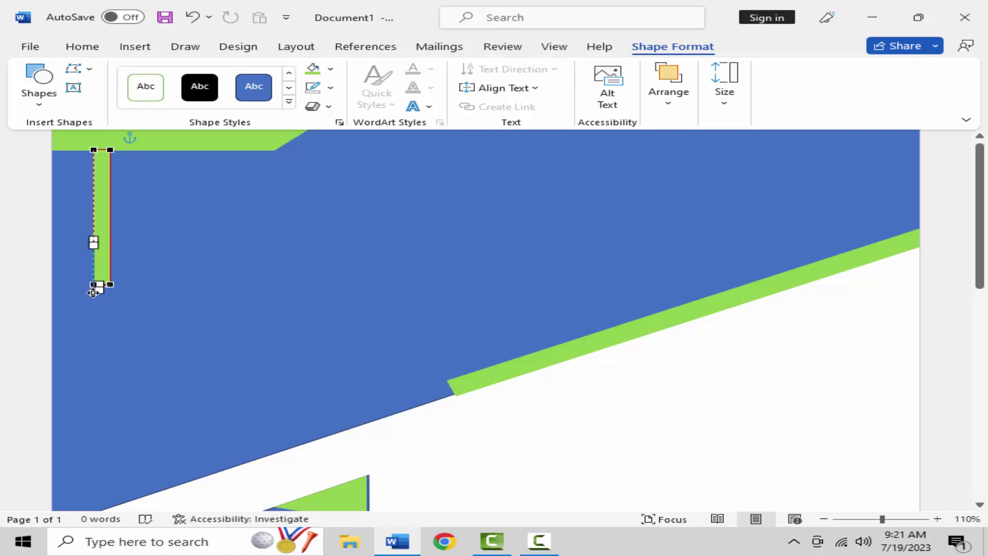
left_click_drag(93, 292, 94, 292)
left_click(181, 296)
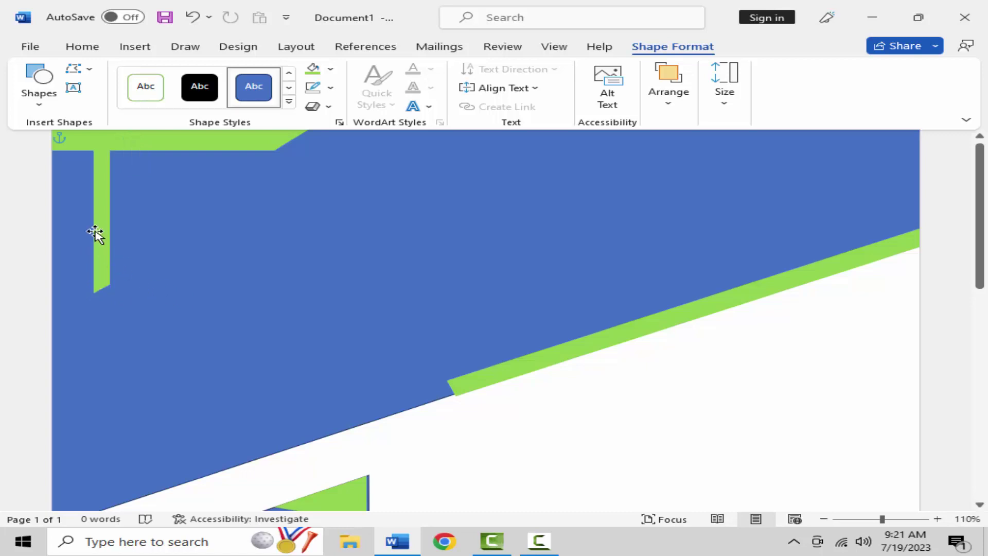
left_click_drag(101, 227, 48, 222)
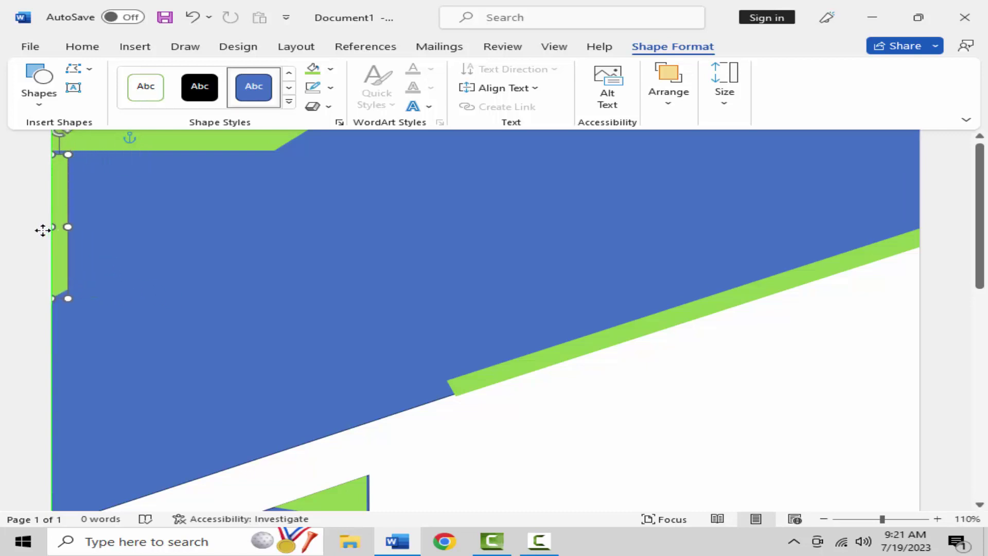
left_click(662, 409)
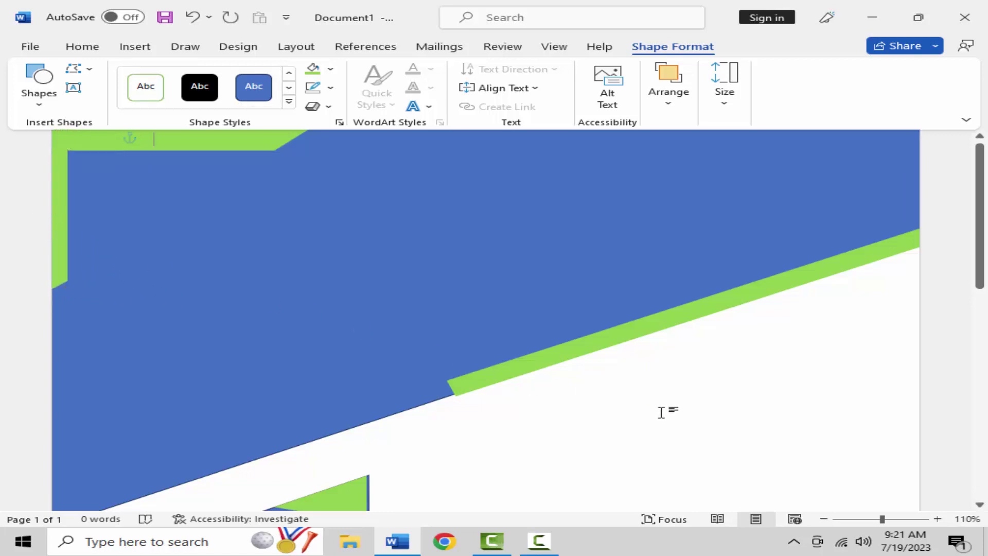
scroll(646, 393, "down", 1)
scroll(646, 394, "down", 3)
Fill the top header band with Blue-Gray, Text 2, Darker 50%
scroll(647, 393, "down", 1)
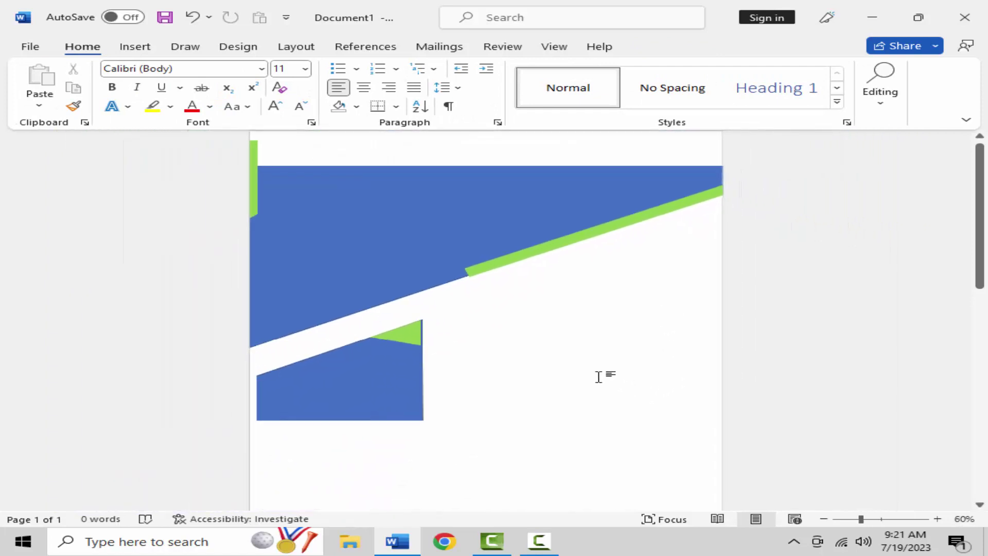
left_click(430, 236)
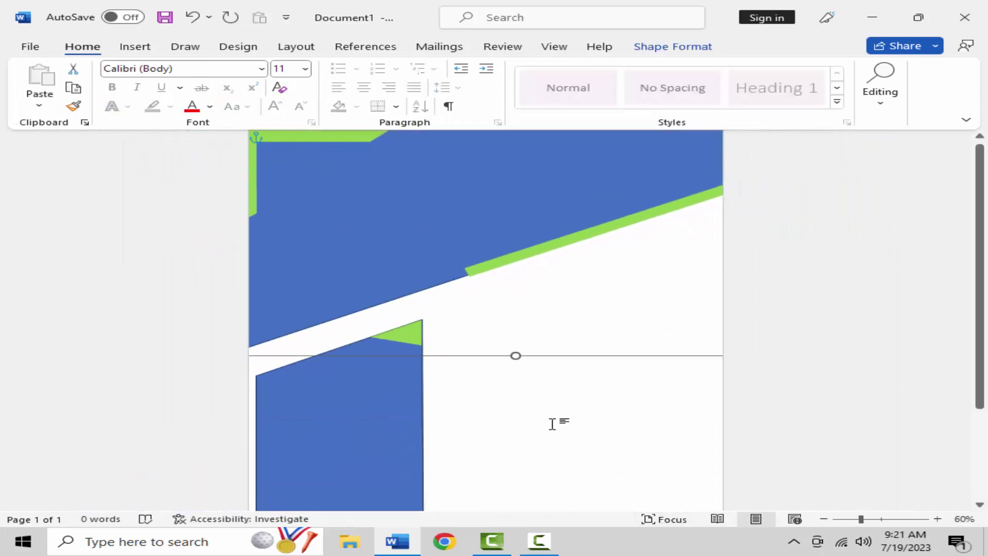
left_click(435, 378)
left_click(428, 271)
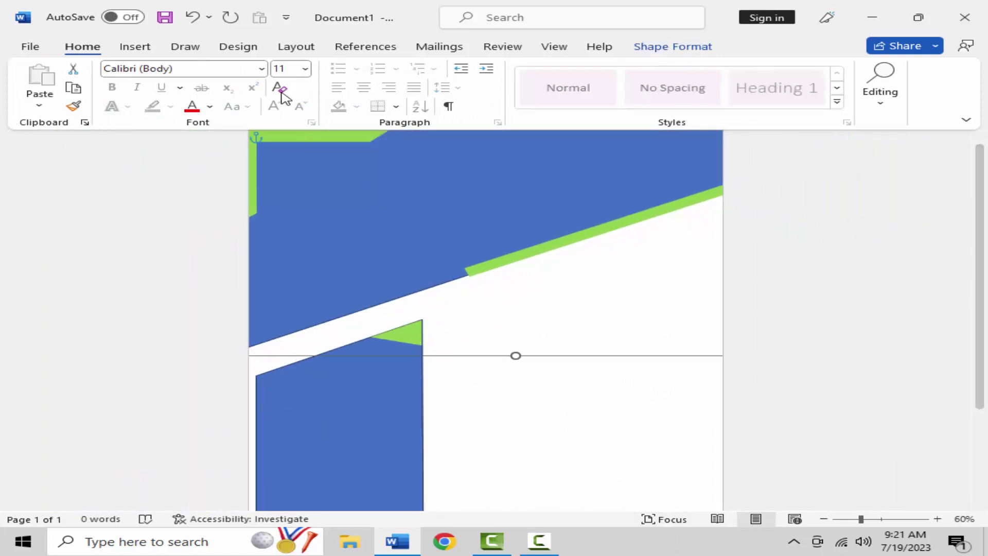
left_click(673, 46)
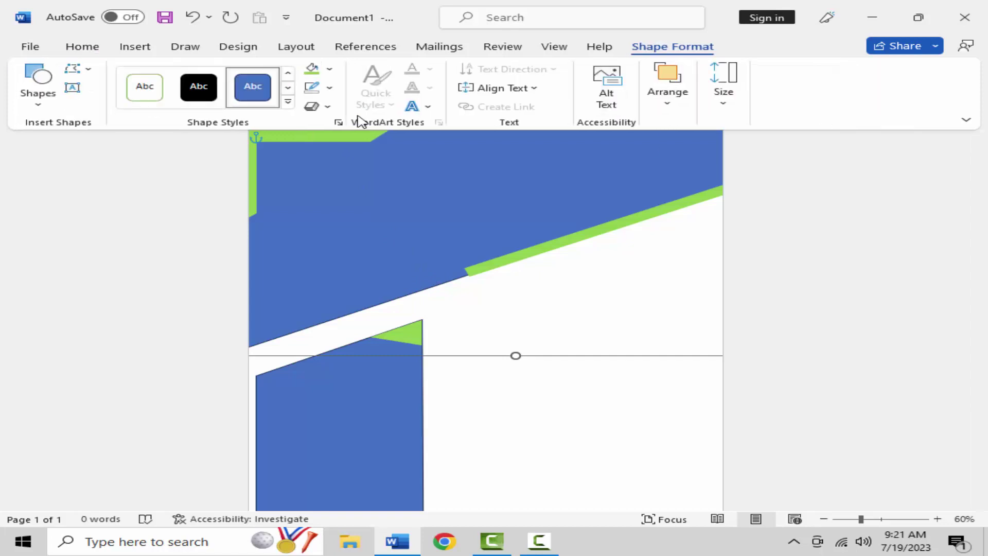
left_click(329, 70)
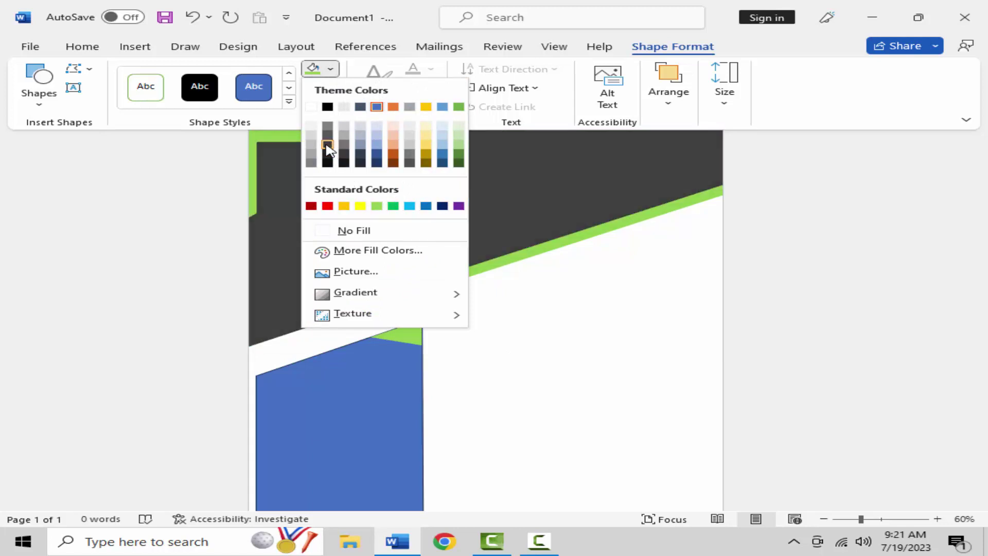
left_click(361, 163)
Apply the same dark navy fill to the lower left column
left_click(344, 415)
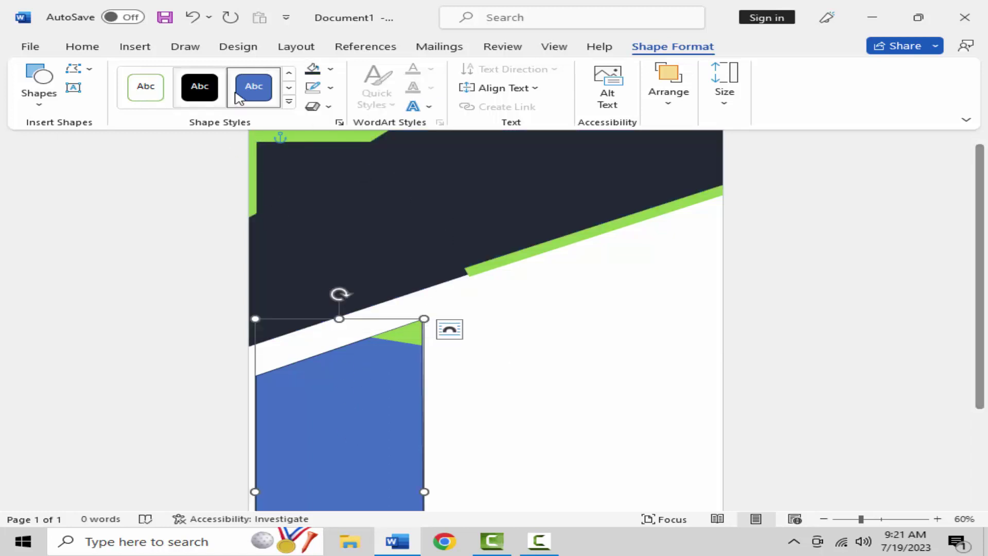
left_click(312, 69)
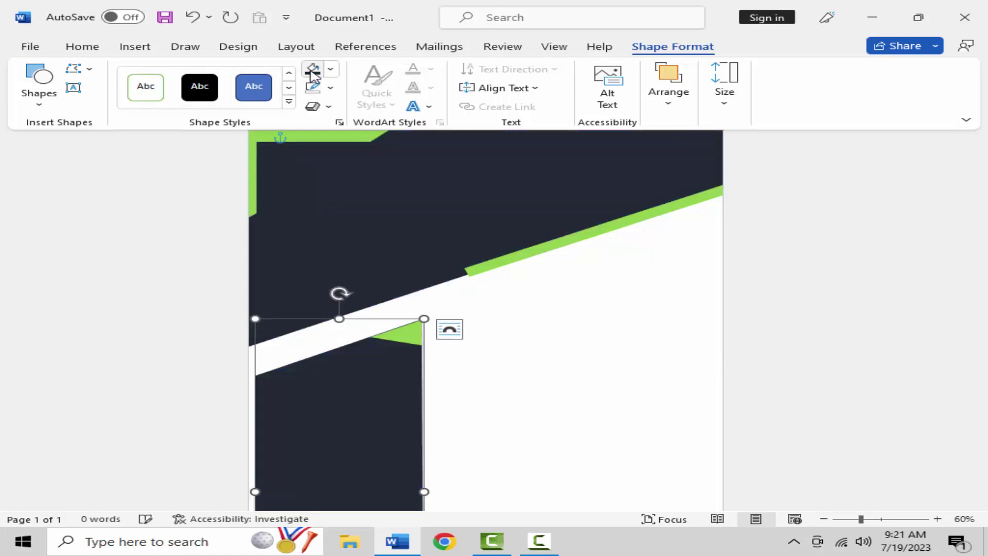
left_click(558, 429)
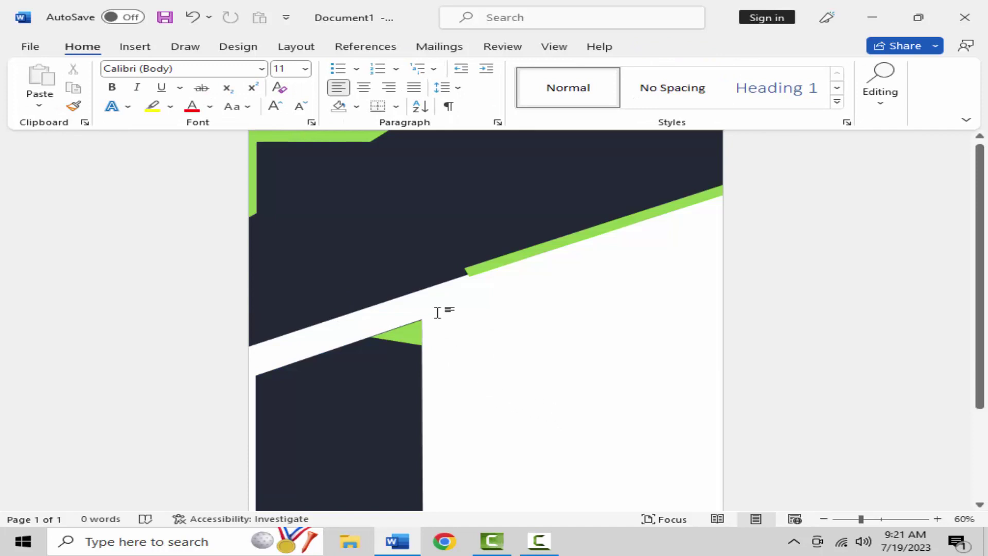
Draw a rectangle at the top-left of the page to frame the photo
left_click(131, 48)
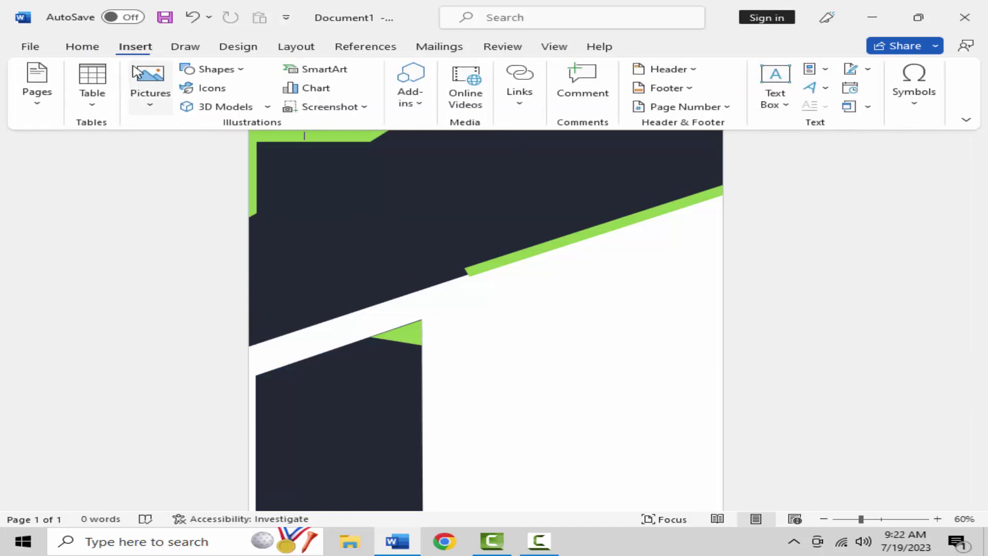
left_click(206, 70)
left_click(244, 106)
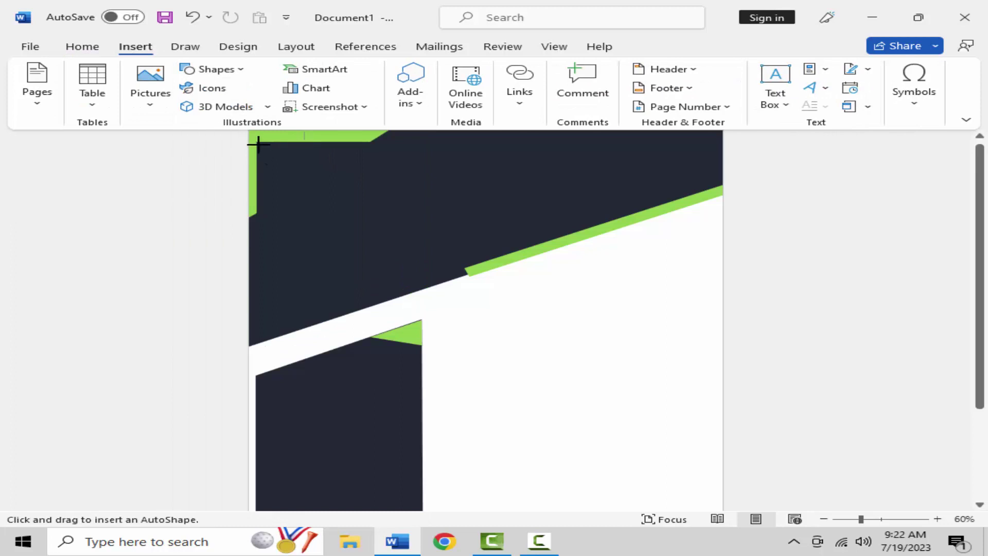
left_click_drag(256, 143, 371, 268)
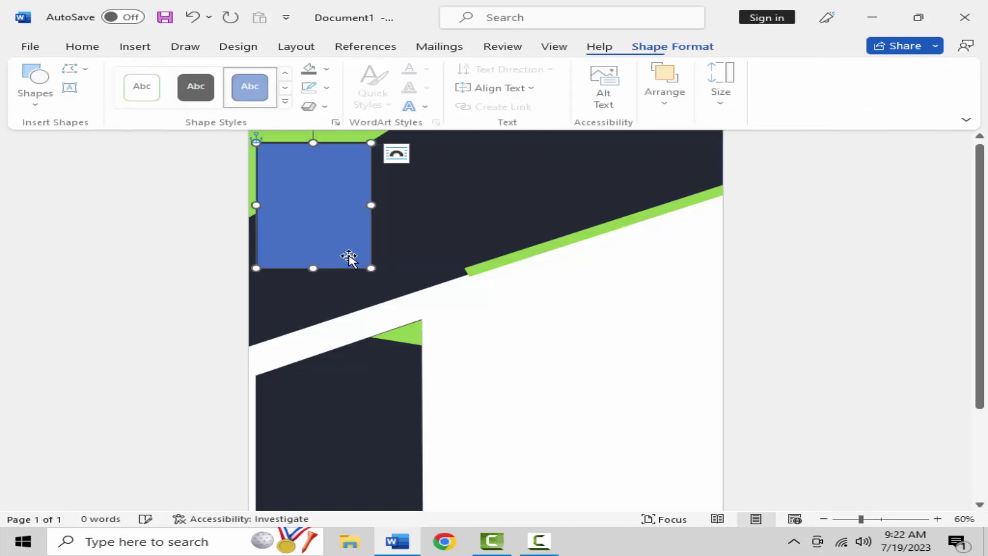
Fill the rectangle with the man's portrait picture from the Desktop
left_click(330, 68)
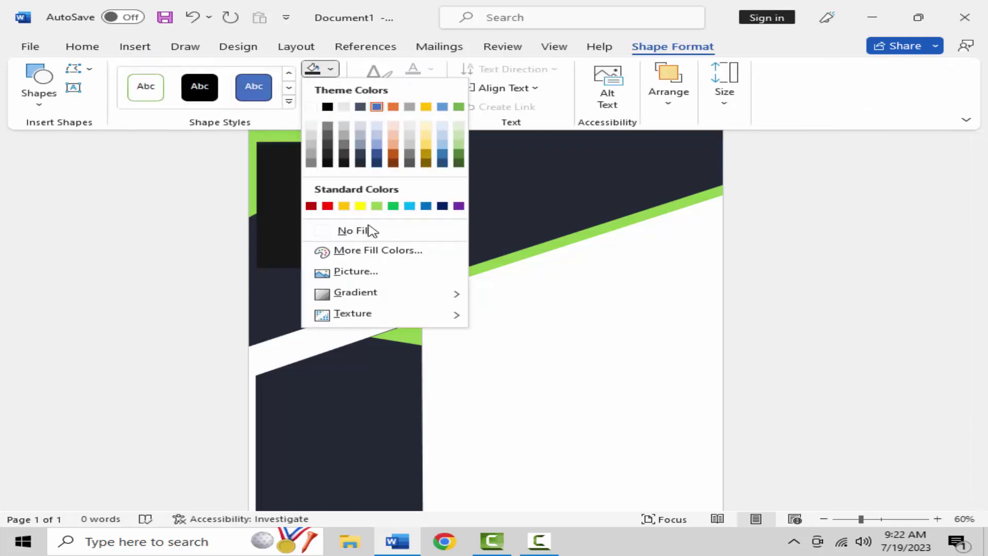
left_click(352, 272)
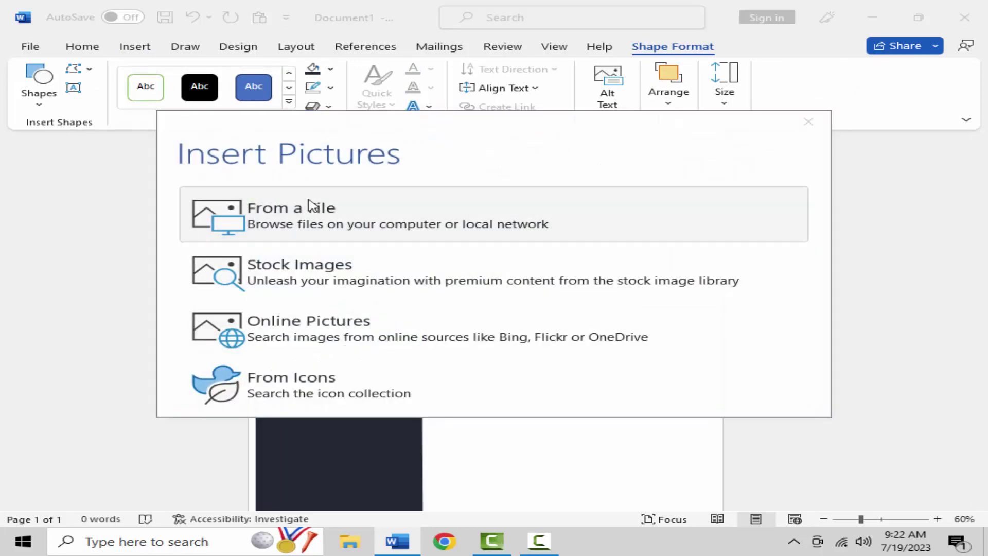
left_click(311, 205)
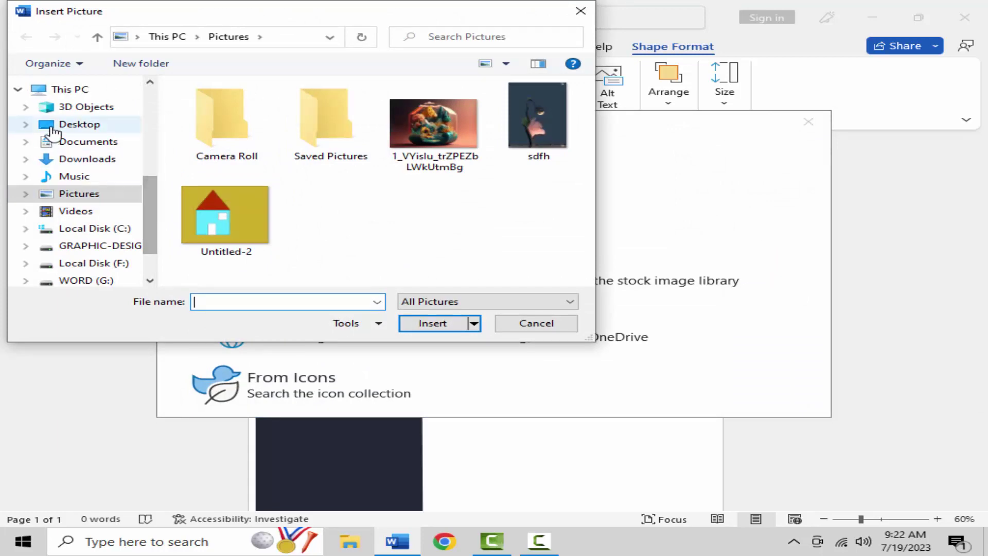
left_click(75, 124)
scroll(340, 190, "down", 2)
scroll(375, 209, "down", 3)
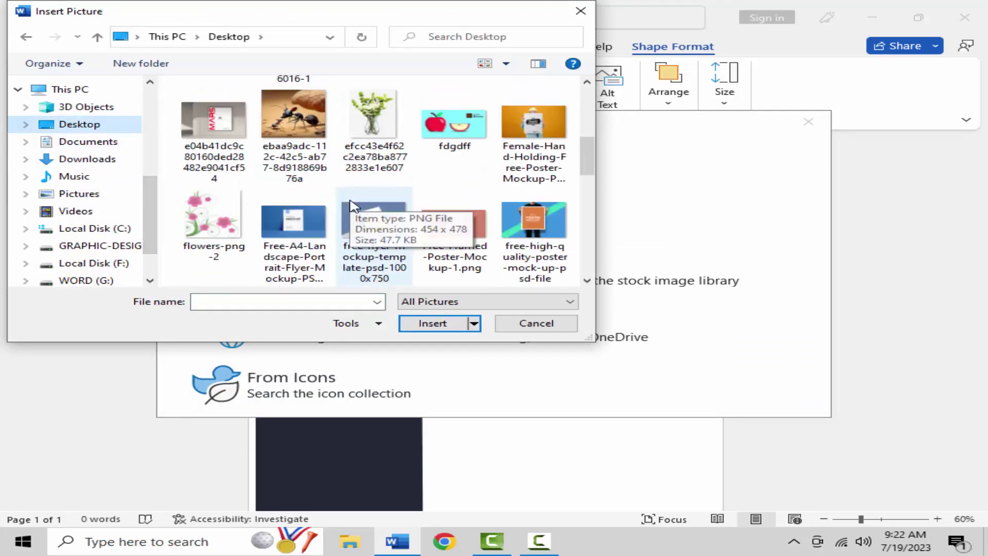
scroll(375, 208, "down", 2)
scroll(375, 209, "down", 2)
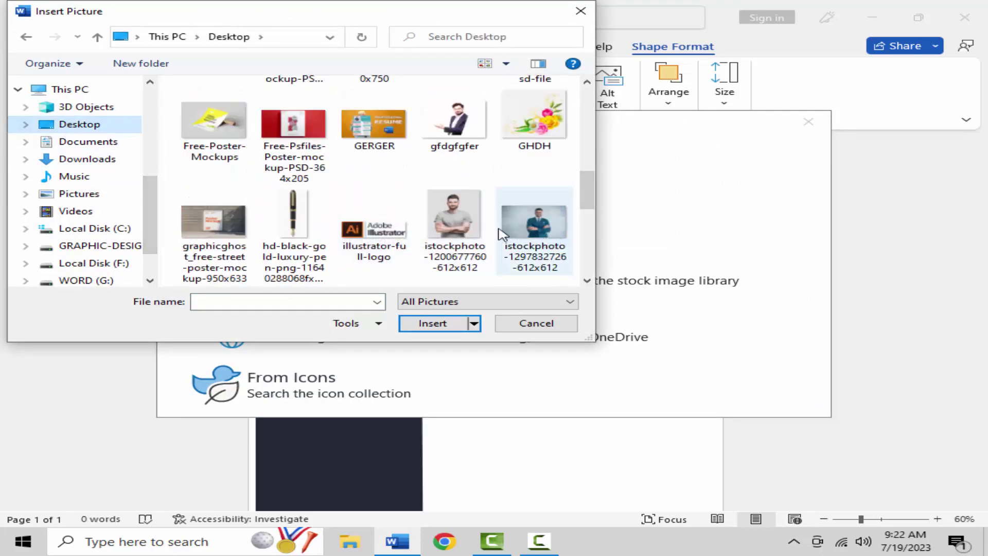
double_click(452, 216)
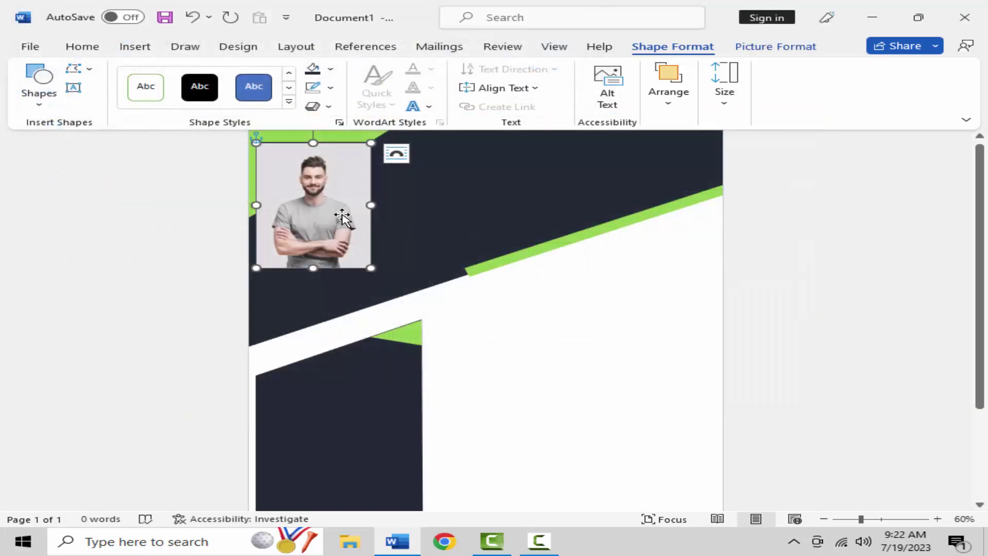
Nudge the photo slightly to the right and check the result
left_click(643, 337)
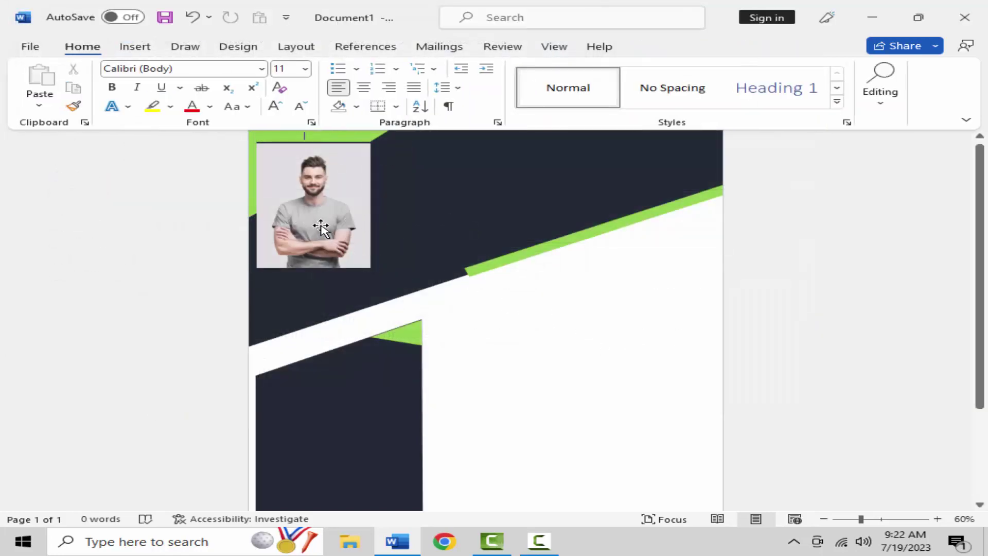
left_click_drag(322, 226, 320, 227)
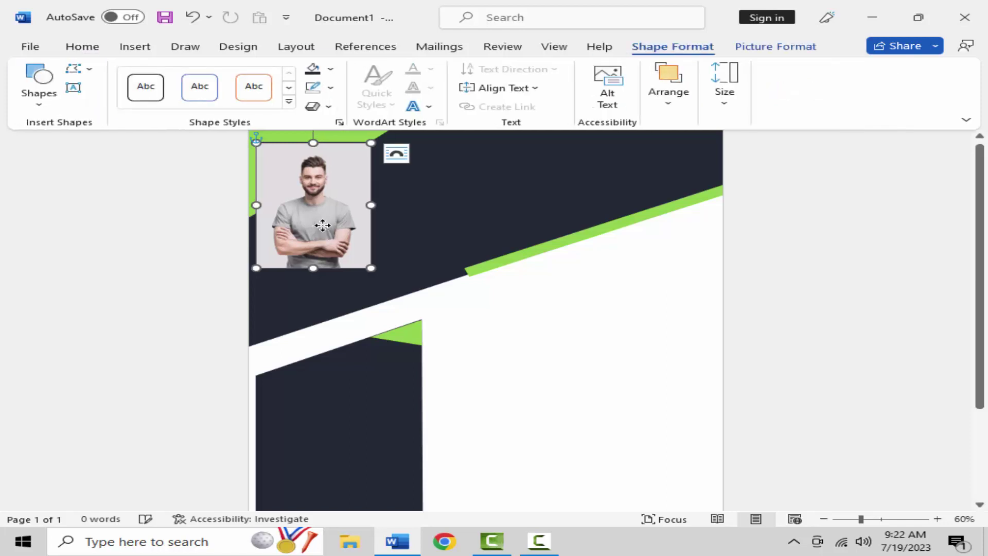
left_click(480, 245)
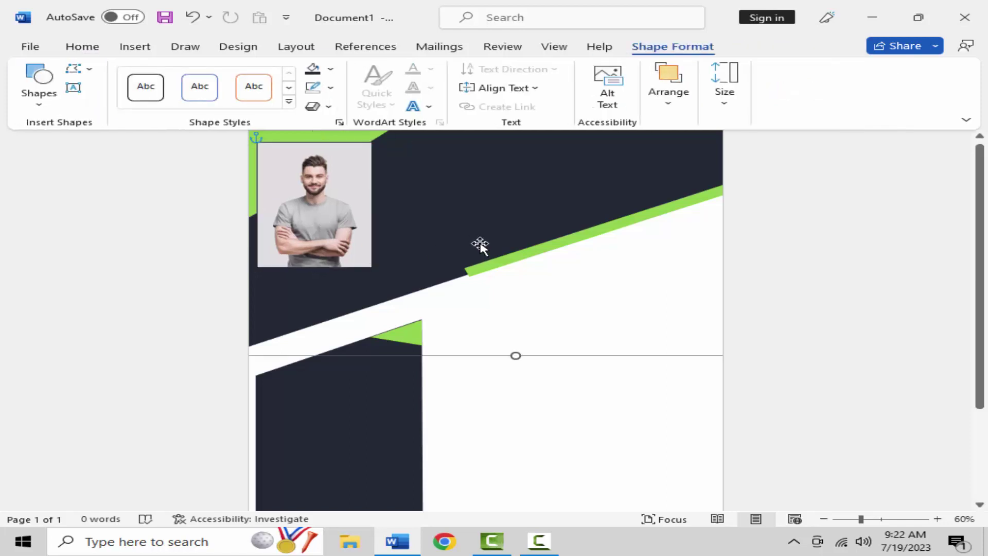
left_click(801, 349)
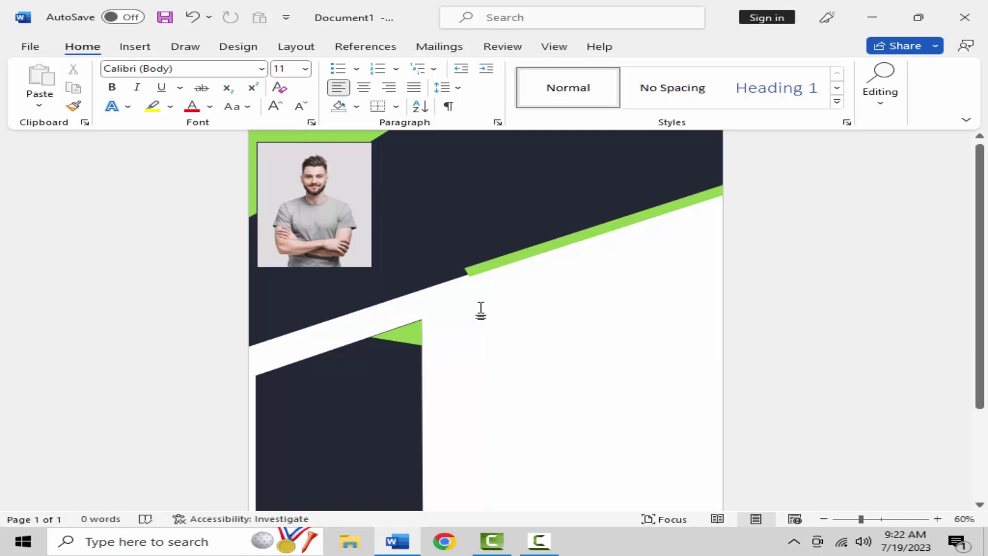
Draw a text box to the right of the photo and nudge it slightly up and left
left_click(135, 47)
left_click(209, 72)
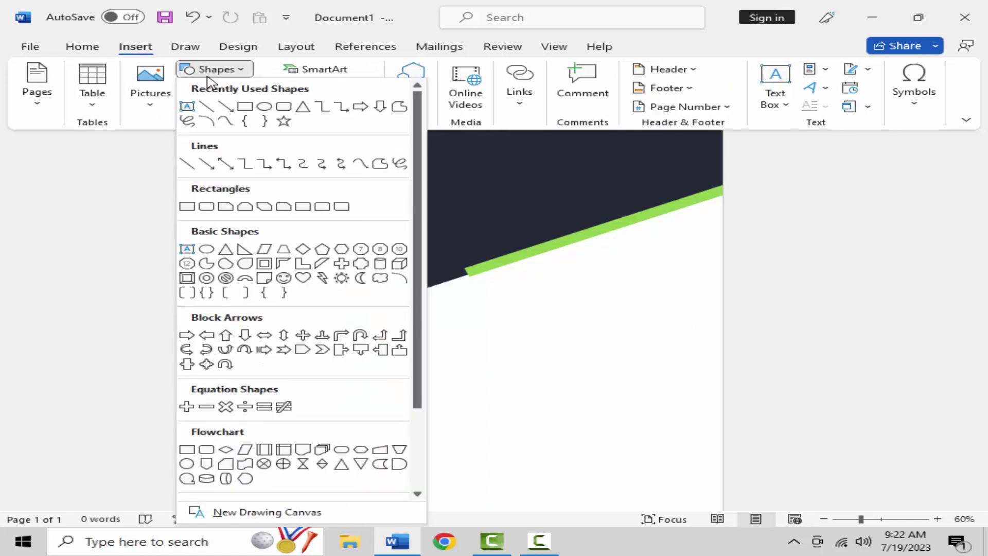
left_click(187, 107)
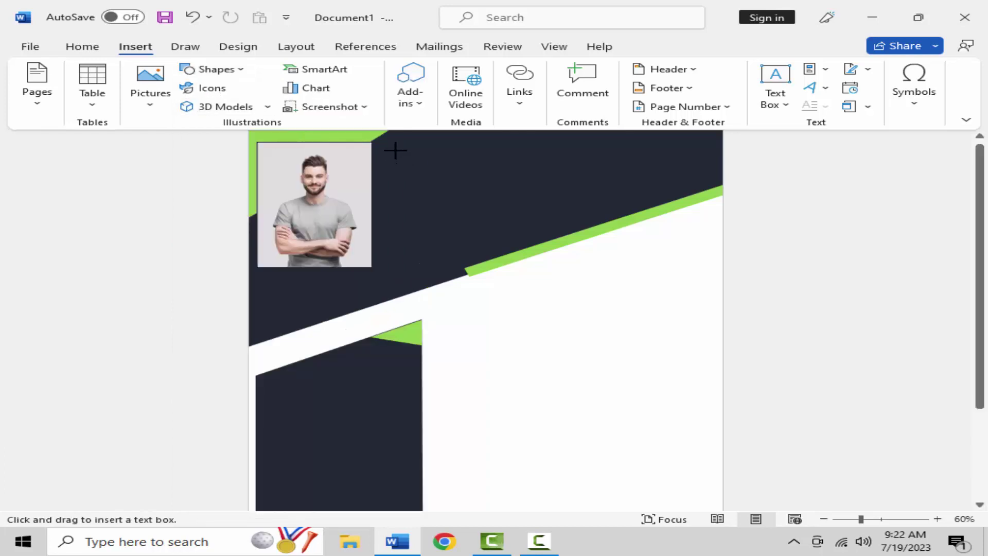
left_click_drag(395, 149, 501, 173)
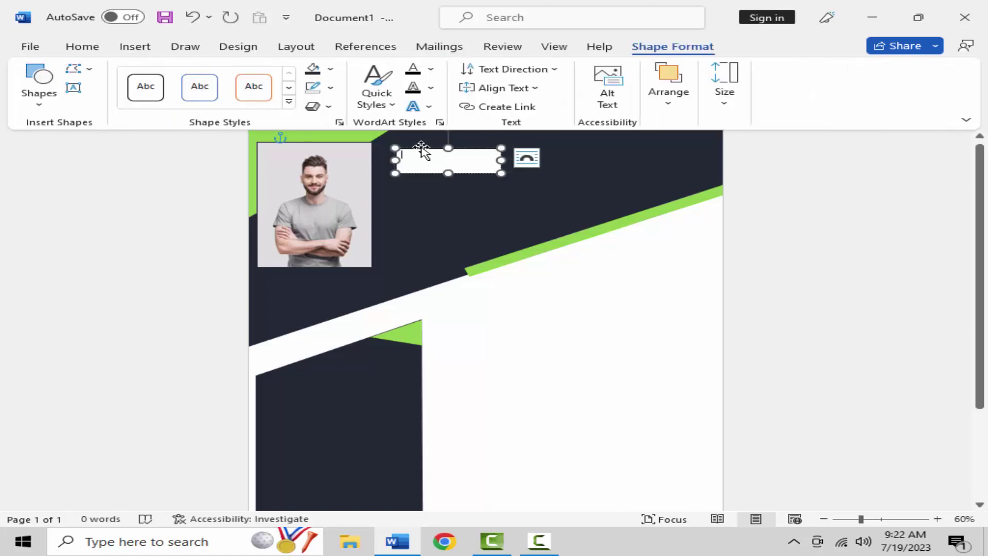
left_click_drag(421, 149, 418, 143)
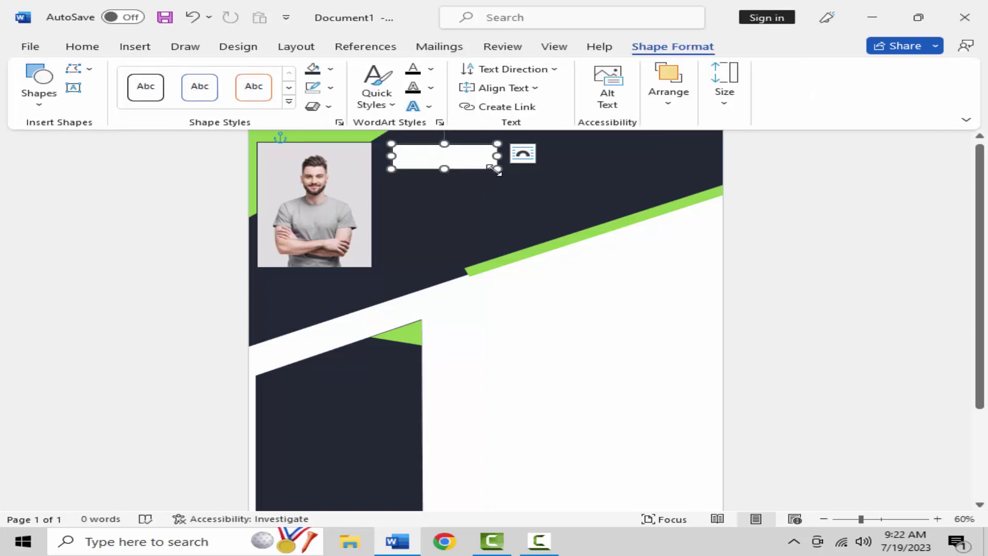
Set the text box to No Fill and type 'your' into it
left_click(330, 68)
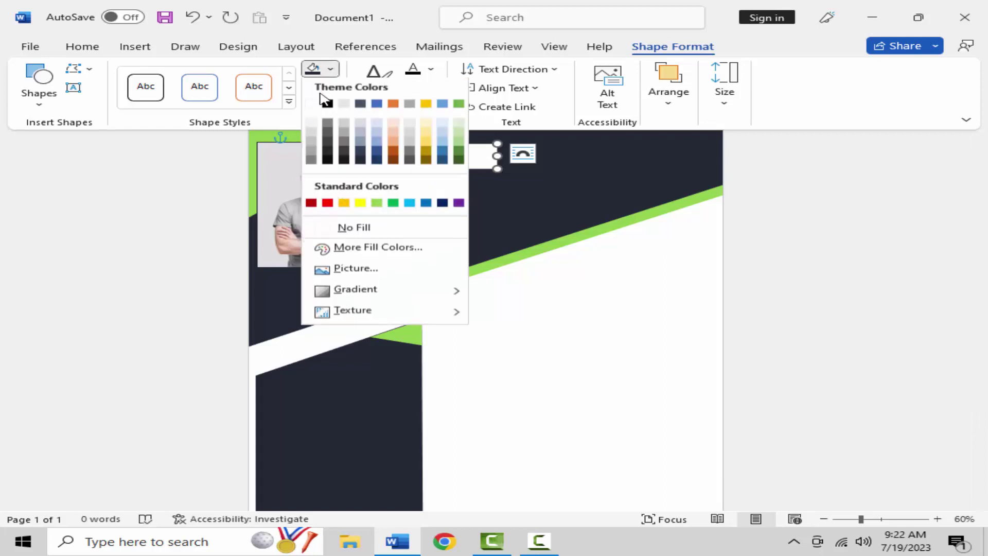
left_click(329, 235)
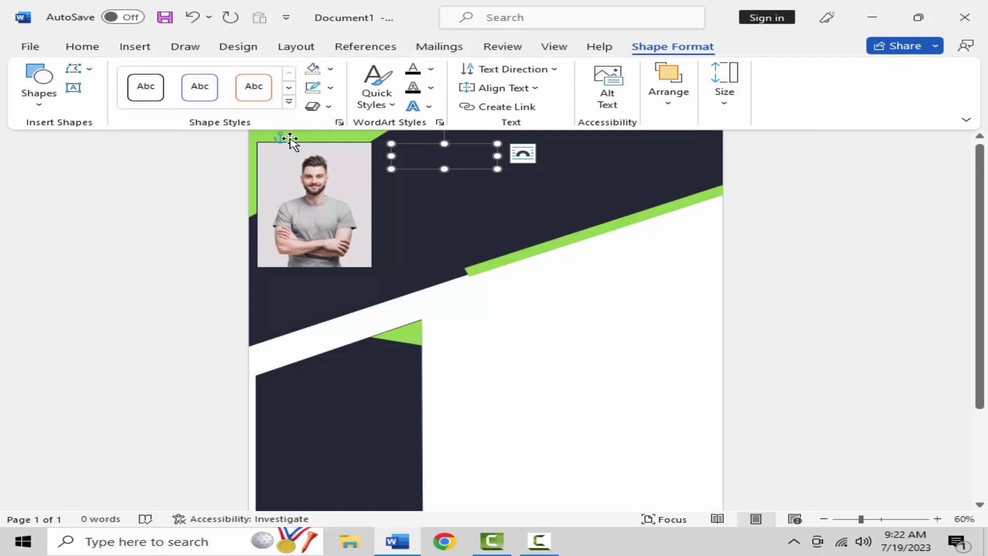
type("your")
left_click(90, 48)
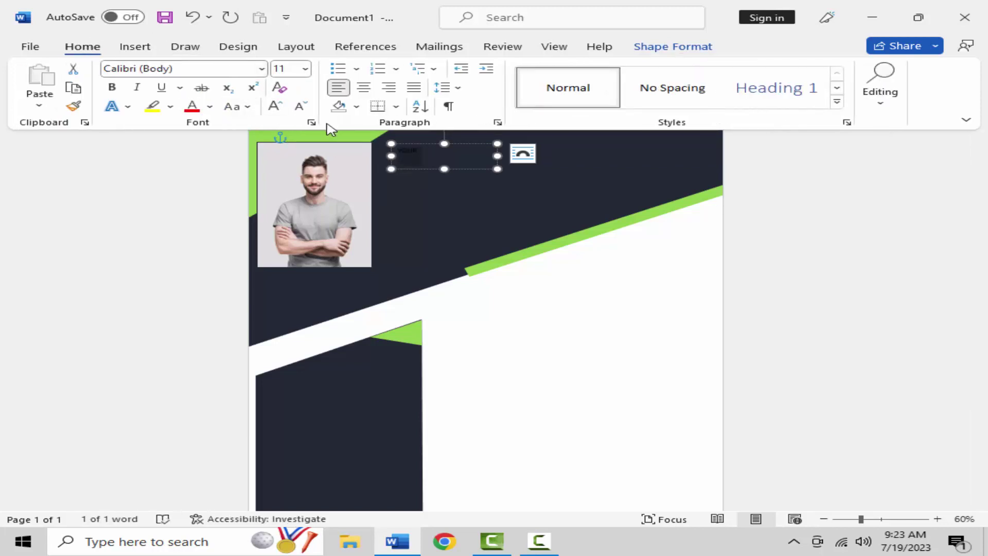
Format the YOUR text as white, bold, 22 pt
left_click(276, 107)
left_click(210, 106)
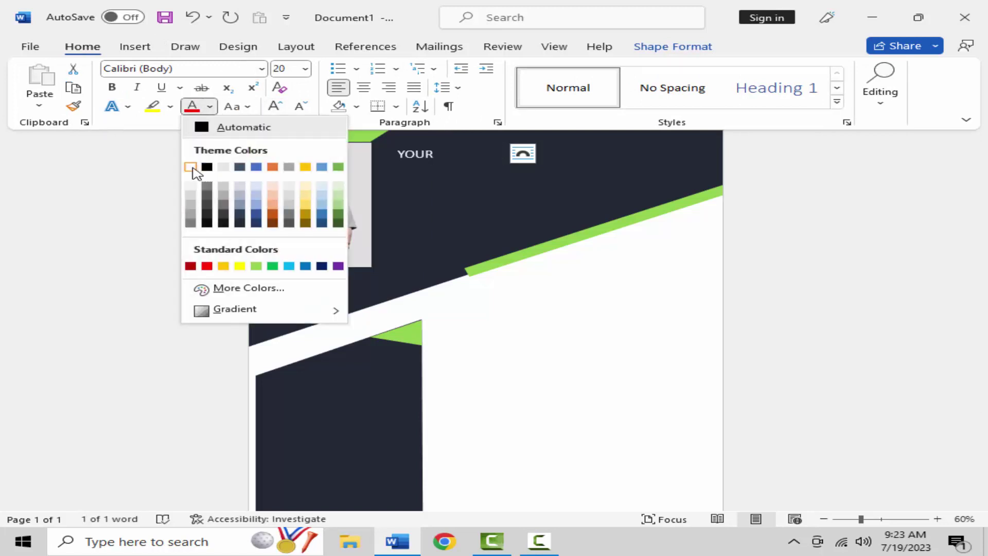
left_click(194, 166)
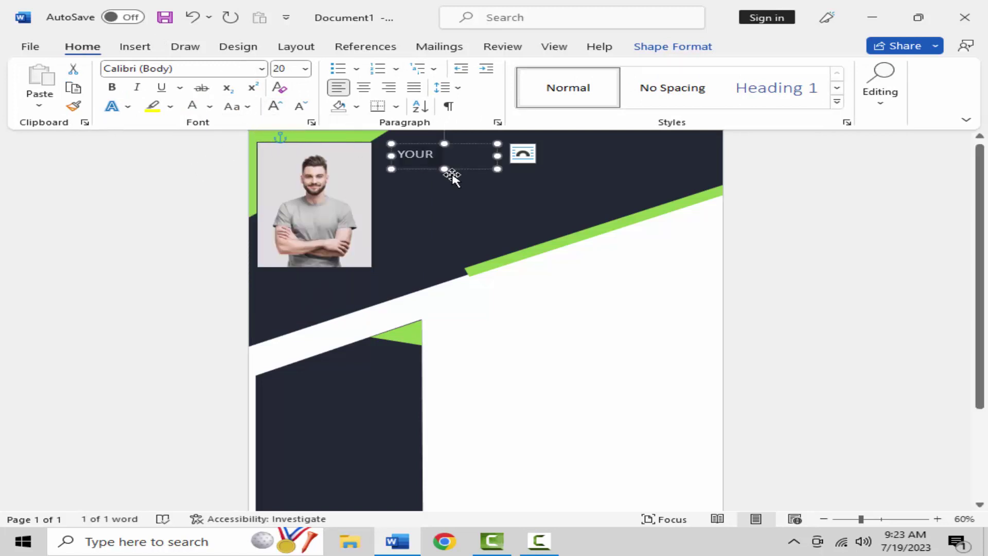
left_click(112, 87)
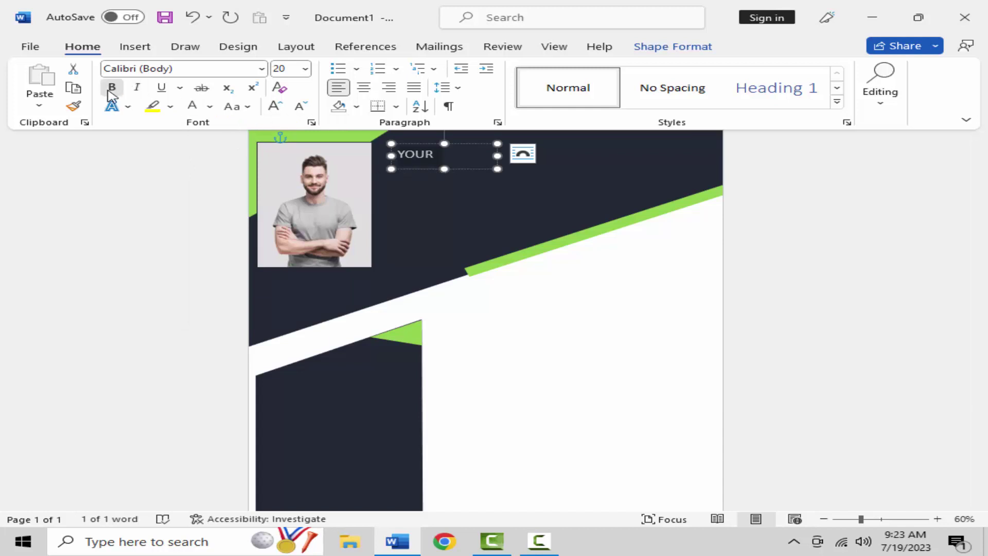
left_click(278, 107)
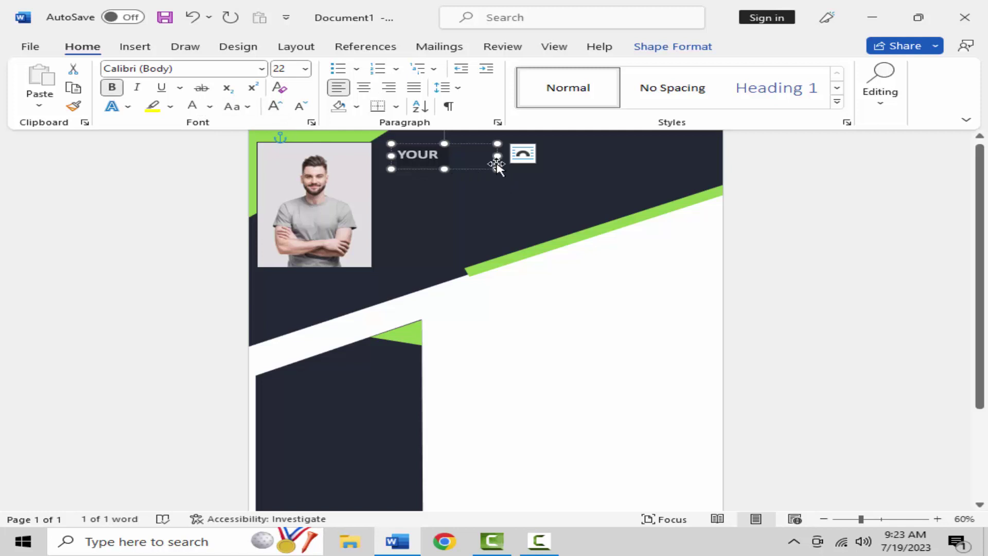
Narrow the YOUR text box, then duplicate it and line the copy up beside the original
left_click_drag(496, 157, 451, 156)
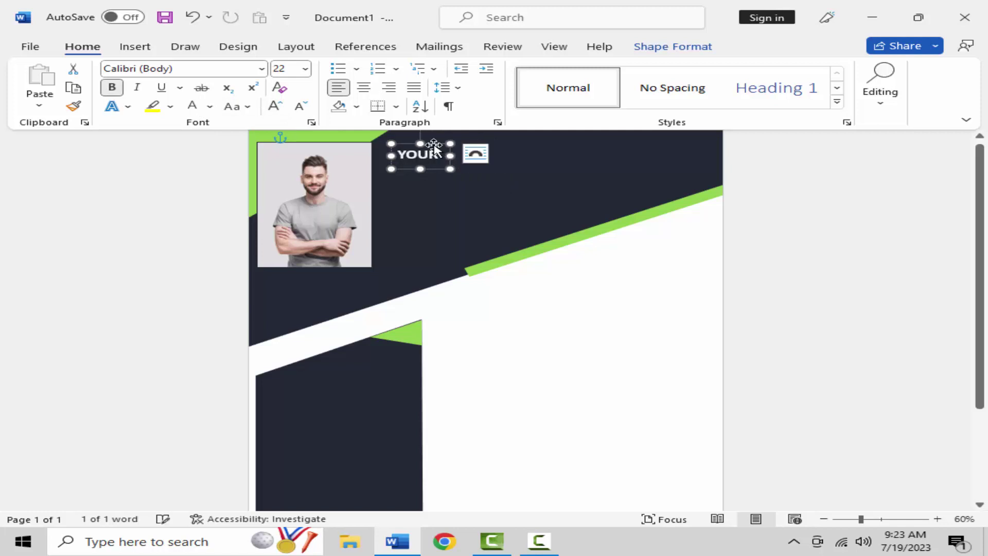
right_click(434, 147)
left_click(480, 190)
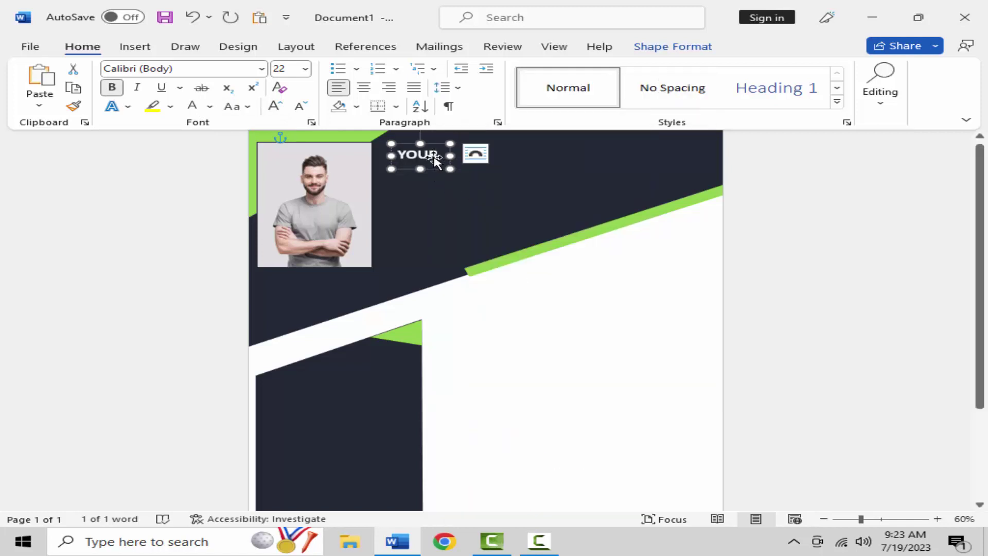
right_click(434, 150)
left_click(482, 233)
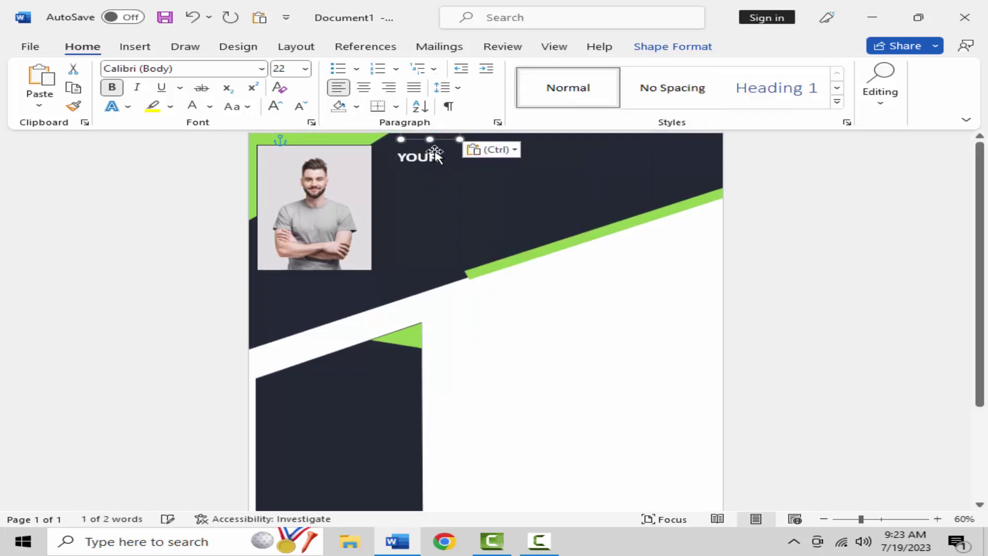
left_click_drag(444, 140, 478, 172)
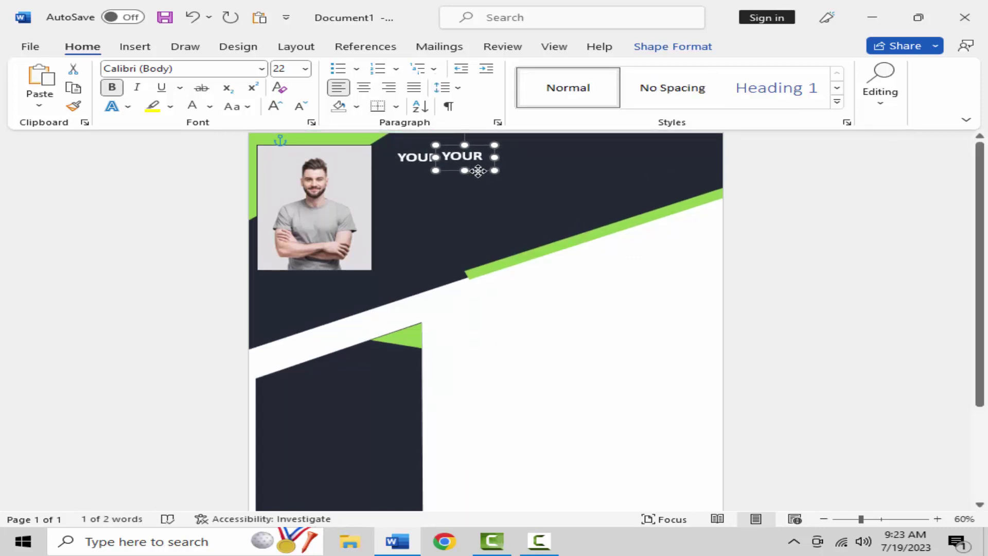
left_click_drag(478, 171, 480, 173)
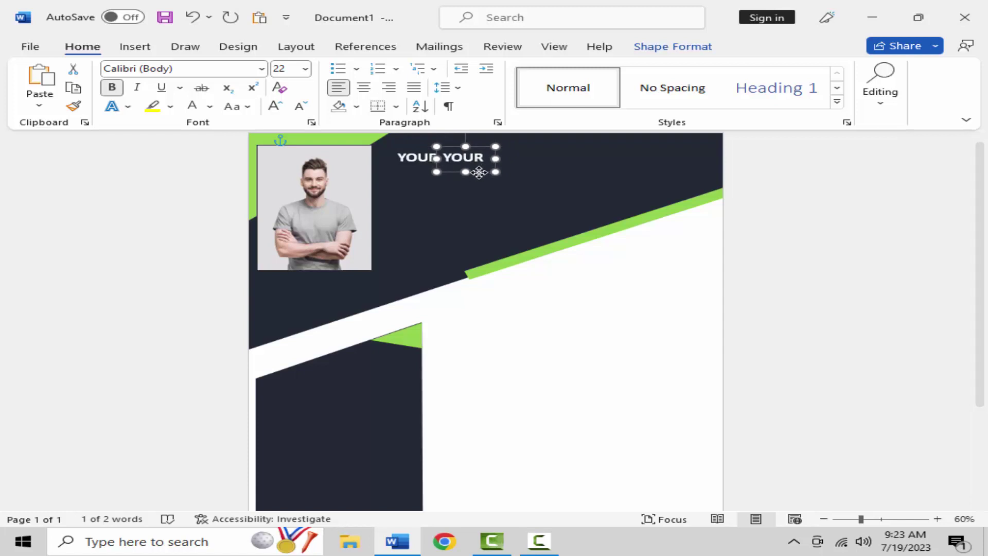
Change the copy's text to NAME and colour it light green
right_click(401, 151)
type("NAME")
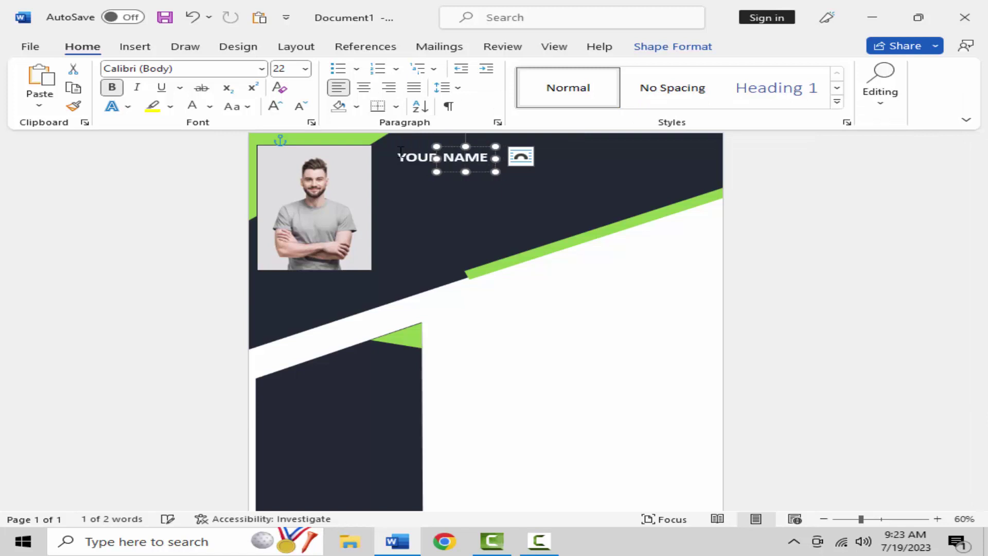
double_click(466, 156)
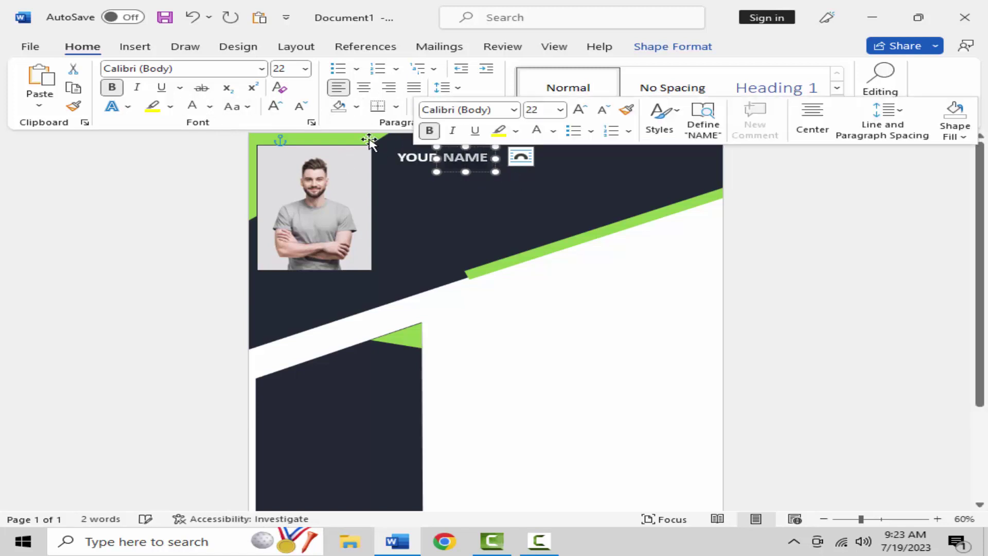
left_click(209, 106)
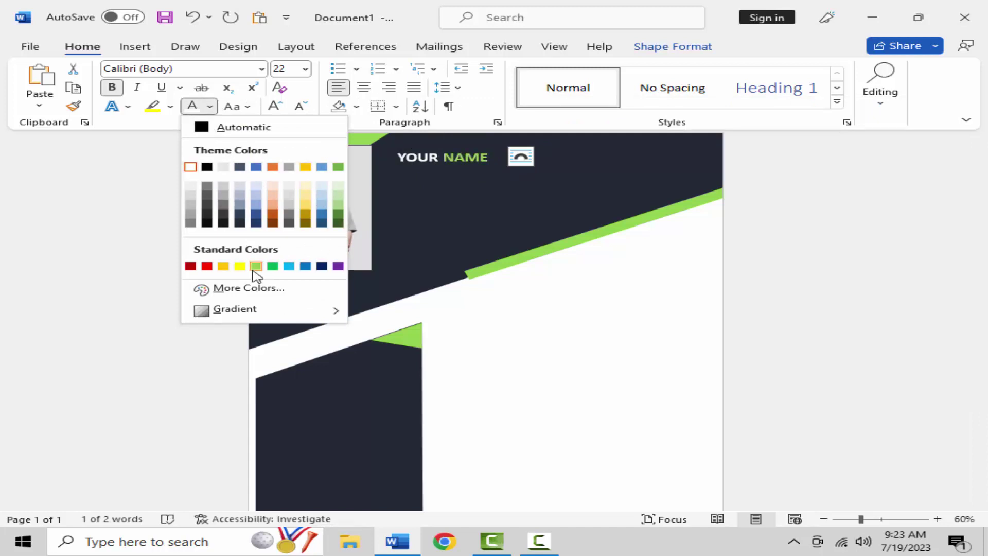
left_click(256, 266)
left_click(518, 316)
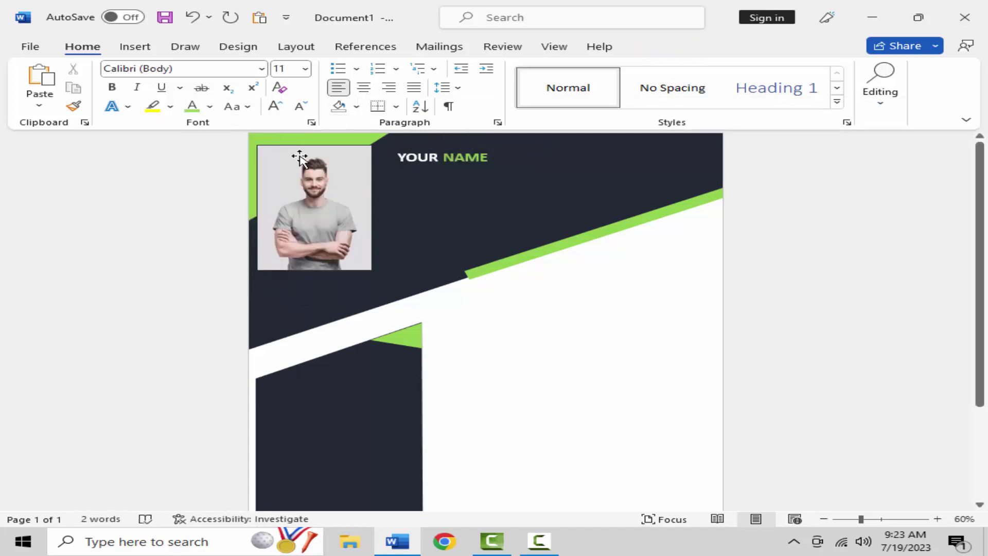
Draw a new text box below YOUR NAME for the subtitle
left_click(135, 46)
left_click(194, 69)
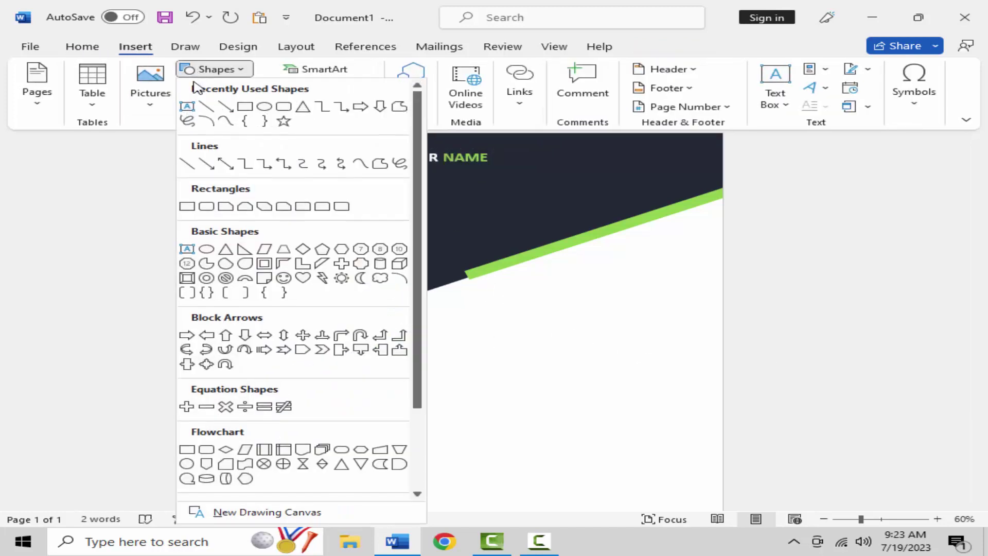
left_click(186, 106)
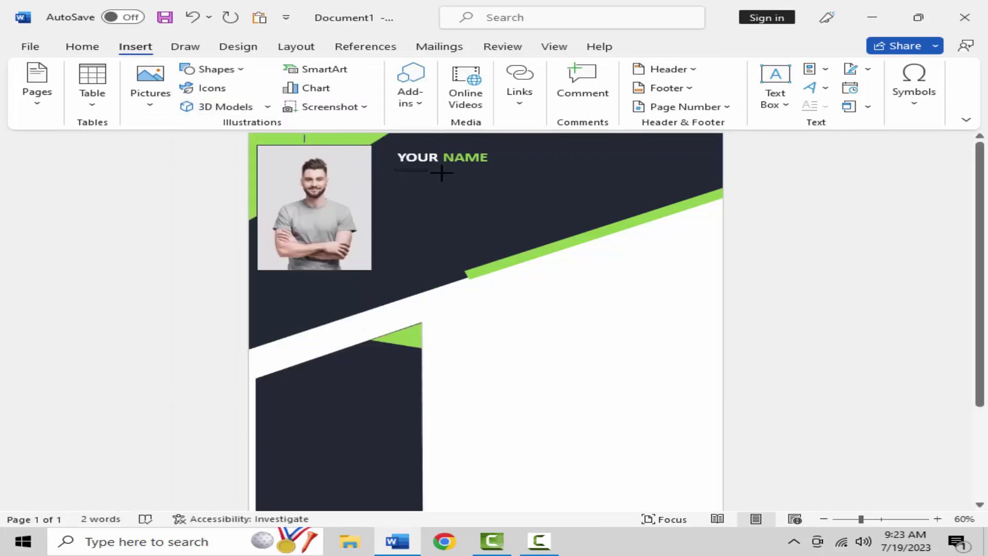
left_click_drag(395, 169, 491, 192)
type("GRAPHIC DESIGNER")
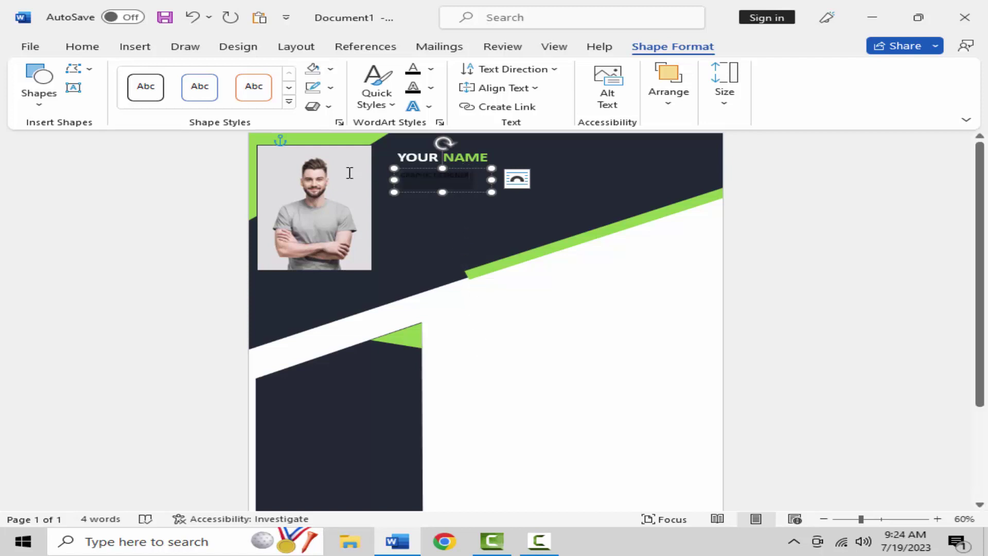
Make the GRAPHIC DESIGNER text white, bold and 12 pt so it fits one line
left_click(486, 148)
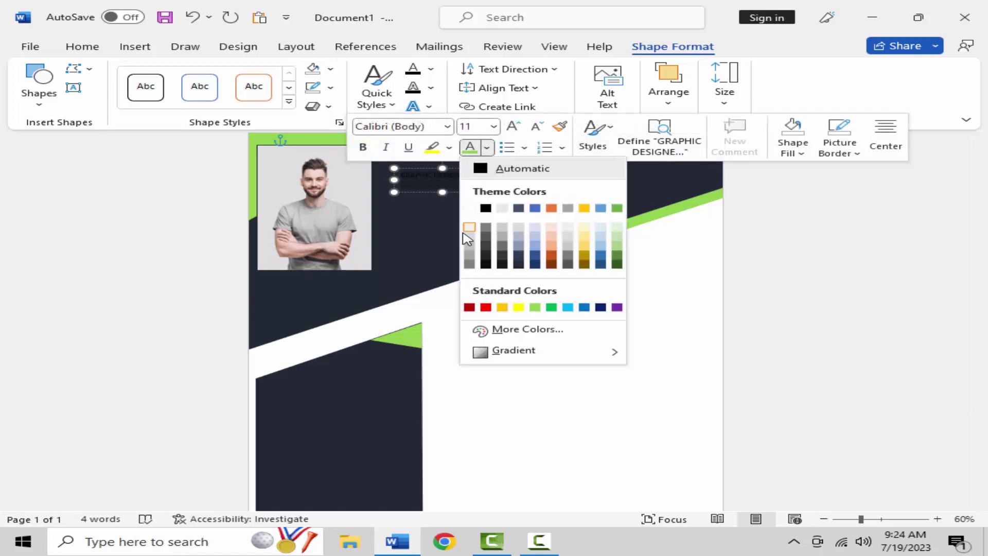
left_click(468, 208)
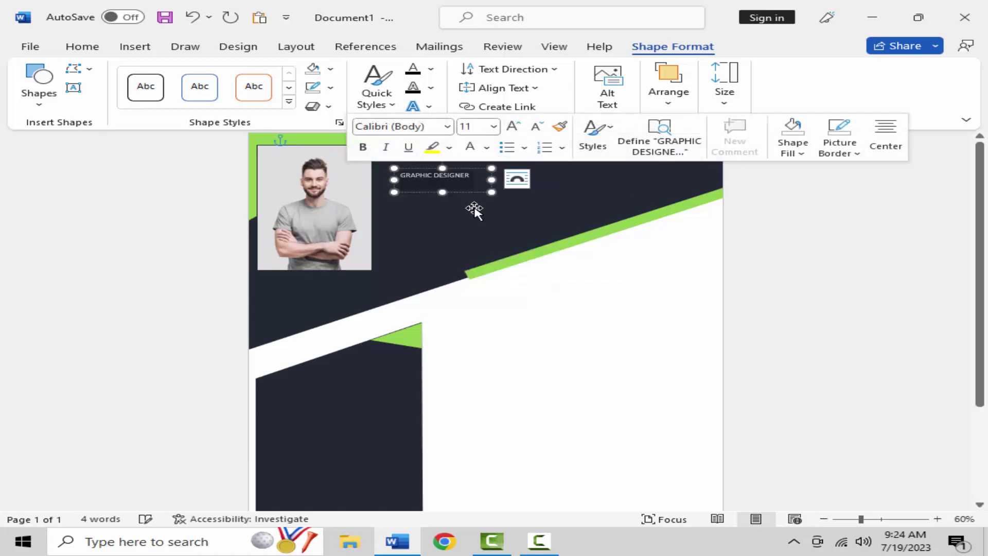
left_click(515, 133)
left_click(515, 133)
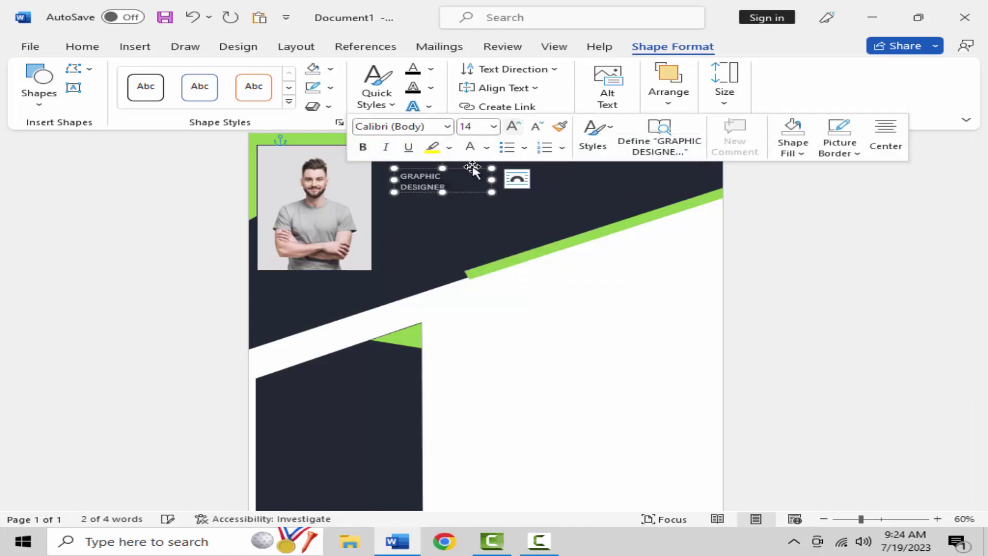
left_click(530, 130)
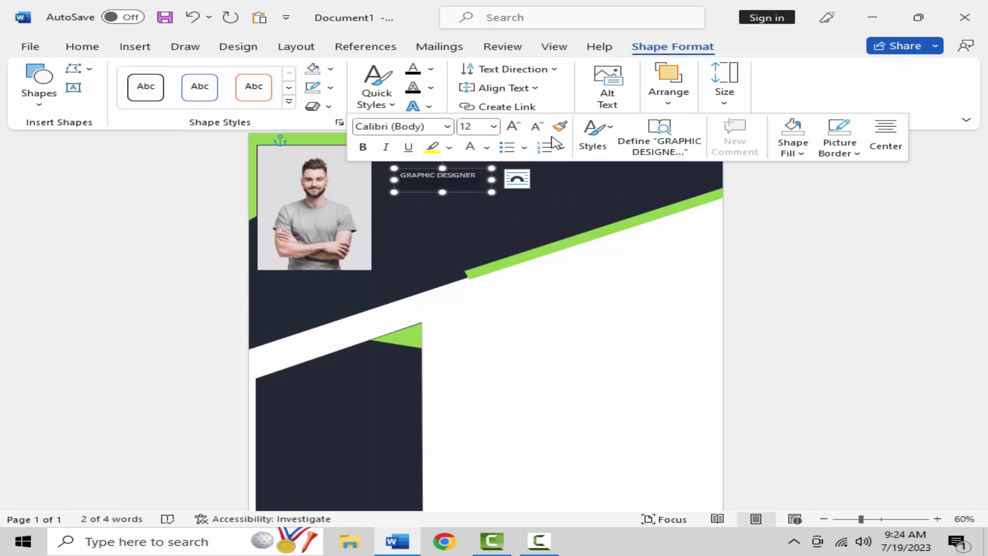
left_click(363, 147)
Move the GRAPHIC DESIGNER box up to sit directly under YOUR NAME
left_click(633, 322)
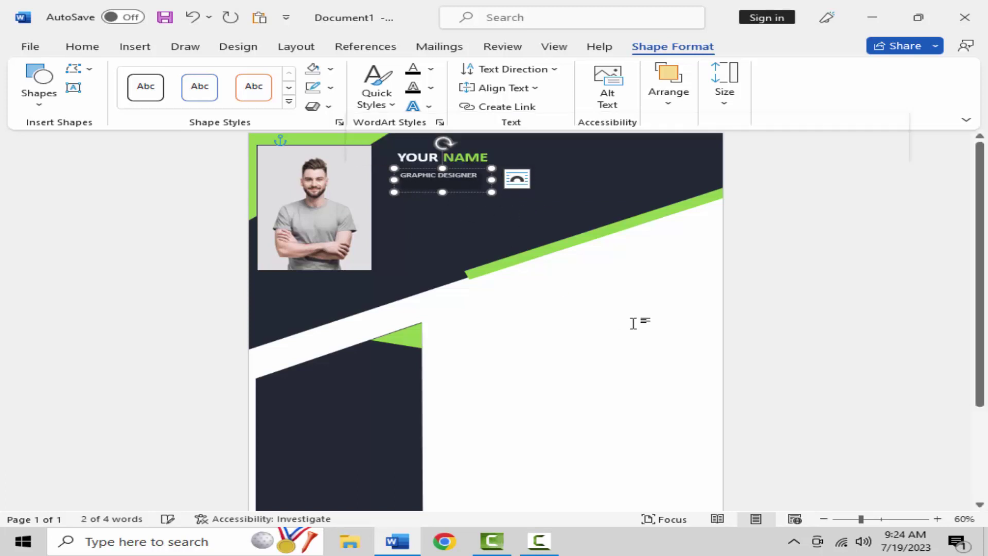
left_click(438, 191)
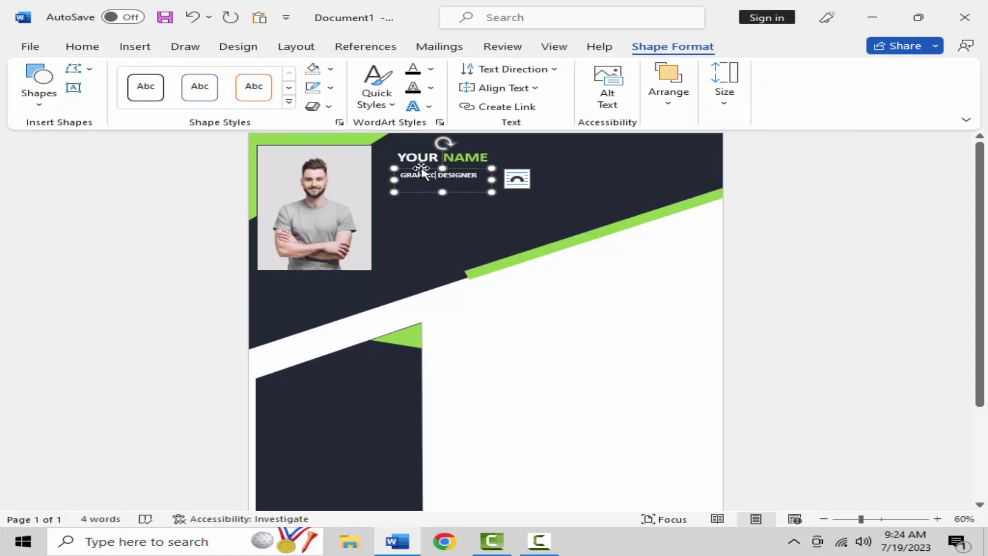
left_click_drag(423, 168, 419, 160)
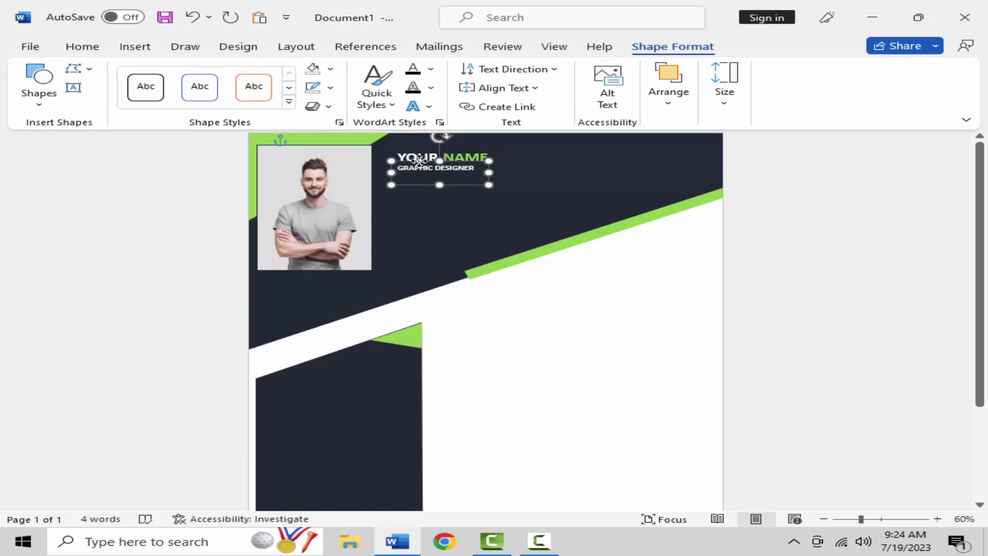
Draw a light green horizontal line under GRAPHIC DESIGNER
left_click(562, 280)
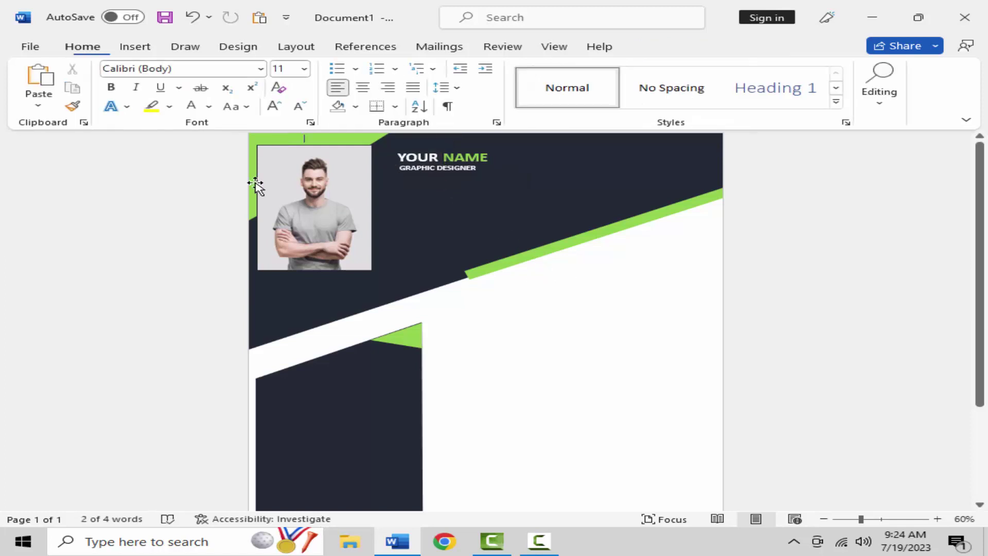
left_click(141, 48)
left_click(214, 69)
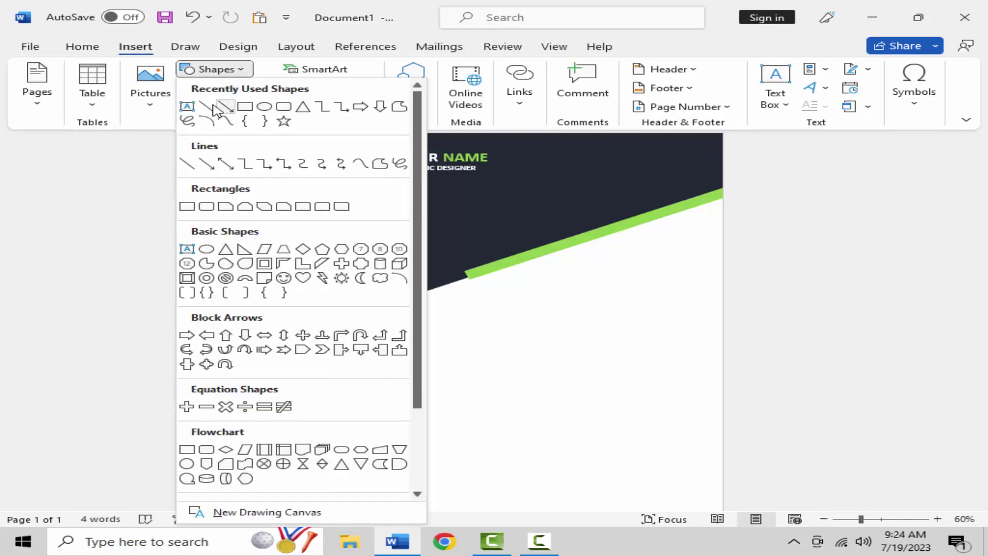
left_click(219, 106)
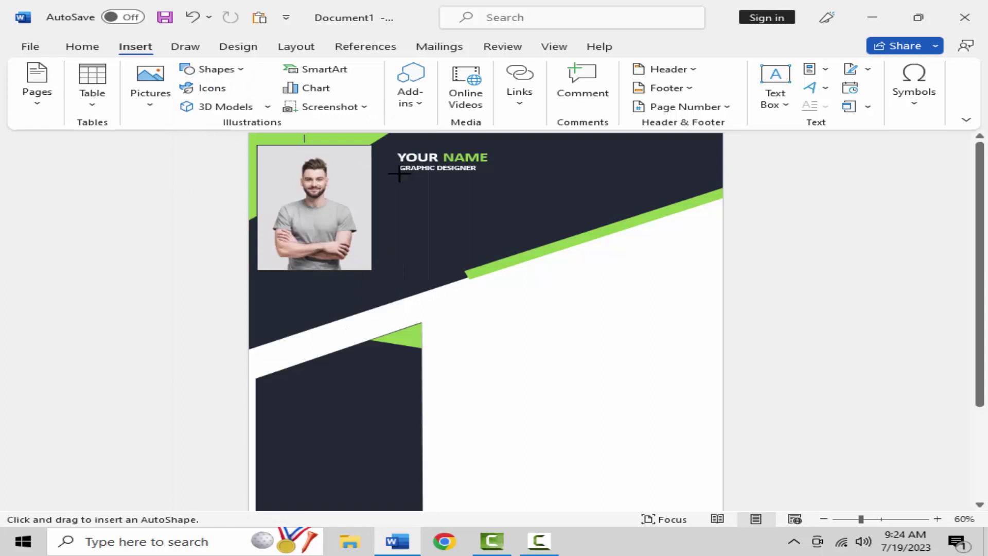
left_click_drag(399, 174, 487, 174)
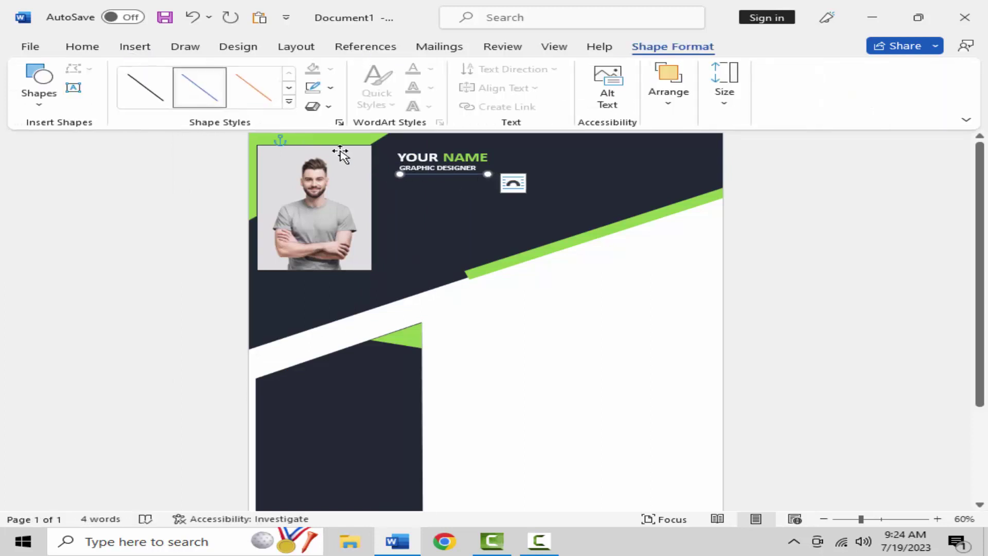
left_click(330, 87)
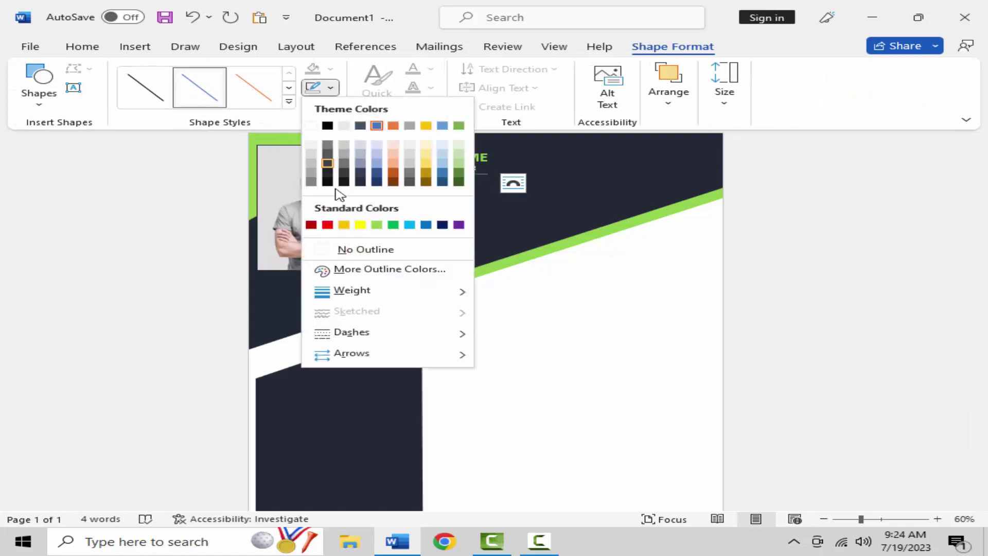
left_click(370, 227)
left_click(638, 325)
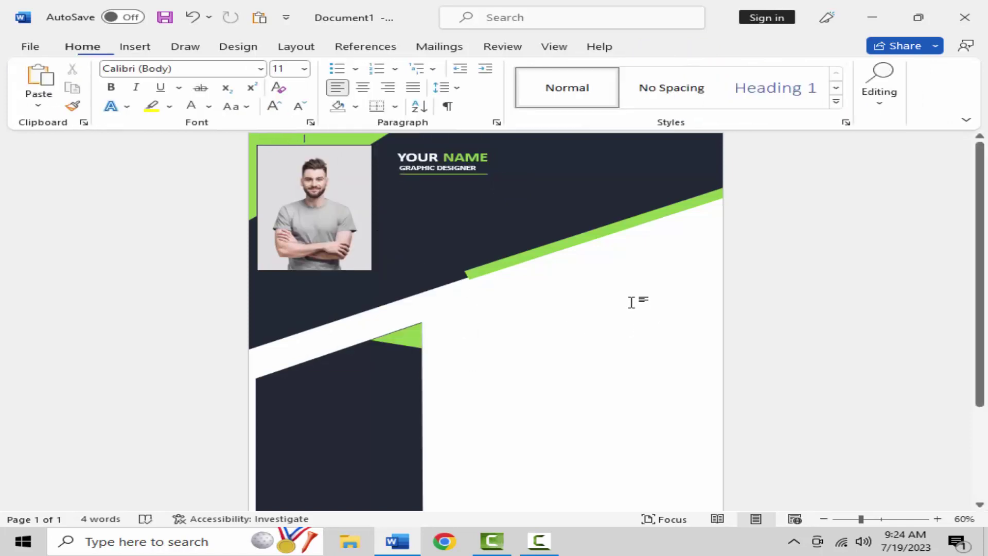
Draw a small oval circle below the subtitle
left_click(135, 47)
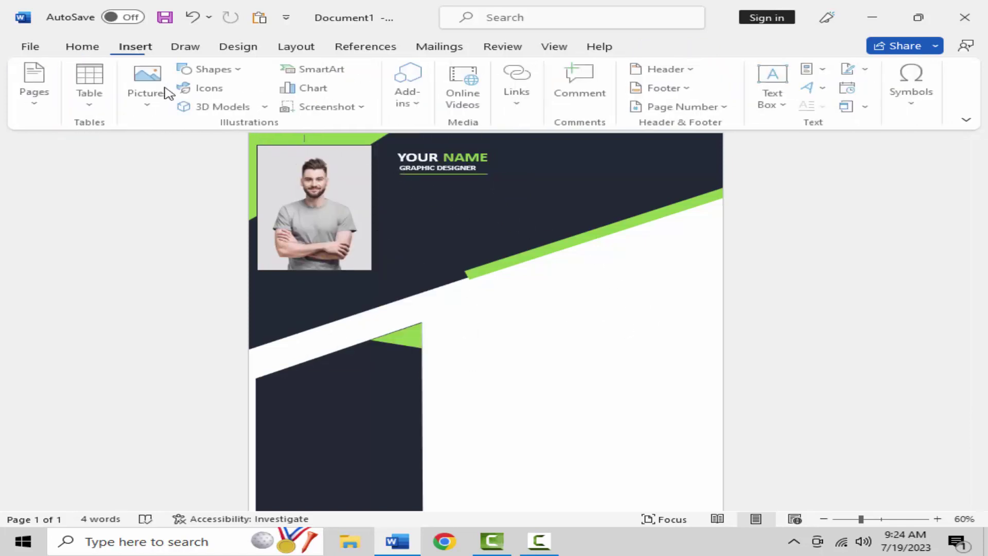
left_click(213, 69)
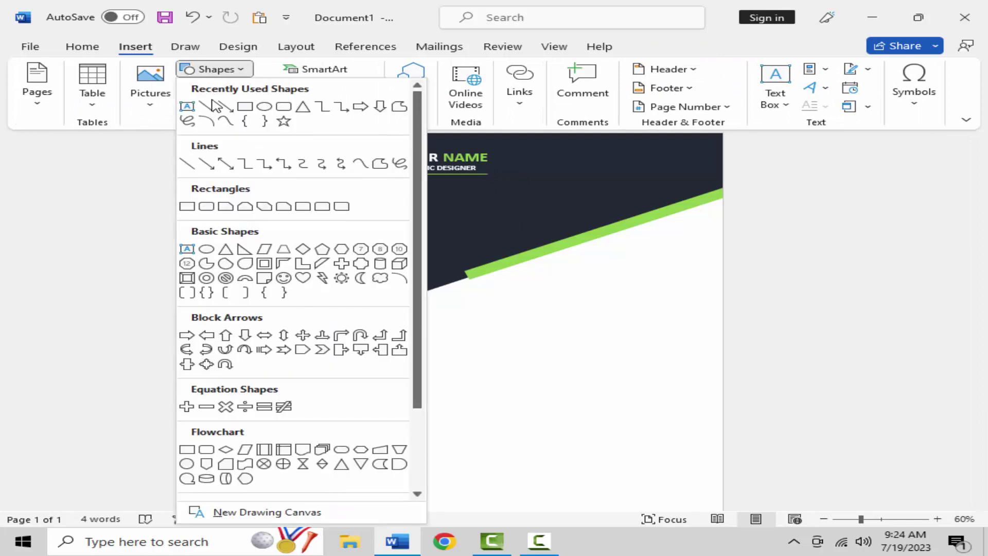
left_click(265, 106)
scroll(412, 236, "up", 4, "ctrl")
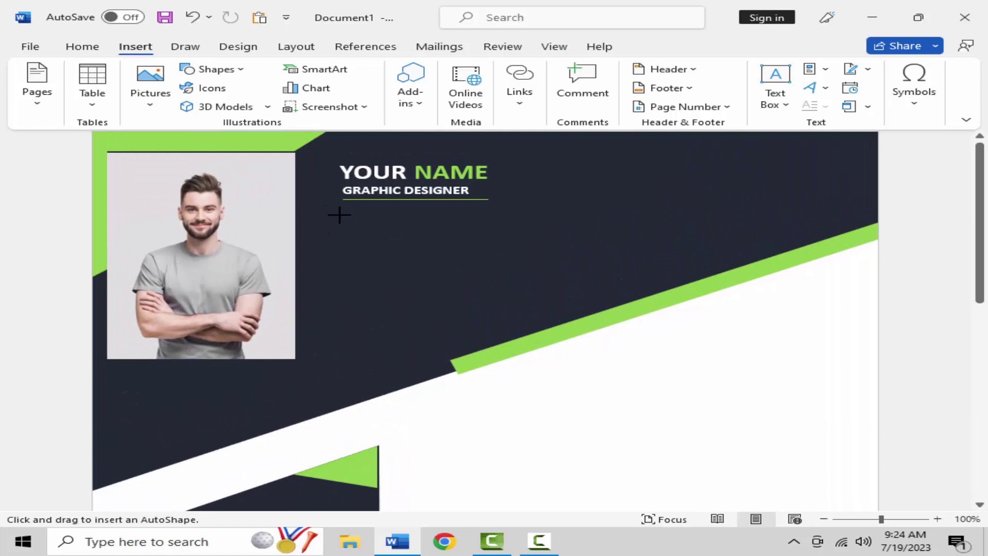
left_click_drag(338, 218, 365, 237)
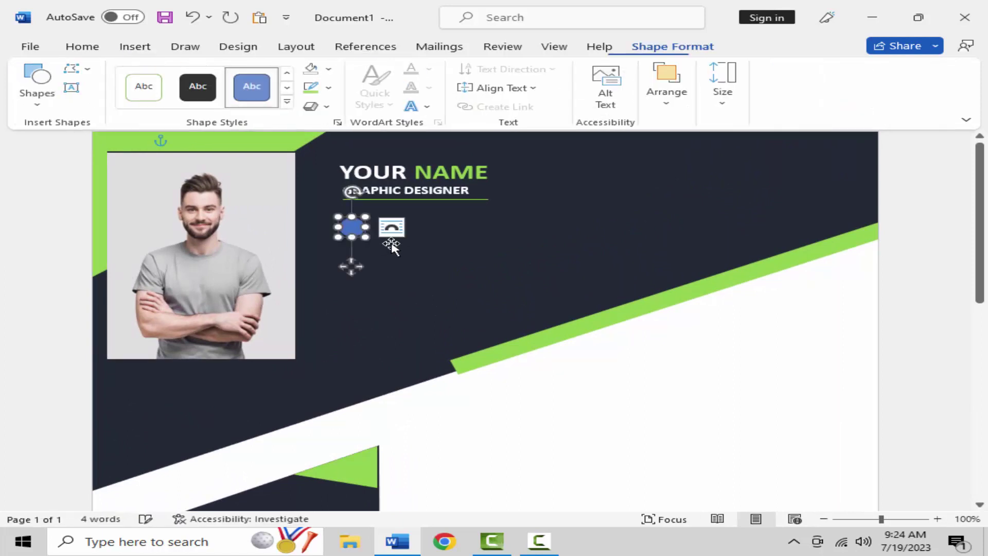
Remove the small circle's outline and fill it light green
left_click(329, 88)
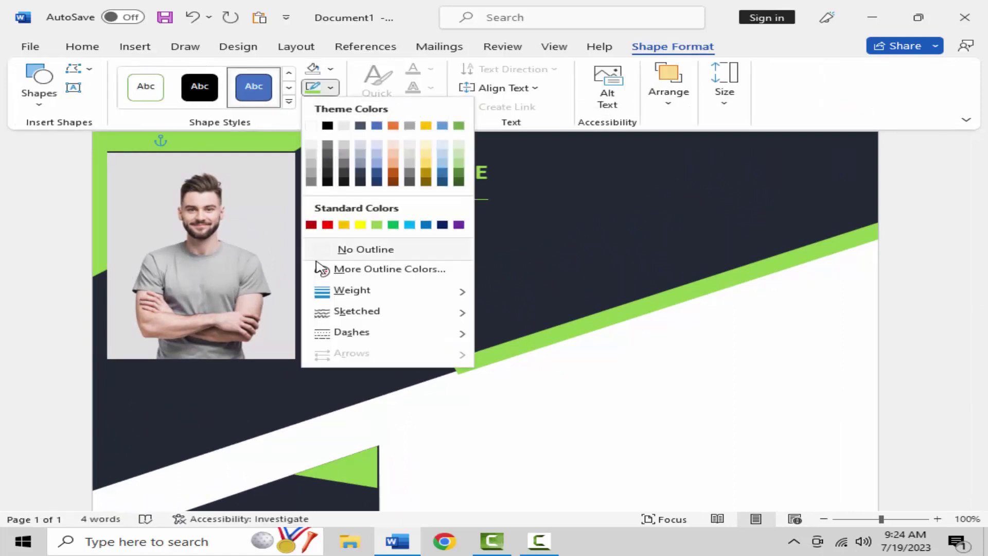
left_click(322, 260)
left_click(331, 69)
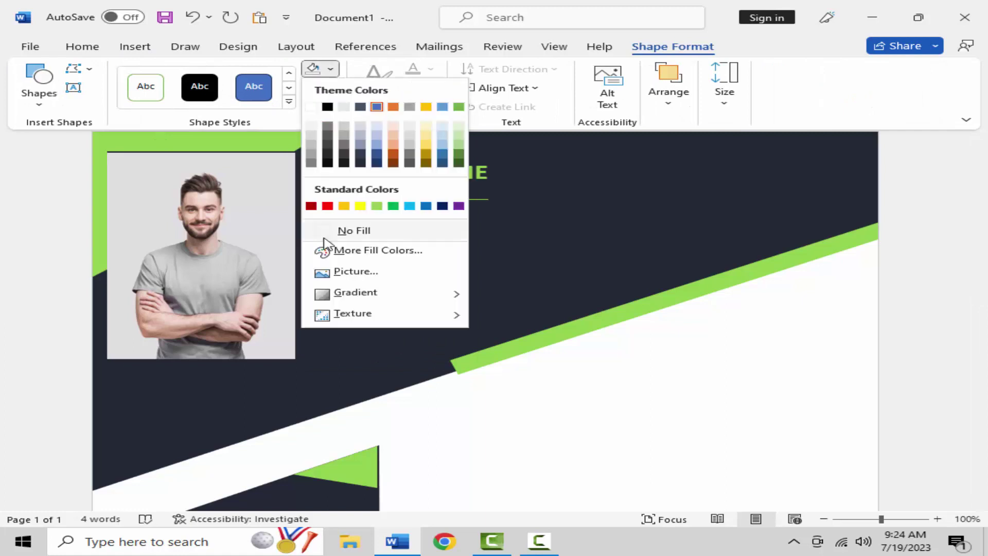
left_click(376, 206)
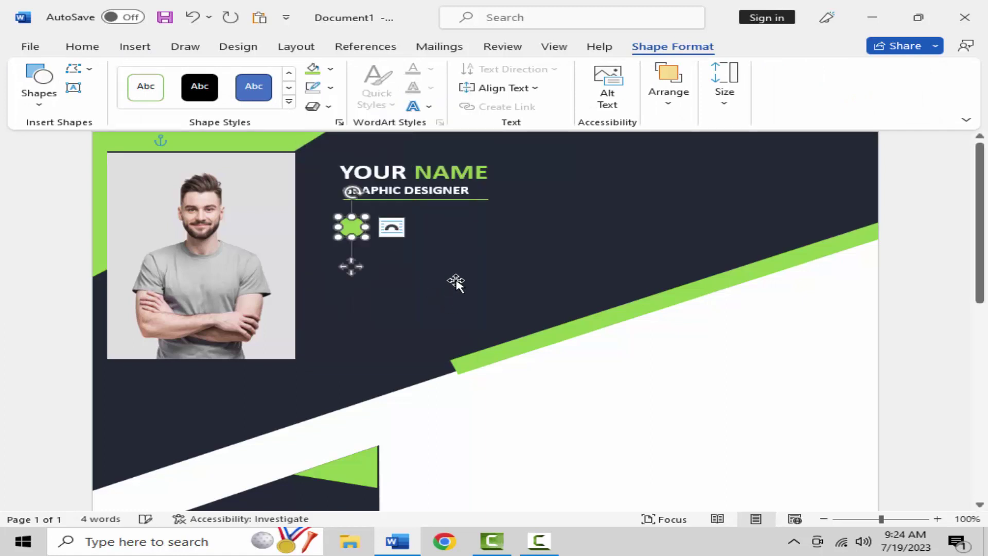
left_click(331, 260)
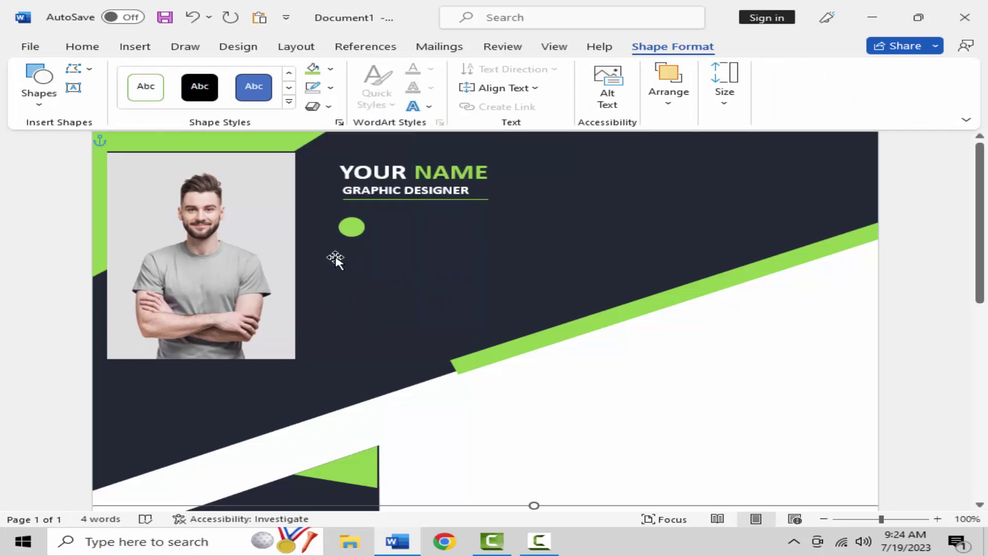
Draw a no-fill text box right of the green circle and type the phone number
left_click(136, 47)
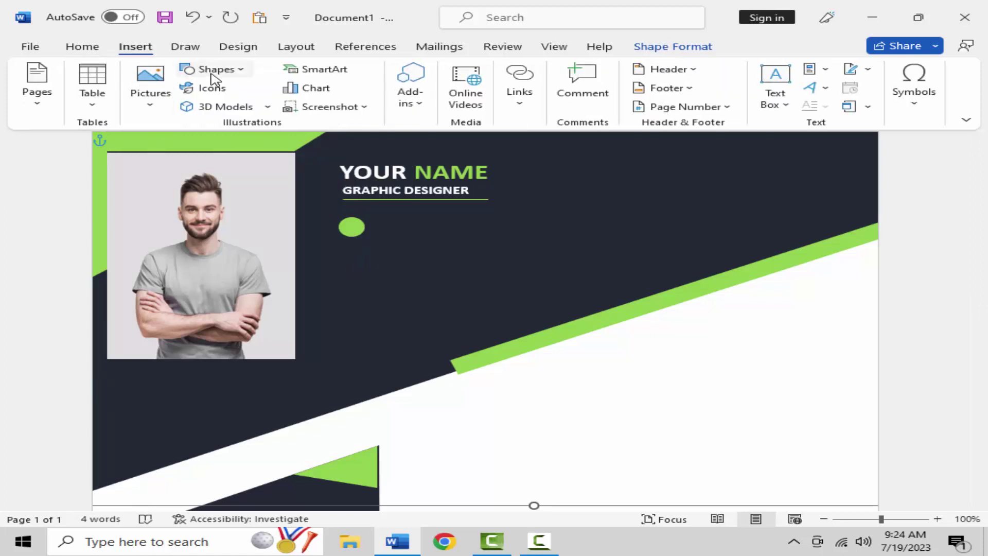
left_click(226, 70)
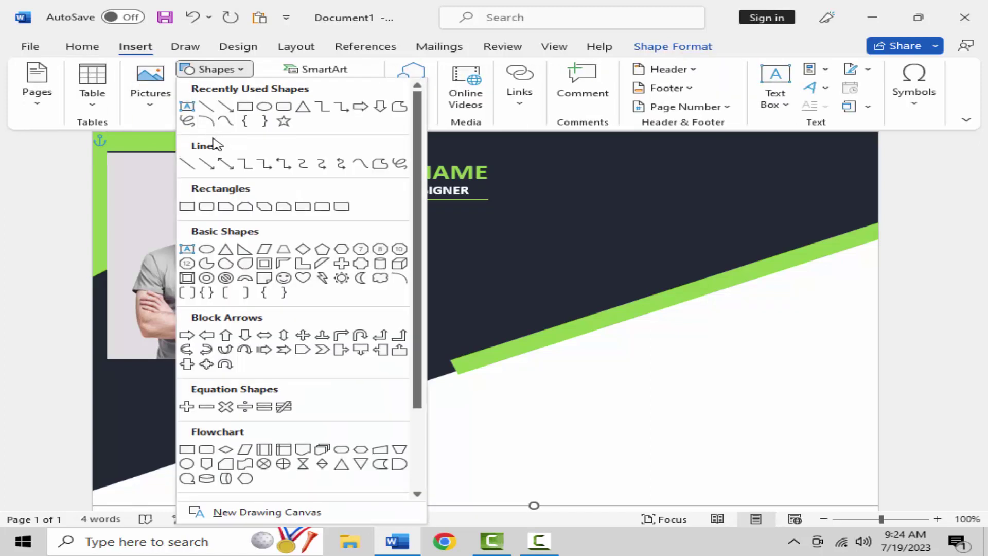
left_click(186, 104)
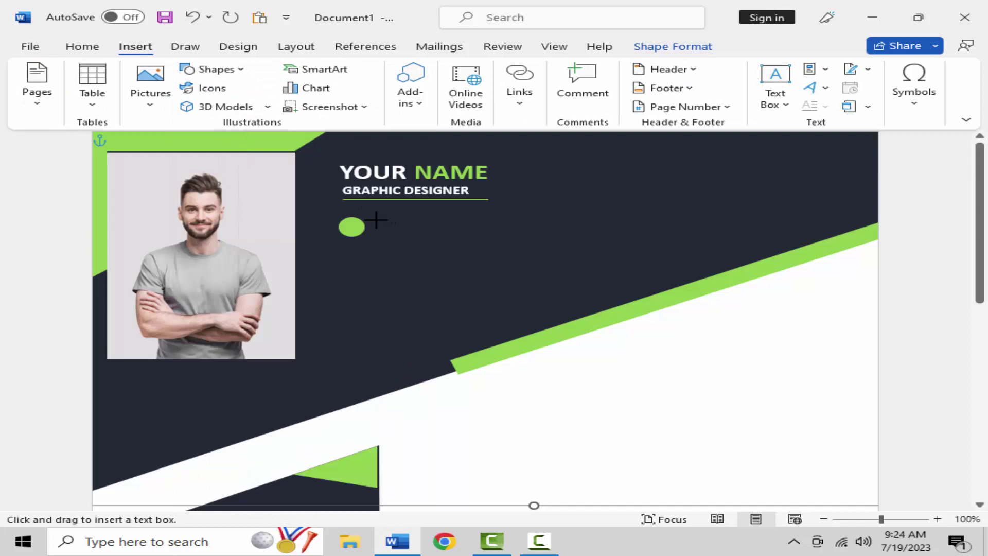
left_click_drag(368, 220, 504, 242)
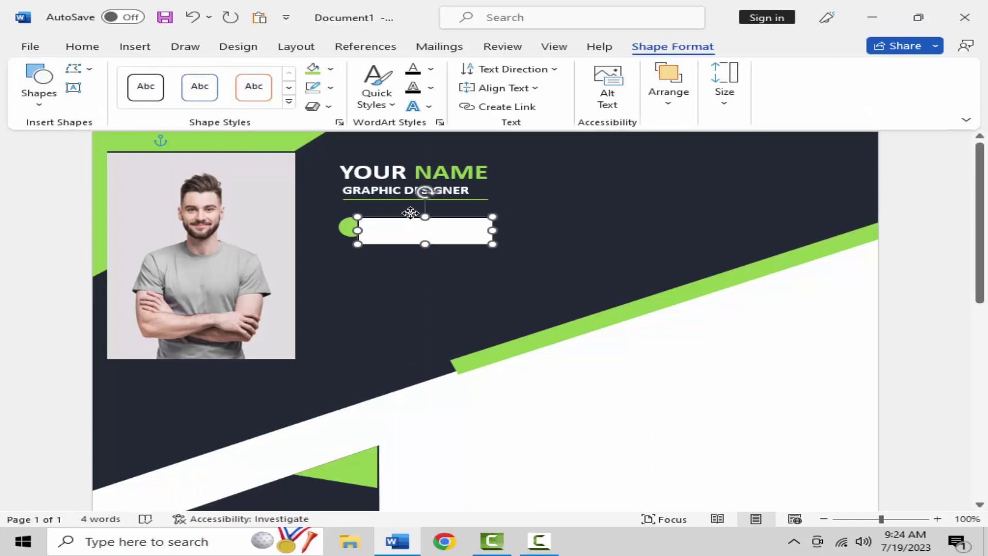
left_click_drag(417, 213, 419, 216)
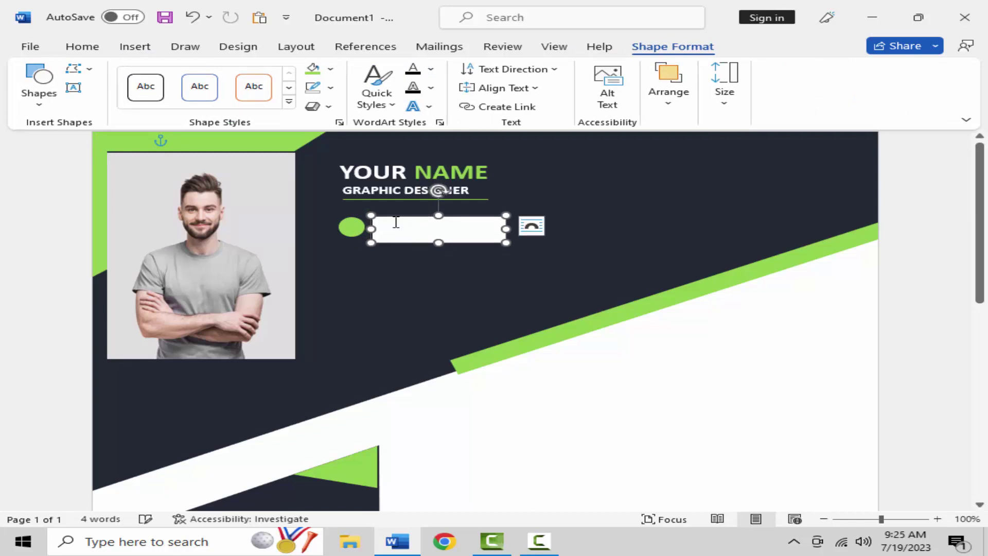
left_click(329, 69)
left_click(345, 231)
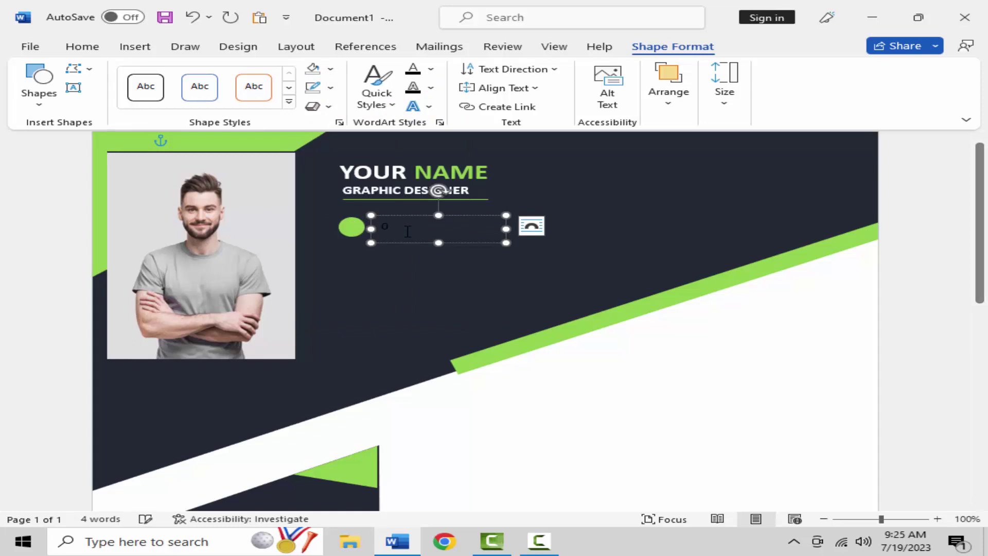
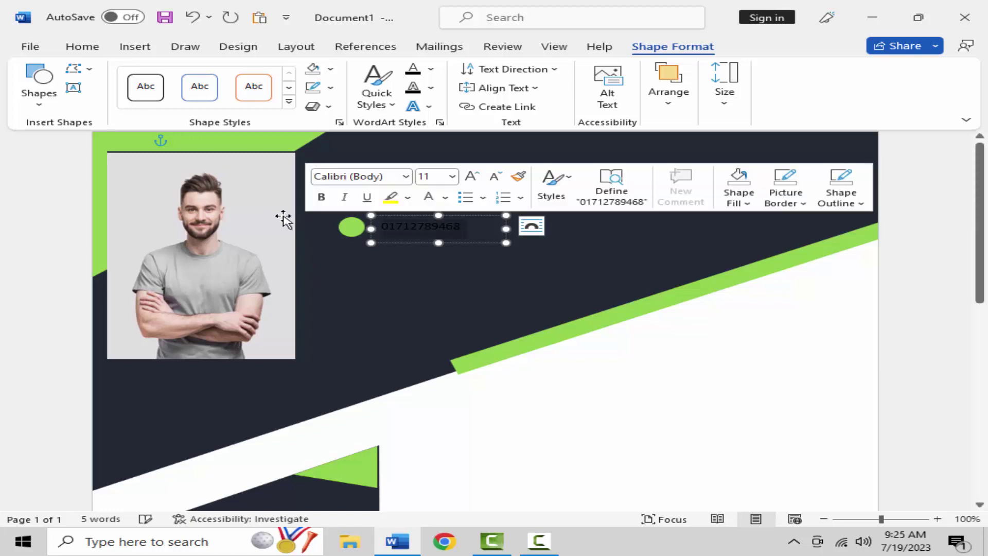
Undo an accidental box fill and make the phone number text white
left_click(330, 68)
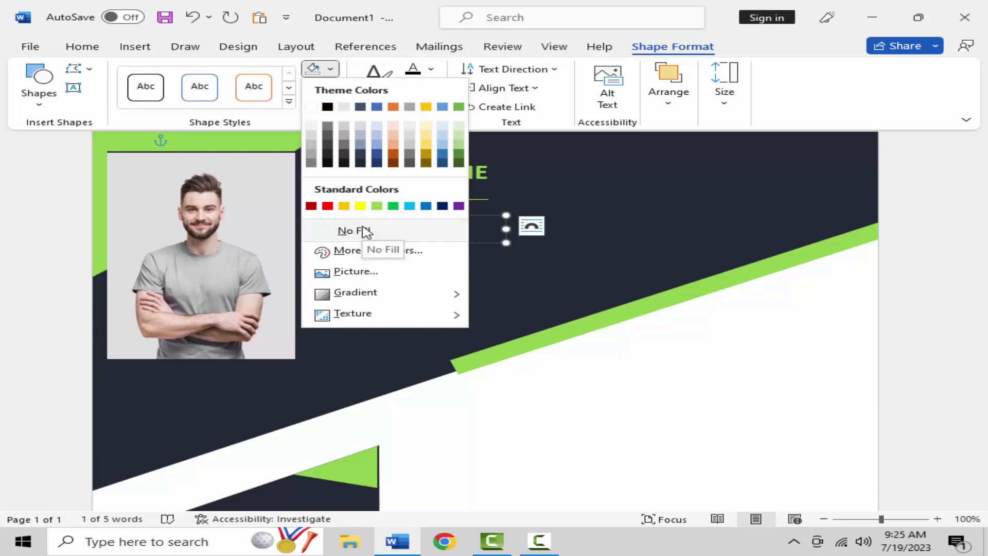
left_click(311, 107)
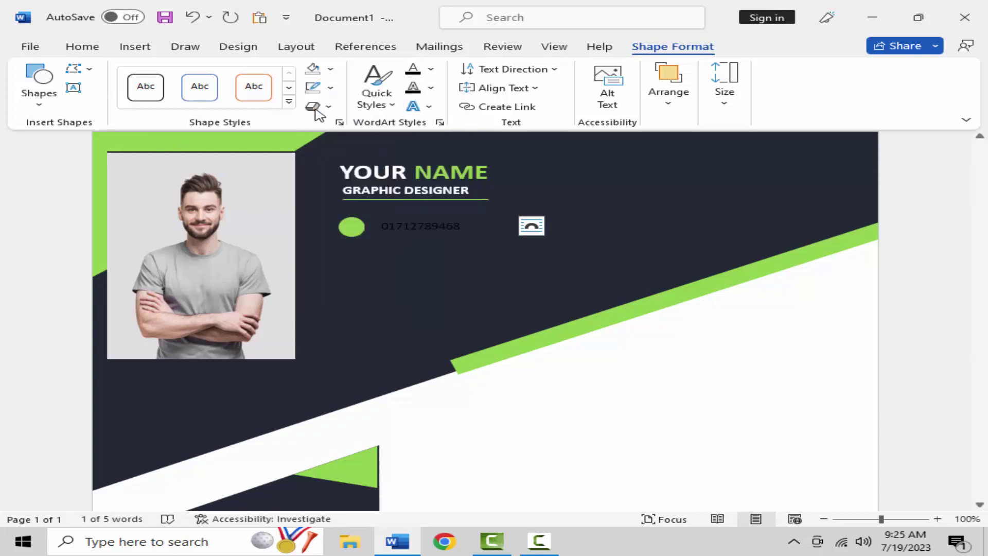
left_click(330, 68)
key("Escape")
key("ctrl+z")
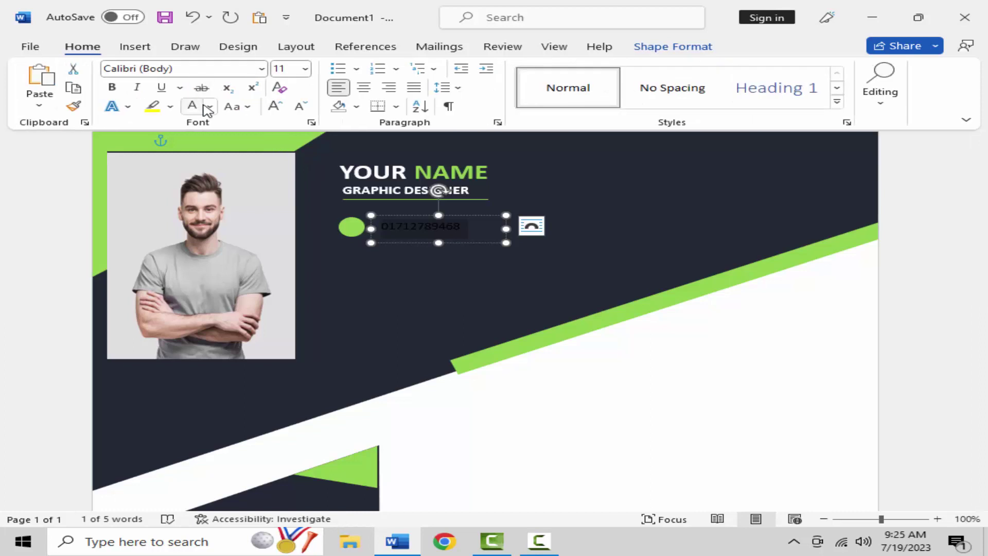
left_click(194, 108)
left_click(569, 367)
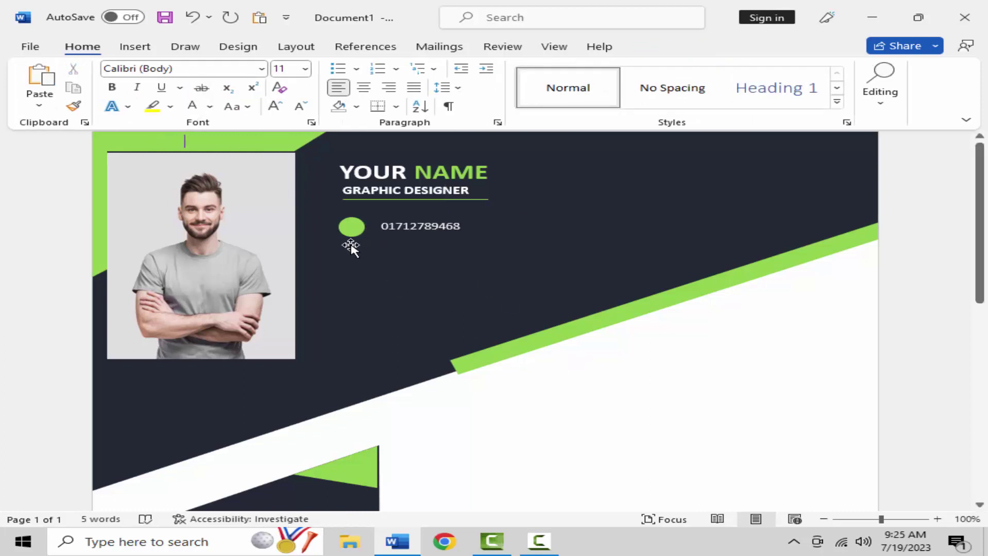
Align the green circle and phone number box with each other
left_click_drag(352, 226, 350, 215)
left_click(417, 226)
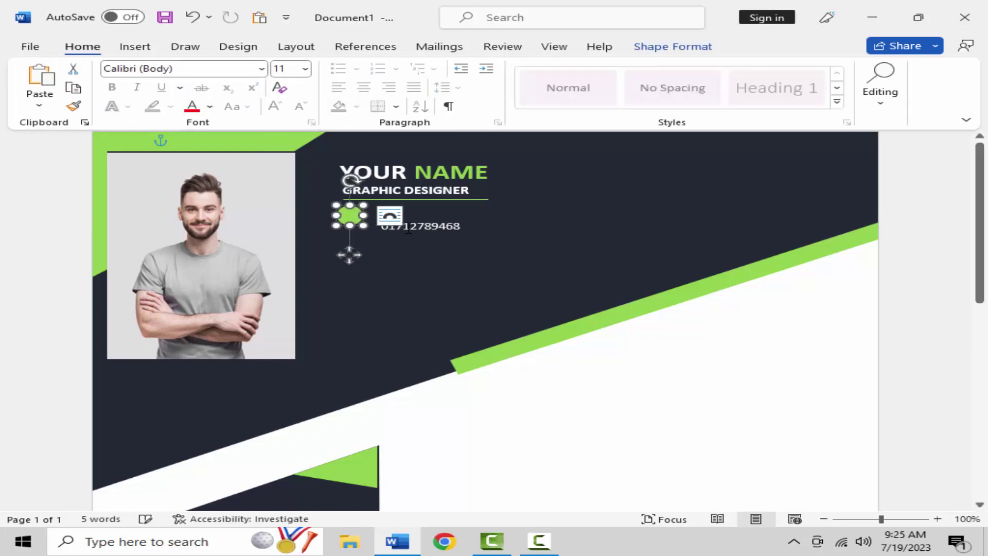
left_click_drag(416, 216, 416, 207)
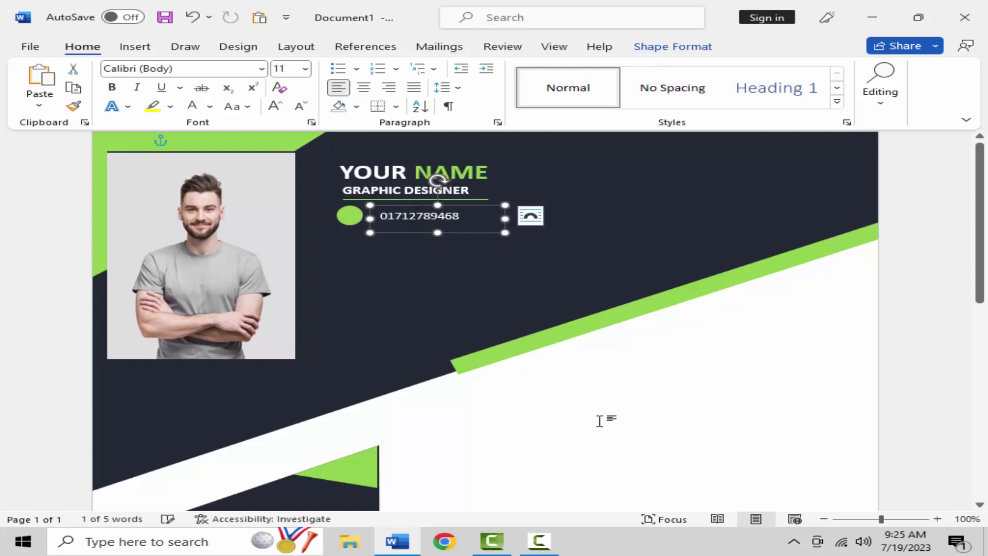
Duplicate the green circle and place the copy below the first one
left_click(355, 215)
right_click(355, 215)
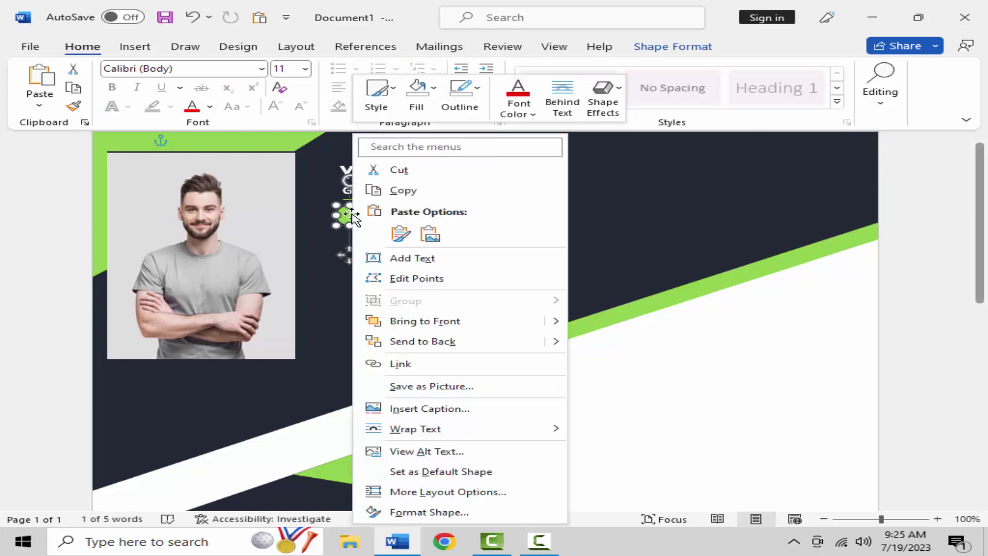
left_click(404, 189)
right_click(349, 219)
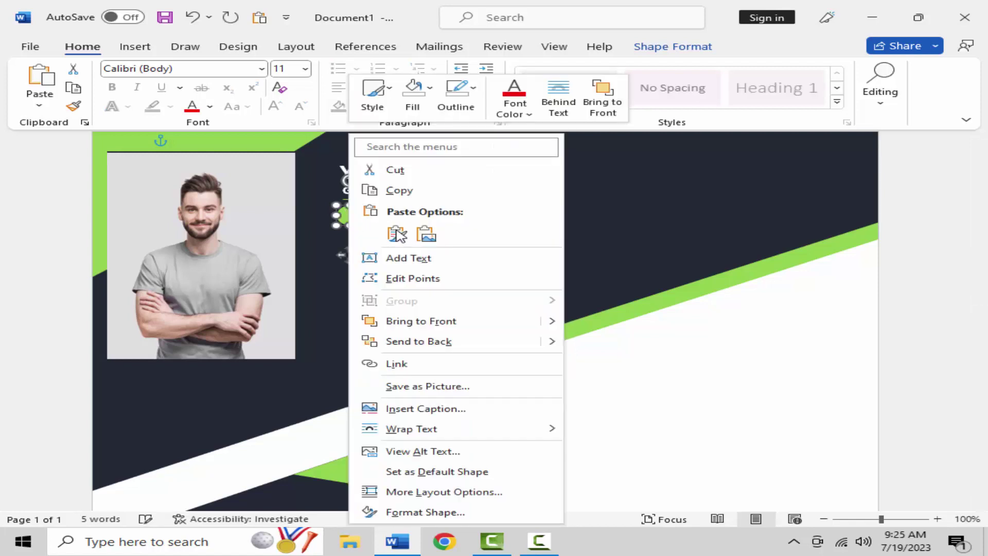
left_click(402, 236)
left_click_drag(366, 164, 348, 252)
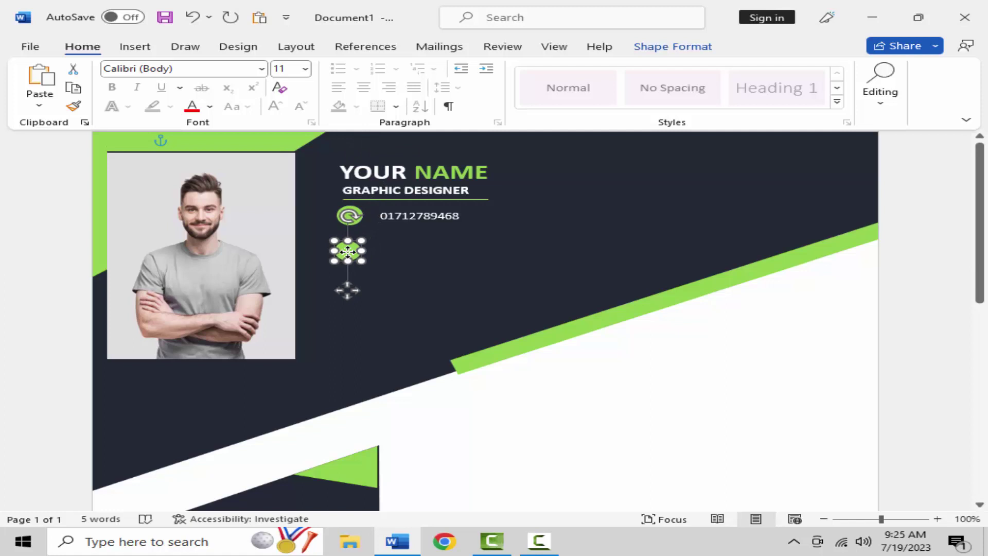
Duplicate the phone number box and place it beside the second circle
left_click(396, 216)
right_click(397, 221)
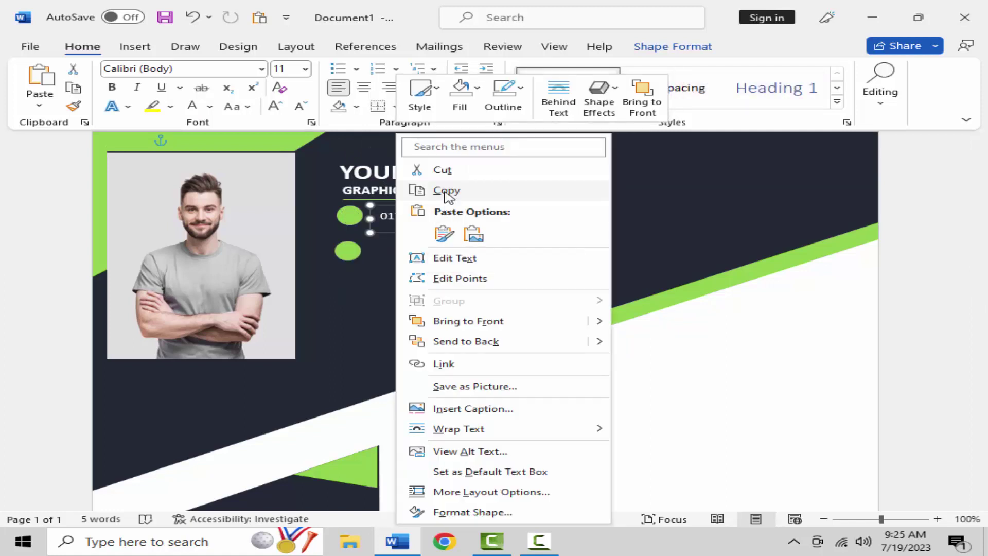
left_click(446, 191)
right_click(439, 226)
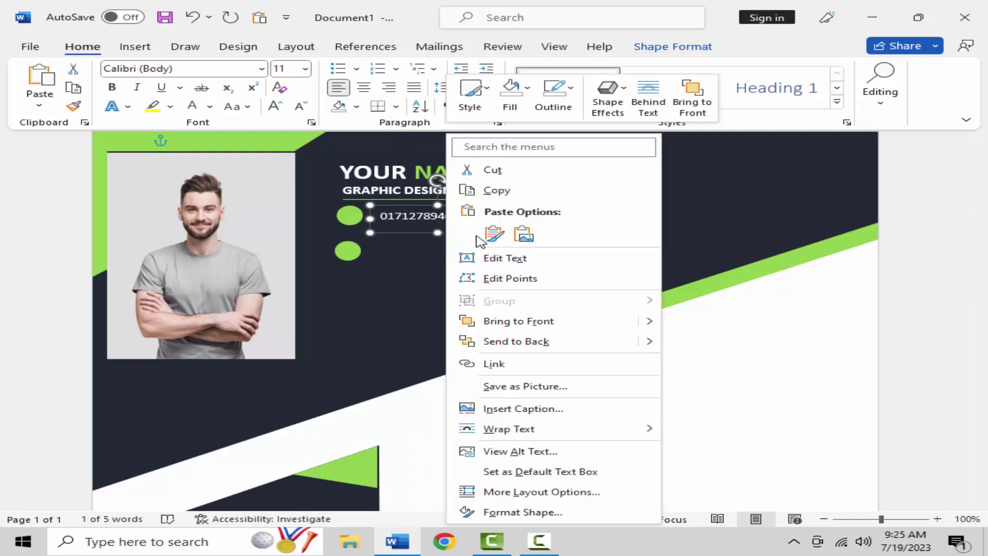
left_click(491, 236)
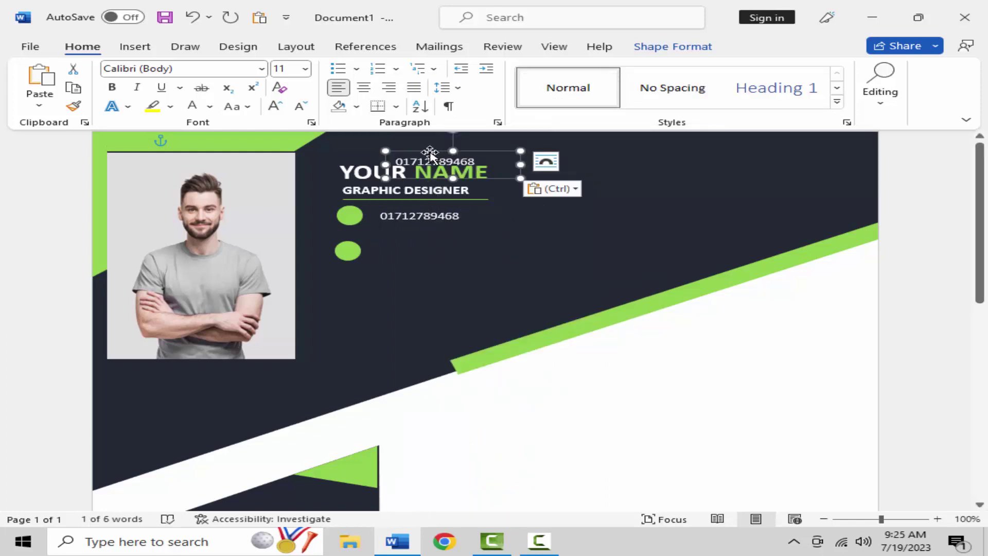
left_click_drag(430, 153, 415, 239)
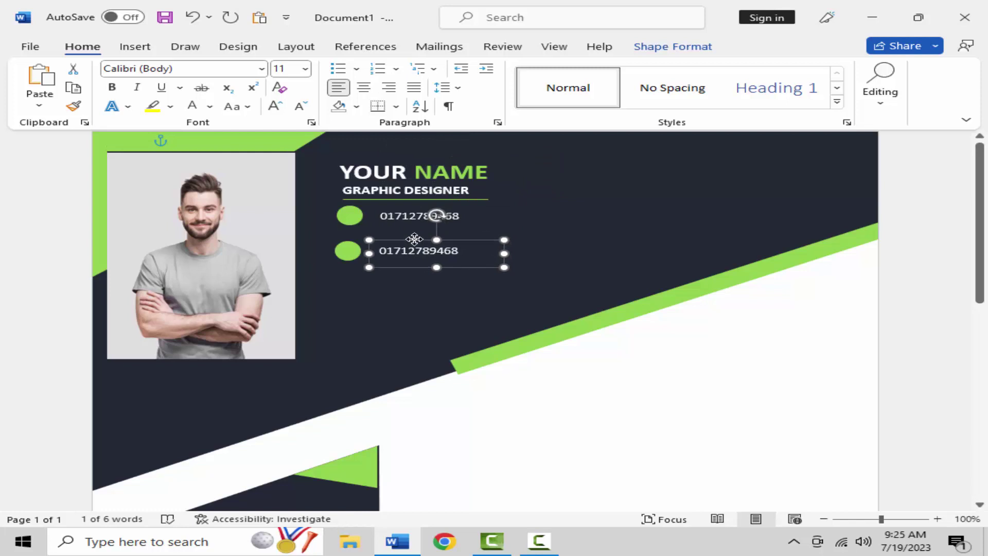
Replace the copied text with the e-mail address, fixing typos
double_click(476, 255)
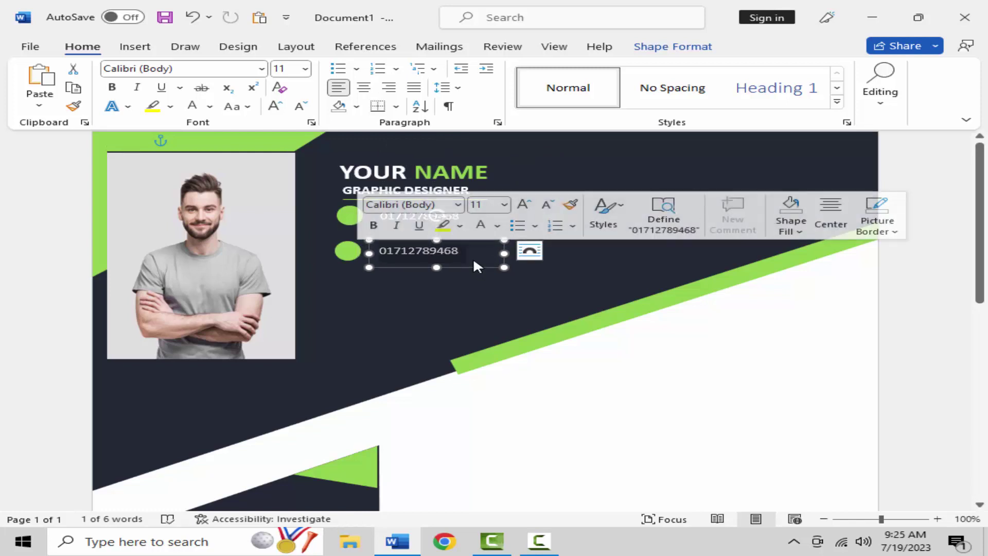
type("abc")
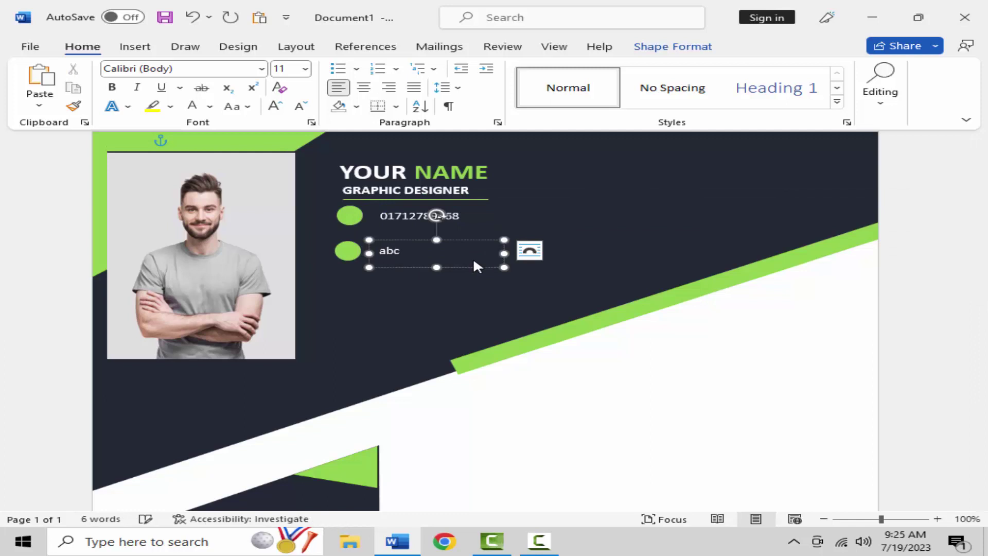
type("d")
type("@ja")
key("BackSpace")
key("BackSpace")
type("g")
type("m")
key("BackSpace")
type("mail.com")
Duplicate the green circle and place it right of the phone number
right_click(352, 216)
left_click(353, 219)
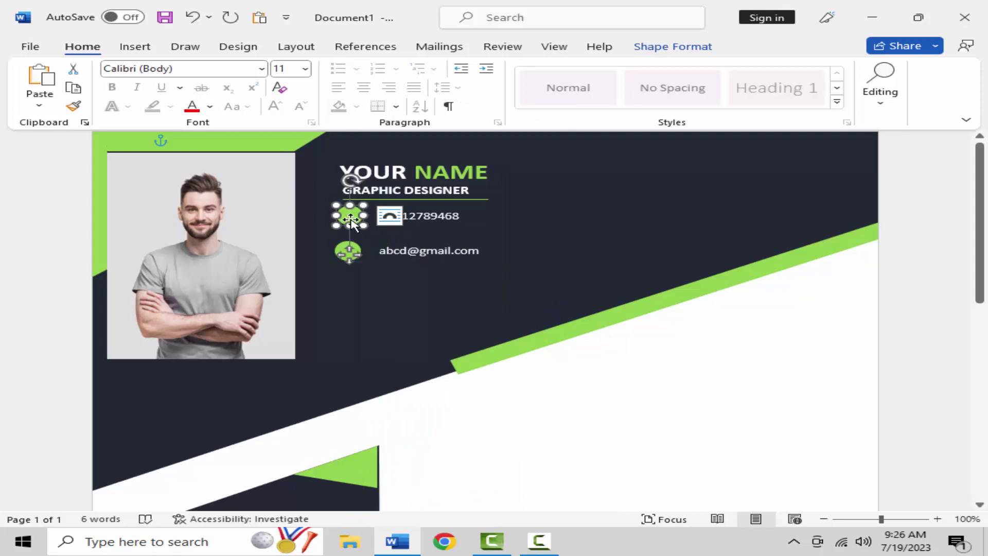
right_click(352, 219)
left_click(397, 231)
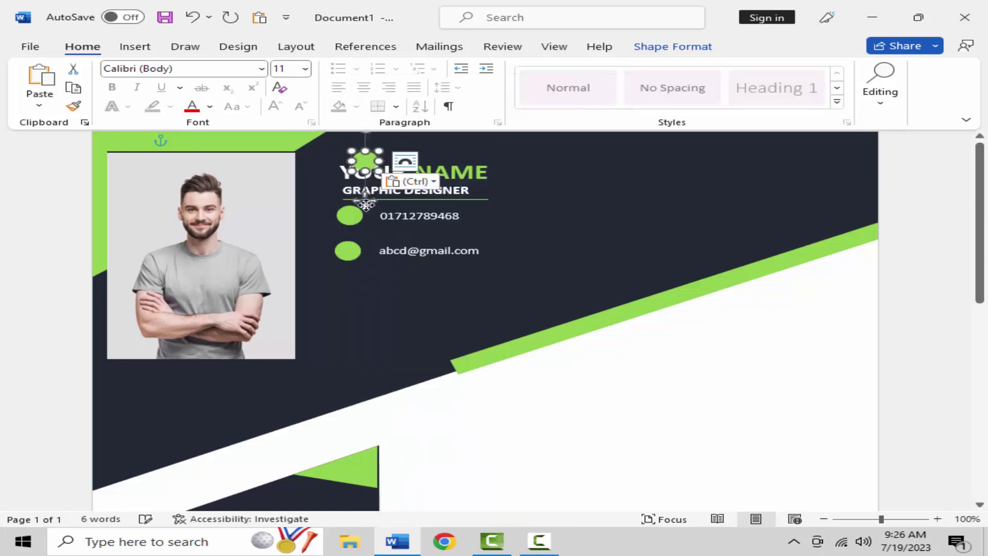
mouse_move(369, 161)
left_mouse_down()
mouse_move(449, 206)
mouse_move(523, 214)
mouse_move(510, 216)
left_mouse_up()
left_click(436, 212)
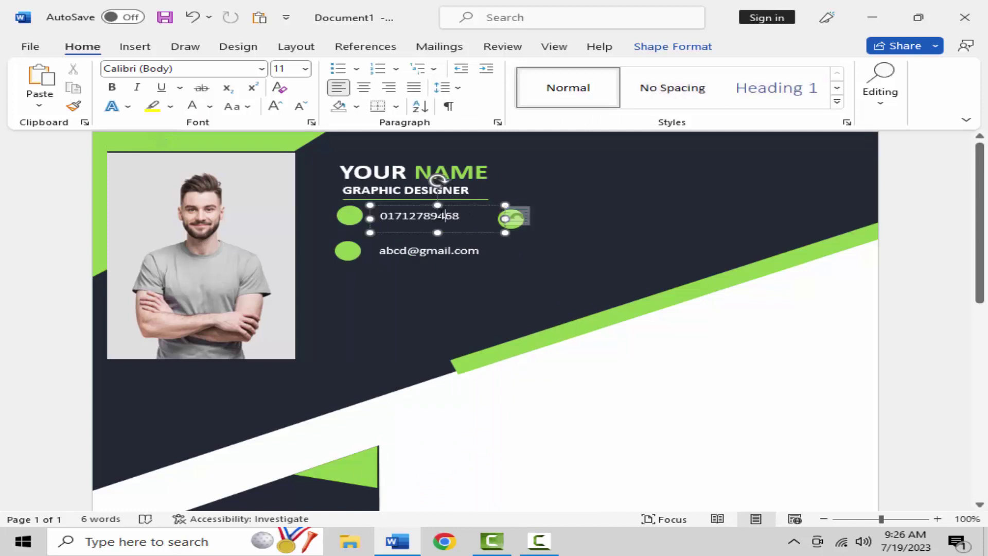
right_click(411, 208)
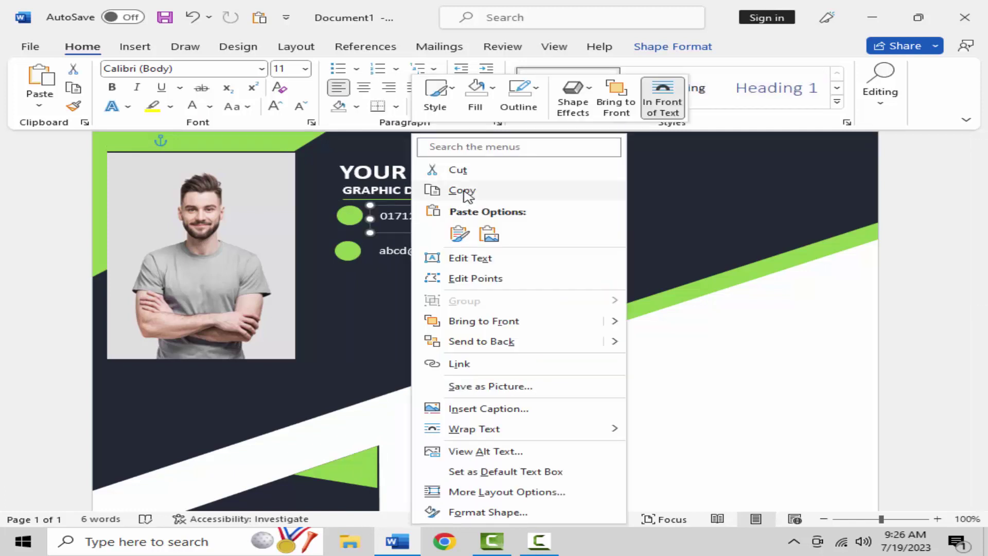
left_click(463, 191)
right_click(432, 212)
left_click(478, 234)
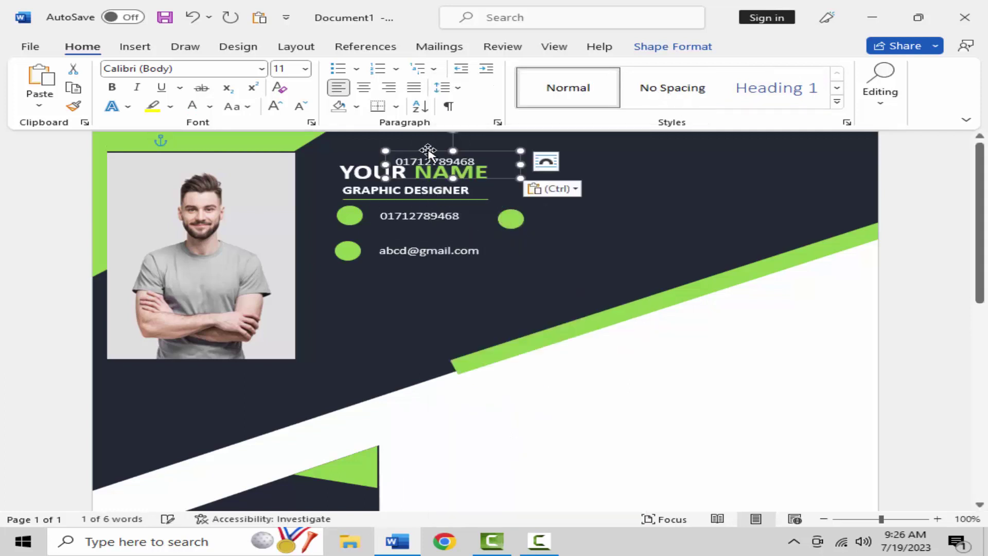
left_click_drag(436, 152, 577, 204)
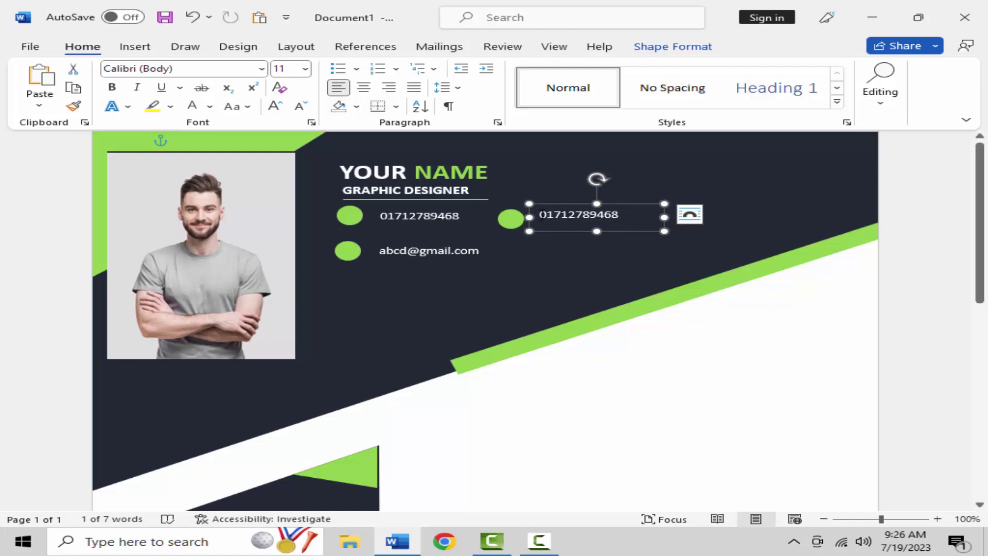
right_click(434, 216)
type("ww")
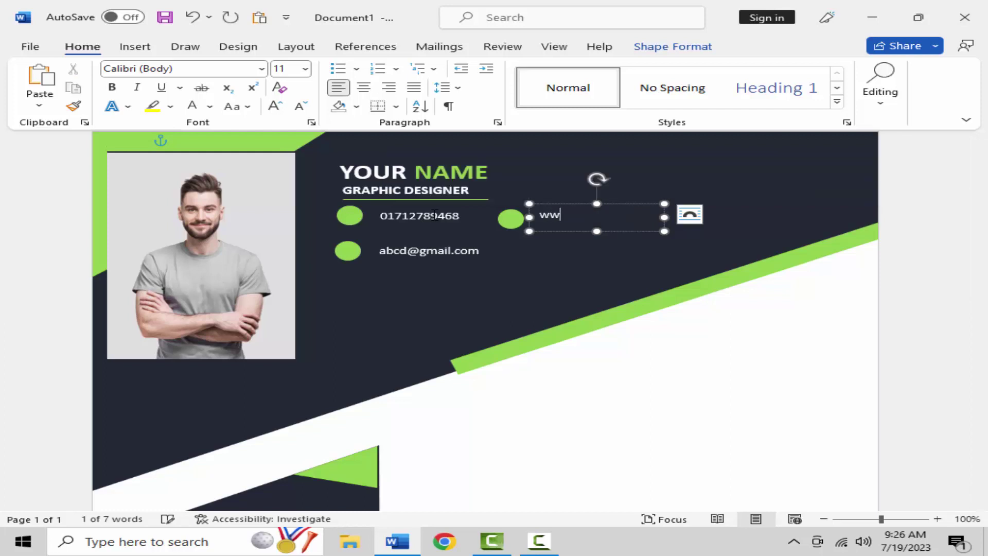
type("w.abc.com")
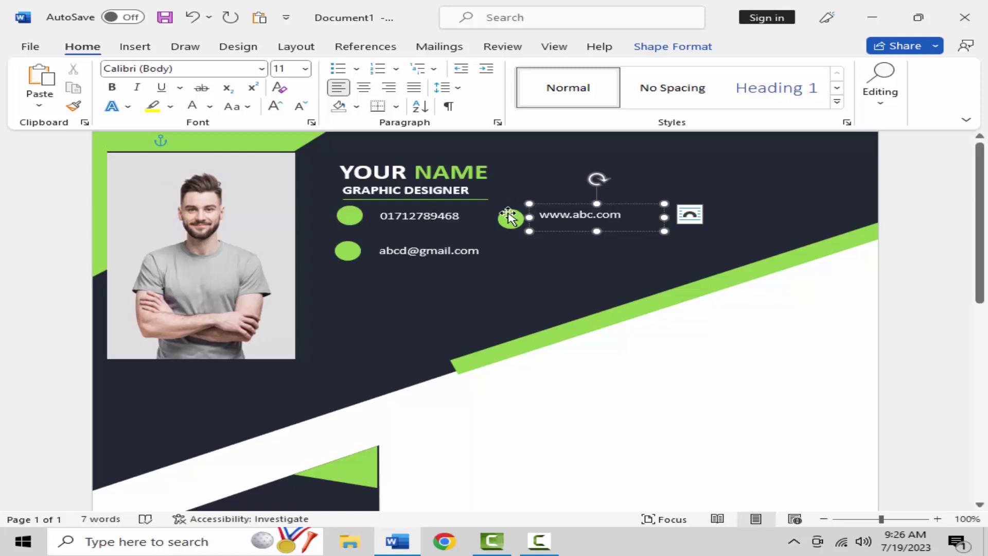
Make another copy of the green circle bullet
left_click(507, 220)
right_click(508, 220)
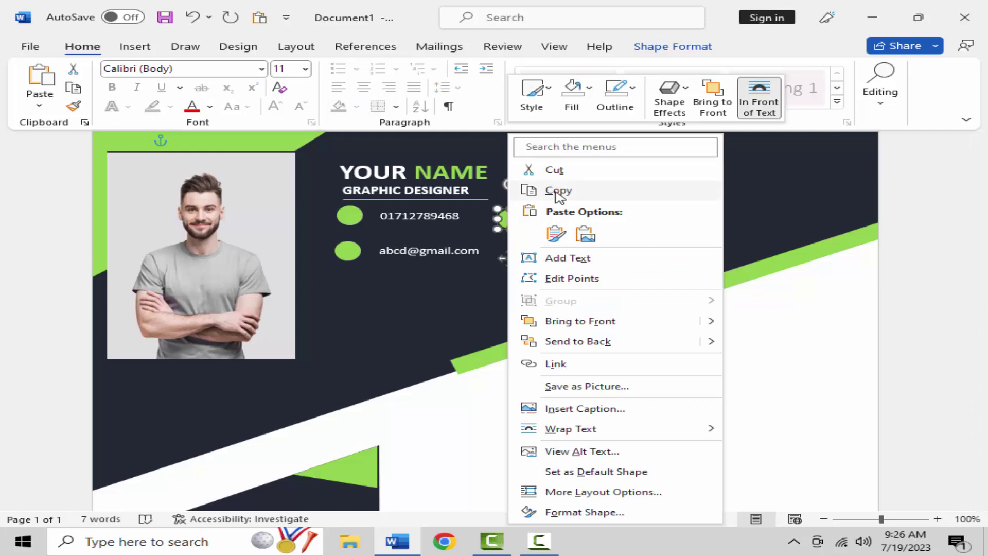
left_click(530, 190)
right_click(516, 225)
left_click(548, 234)
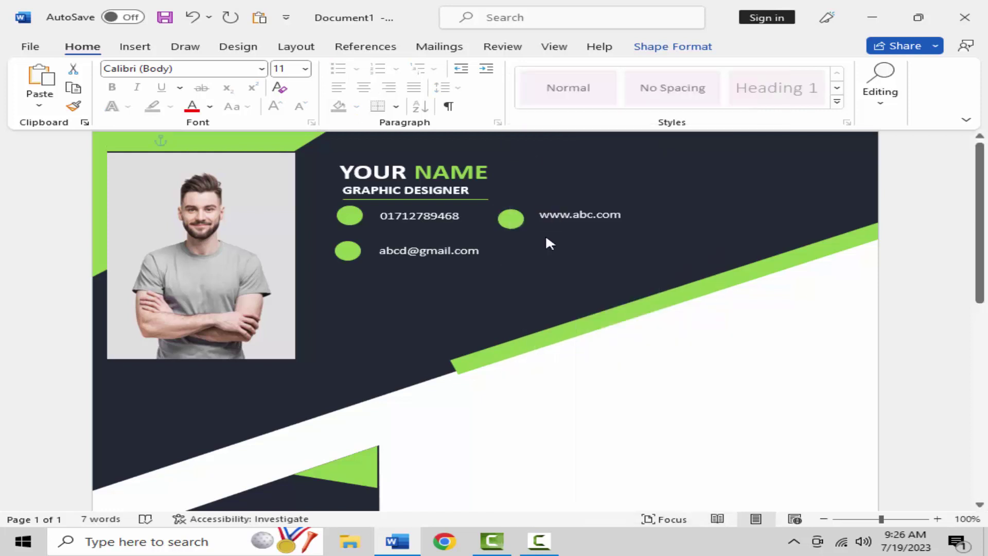
mouse_move(525, 168)
left_mouse_down()
mouse_move(520, 241)
mouse_move(499, 248)
mouse_move(507, 251)
left_mouse_up()
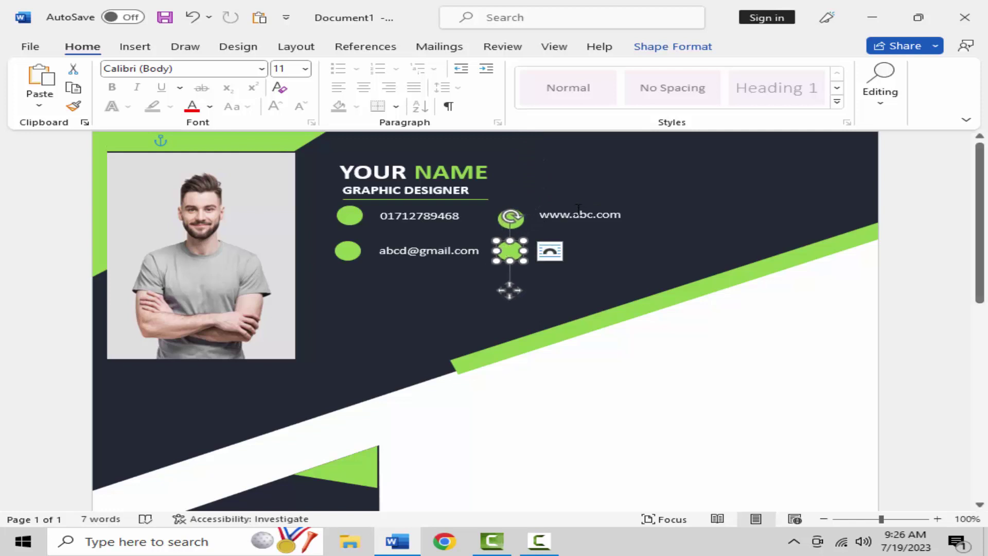
left_click(558, 204)
right_click(558, 204)
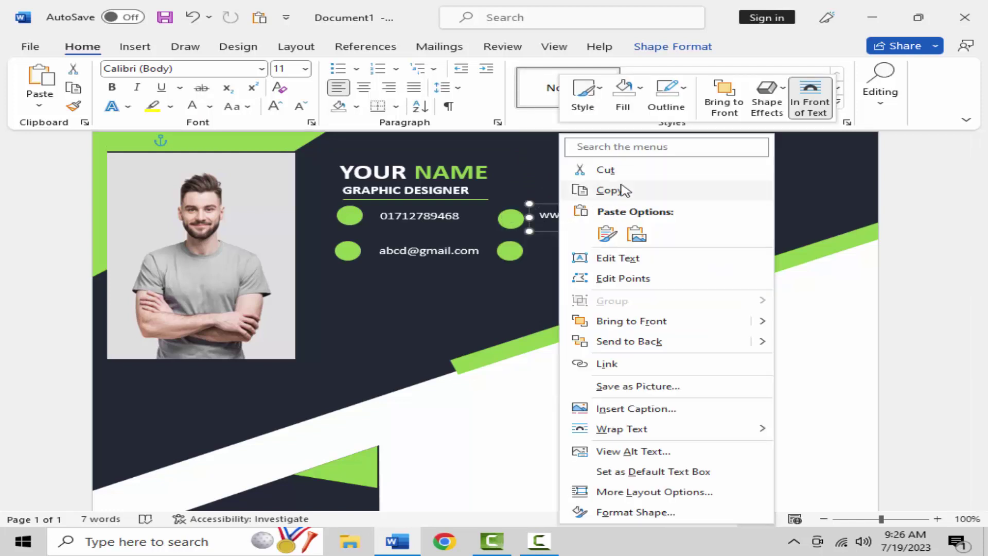
left_click(620, 191)
right_click(587, 212)
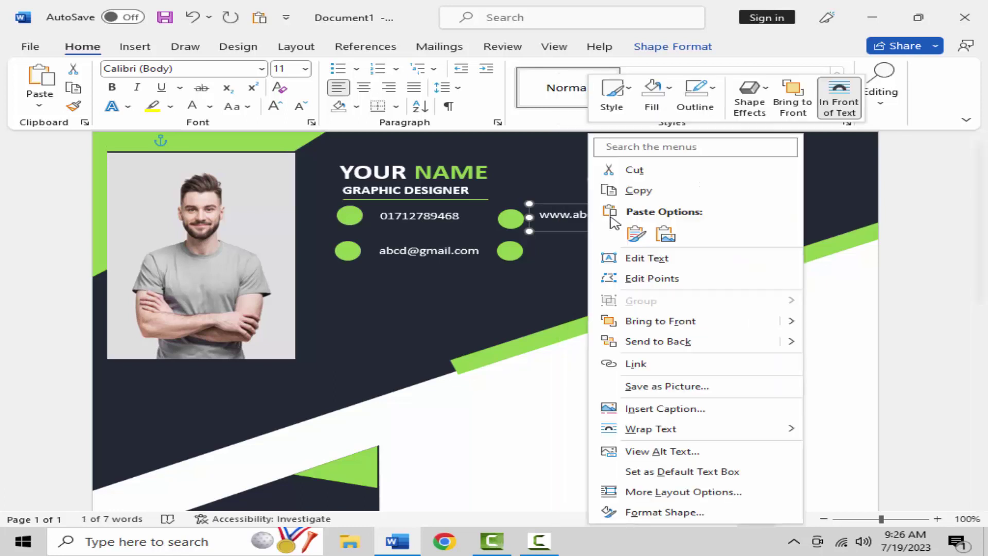
left_click(635, 234)
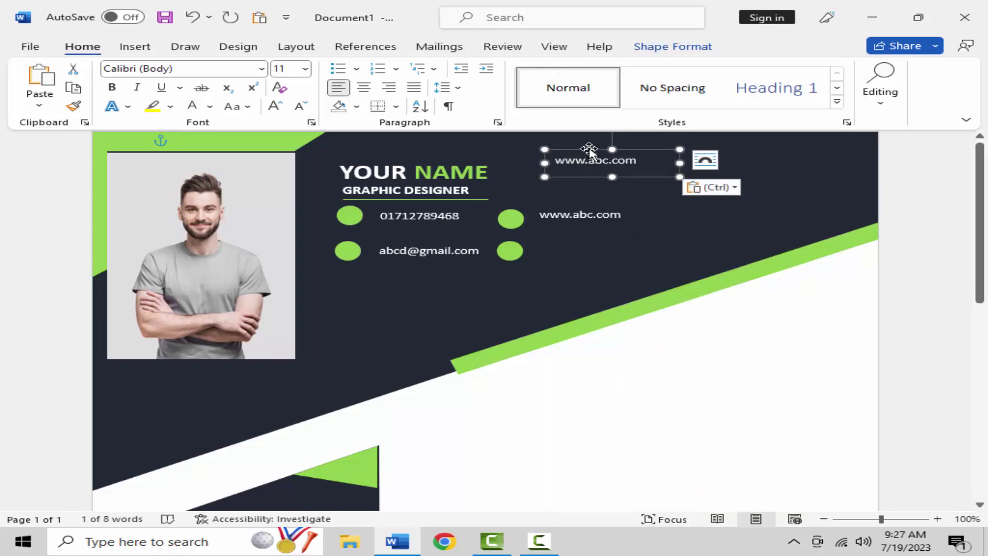
left_click_drag(589, 150, 574, 235)
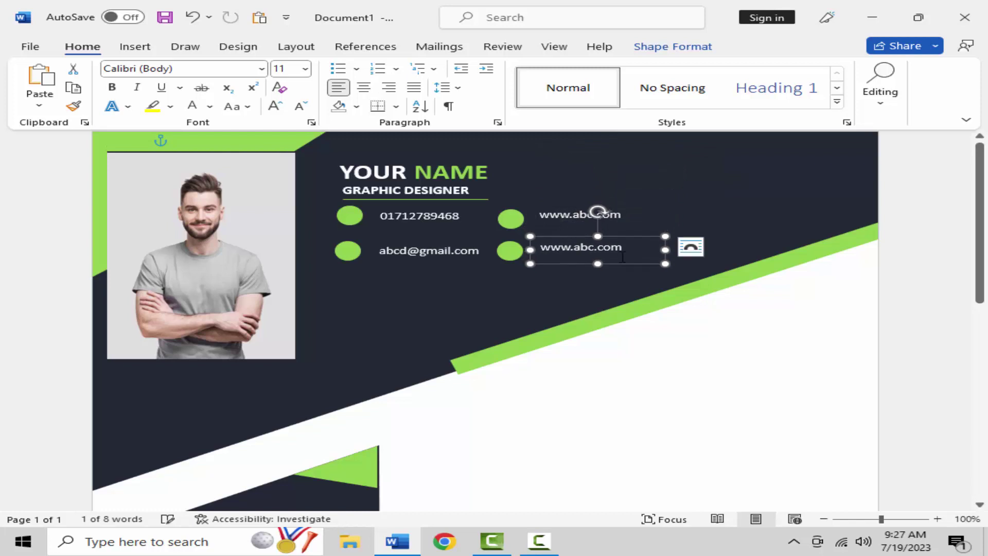
left_click_drag(570, 236, 569, 237)
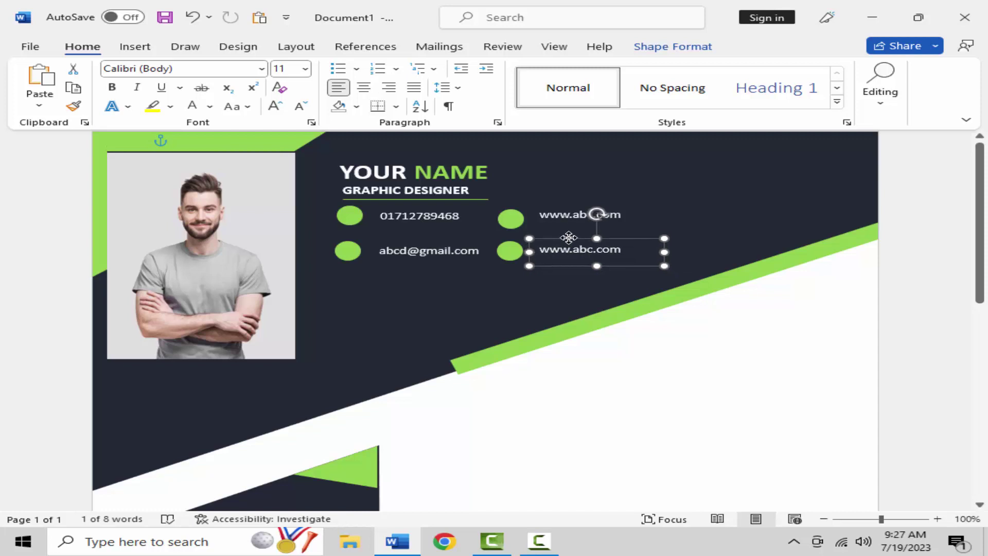
Change the copied text to '123 street'
right_click(497, 247)
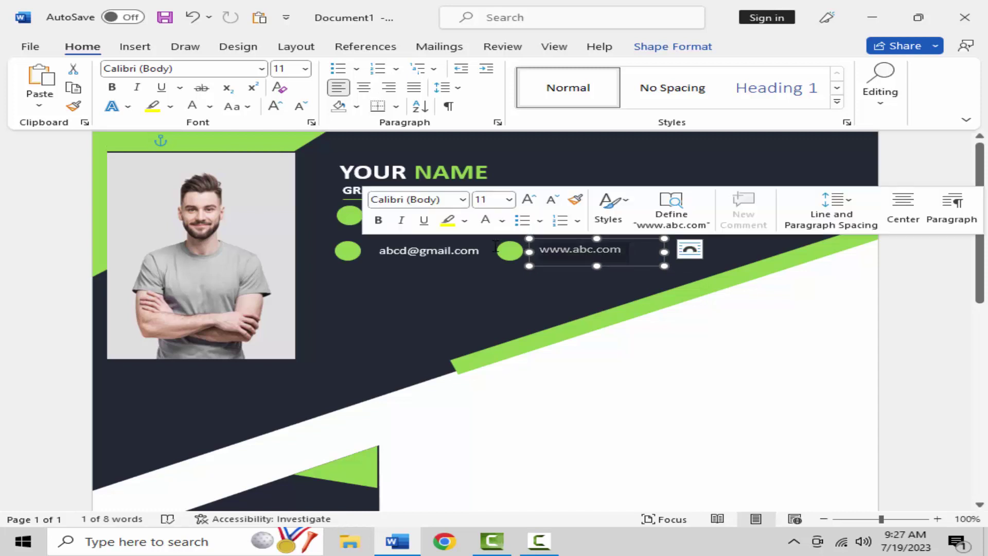
type("123 street")
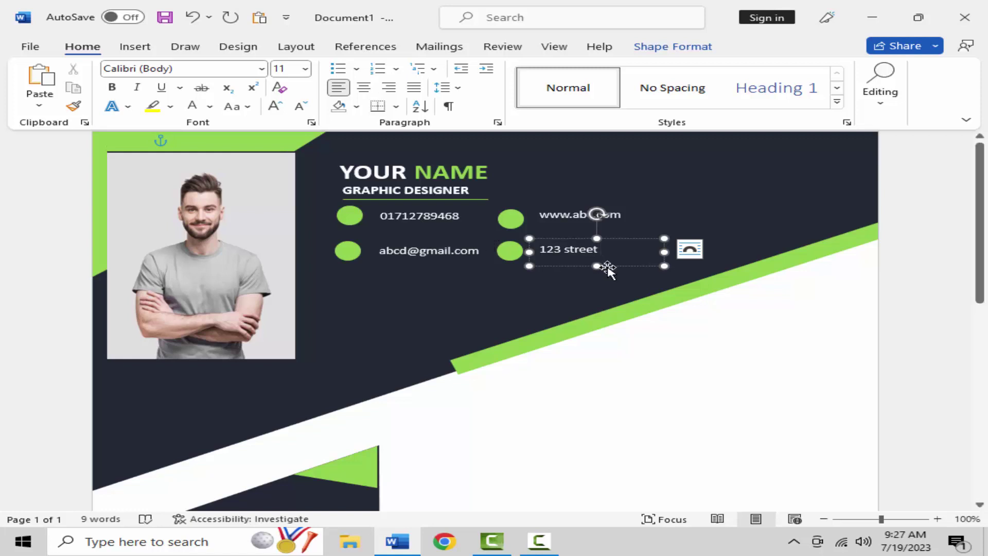
left_click(624, 357)
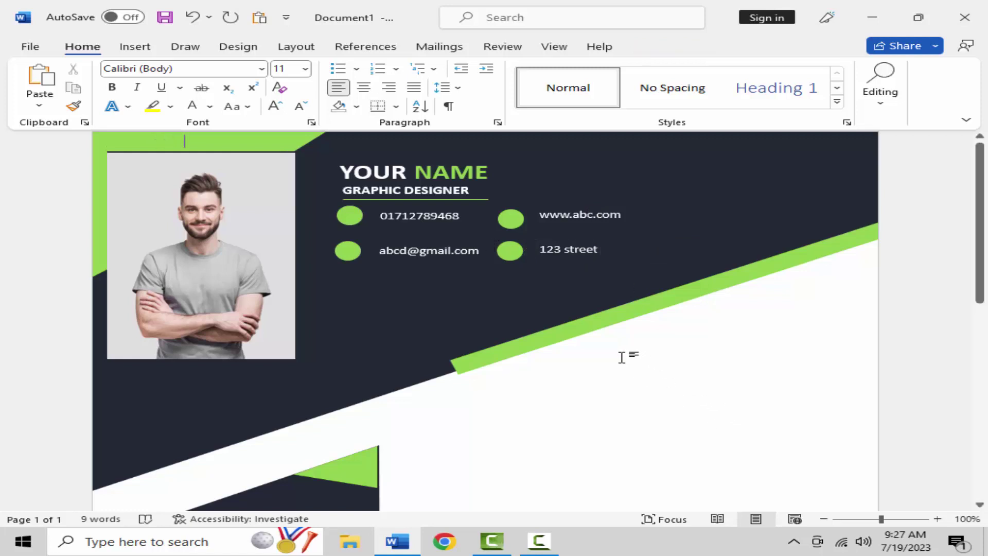
Draw a no-fill text box in the lower navy panel and type ABOUT ME
scroll(621, 357, "down", 1, "ctrl")
scroll(621, 358, "down", 2, "ctrl")
scroll(622, 358, "down", 1, "ctrl")
scroll(621, 366, "down", 1, "ctrl")
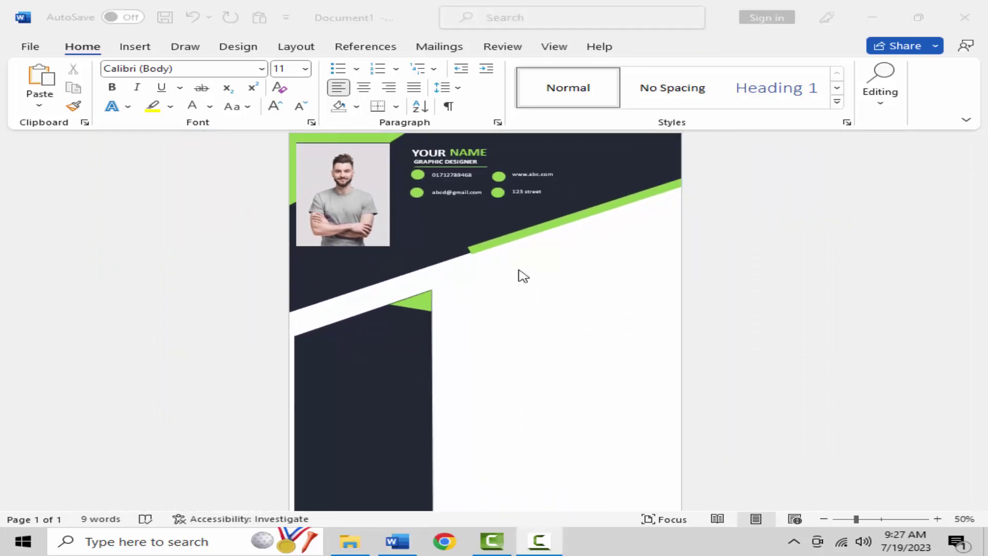
left_click(140, 51)
left_click(221, 69)
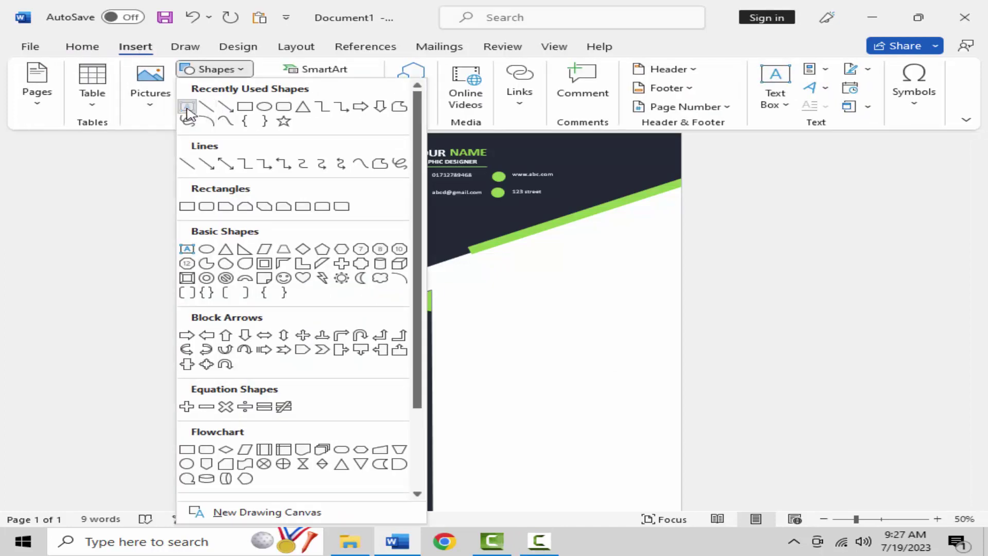
left_click(188, 107)
mouse_move(306, 344)
left_mouse_down()
mouse_move(385, 368)
mouse_move(387, 377)
left_mouse_up()
left_click_drag(323, 342, 321, 338)
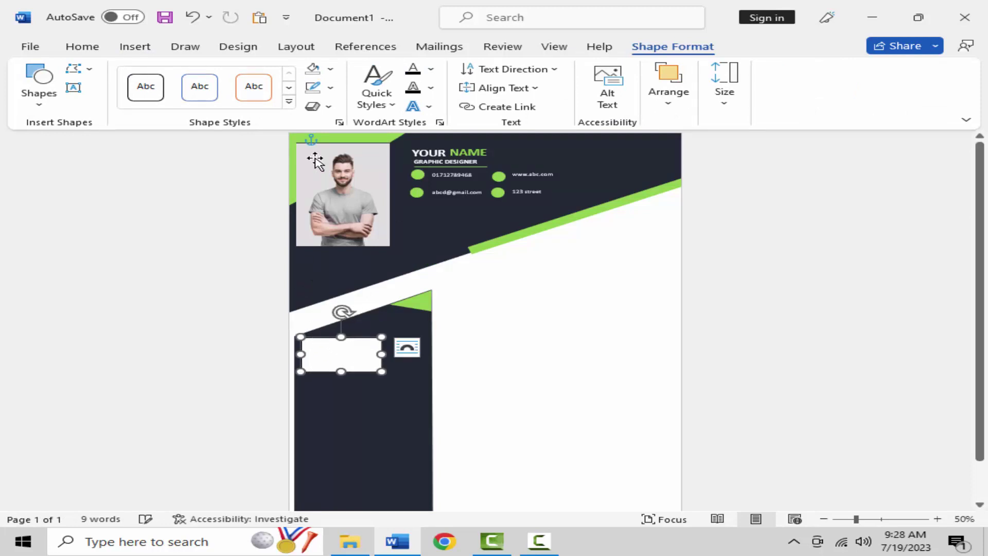
left_click(313, 71)
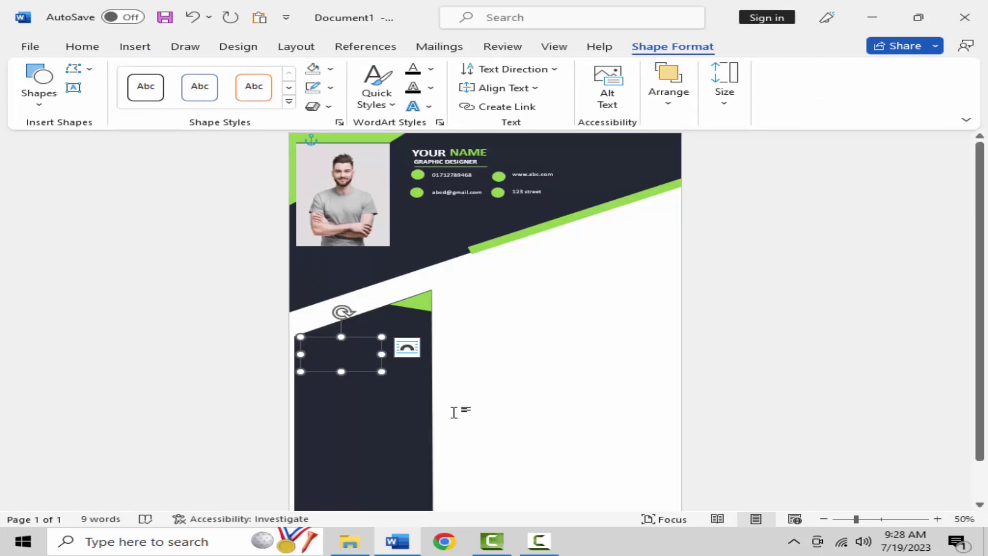
type("A")
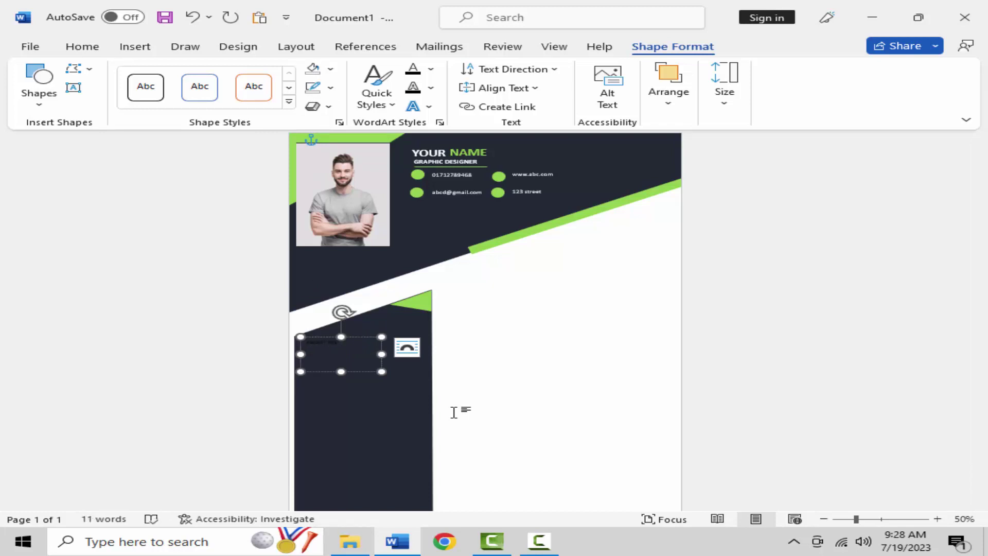
Make the ABOUT ME text white, bold and 16 pt
triple_click(288, 342)
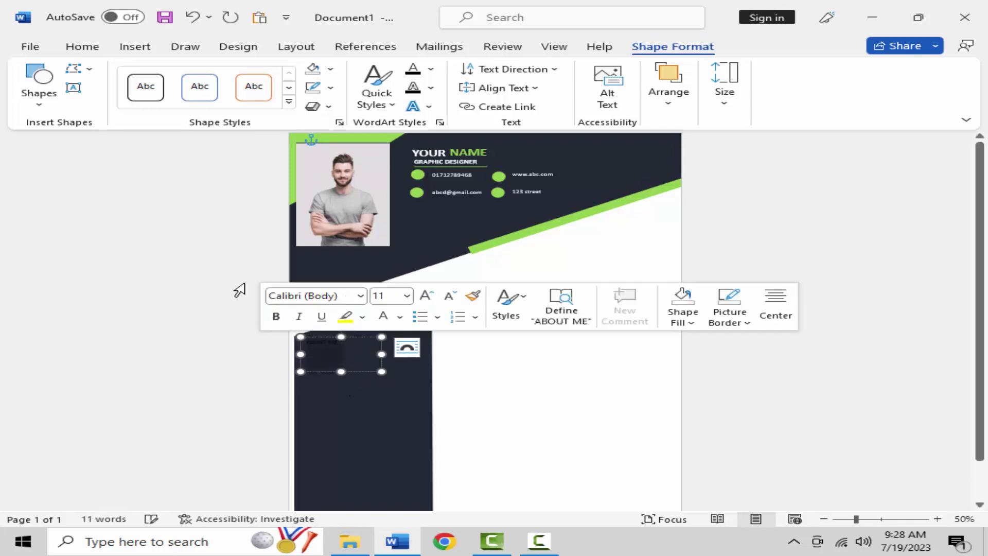
left_click(82, 47)
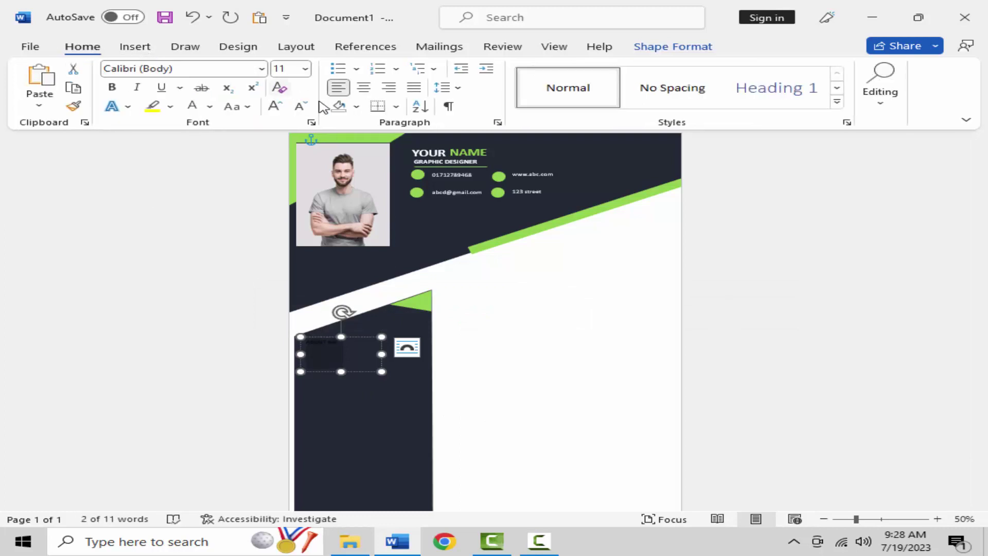
left_click(209, 106)
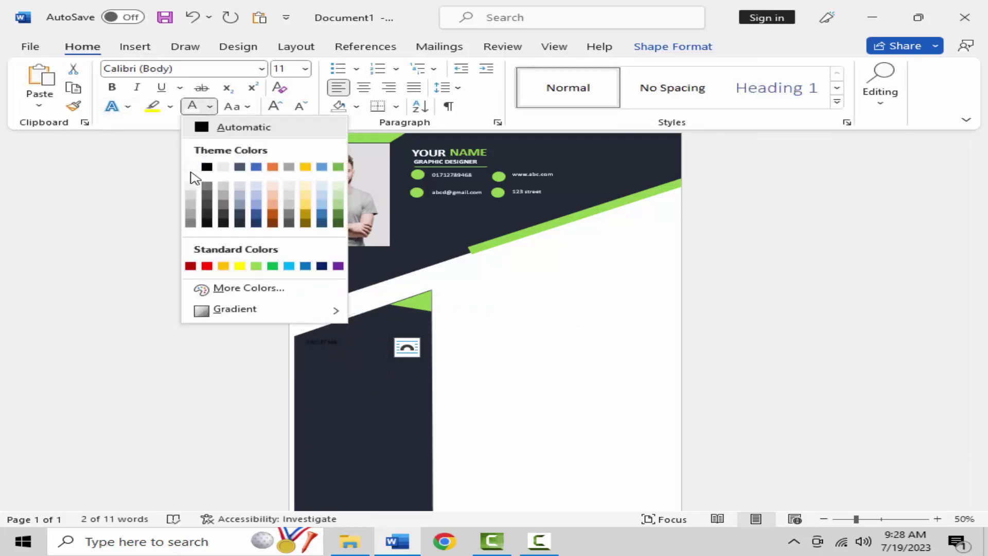
left_click(190, 166)
scroll(373, 388, "up", 4, "ctrl")
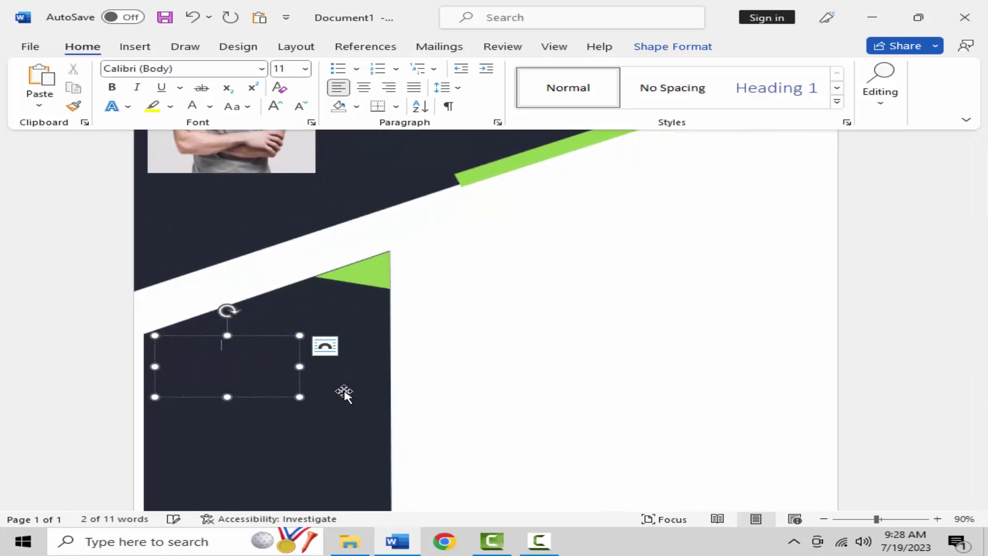
left_click(209, 361)
key("ctrl+z")
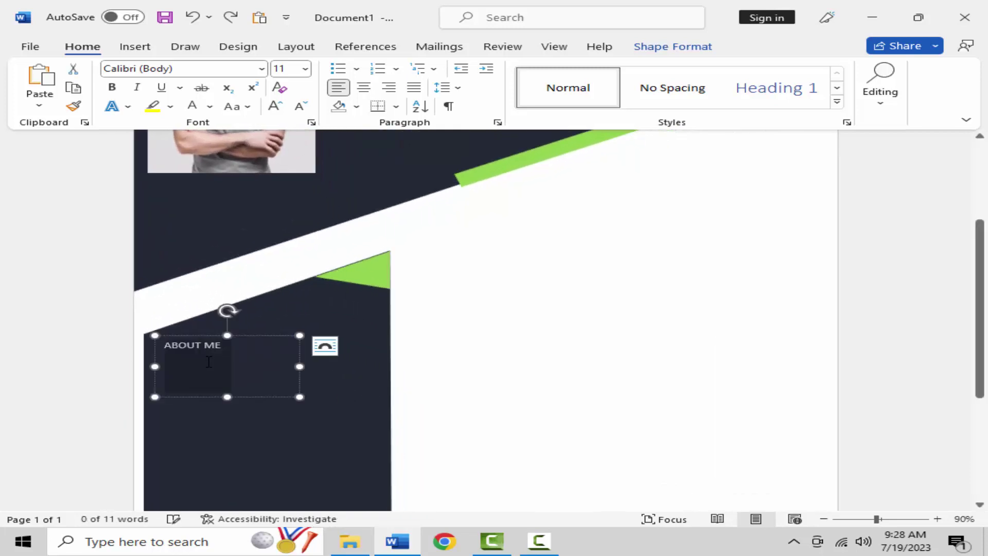
left_click_drag(269, 358, 165, 391)
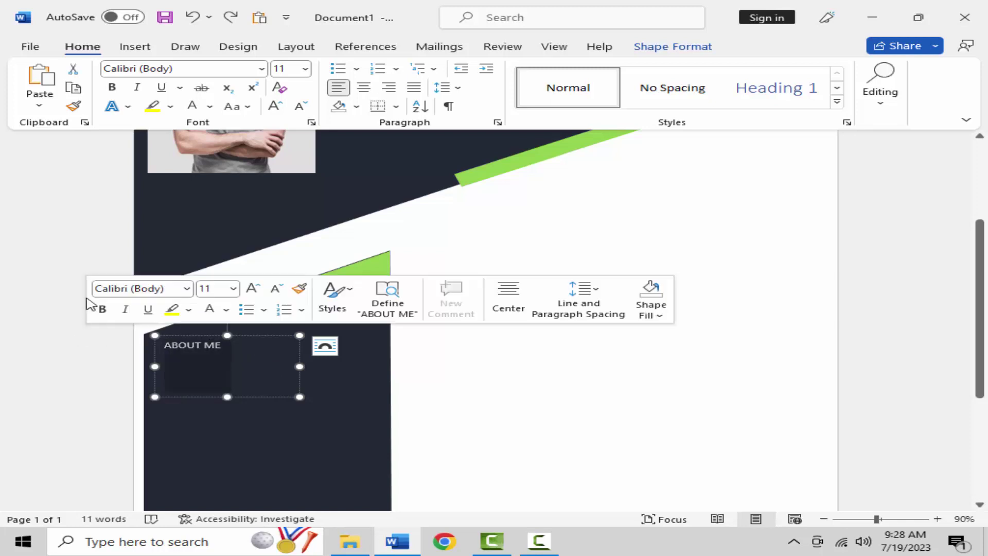
left_click(275, 106)
left_click(275, 106)
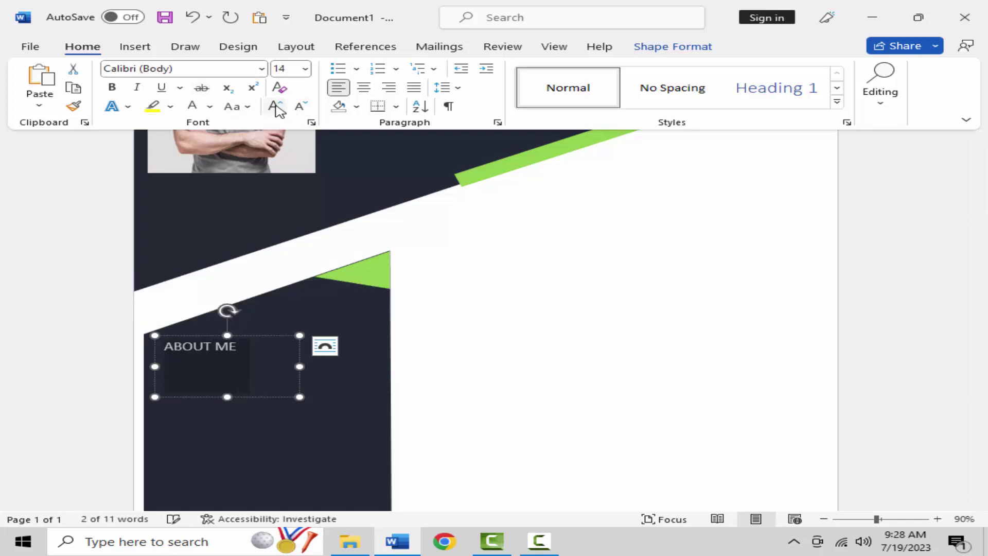
left_click(274, 106)
left_click(113, 87)
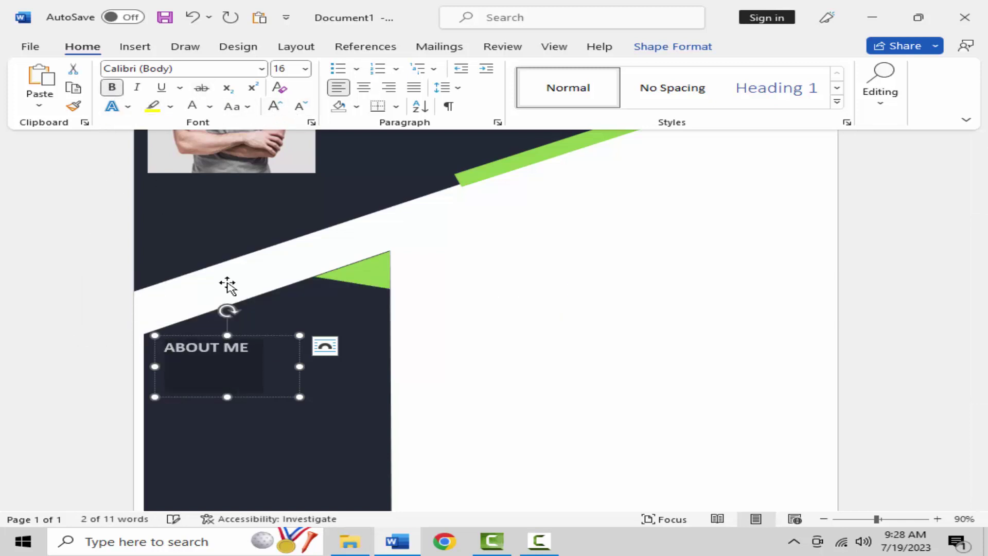
Shrink the heading's text box height to fit ABOUT ME and deselect it
left_click_drag(227, 396, 229, 367)
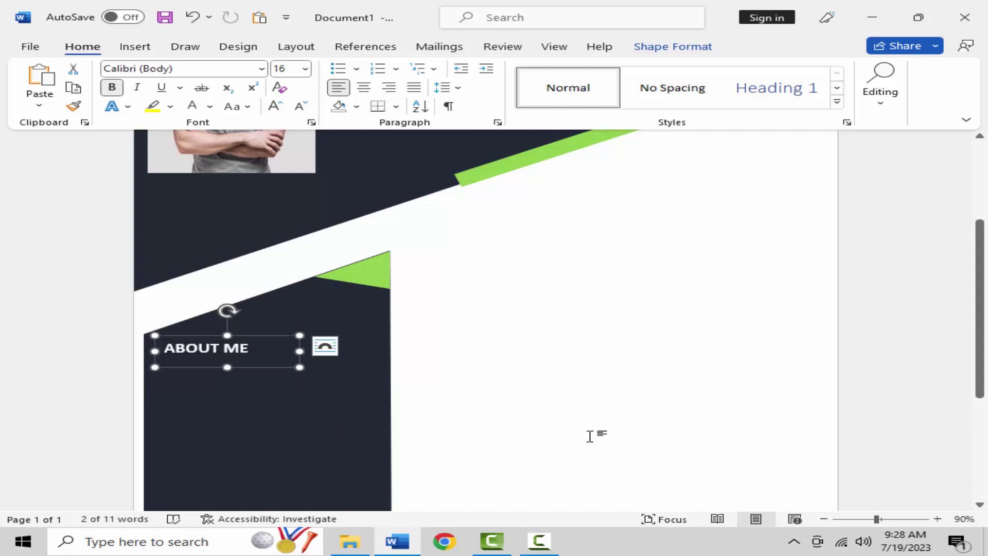
scroll(366, 335, "up", 3)
left_click(399, 337)
scroll(399, 335, "down", 1)
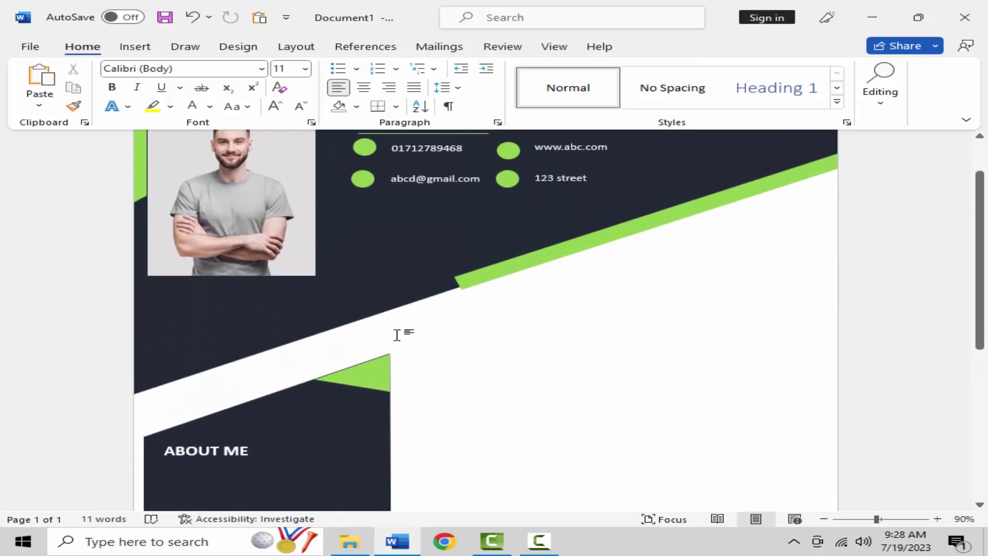
scroll(402, 312, "down", 1)
scroll(318, 294, "down", 1)
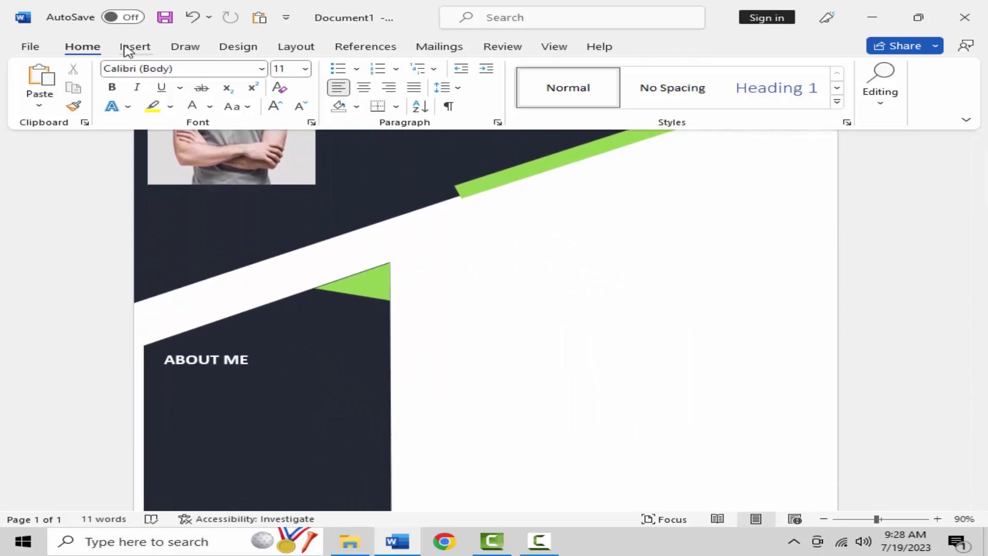
Draw a straight horizontal line under the ABOUT ME heading
left_click(135, 47)
left_click(218, 72)
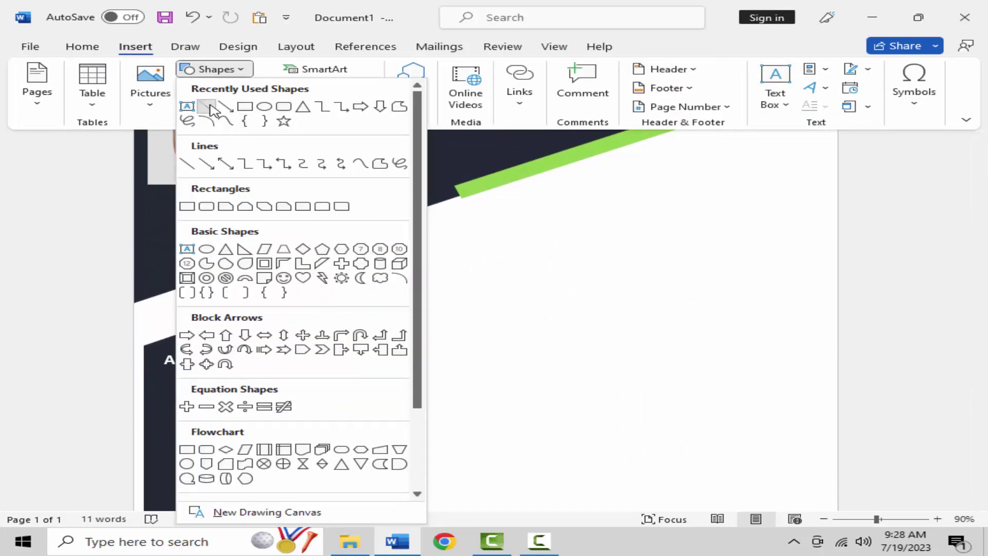
left_click(190, 104)
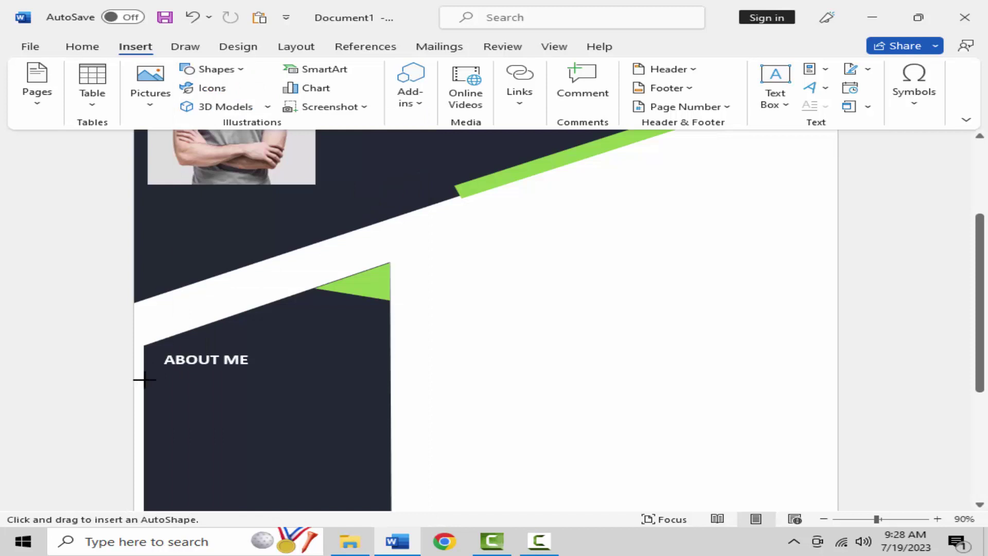
left_click_drag(146, 377, 389, 397)
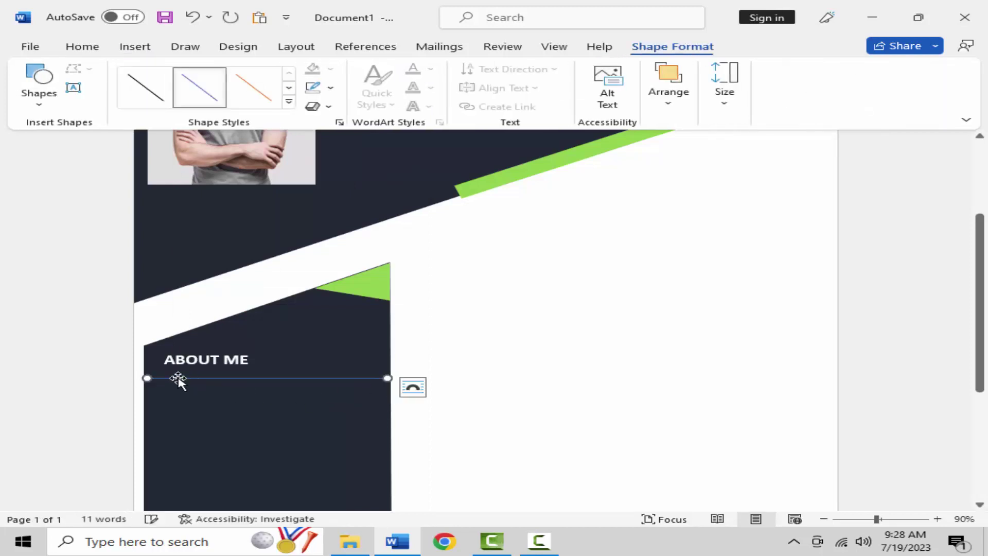
Colour the line green and stretch it across the full navy panel width
left_click(332, 88)
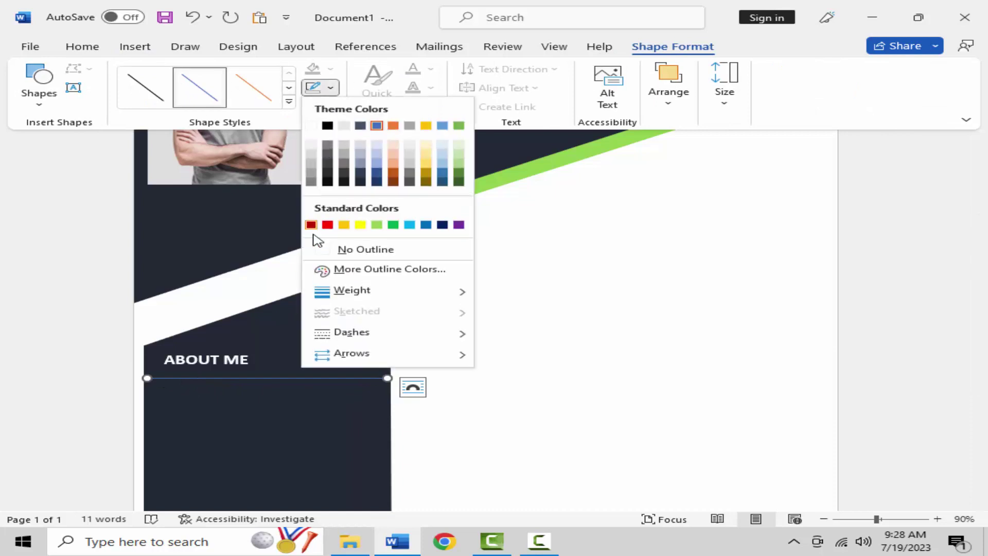
left_click(377, 225)
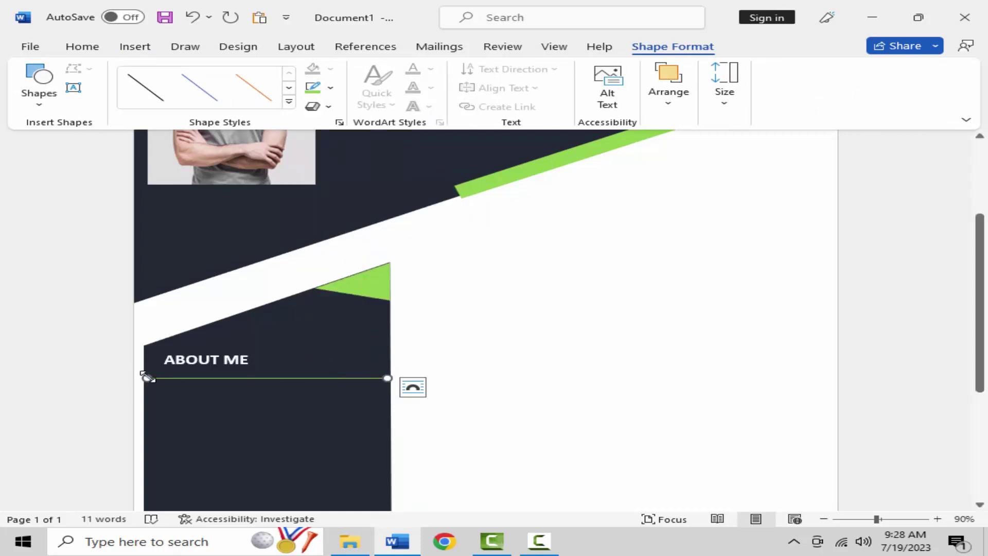
mouse_move(147, 378)
left_mouse_down()
mouse_move(135, 376)
mouse_move(230, 386)
mouse_move(190, 380)
left_mouse_up()
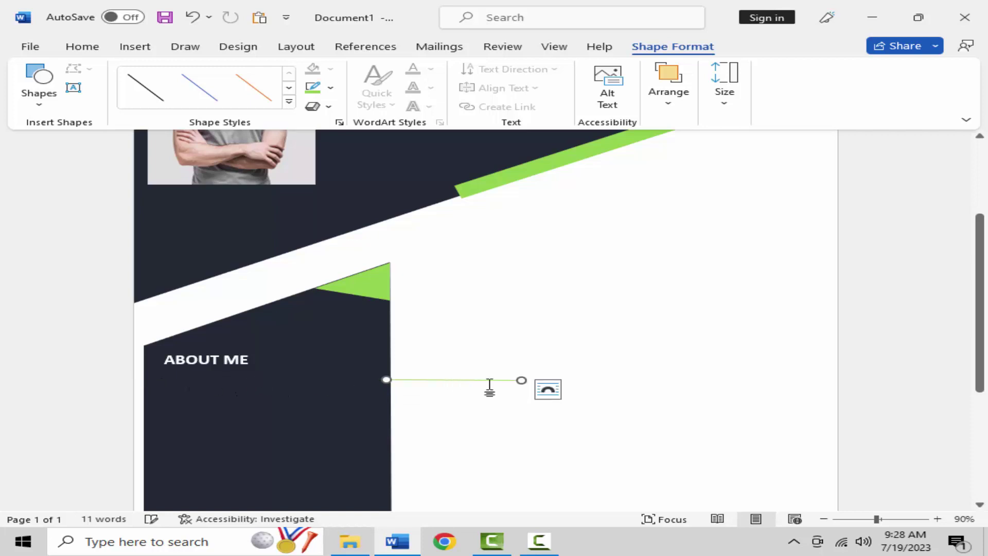
left_click_drag(521, 380, 144, 379)
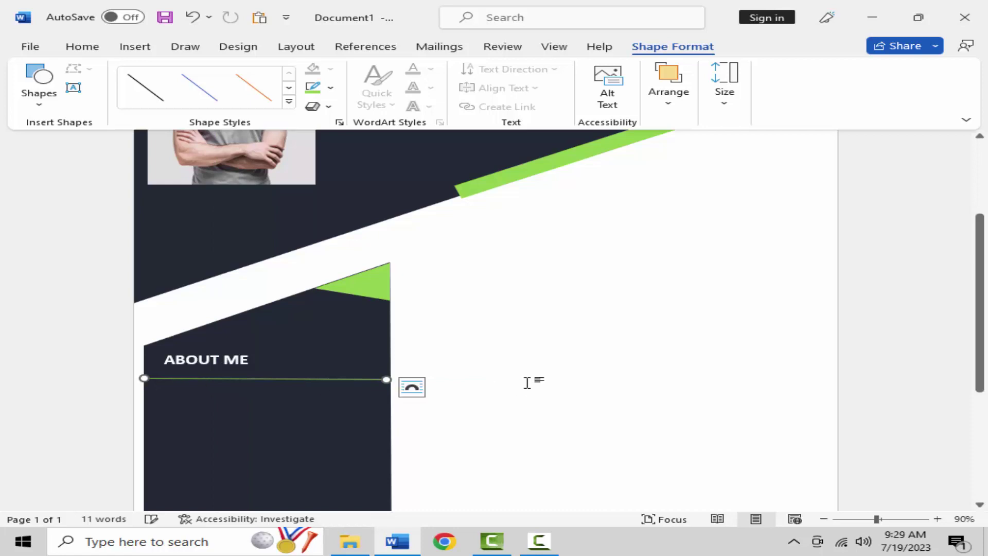
left_click(566, 385)
scroll(399, 350, "down", 3)
scroll(319, 347, "down", 2)
Draw a text box below the green rule and shorten its height
scroll(354, 256, "down", 2)
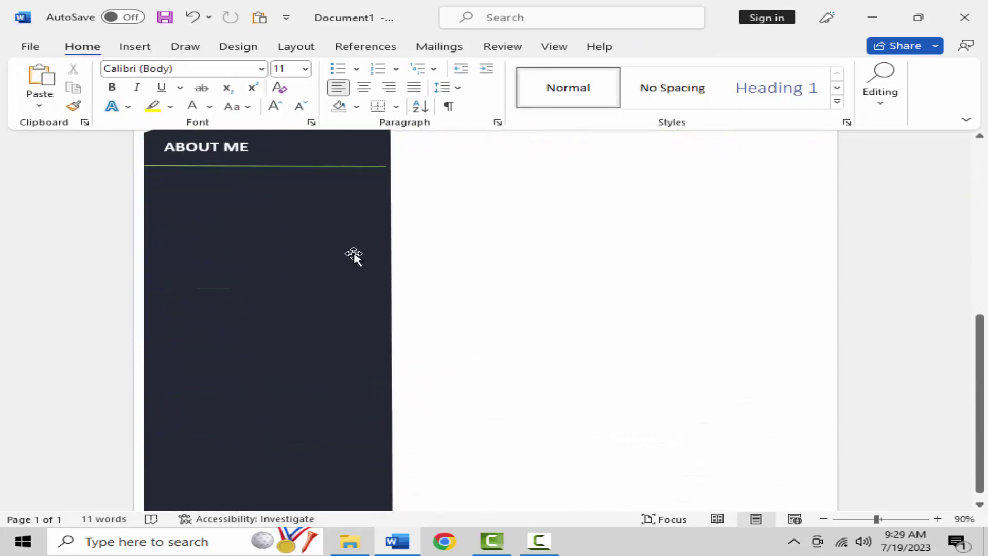
left_click(133, 48)
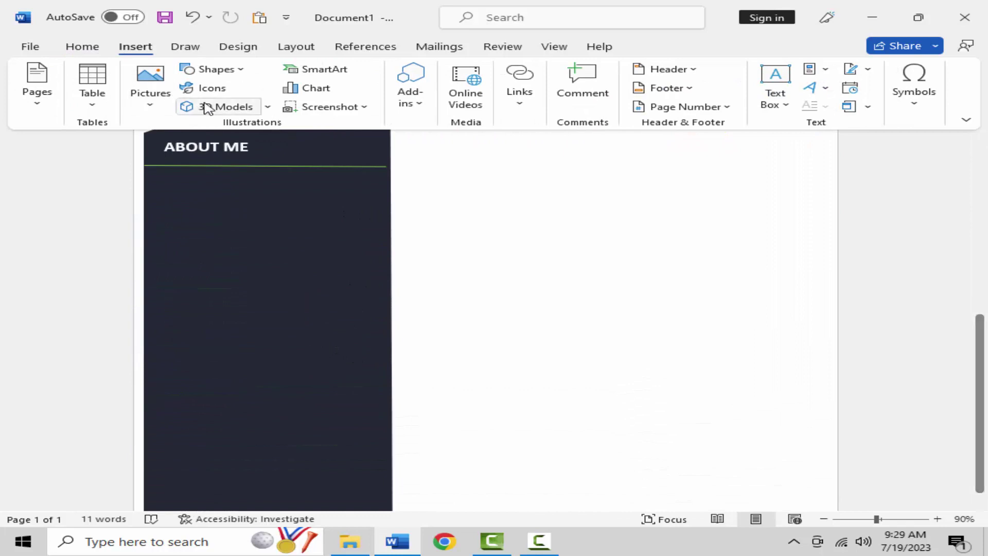
left_click(209, 70)
left_click(187, 106)
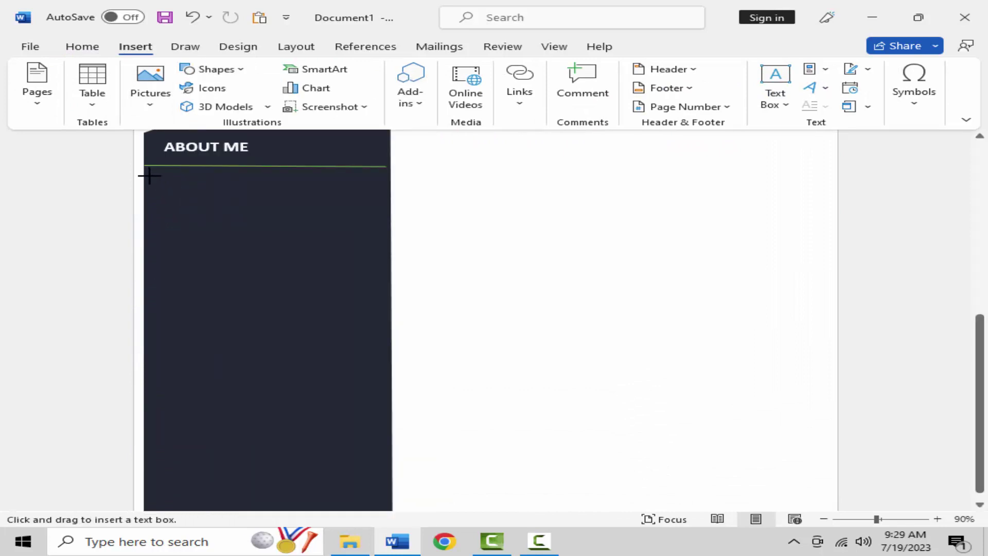
mouse_move(149, 175)
left_mouse_down()
mouse_move(360, 450)
mouse_move(385, 444)
left_mouse_up()
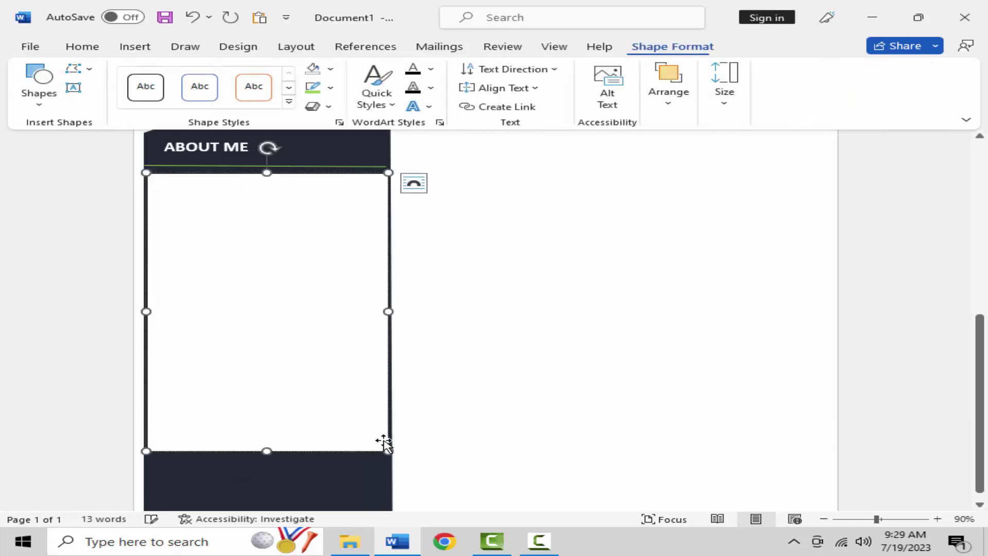
scroll(385, 447, "down", 3, "ctrl")
scroll(381, 439, "down", 1, "ctrl")
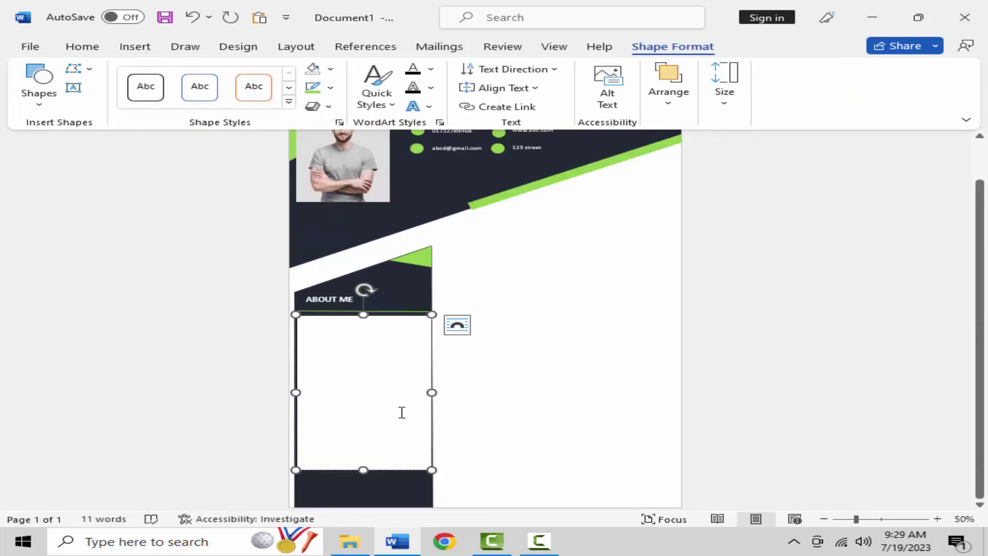
scroll(402, 412, "down", 1, "ctrl")
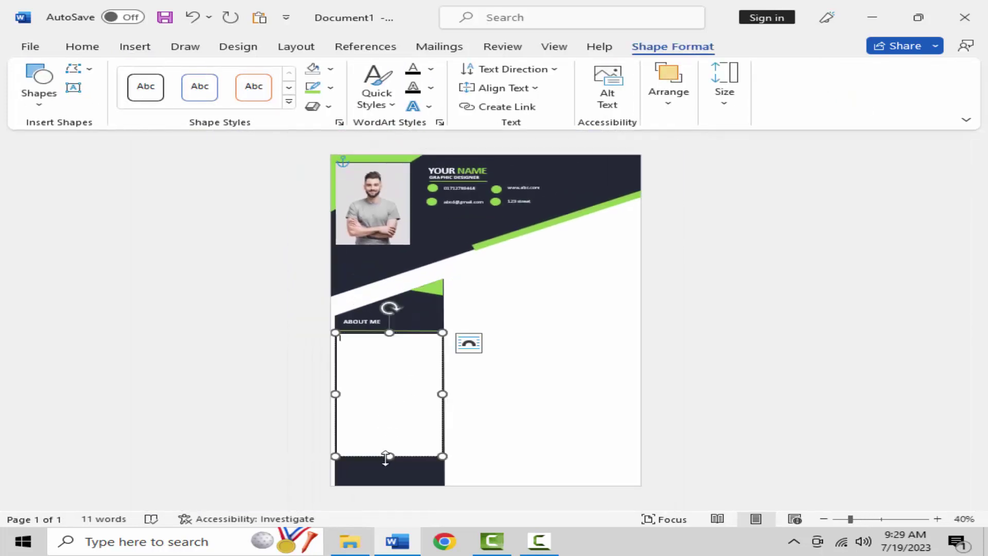
mouse_move(388, 450)
left_mouse_down()
mouse_move(392, 399)
mouse_move(393, 408)
left_mouse_up()
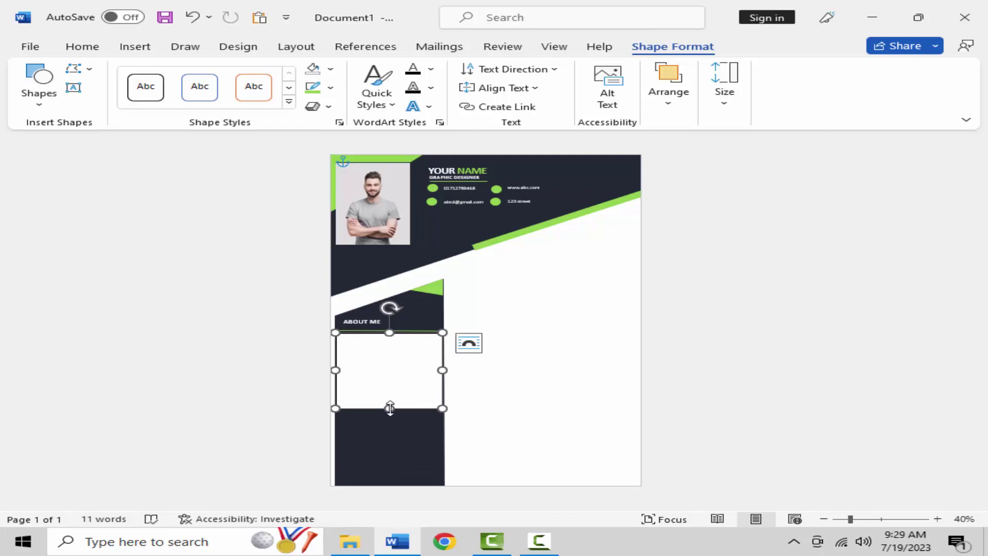
Give the text box No Outline and No Fill
left_click(329, 88)
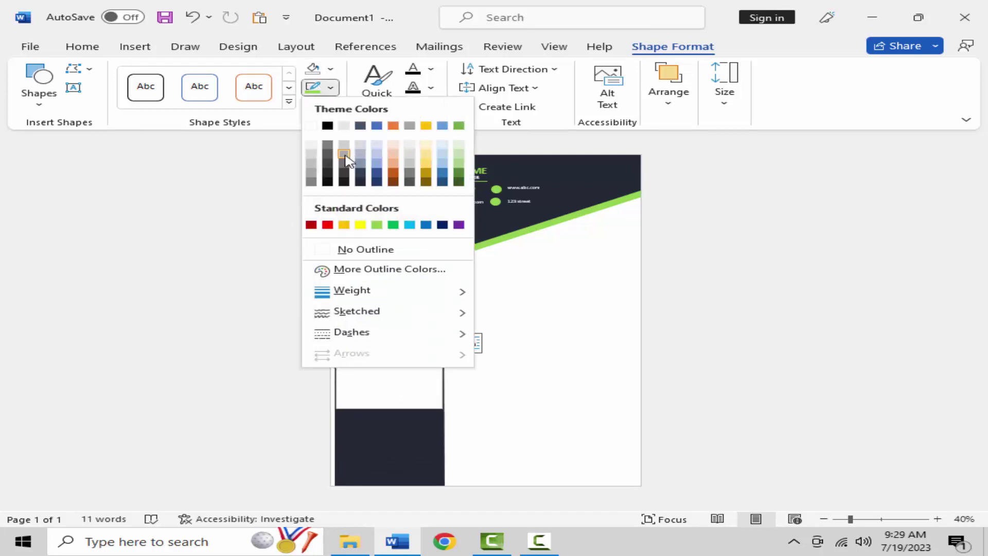
left_click(310, 127)
left_click(330, 88)
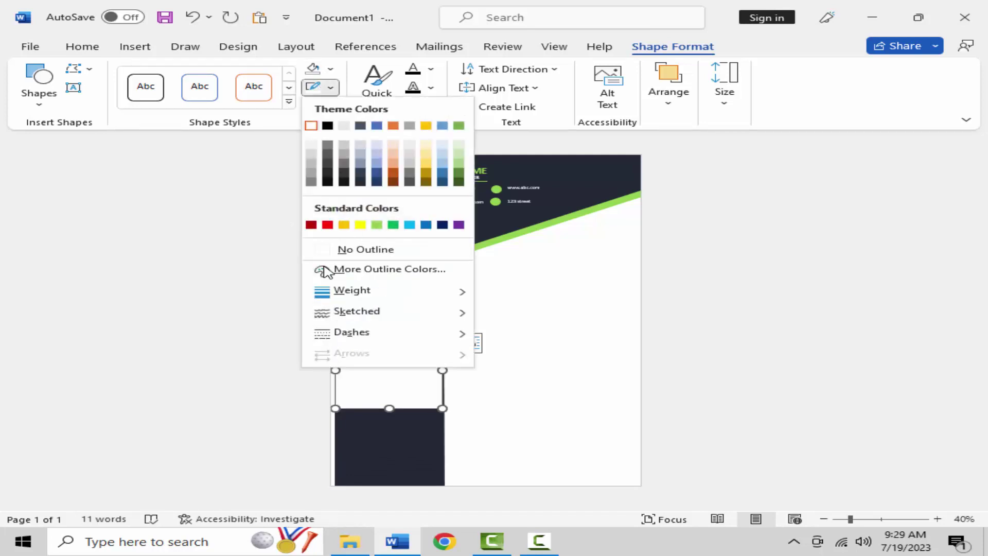
left_click(341, 251)
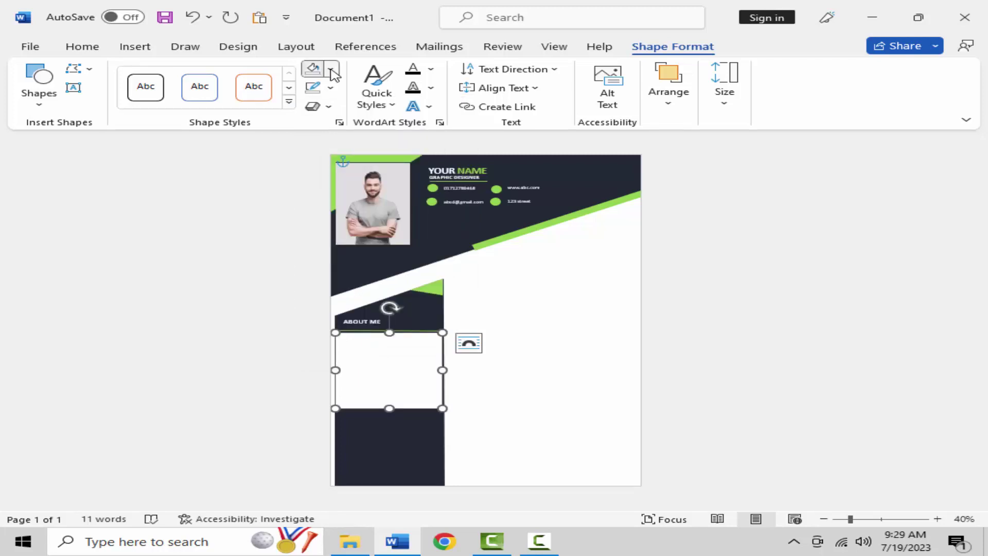
left_click(330, 68)
left_click(339, 236)
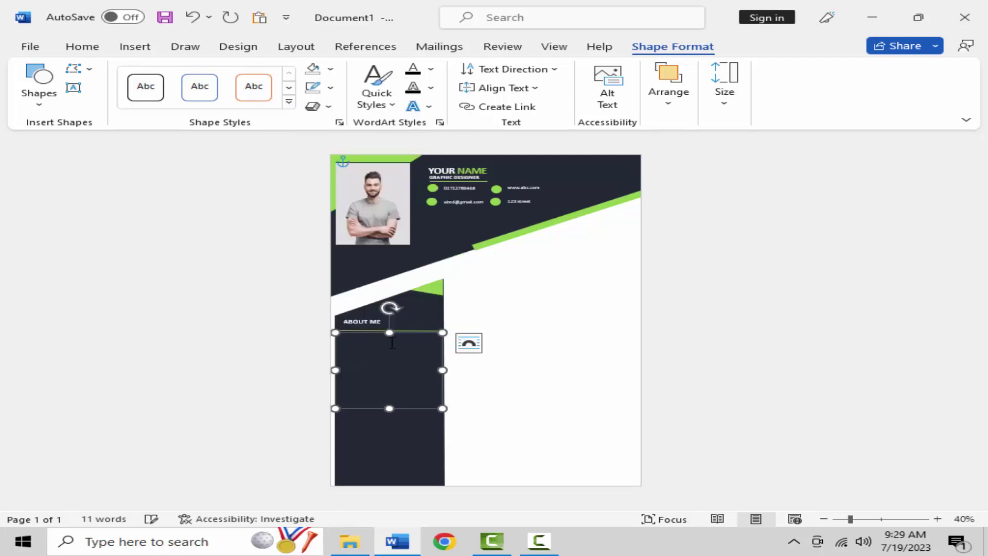
Paste the About Me paragraph and format it white at 18 pt
key("ctrl+v")
key("ctrl+a")
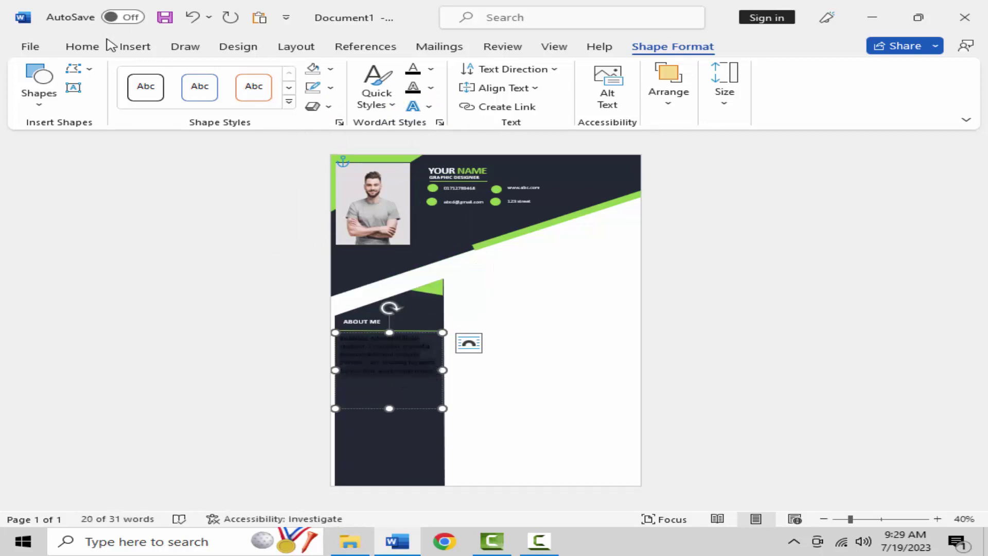
left_click(95, 46)
left_click(209, 107)
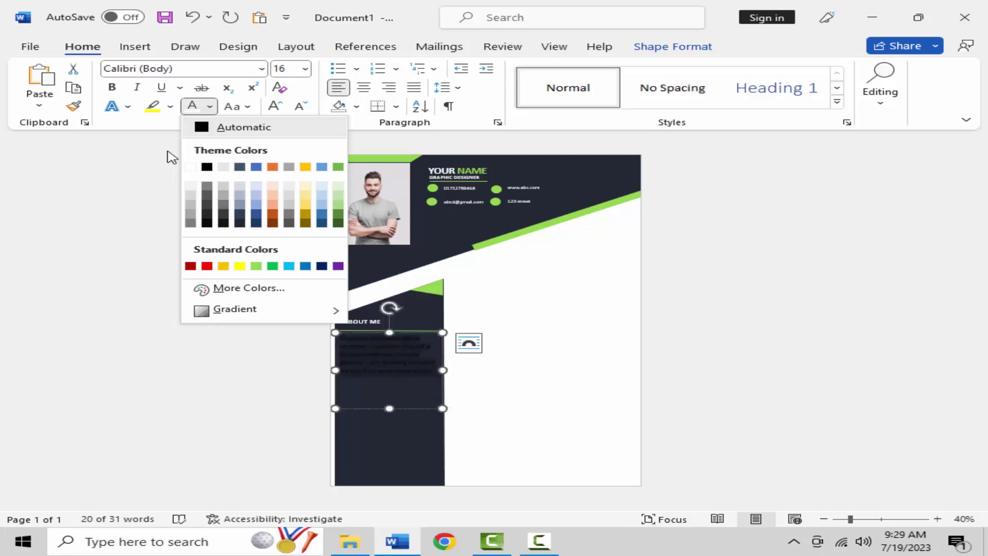
left_click(190, 167)
left_click(380, 362)
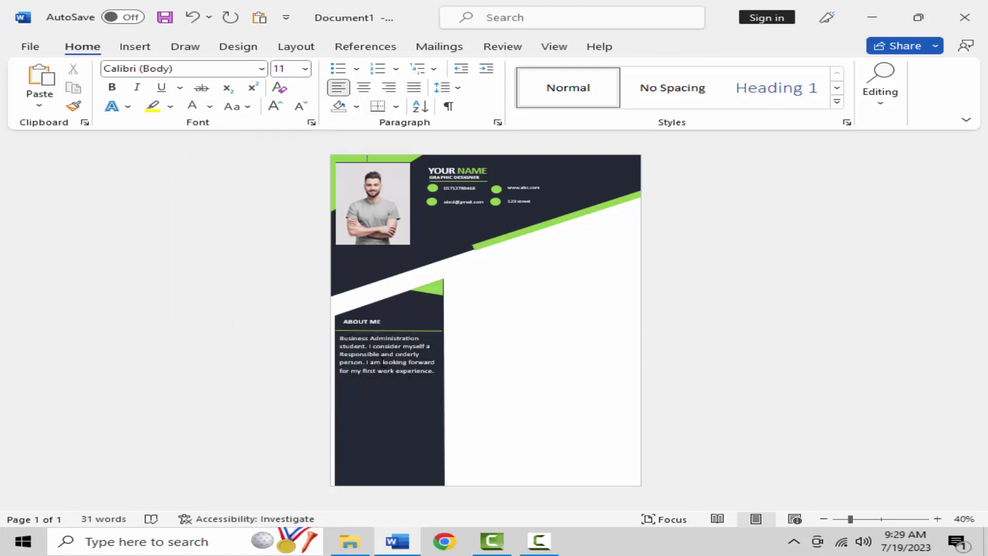
left_click_drag(434, 374, 315, 339)
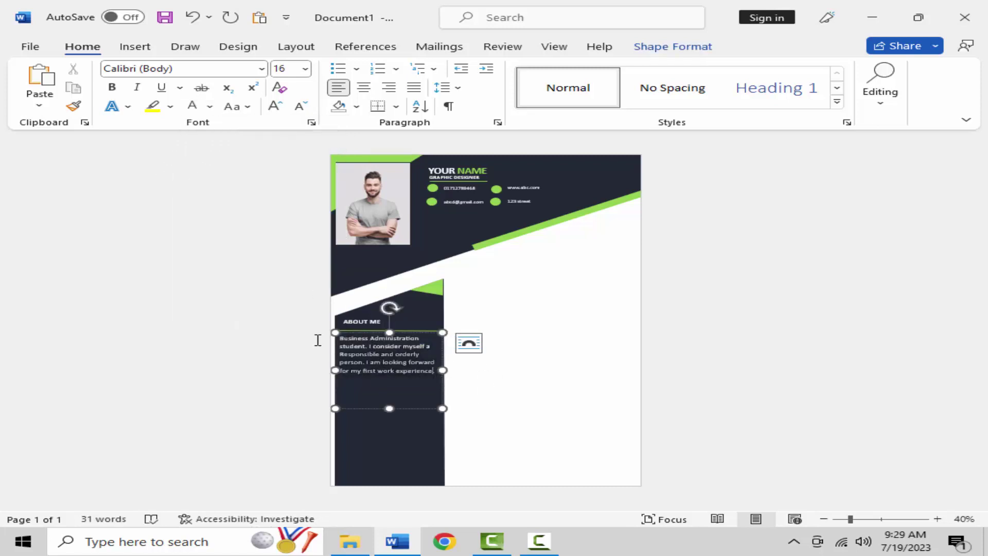
left_click(275, 106)
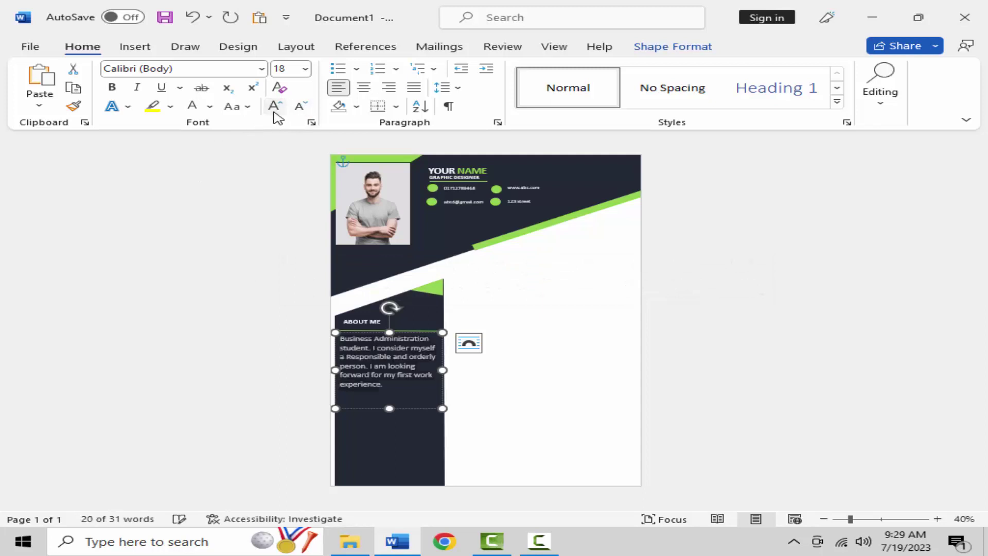
Shorten the paragraph's text box to fit the text
left_click(383, 409)
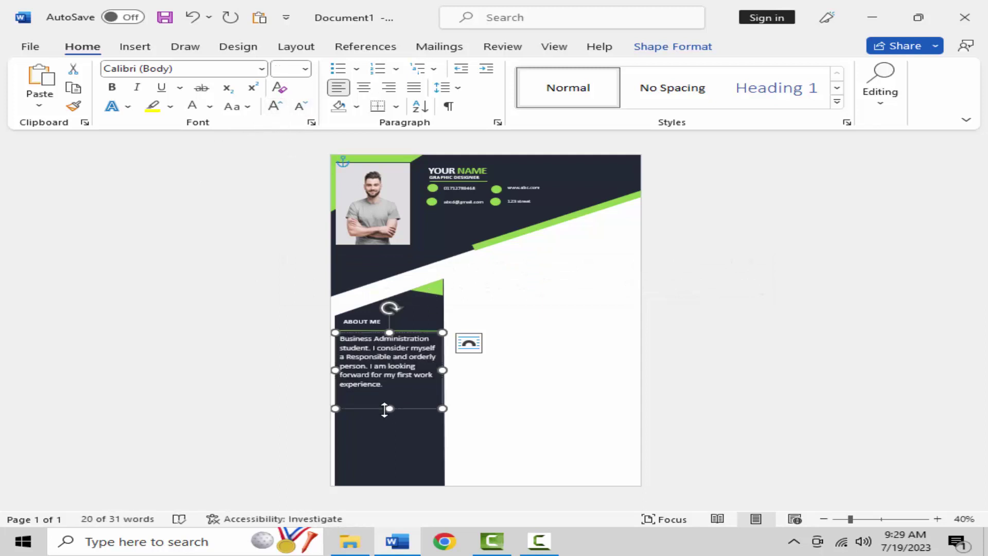
left_click_drag(390, 408, 396, 396)
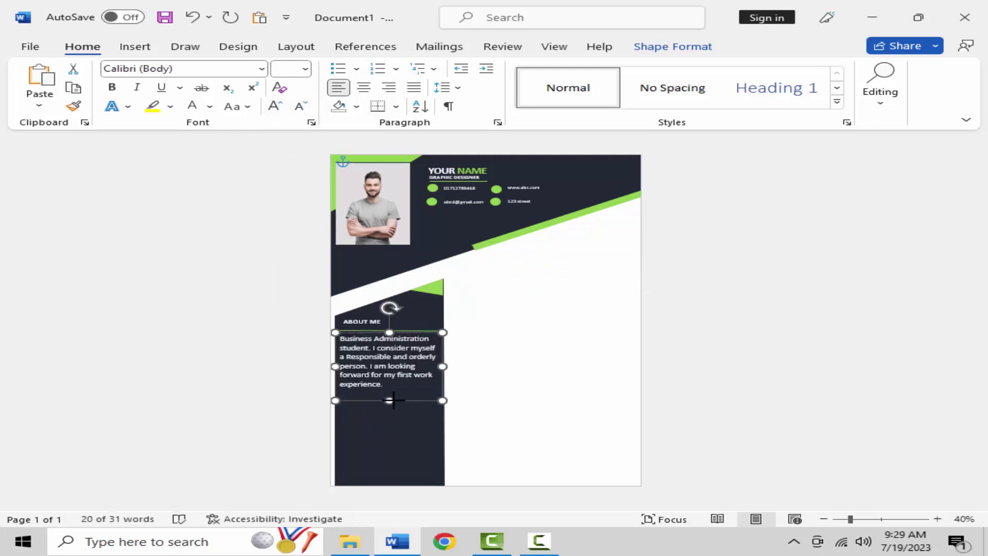
left_click(496, 405)
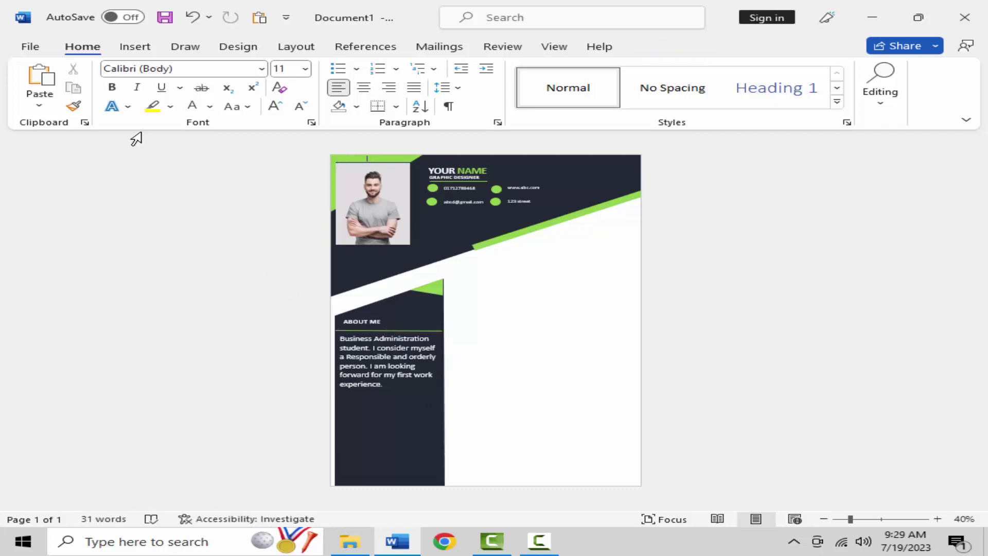
left_click(135, 47)
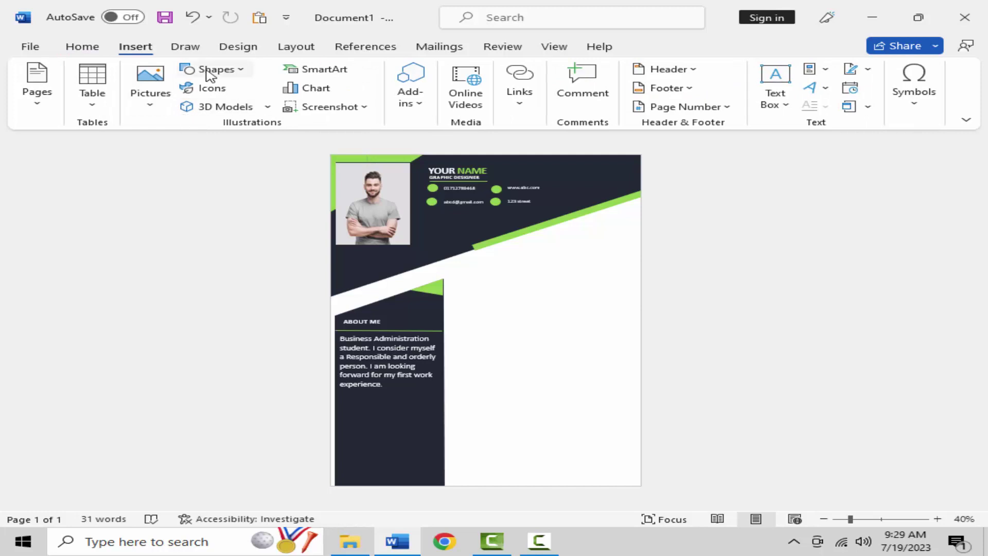
Draw a small empty text box just below the About Me paragraph
left_click(213, 72)
left_click(201, 119)
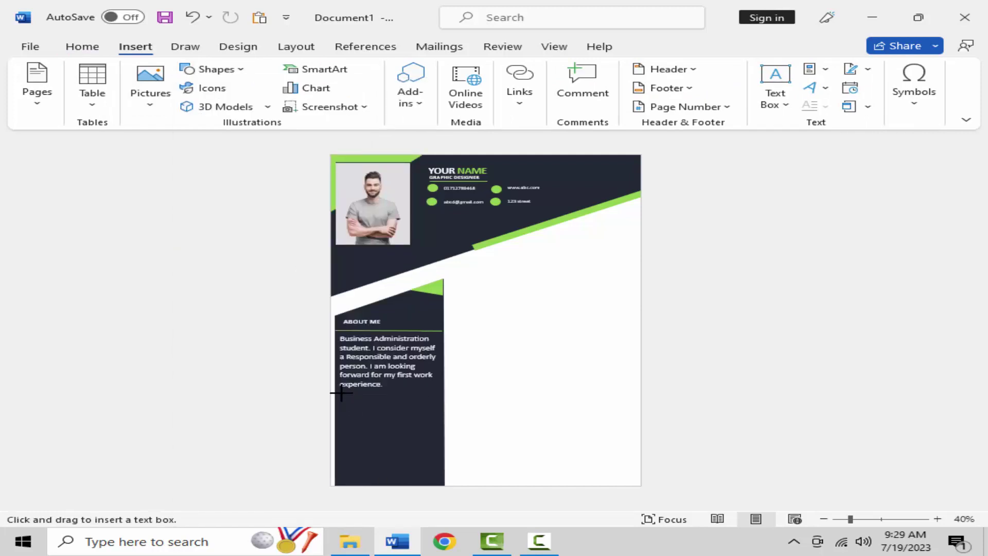
left_click_drag(342, 393, 381, 404)
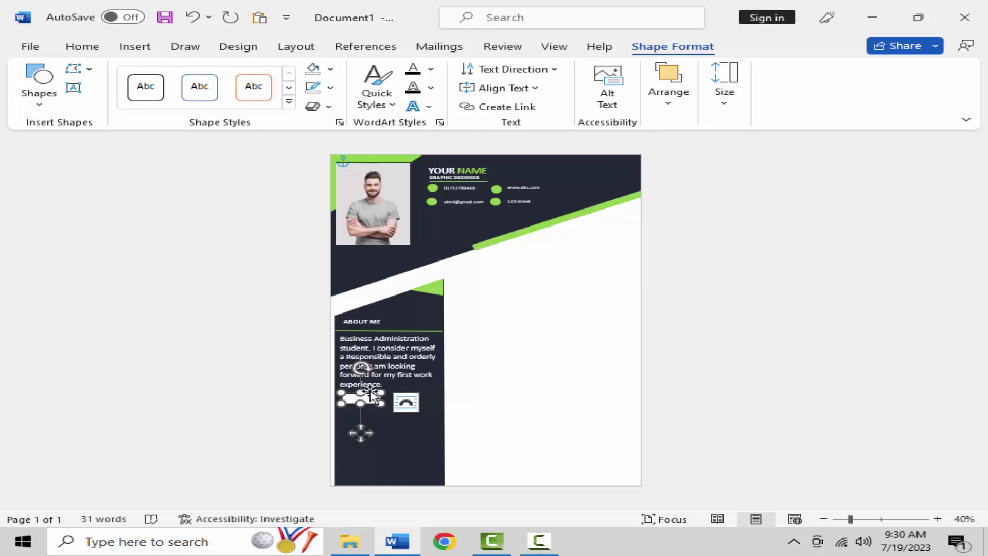
Delete the stray small text box
key("Delete")
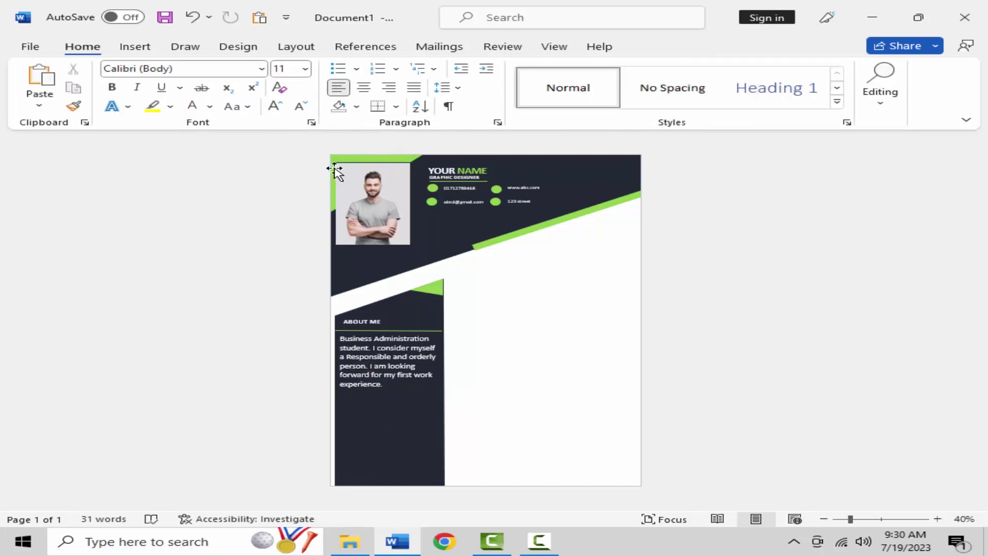
scroll(357, 320, "up", 3, "ctrl")
scroll(329, 314, "down", 3)
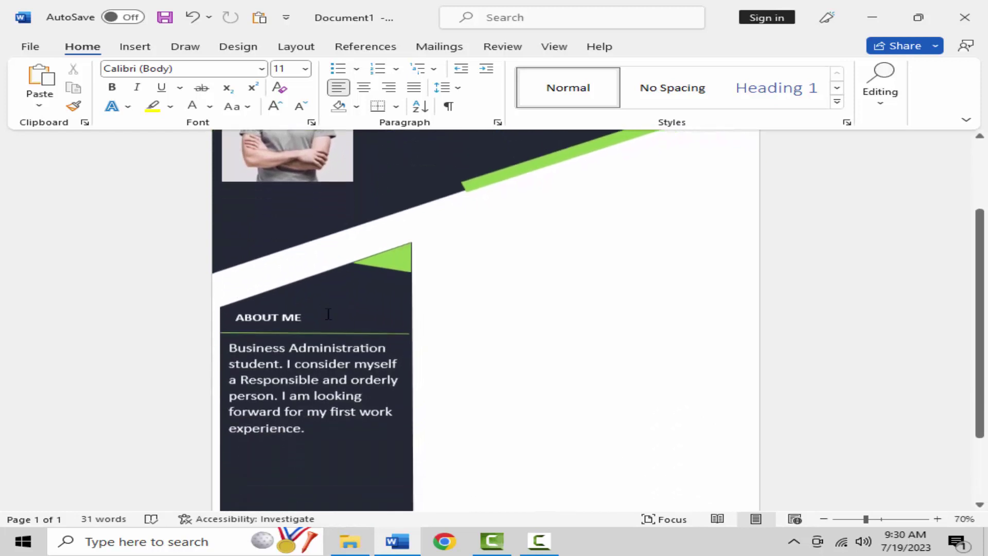
Duplicate the ABOUT ME heading box and move the copy below the About Me paragraph
left_click(276, 305)
right_click(269, 306)
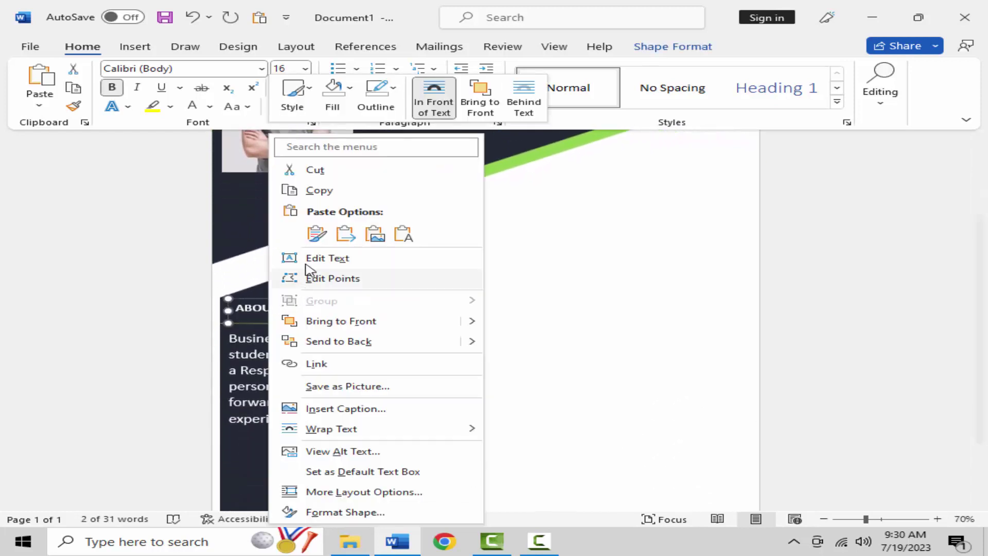
left_click(334, 198)
right_click(309, 306)
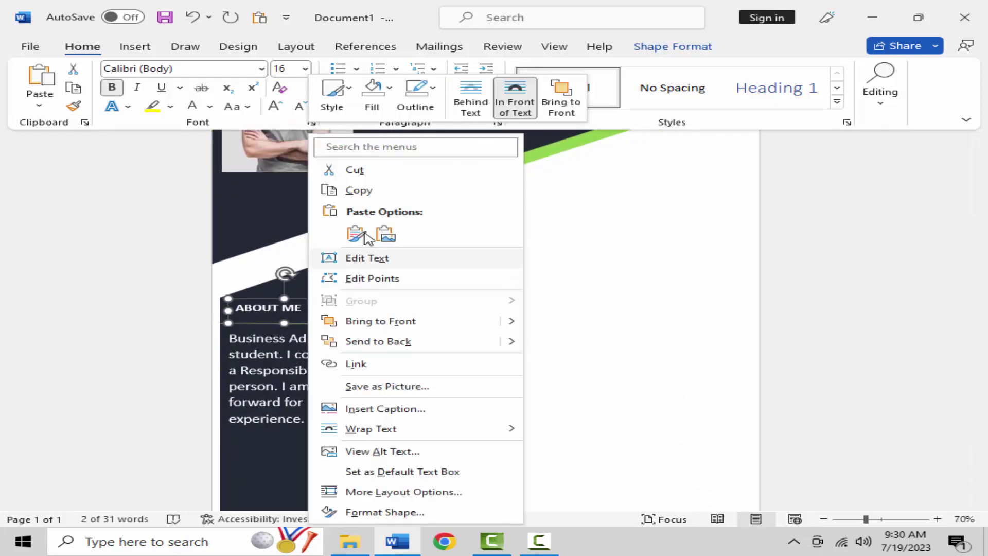
left_click(356, 232)
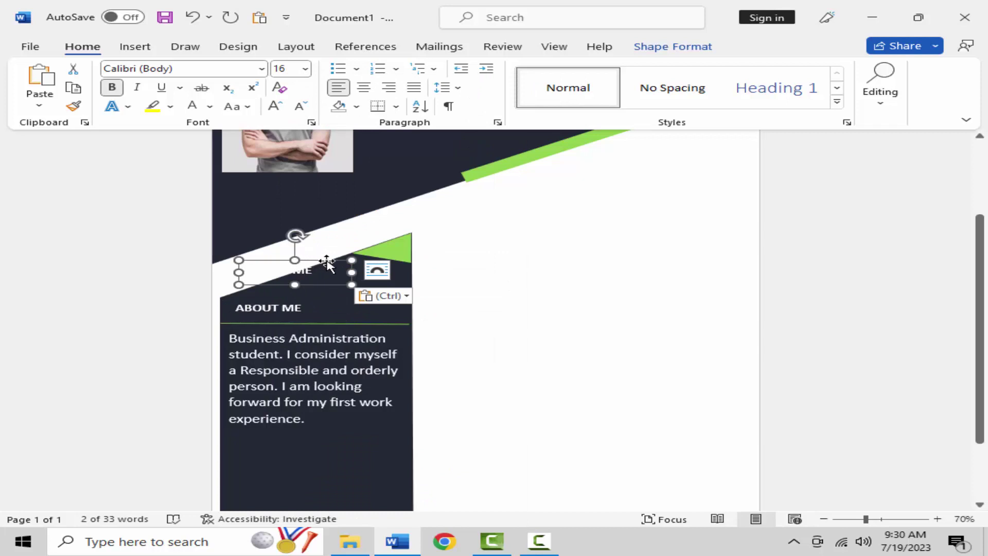
left_click_drag(333, 261, 318, 429)
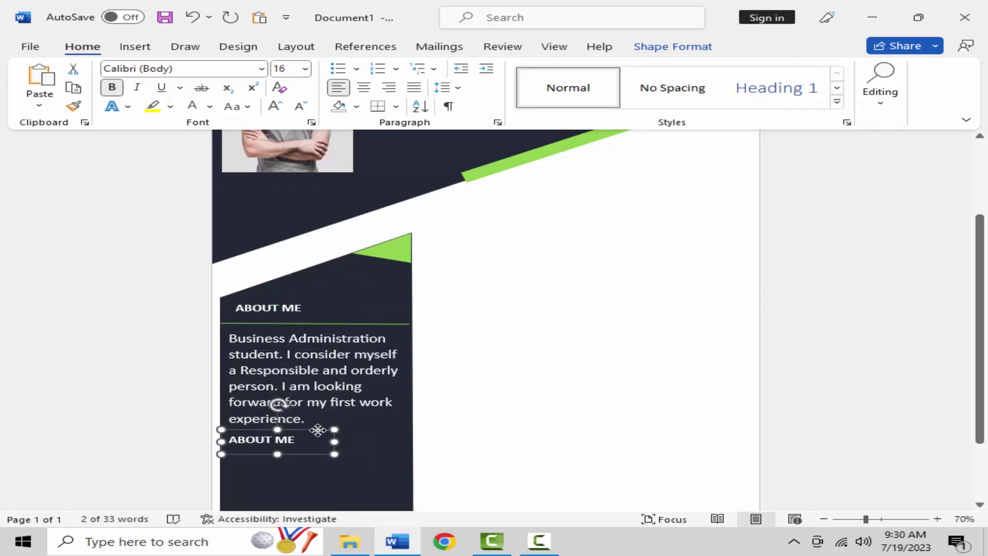
Retype the duplicated heading as SKILL and nudge it into place
left_click_drag(304, 439, 148, 438)
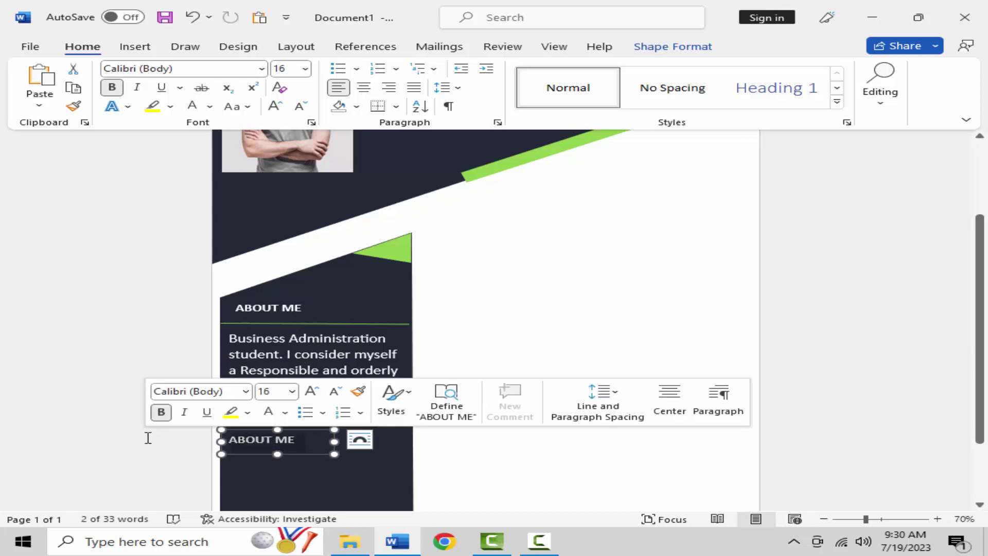
type("s")
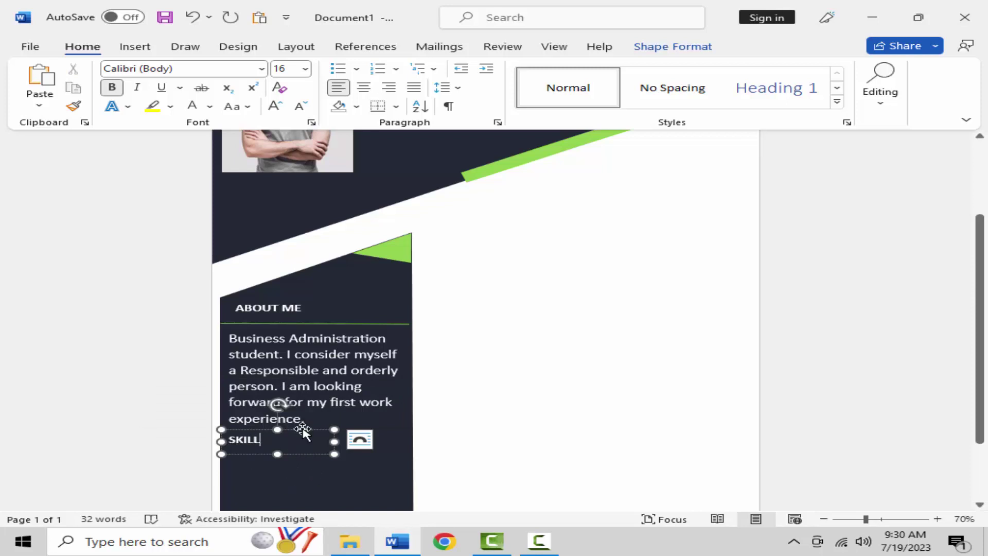
left_click_drag(304, 429, 305, 429)
Copy the green divider line from under ABOUT ME and place it below the SKILL heading
left_click(326, 470)
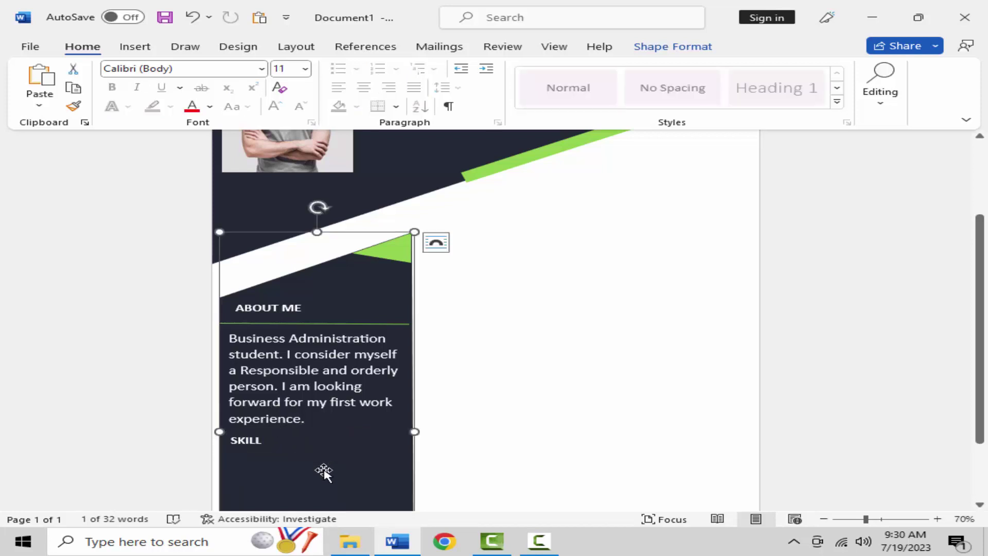
scroll(321, 453, "down", 3)
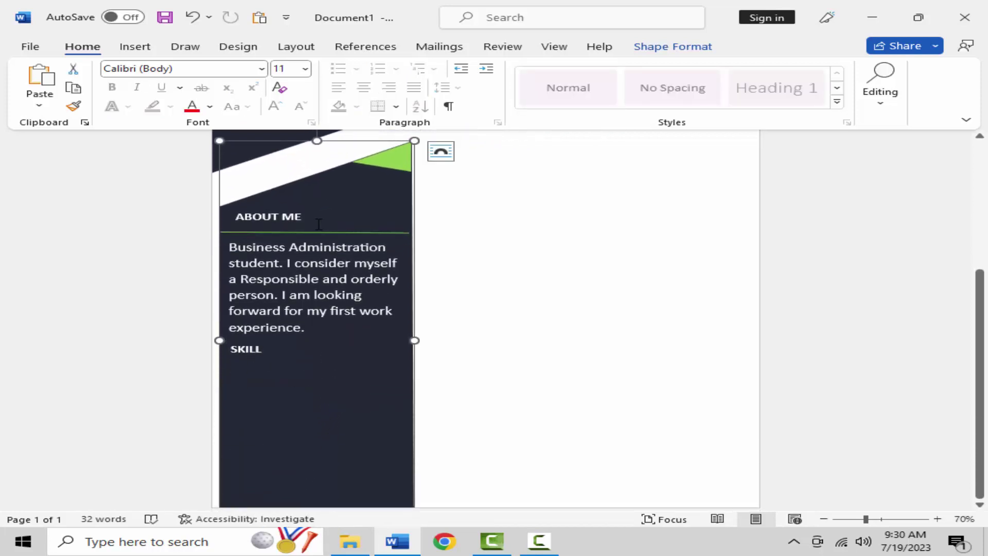
left_click(352, 232)
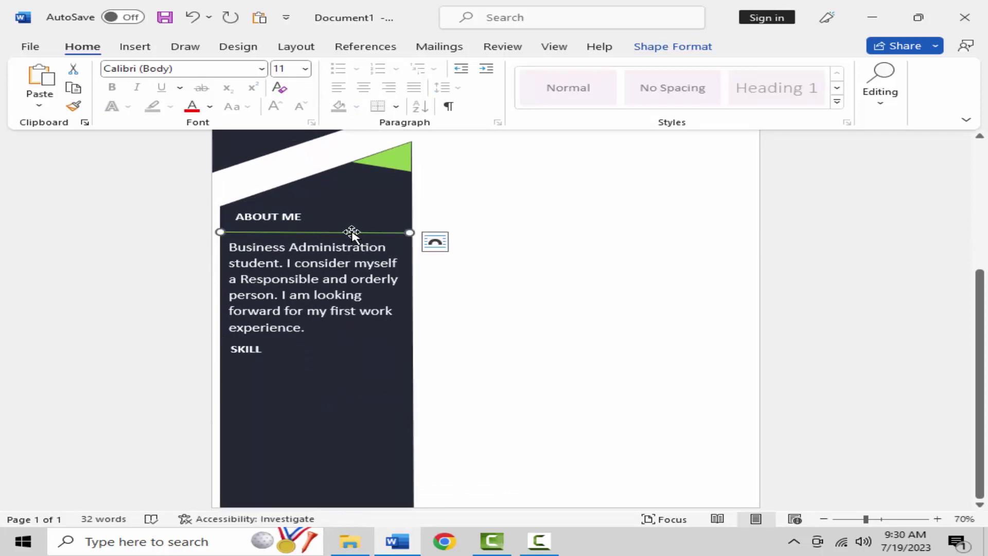
key("ctrl+v")
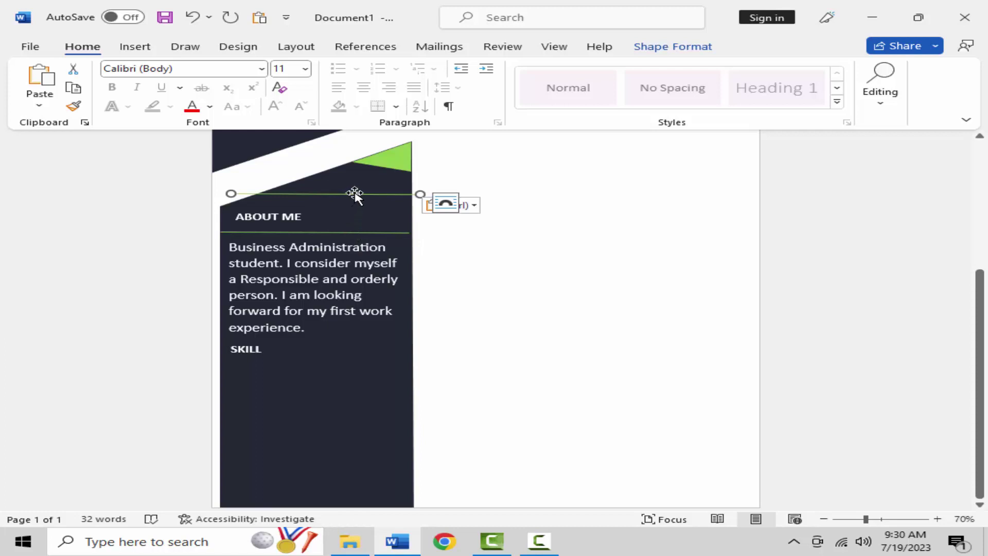
mouse_move(363, 197)
left_mouse_down()
mouse_move(336, 316)
mouse_move(347, 379)
mouse_move(359, 382)
mouse_move(355, 363)
left_mouse_up()
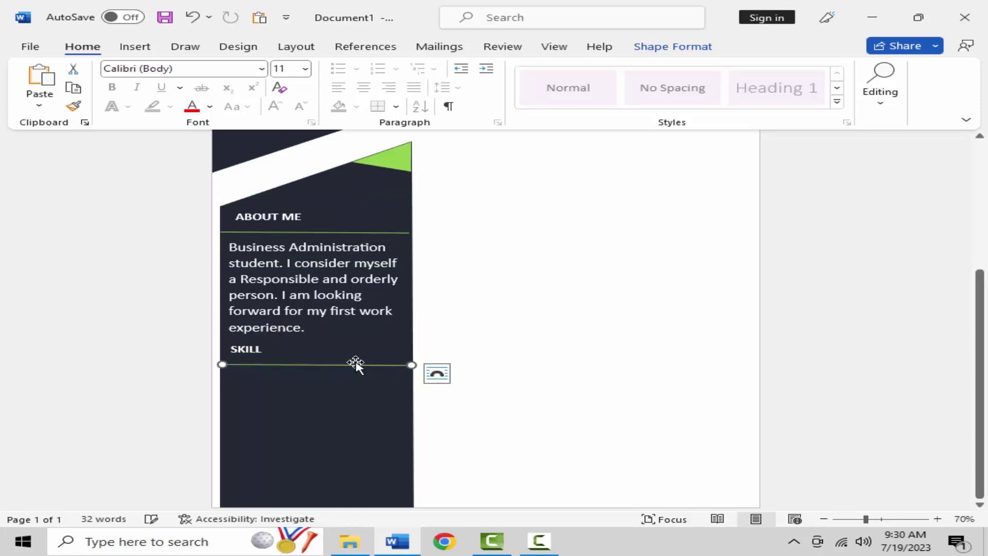
left_click(256, 348)
Enlarge SKILL from size 16 to 18 and add a colon after it
double_click(246, 350)
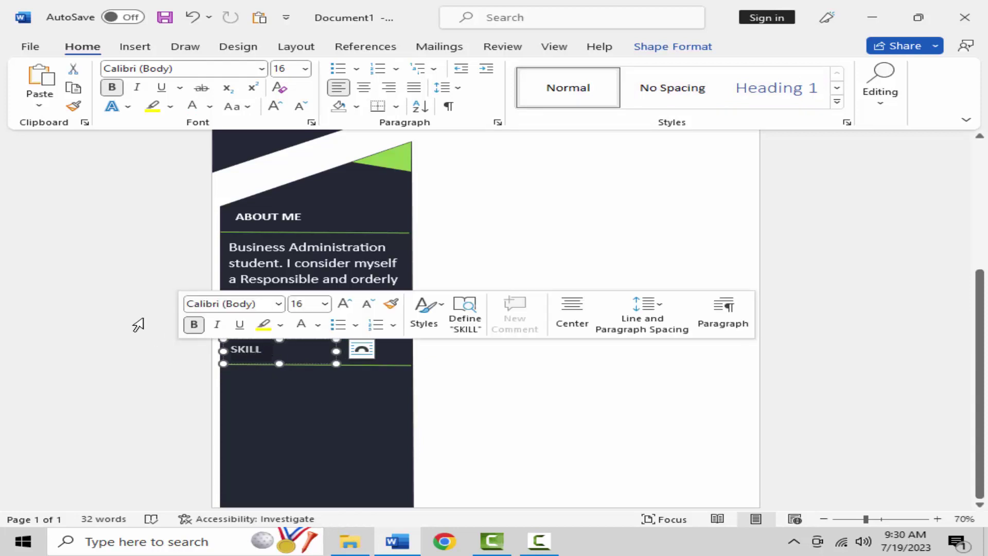
left_click(275, 106)
left_click(527, 402)
scroll(302, 353, "down", 3)
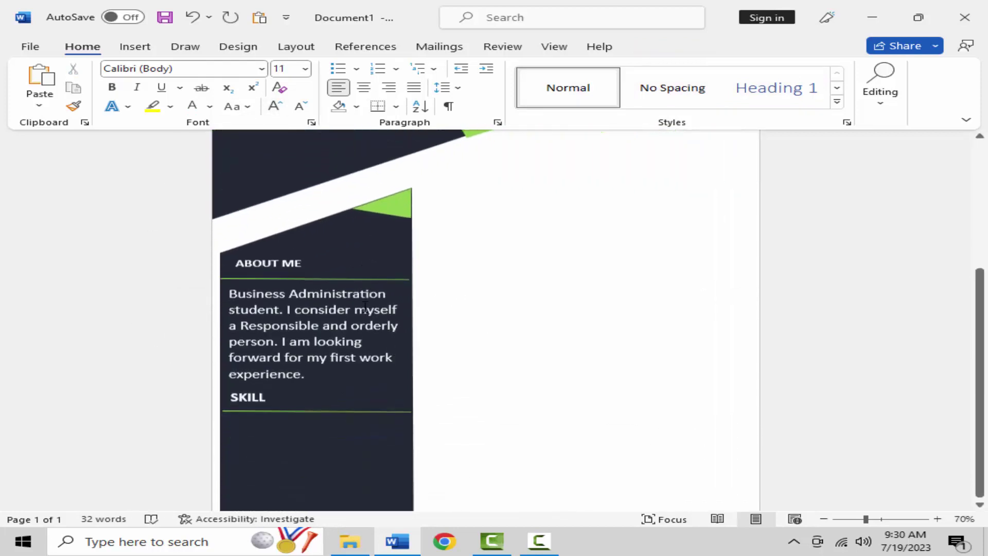
scroll(293, 360, "down", 1)
left_click(281, 350)
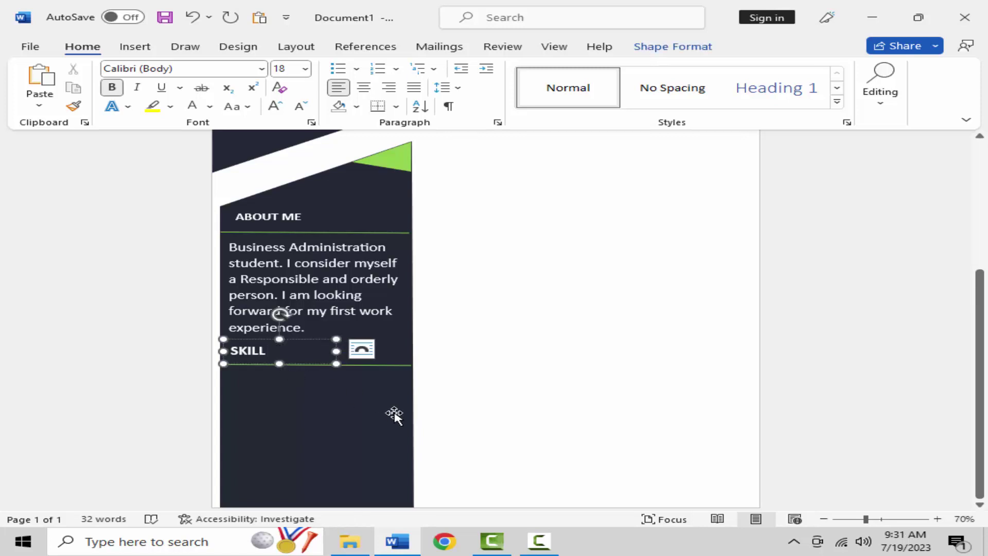
type(":")
Grow the heading to size 20 and remove the space before the colon
triple_click(269, 353)
left_click(430, 309)
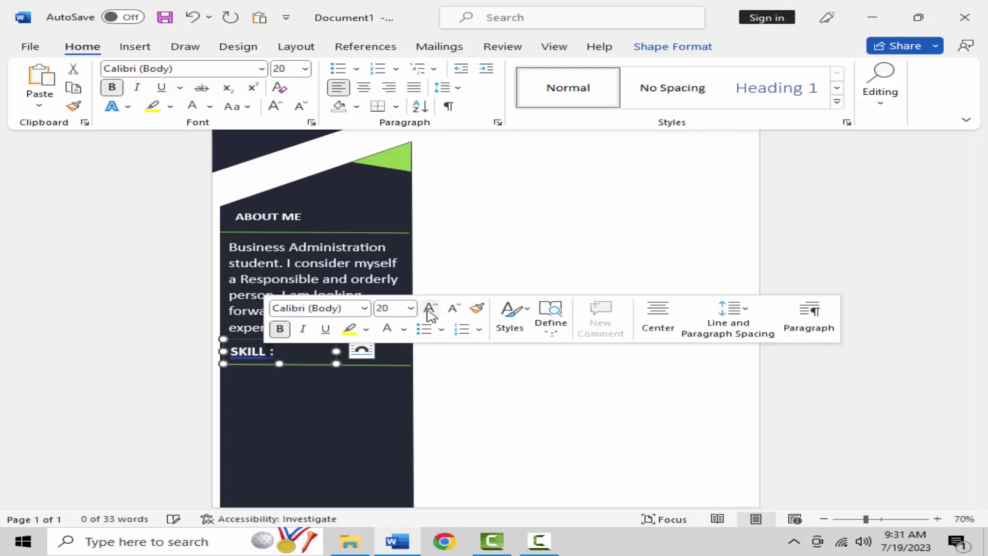
left_click(516, 450)
scroll(410, 378, "down", 2)
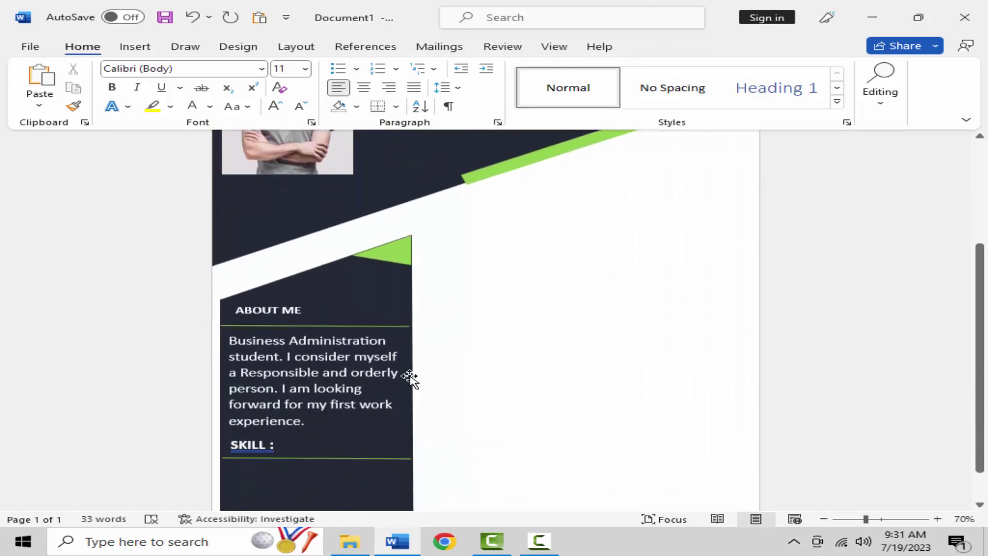
scroll(278, 364, "down", 2)
left_click(269, 349)
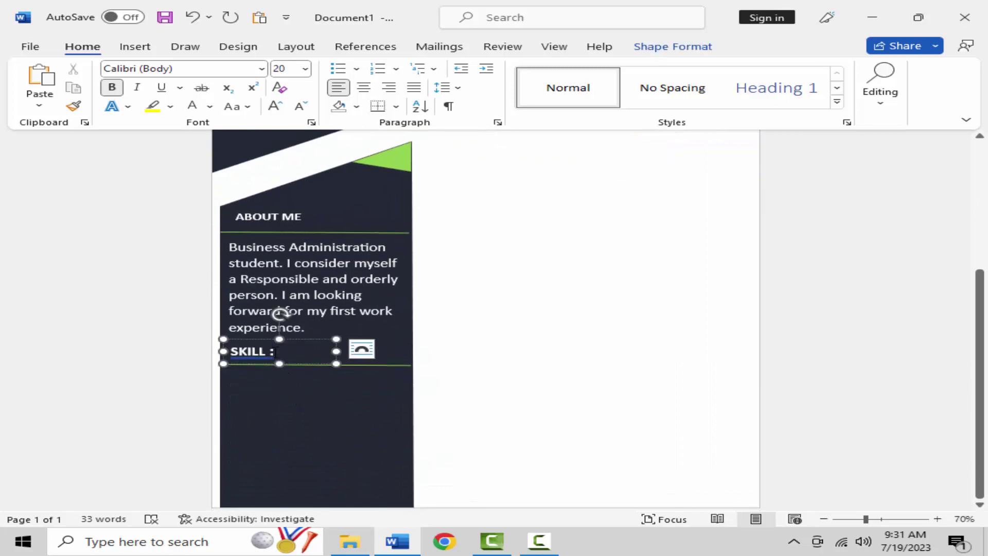
key("BackSpace")
left_click(603, 441)
scroll(544, 425, "down", 3)
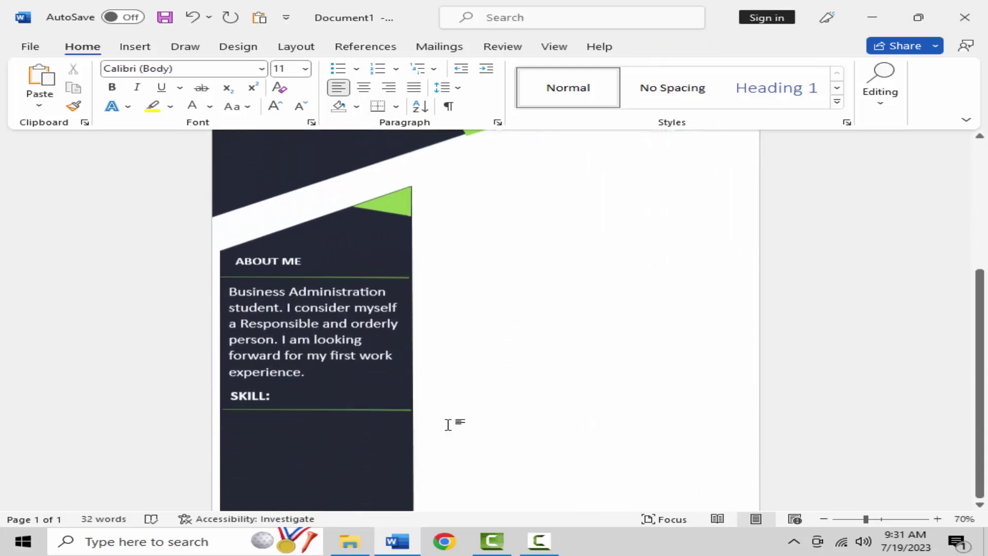
scroll(386, 379, "down", 1, "ctrl")
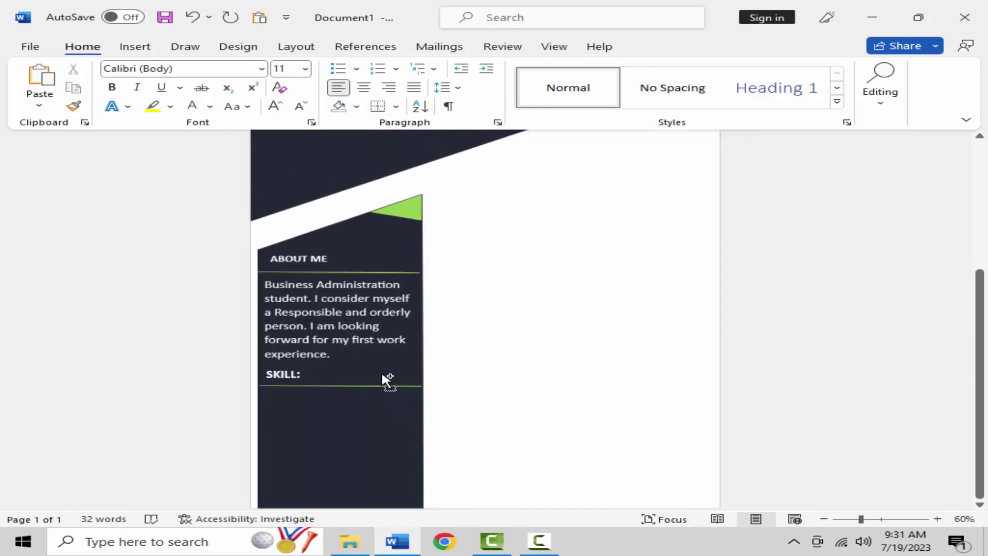
scroll(386, 379, "down", 1, "ctrl")
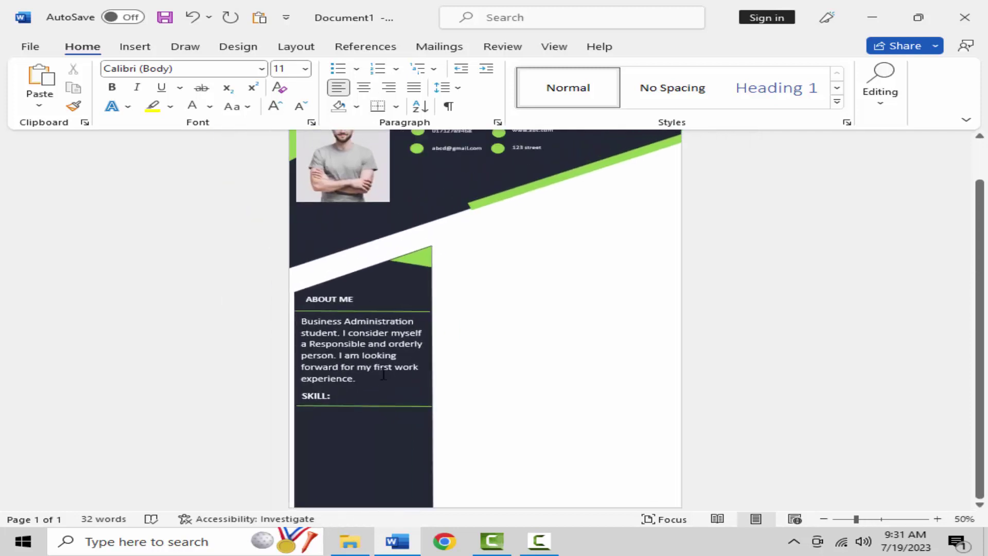
scroll(384, 375, "down", 1, "ctrl")
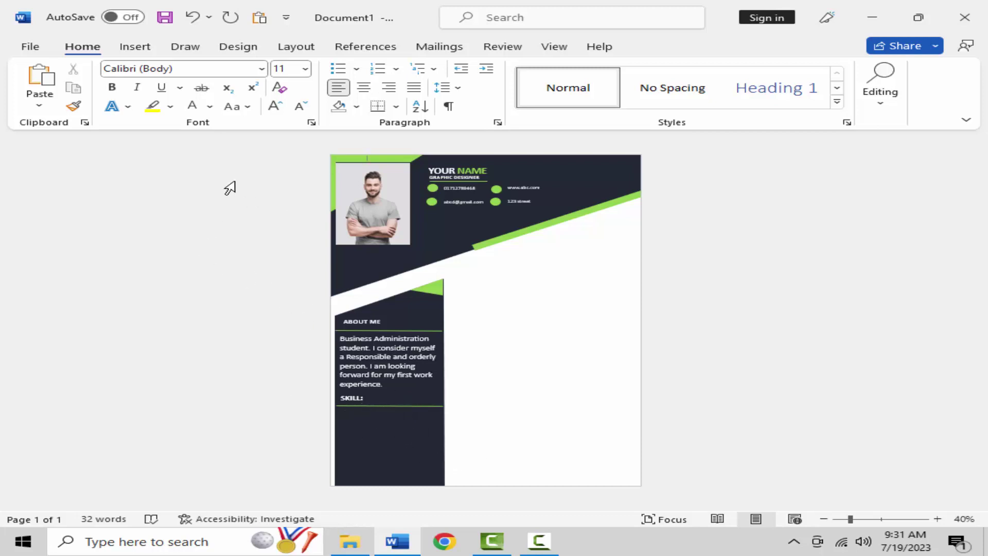
Draw a rectangle under SKILL: and shrink it into a thin bar
left_click(135, 47)
left_click(208, 70)
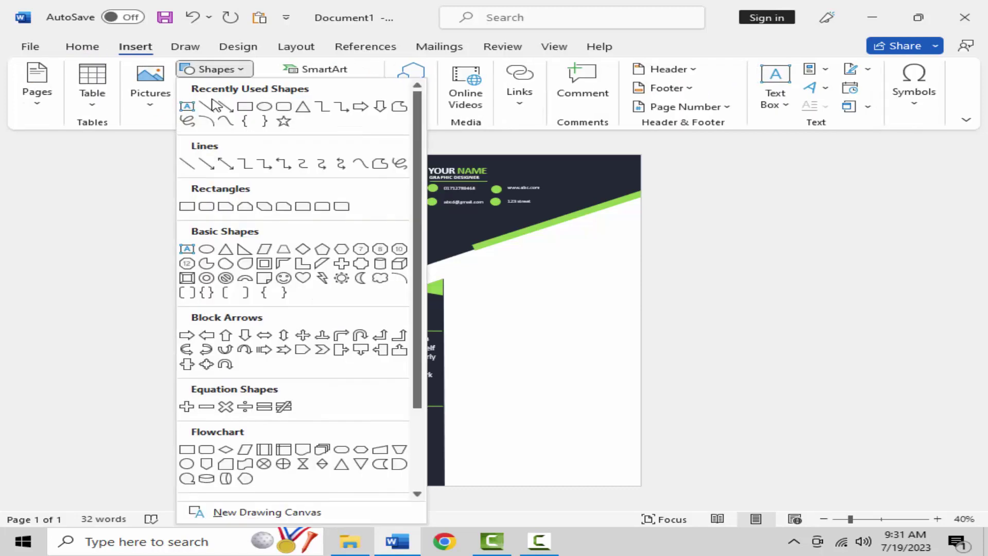
left_click(245, 108)
scroll(349, 443, "up", 3)
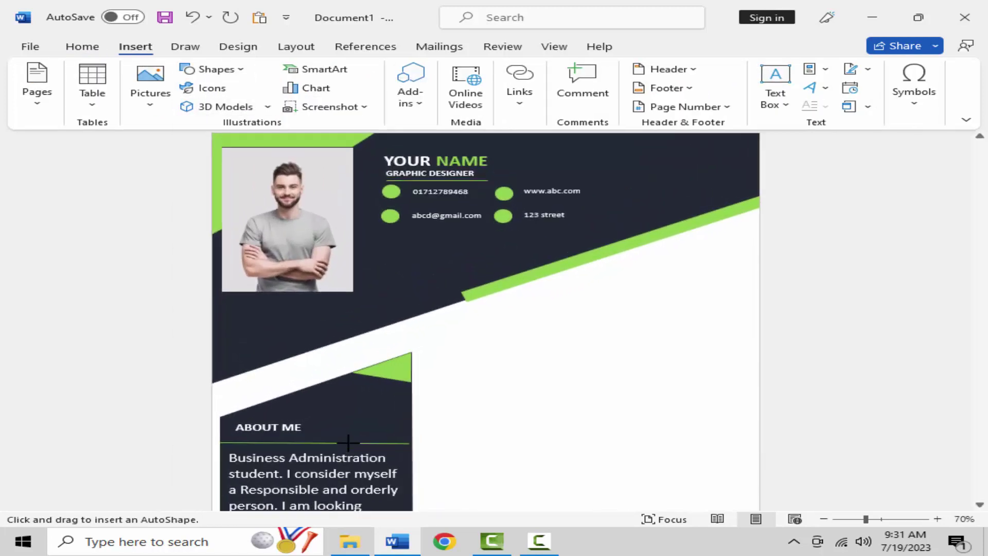
scroll(260, 442, "down", 1)
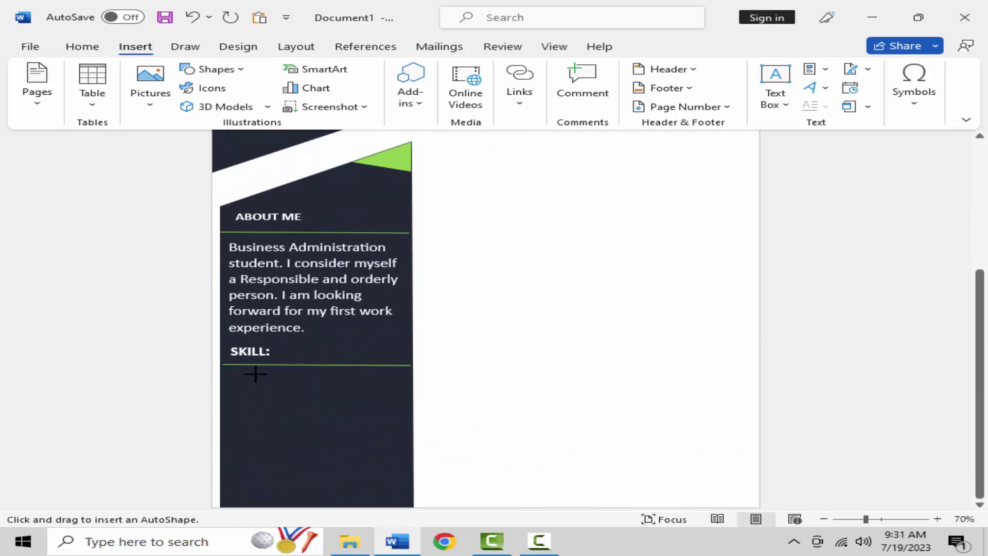
mouse_move(252, 374)
left_mouse_down()
mouse_move(406, 388)
mouse_move(360, 390)
left_mouse_up()
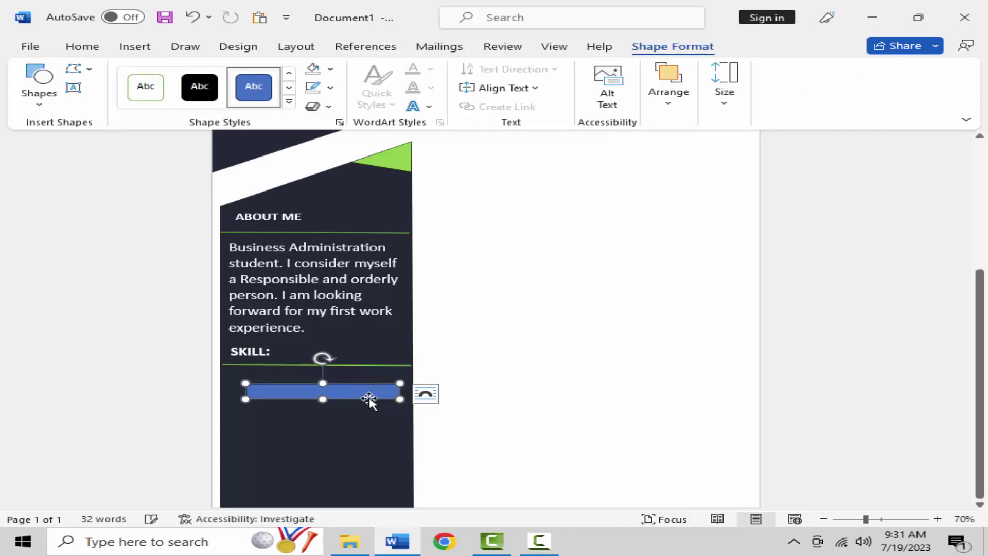
left_click_drag(244, 384, 310, 385)
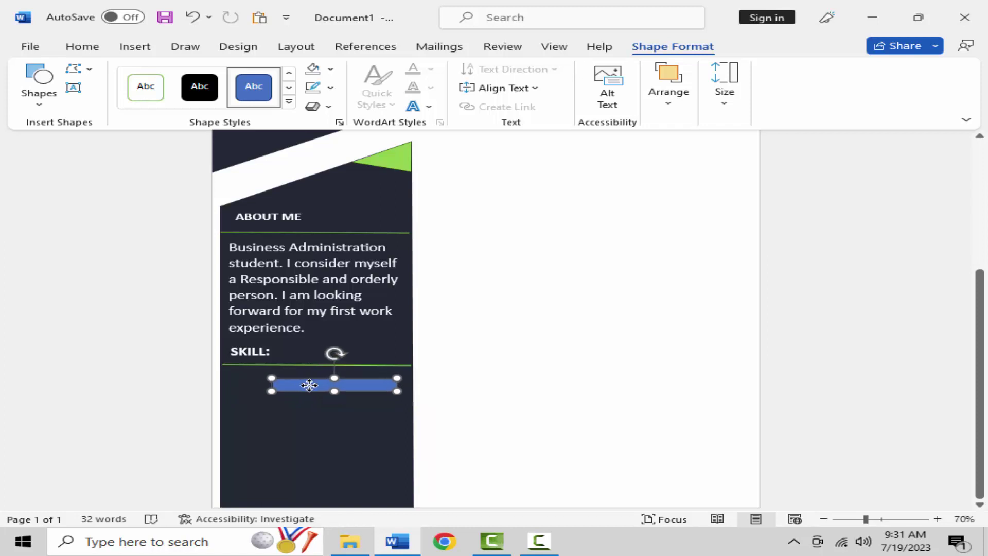
Give the skill bar no outline and a light grey fill
left_click(312, 72)
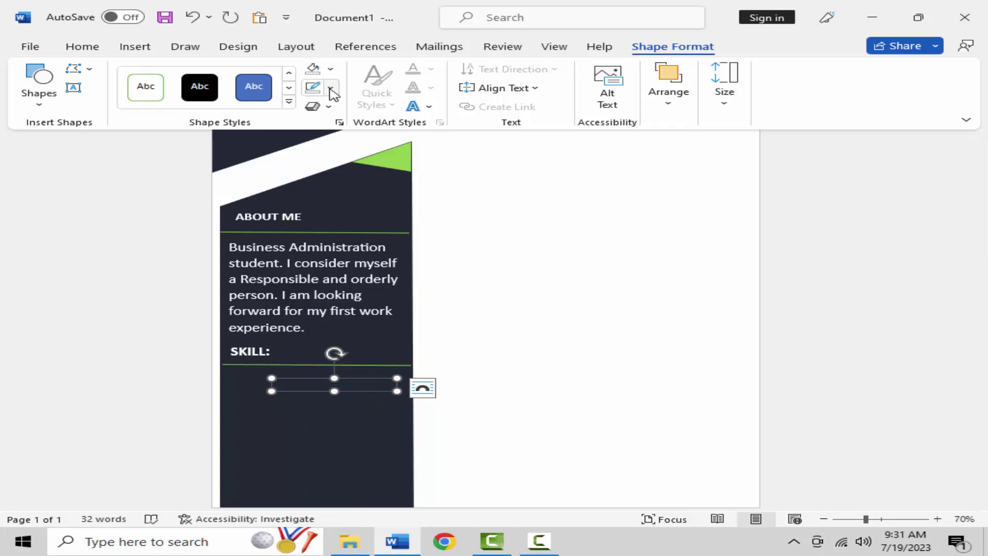
left_click(331, 90)
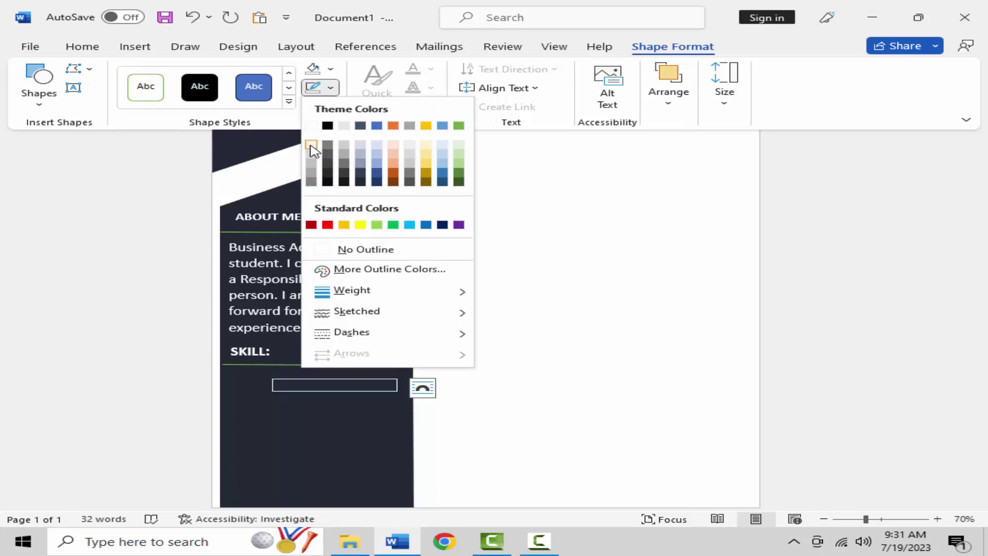
left_click(346, 255)
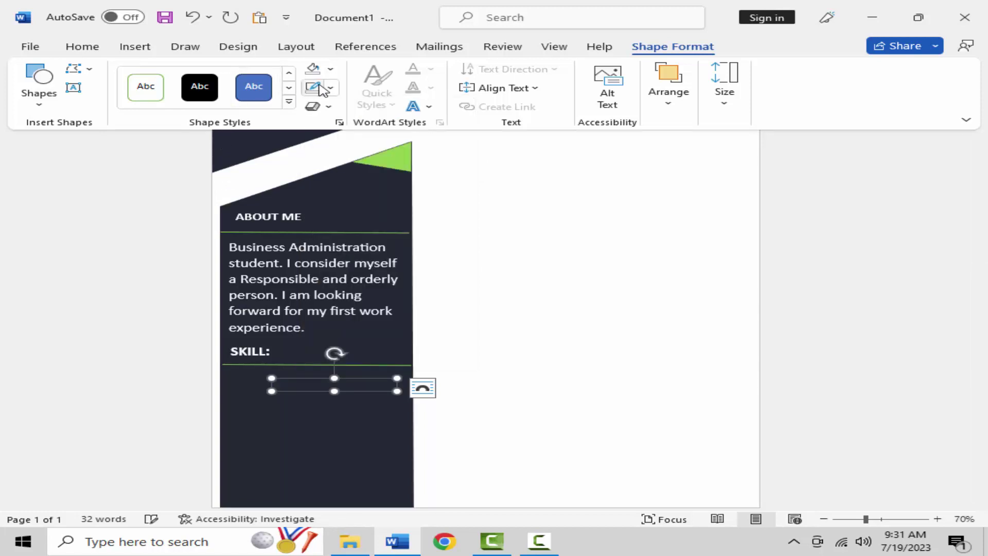
left_click(330, 69)
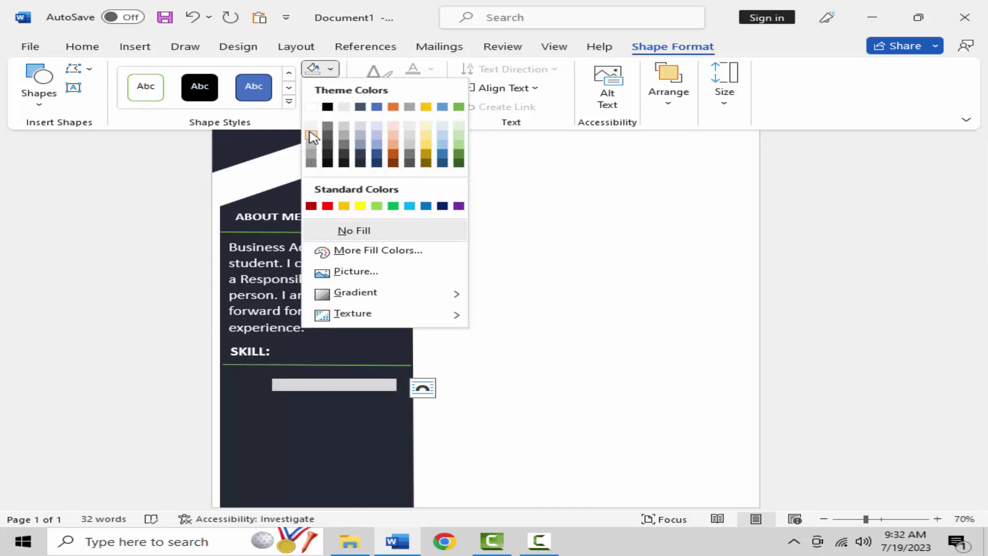
left_click(311, 126)
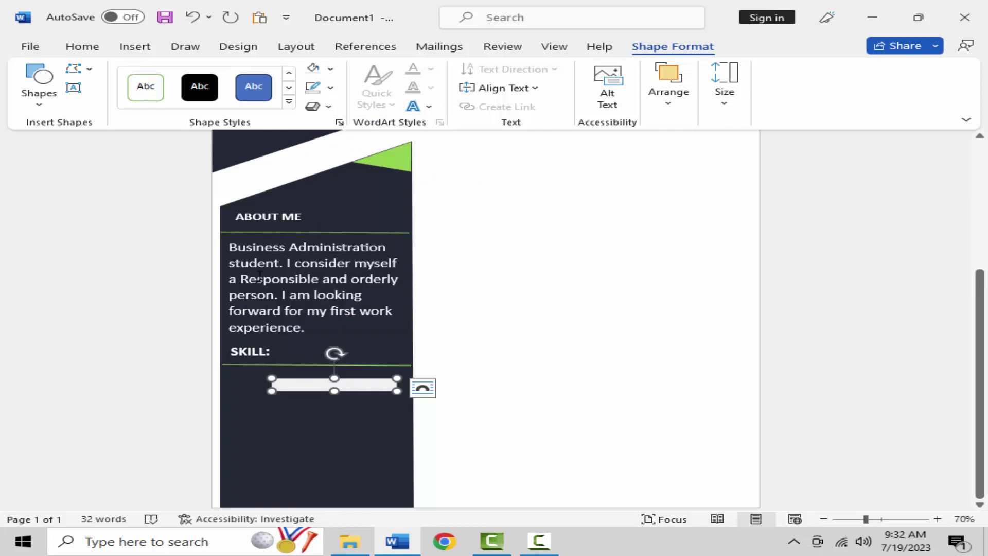
Copy the light grey bar and paste a duplicate
right_click(308, 386)
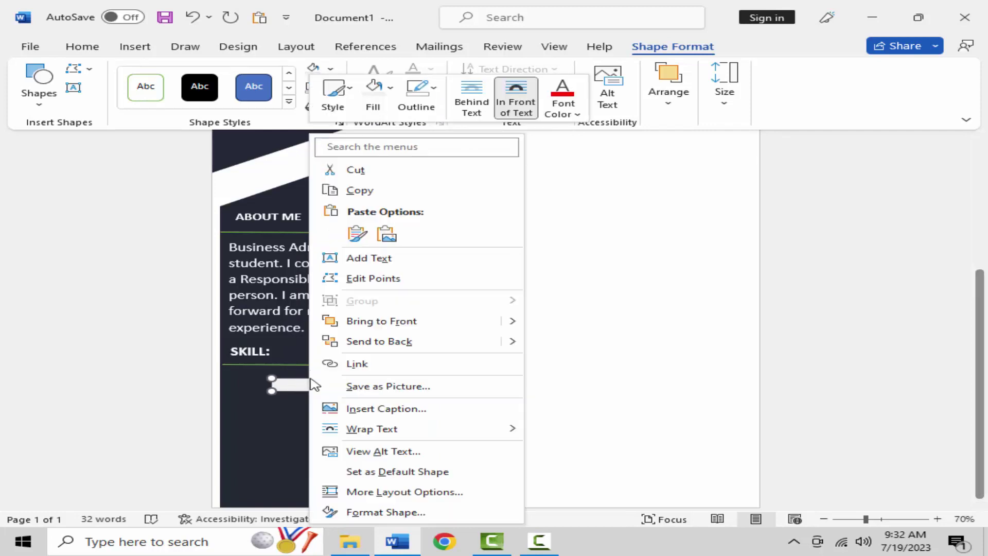
left_click(358, 190)
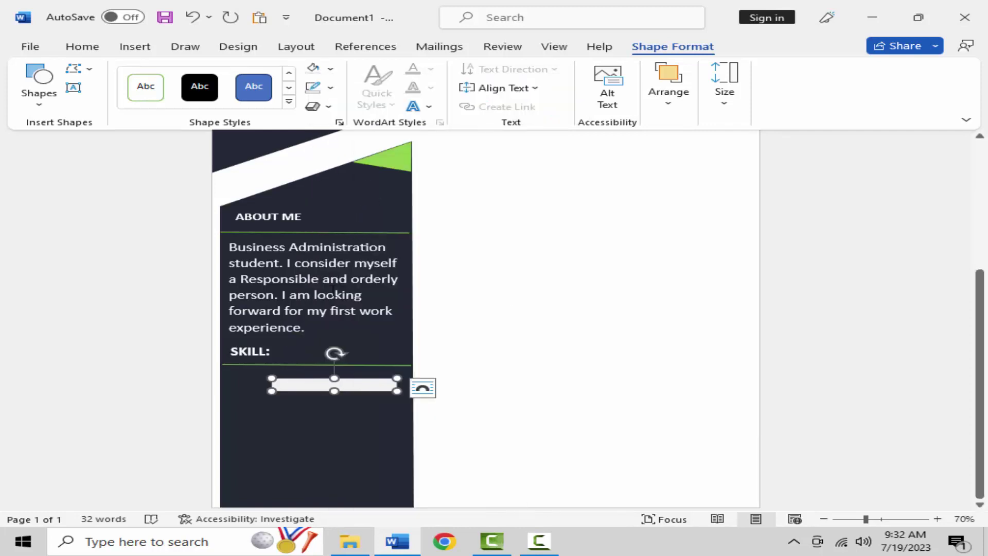
right_click(316, 384)
left_click(364, 230)
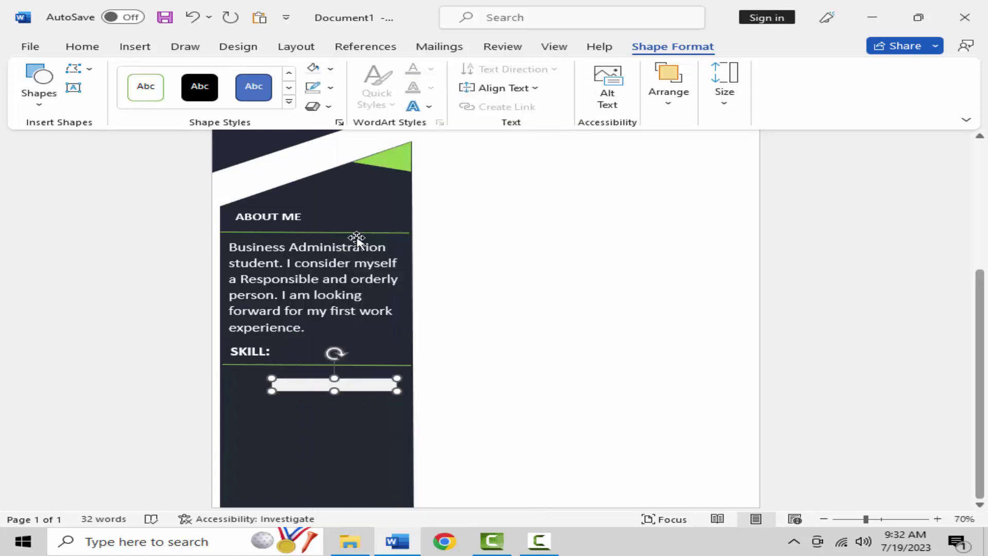
Lay the pasted bar over the grey track, fill it green, and group both bars
left_click_drag(315, 350, 276, 389)
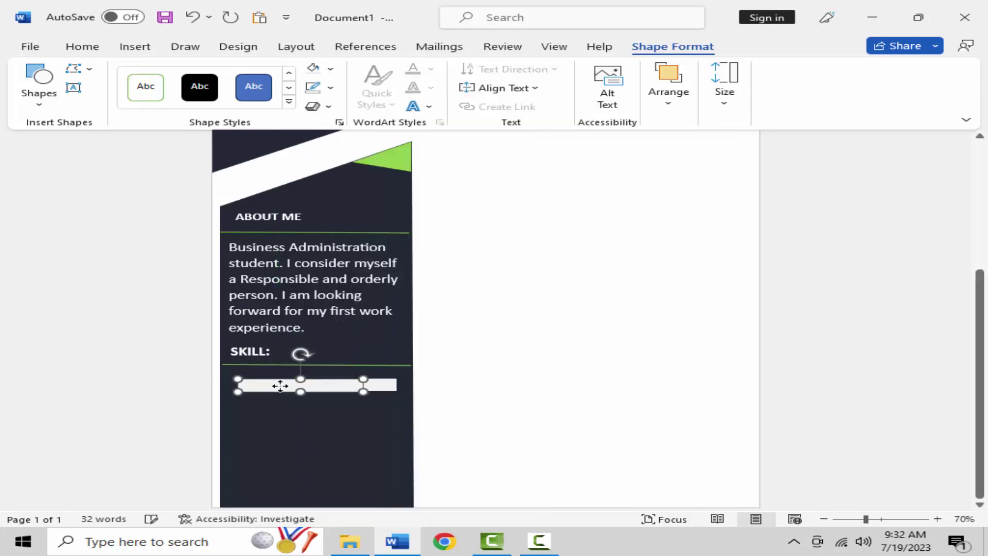
left_click(330, 68)
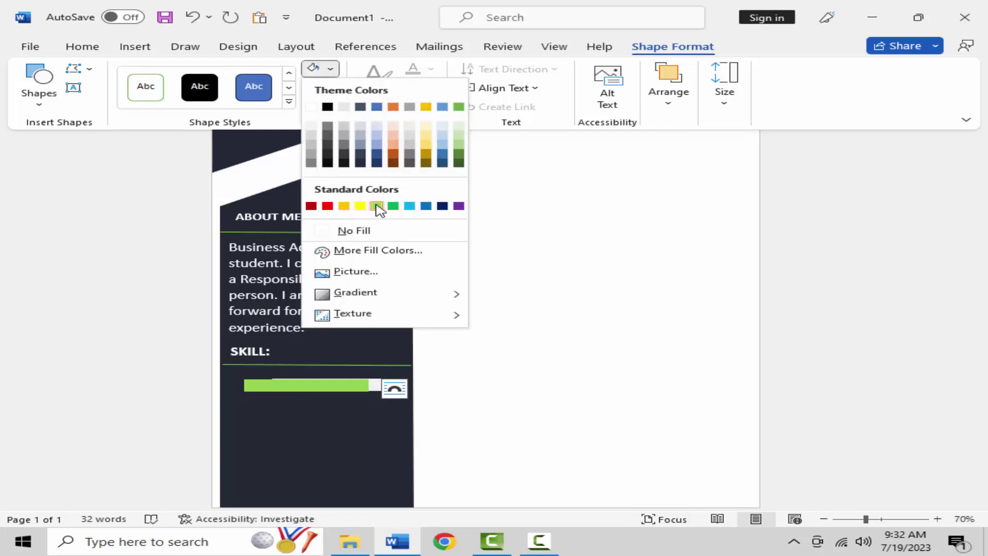
left_click(377, 205)
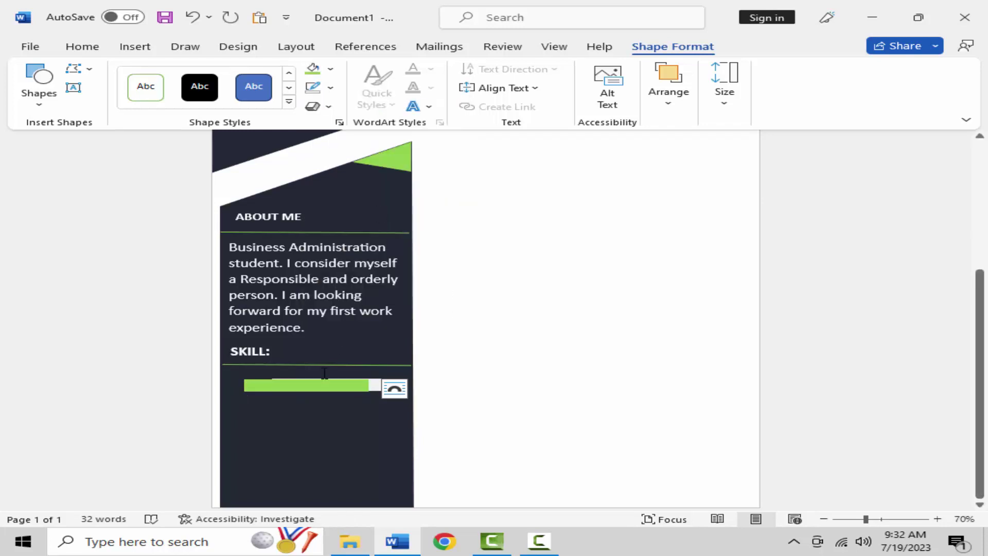
left_click(373, 419)
left_click(341, 389)
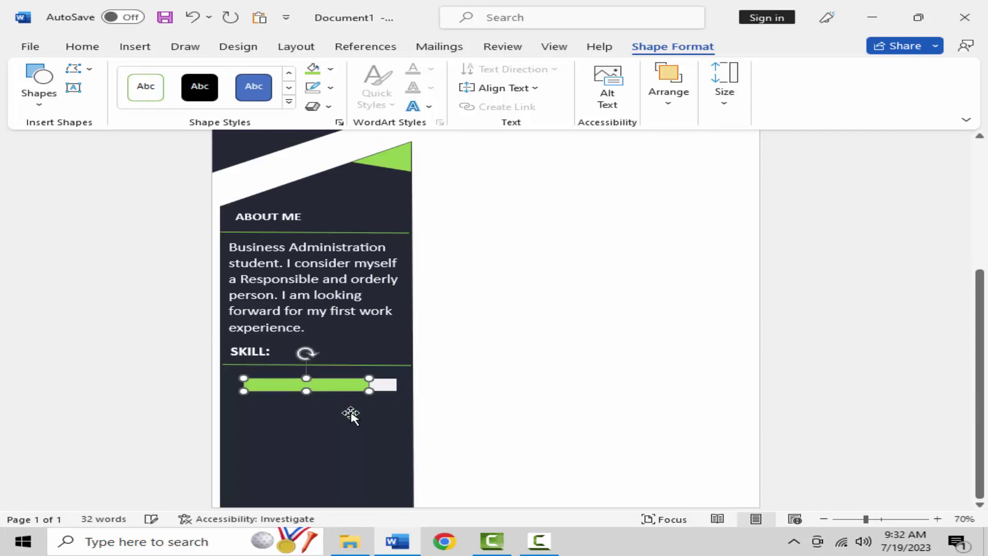
left_click(348, 412)
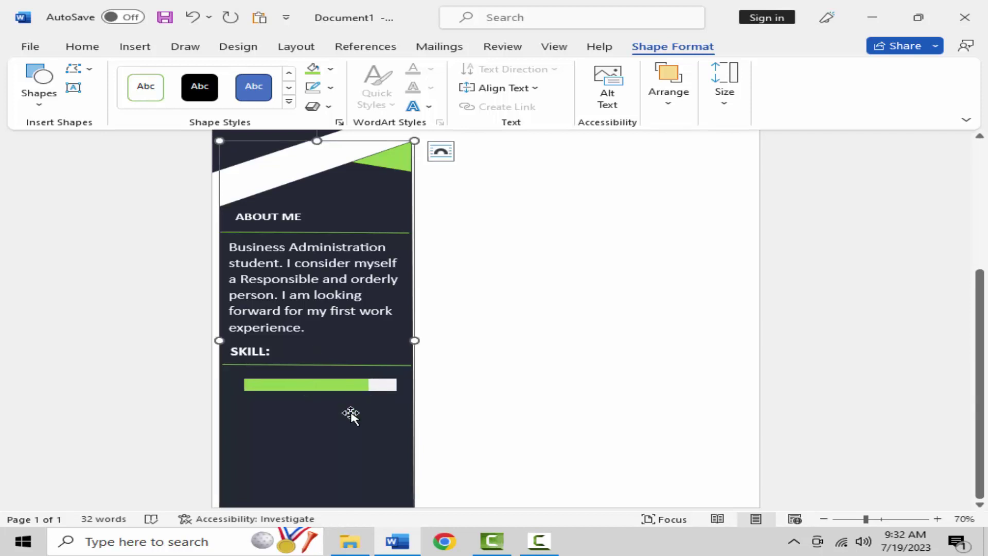
left_click(332, 387)
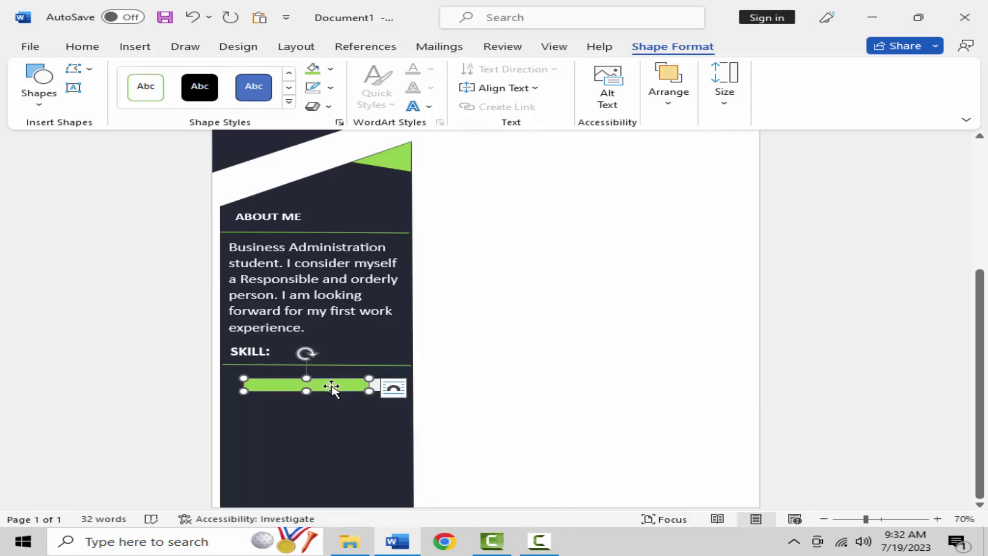
left_click(378, 387, "shift")
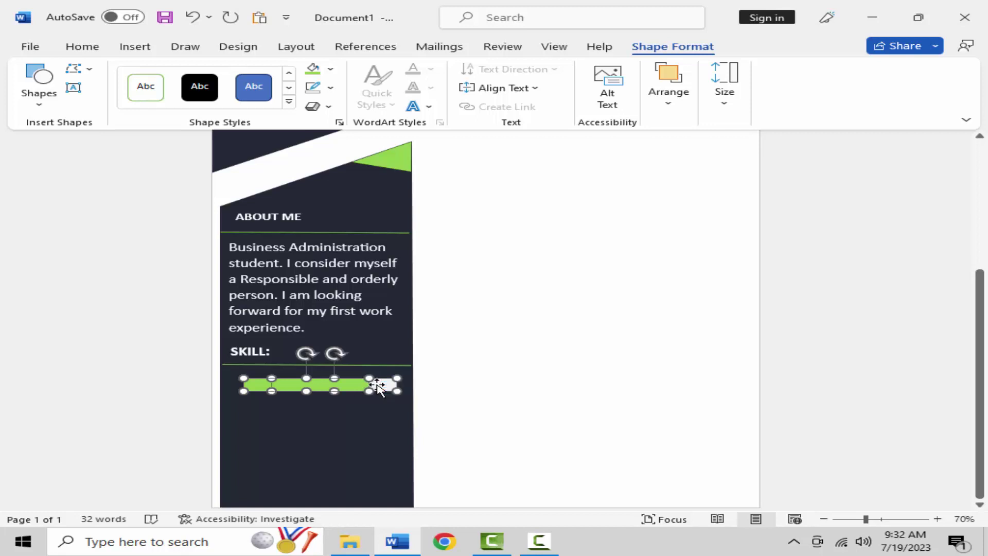
right_click(342, 387)
mouse_move(396, 160)
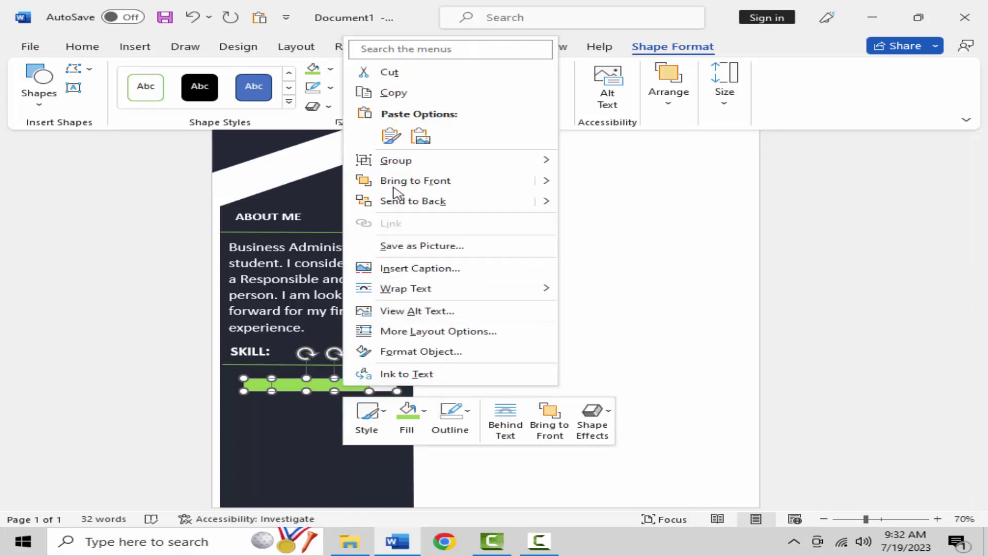
left_click(576, 163)
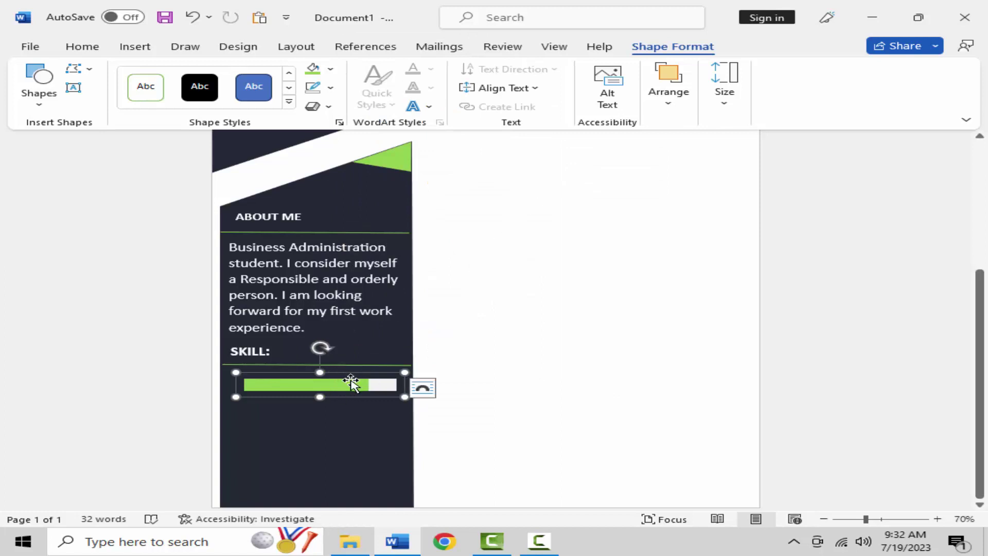
Paste two copies of the grouped skill bar and stack them below the first
right_click(350, 383)
key("Escape")
right_click(332, 384)
left_click(379, 133)
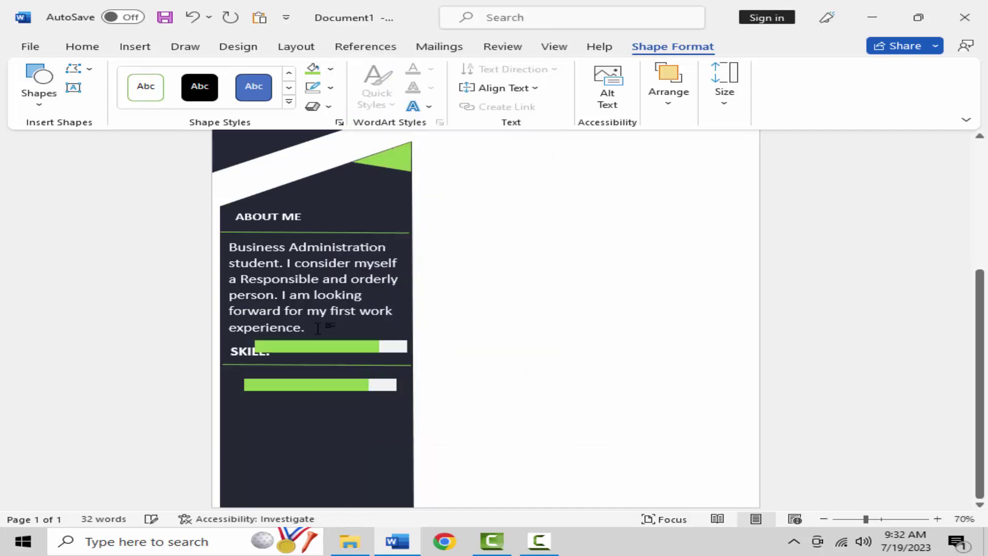
left_click_drag(332, 351, 322, 435)
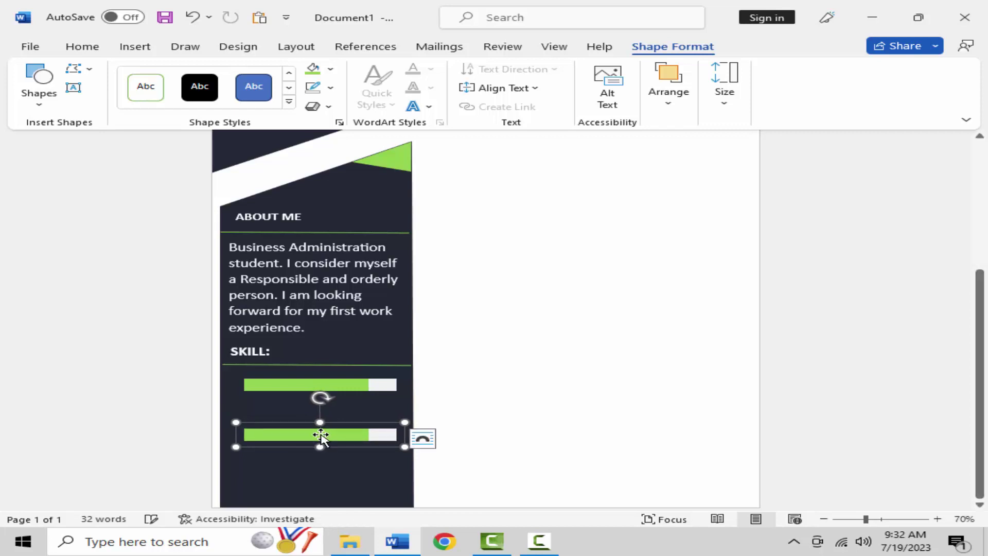
right_click(321, 435)
left_click(369, 185)
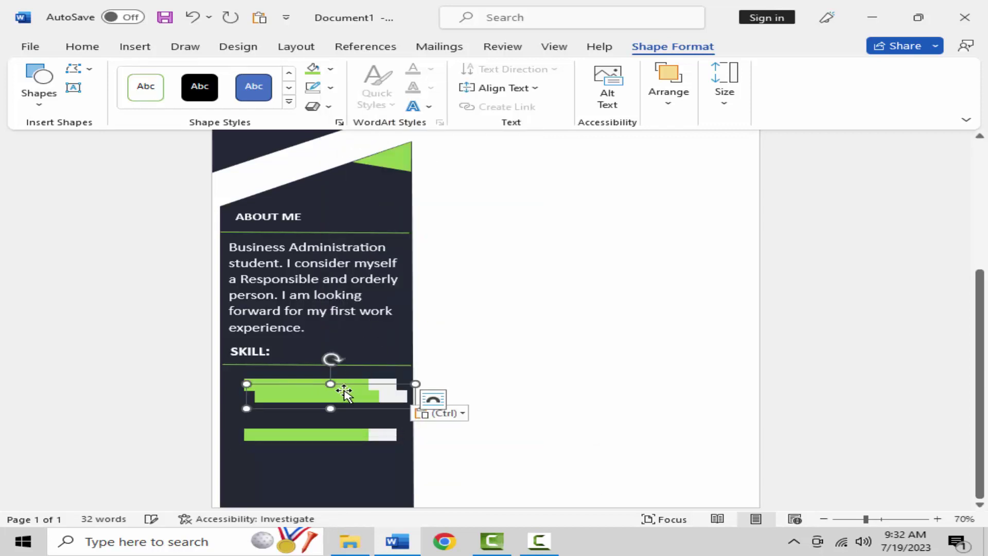
left_click_drag(342, 392, 331, 473)
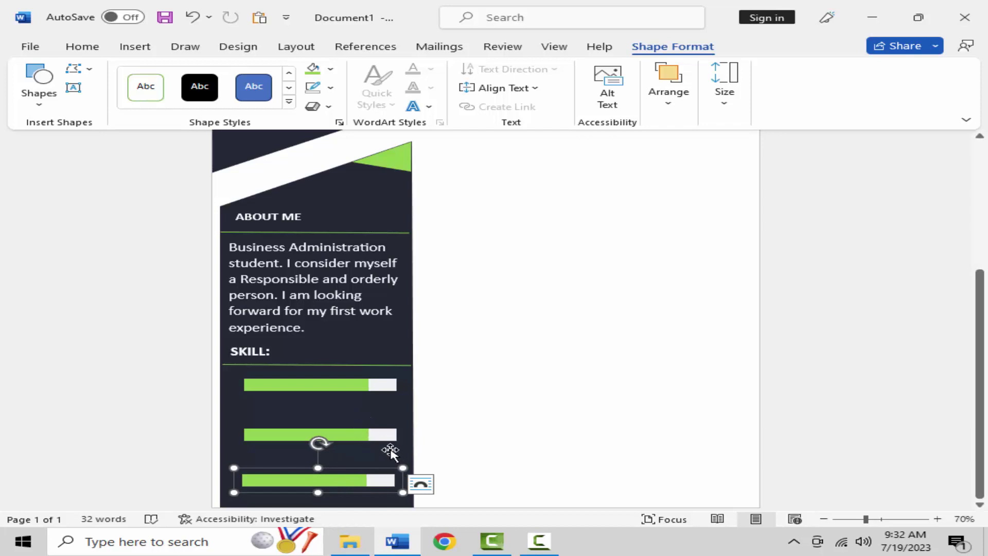
Line up the three stacked skill bars vertically
key("ctrl+z")
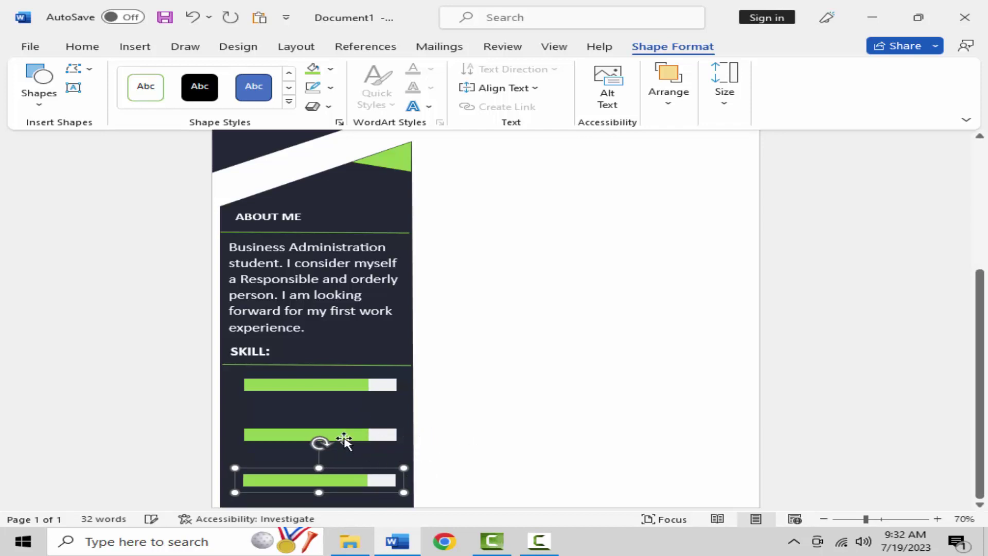
left_click(344, 387)
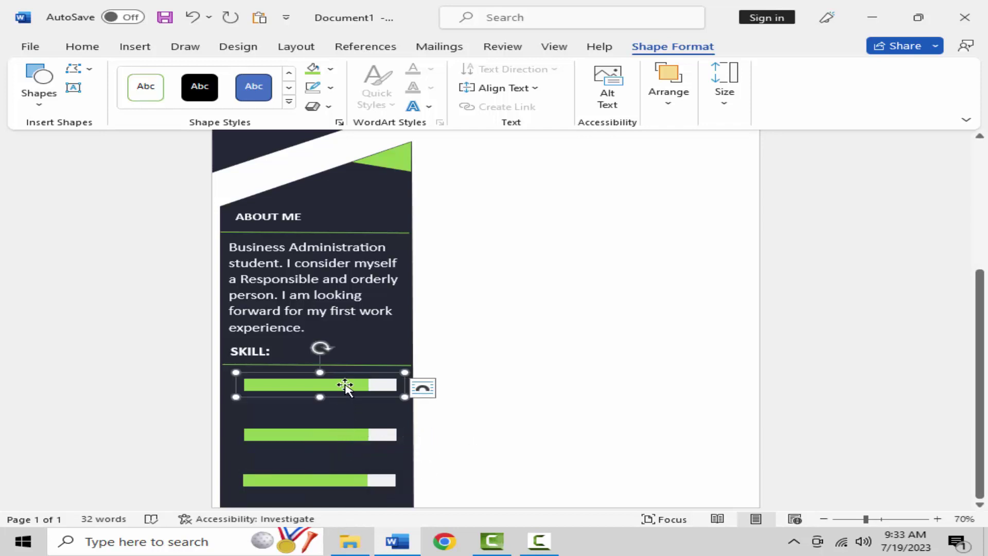
key("Down")
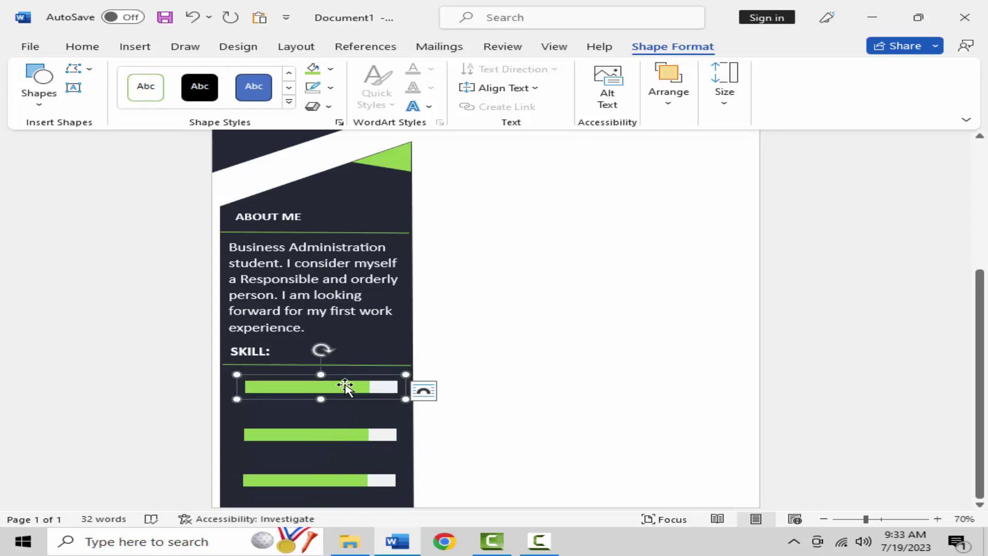
left_click(530, 403)
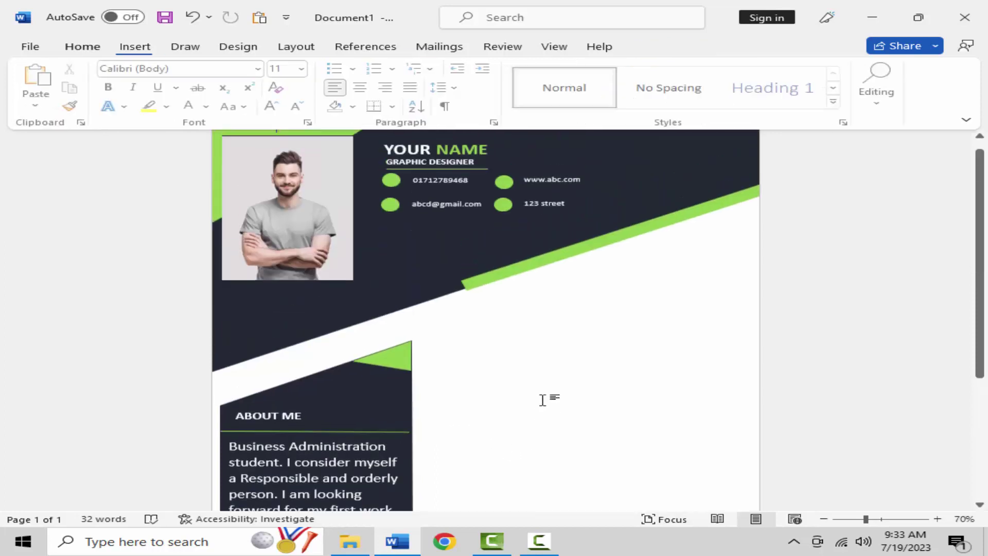
scroll(508, 392, "down", 2)
scroll(509, 392, "down", 2)
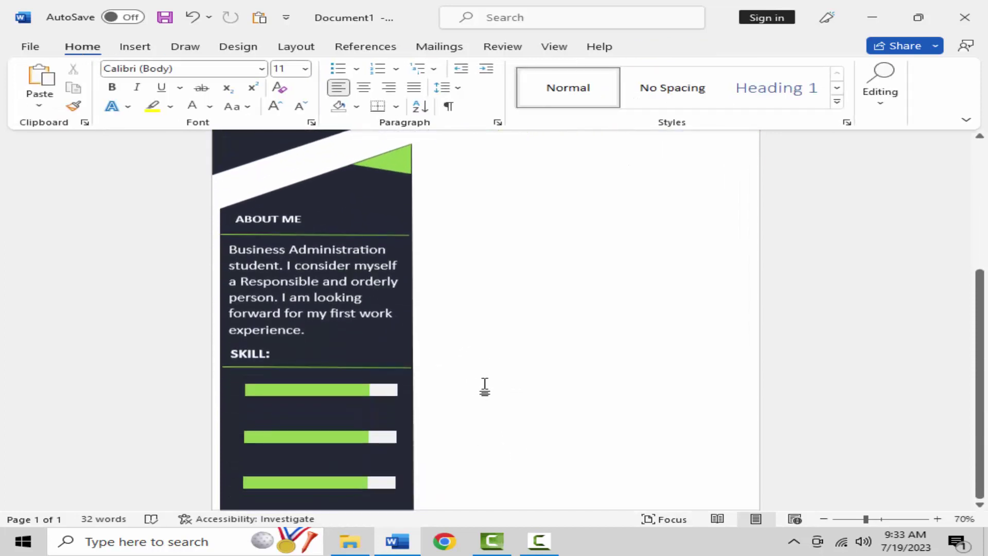
left_click(309, 480)
left_click_drag(309, 480, 310, 480)
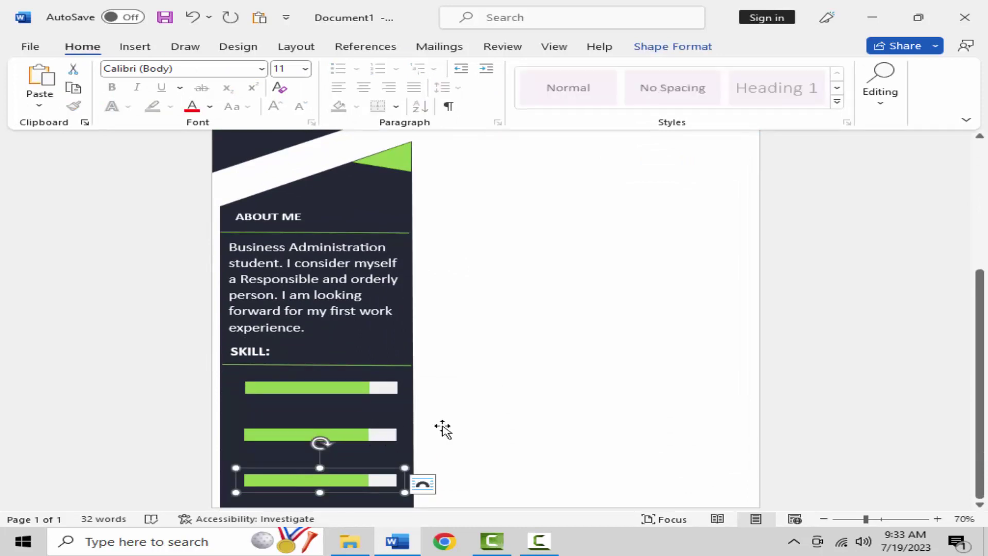
left_click(364, 437)
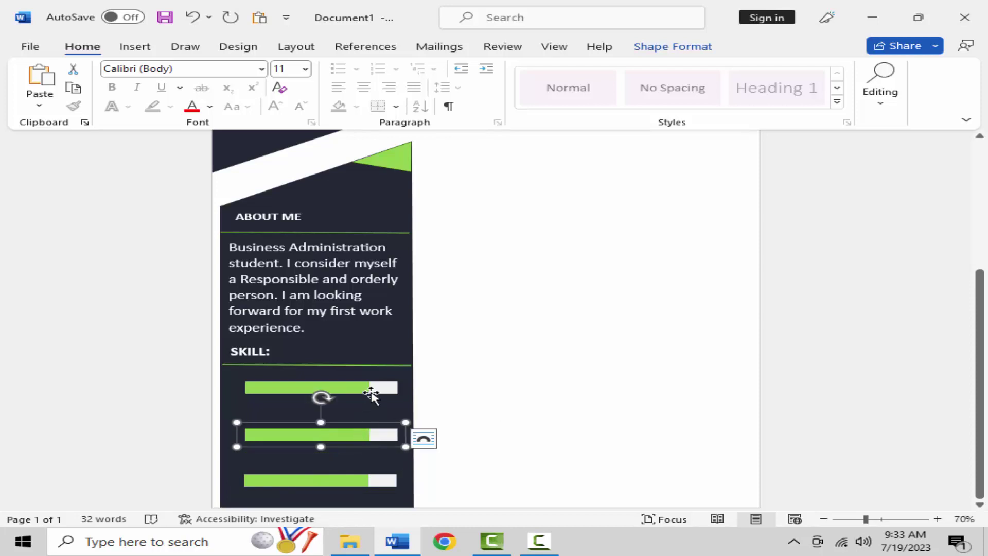
left_click(595, 419)
scroll(490, 416, "up", 3)
scroll(443, 390, "down", 2)
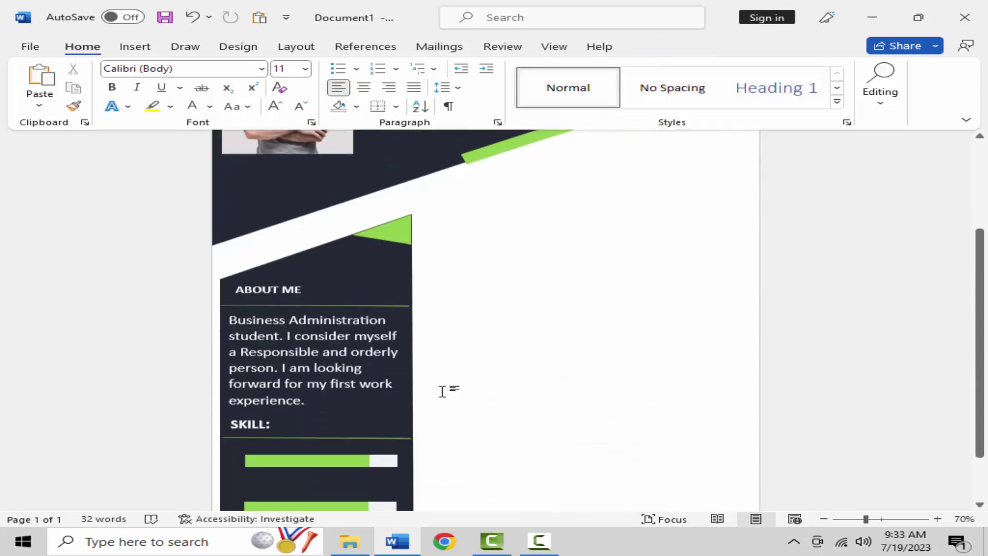
scroll(266, 365, "down", 1)
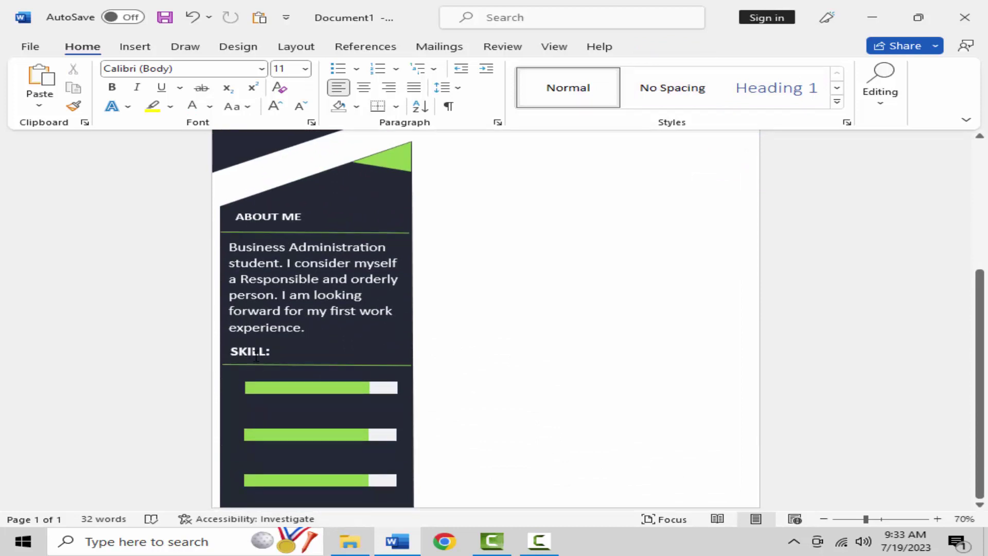
Copy the SKILL: text box onto the first green bar and change it to SKILL 1
left_click(252, 353)
left_click(251, 340)
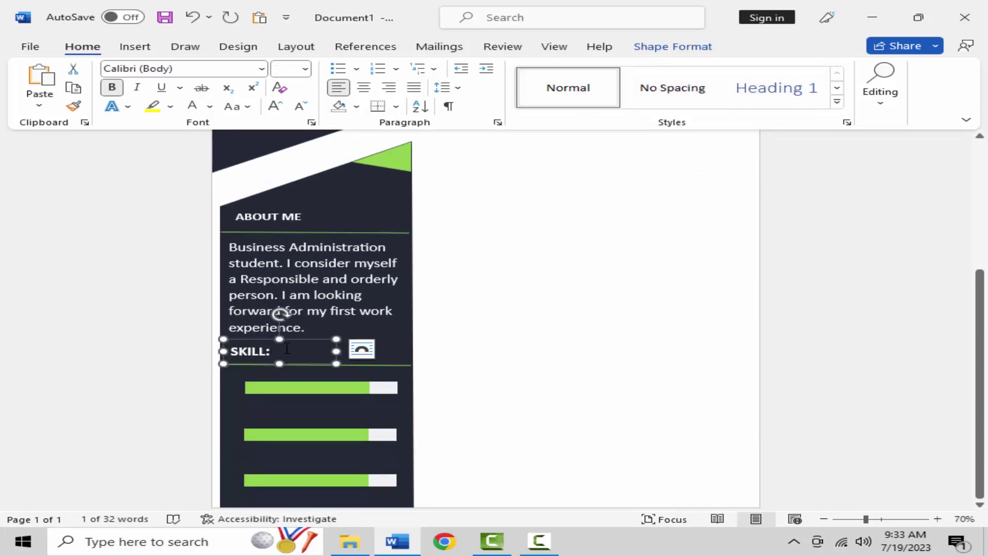
right_click(269, 352)
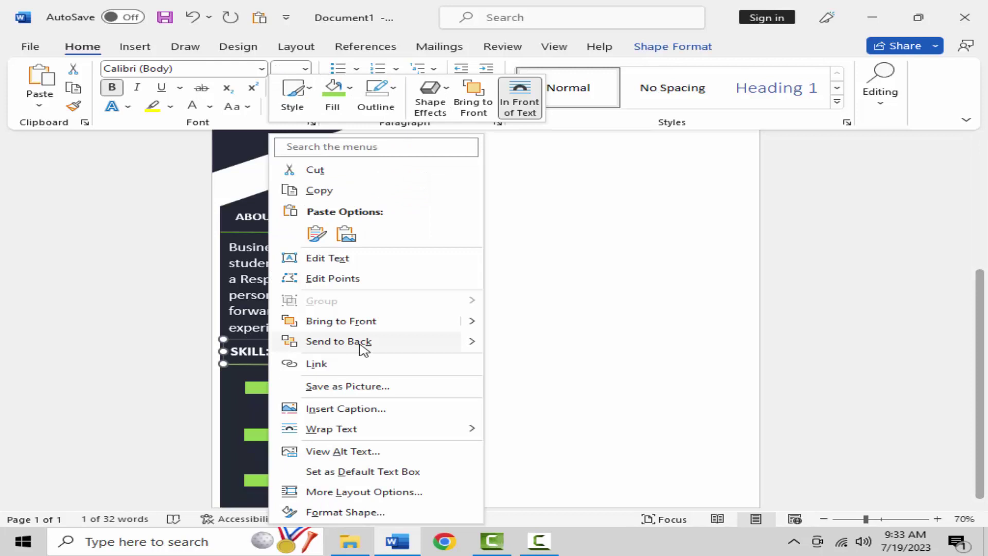
left_click(348, 191)
right_click(301, 352)
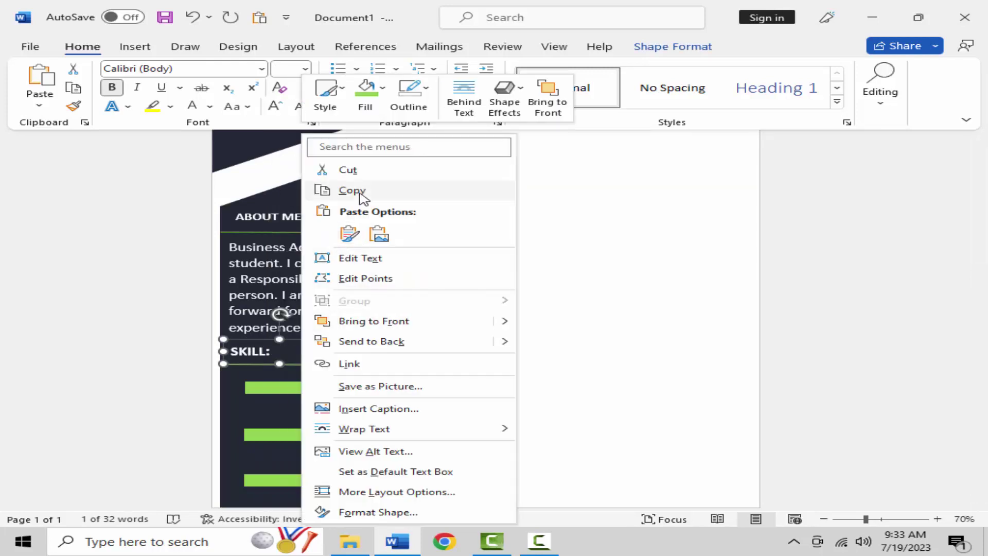
left_click(350, 233)
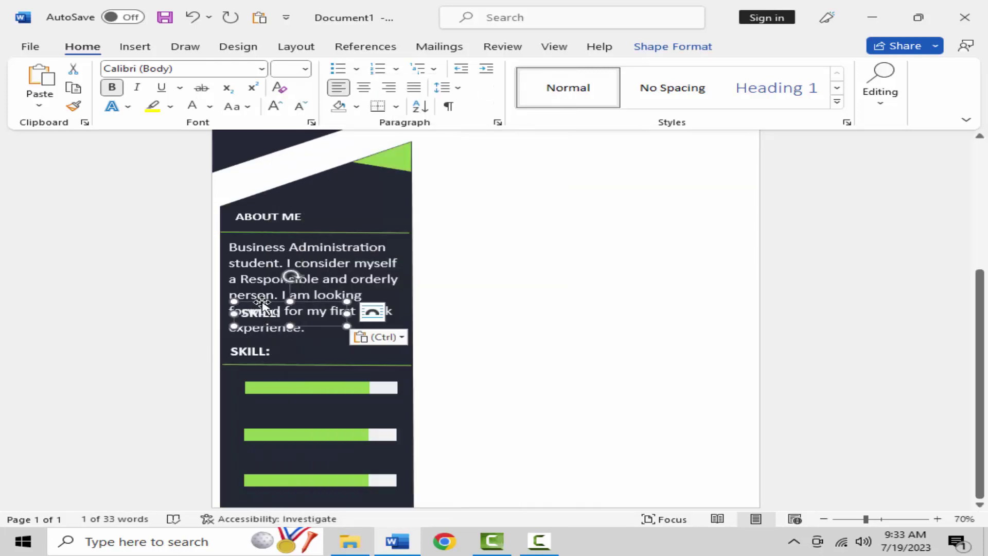
mouse_move(271, 297)
left_mouse_down()
mouse_move(306, 367)
mouse_move(325, 365)
left_mouse_up()
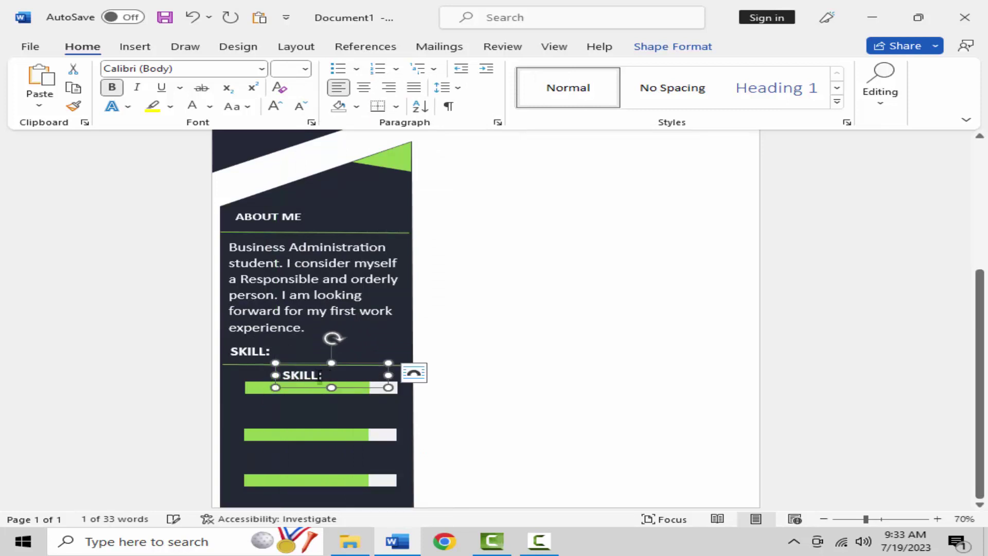
key("BackSpace")
type("1")
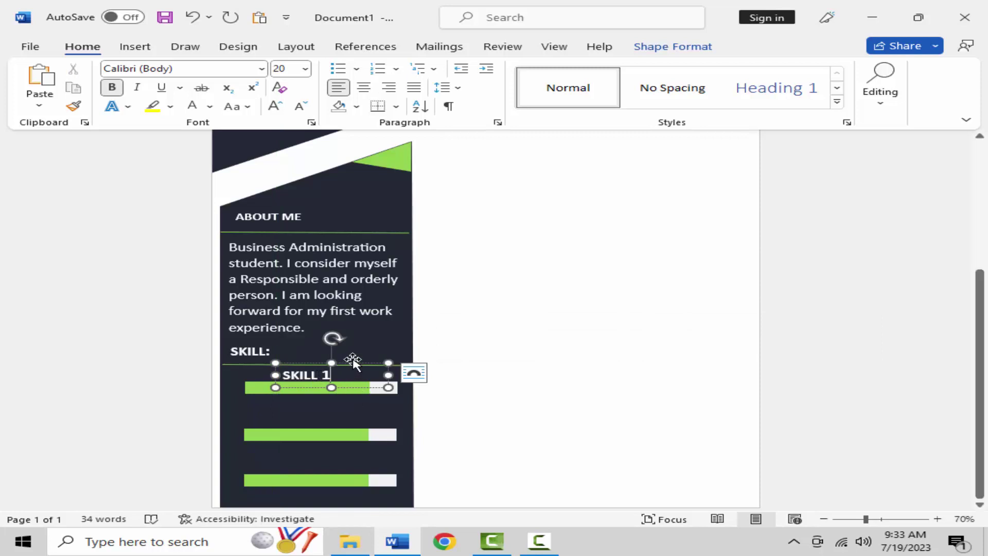
Duplicate the SKILL 1 label over the second bar and edit it to SKILL 2
right_click(354, 362)
left_click(412, 190)
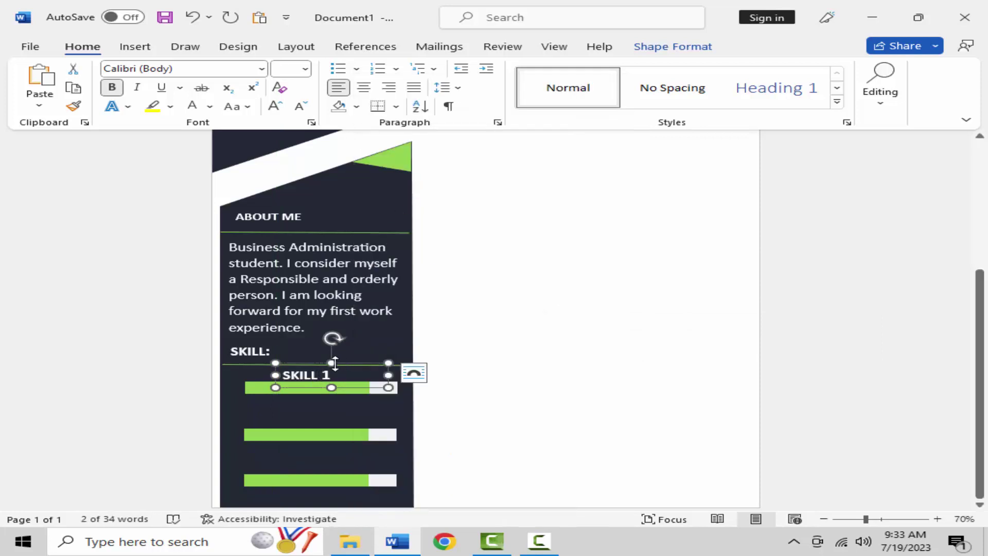
right_click(348, 373)
left_click(392, 234)
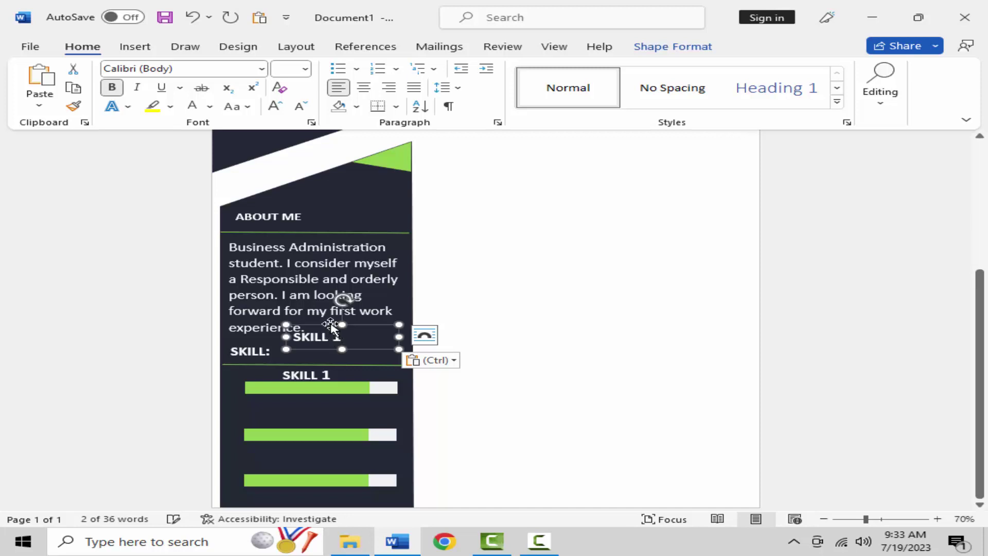
left_click_drag(325, 366, 317, 404)
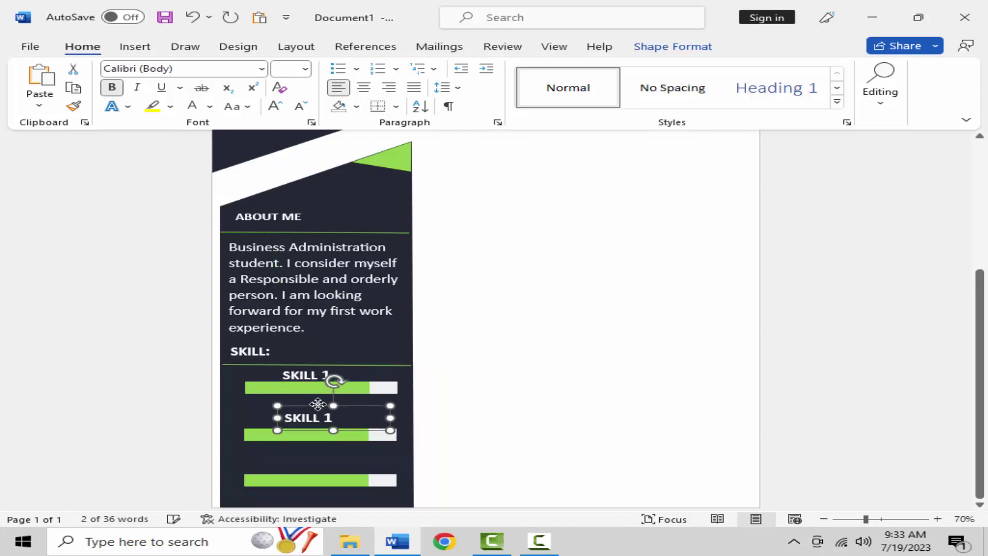
double_click(325, 417)
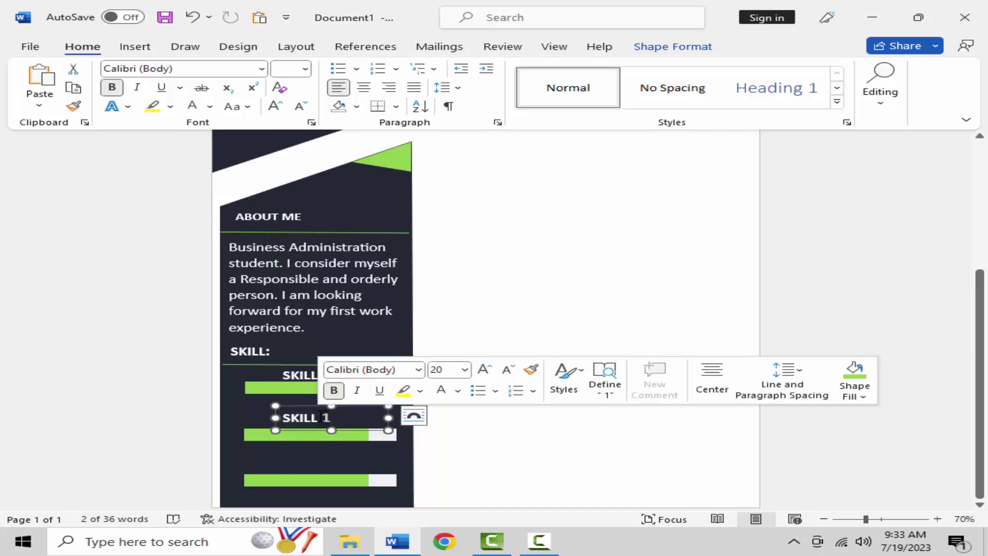
type("2")
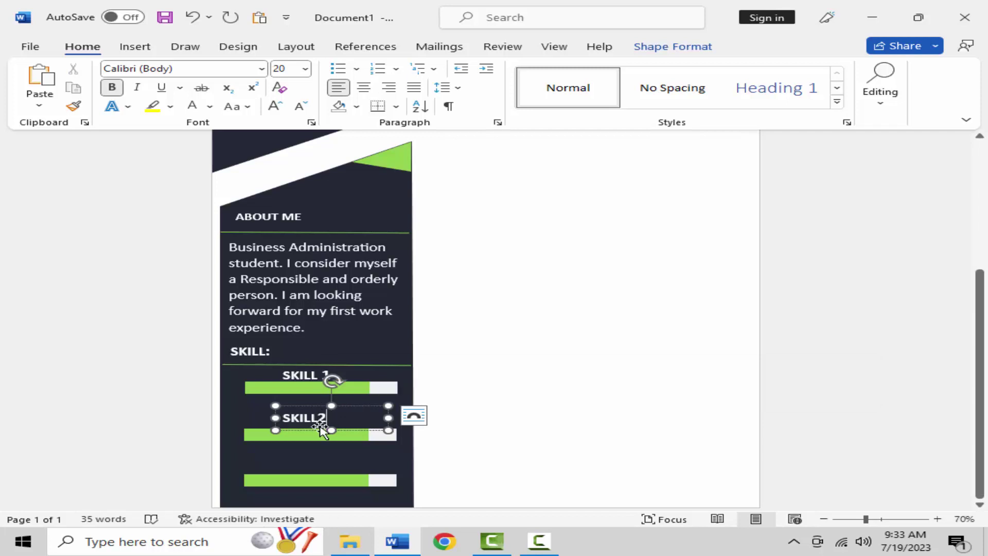
key("BackSpace")
Paste another label over the third bar and change it to SKILL 3
right_click(358, 406)
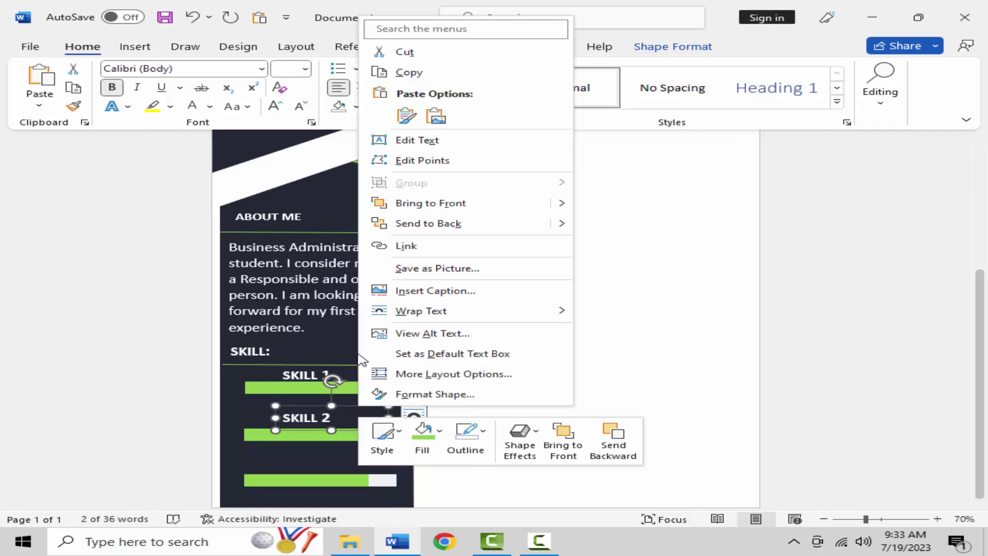
left_click(407, 116)
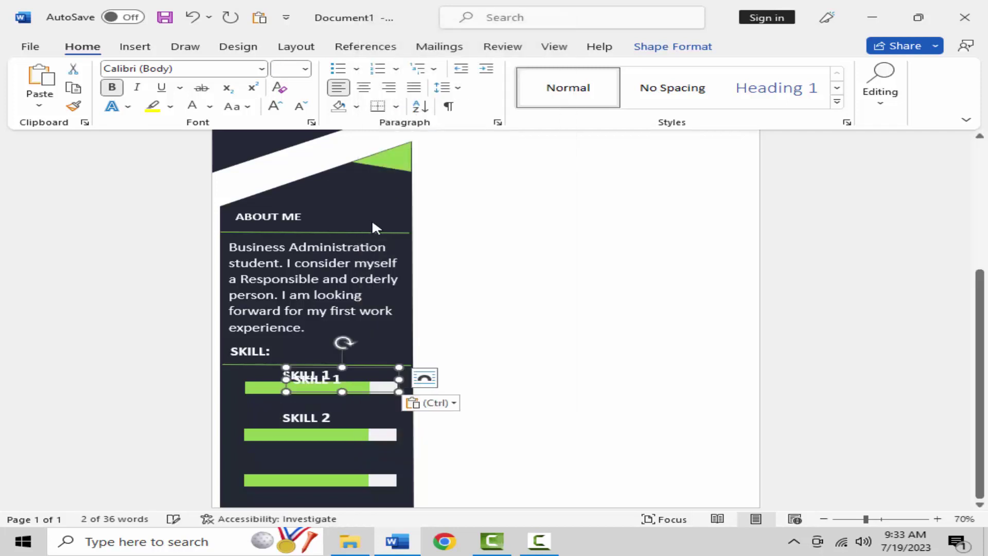
left_click_drag(318, 369, 315, 451)
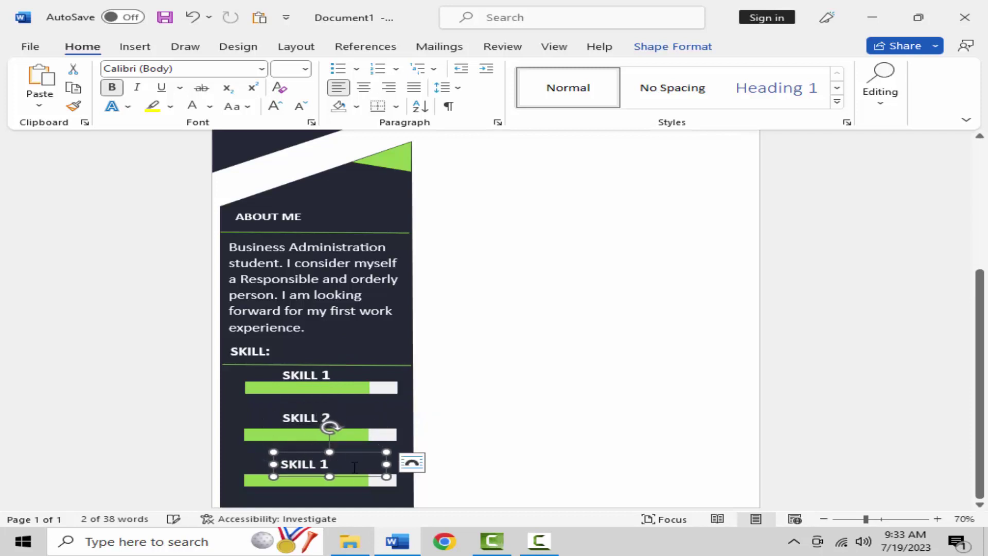
double_click(323, 465)
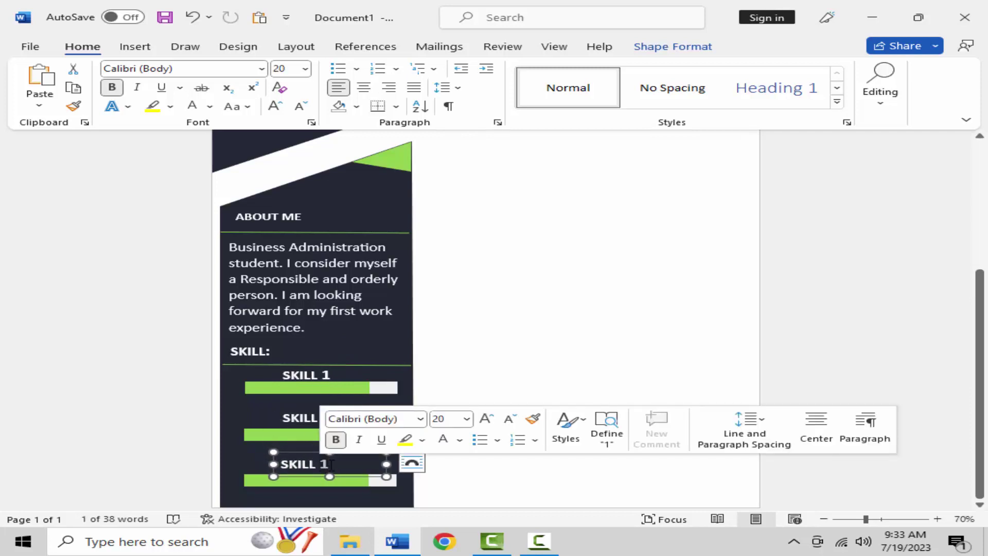
type("3")
left_click(511, 400)
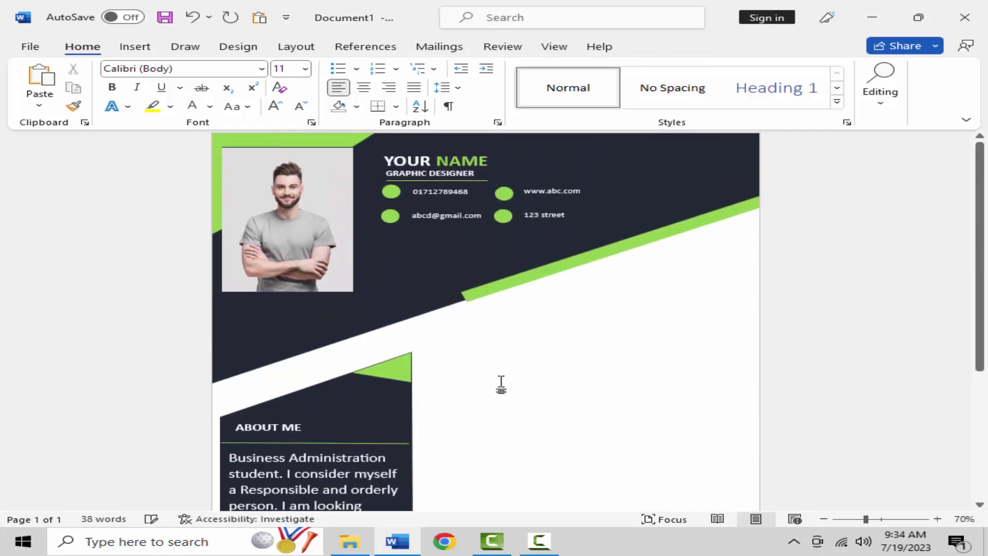
Draw a no-fill text box right of the sidebar, below the diagonal band
scroll(502, 384, "down", 1, "ctrl")
scroll(501, 381, "down", 1, "ctrl")
scroll(502, 375, "down", 1, "ctrl")
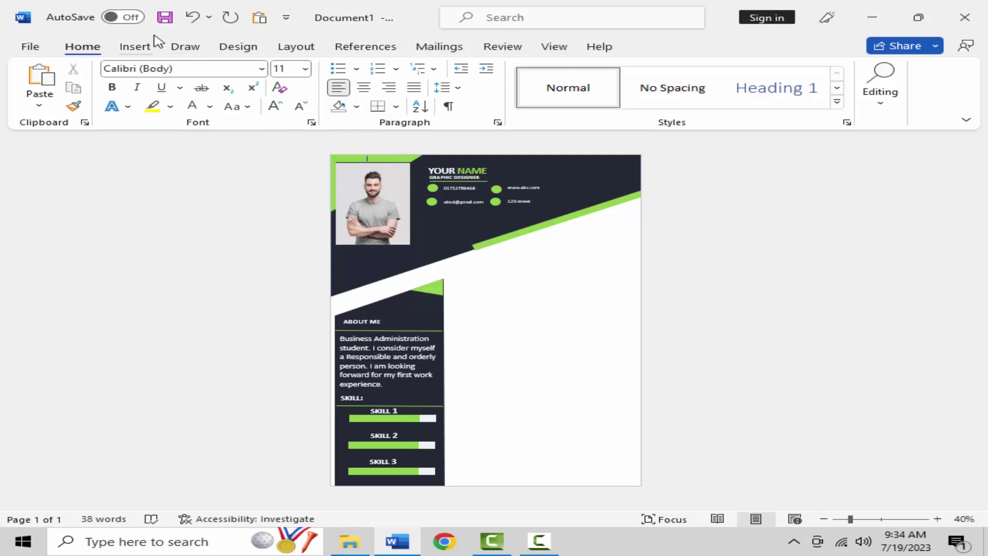
left_click(136, 47)
left_click(208, 69)
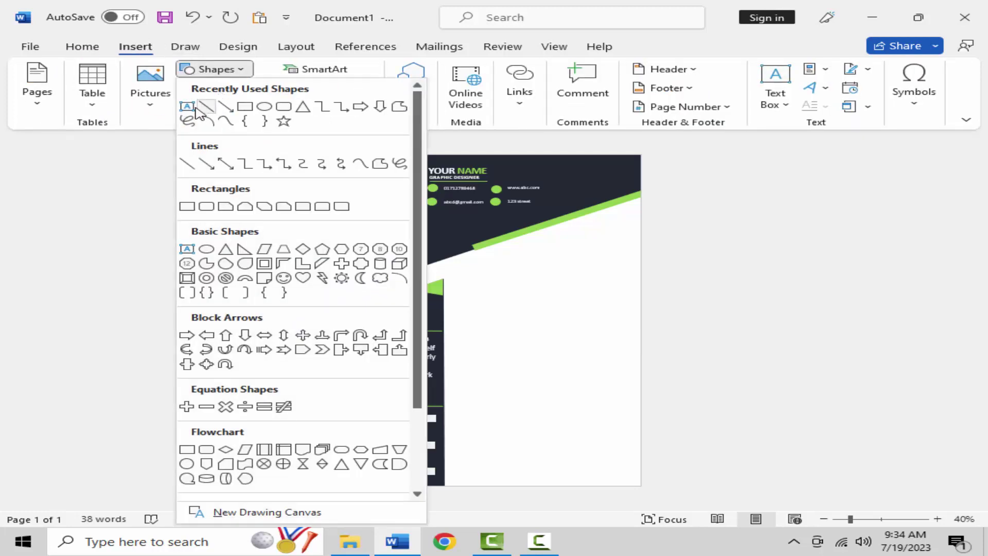
left_click(187, 105)
mouse_move(473, 262)
left_mouse_down()
mouse_move(636, 284)
mouse_move(595, 285)
left_mouse_up()
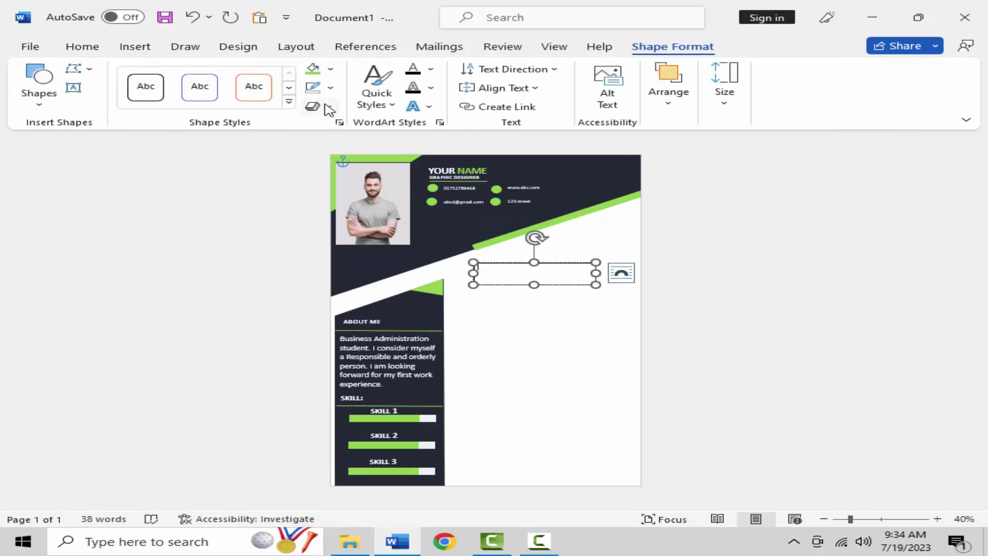
left_click(333, 72)
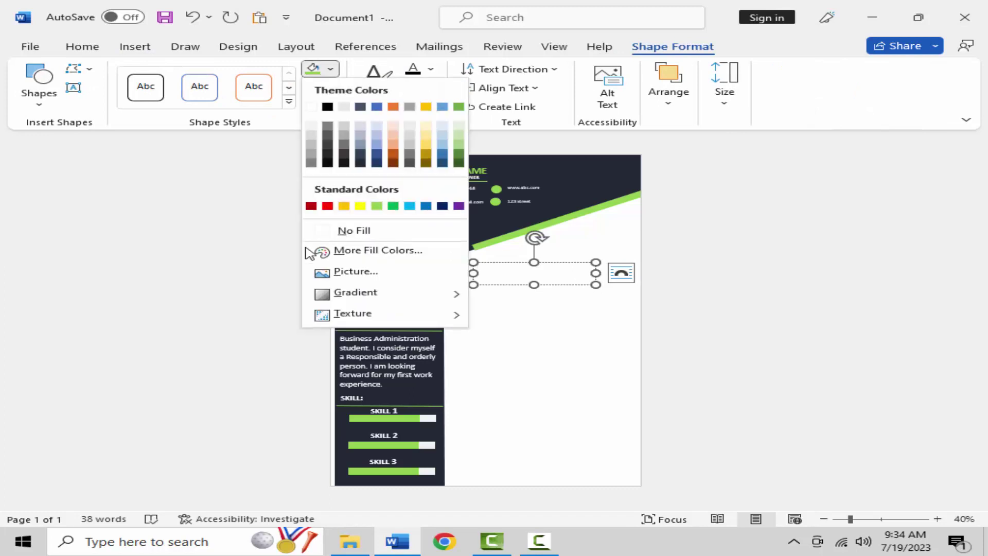
left_click(329, 232)
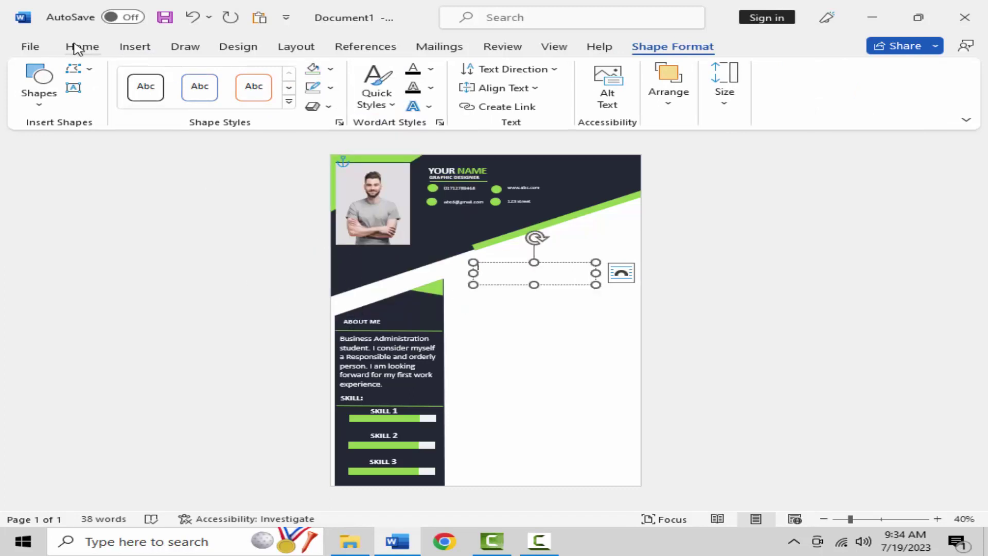
Make the text box a green, size-22 EDUCATION heading and shift it slightly left
left_click(77, 47)
type("EDUCATION")
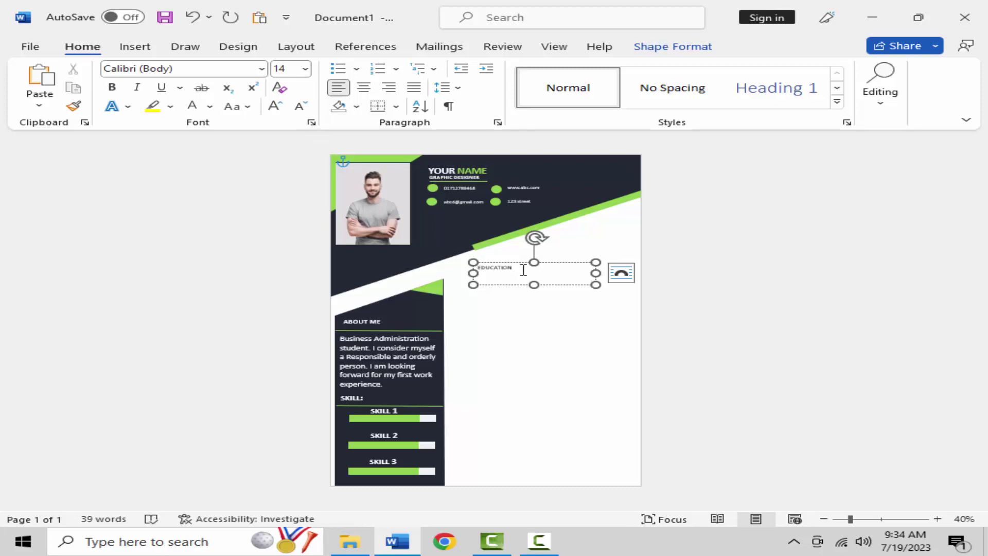
left_click_drag(523, 270, 474, 267)
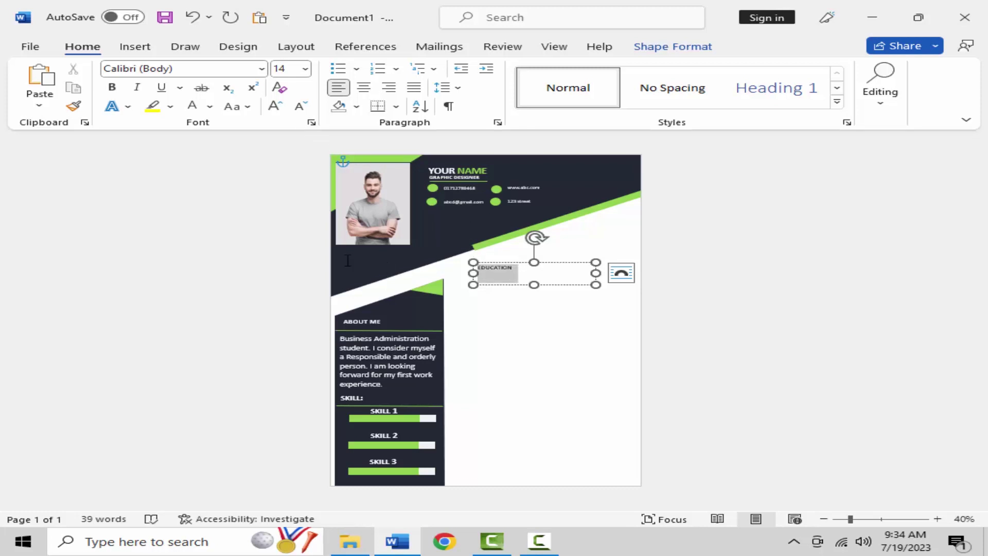
left_click(209, 108)
left_click(256, 267)
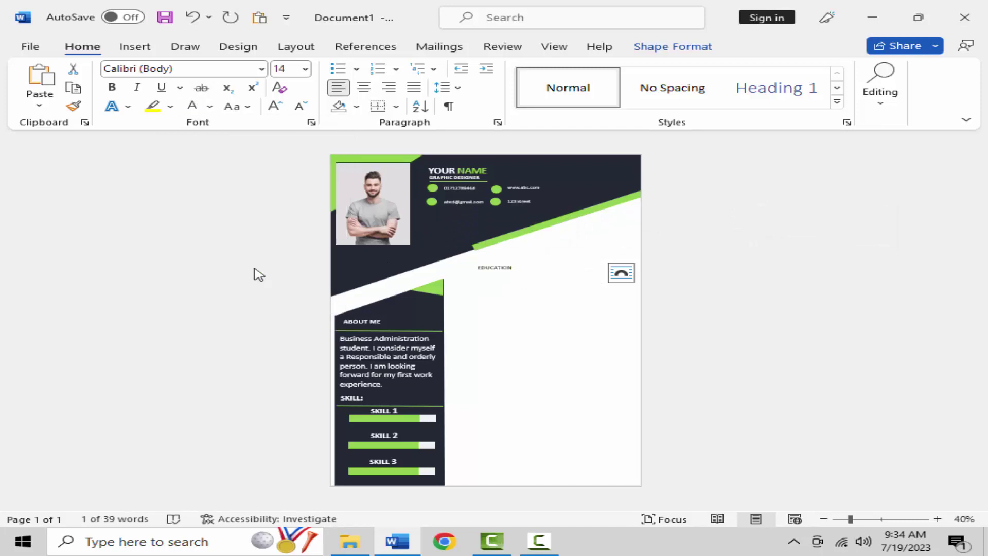
left_click(276, 111)
left_click(276, 111)
left_click(277, 111)
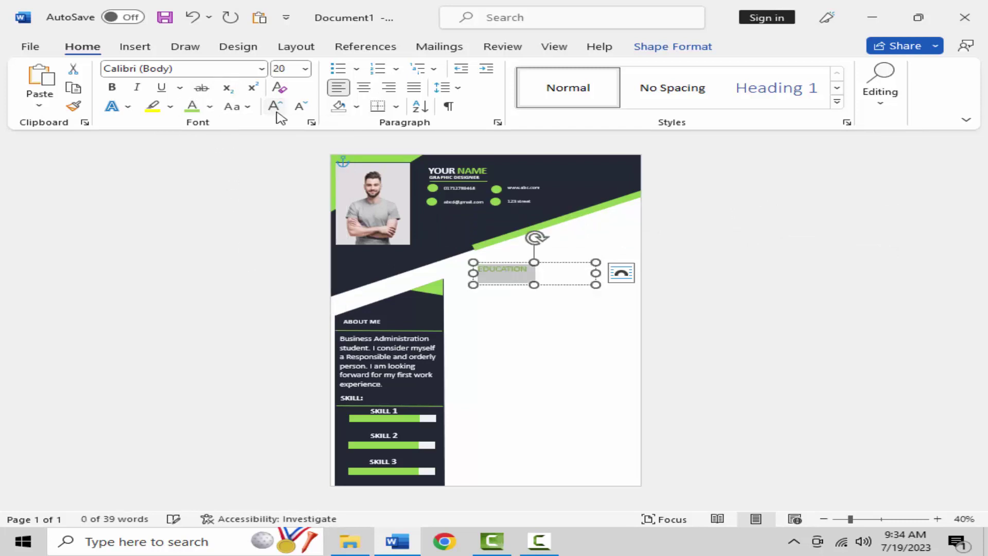
left_click(276, 110)
left_click(582, 339)
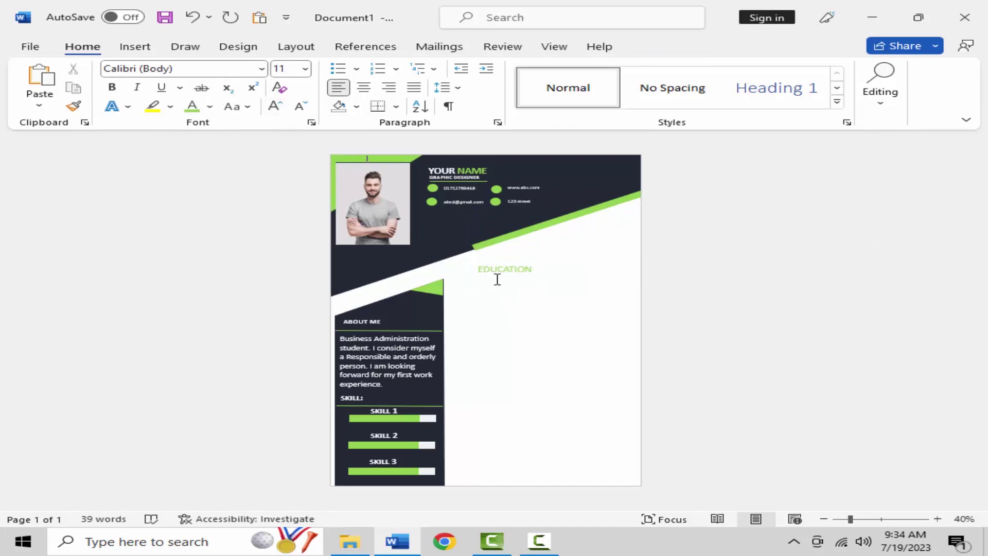
left_click(495, 270)
left_click_drag(494, 265, 479, 263)
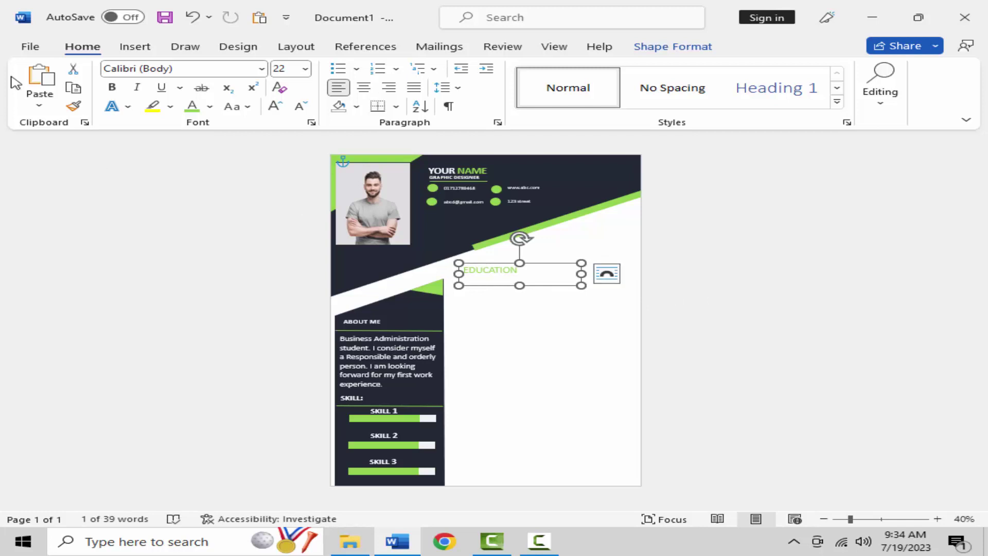
Draw a horizontal line under EDUCATION to the right edge and colour it light green
left_click(136, 46)
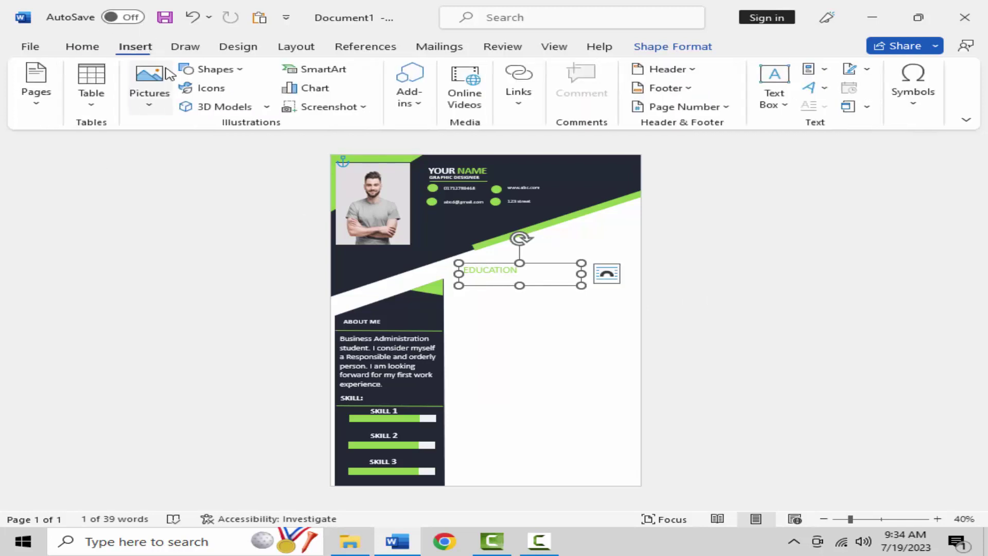
left_click(218, 70)
left_click(222, 109)
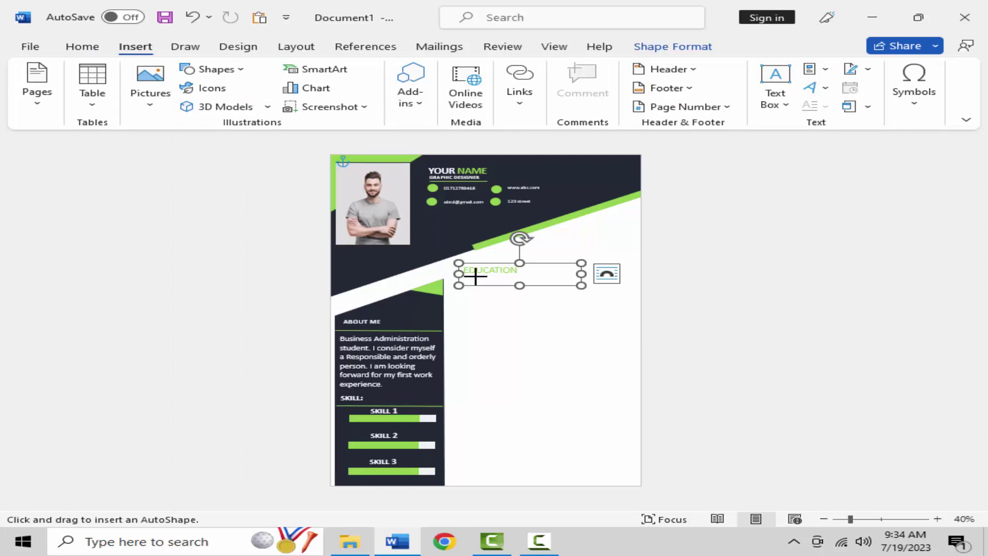
left_click_drag(474, 277, 649, 275)
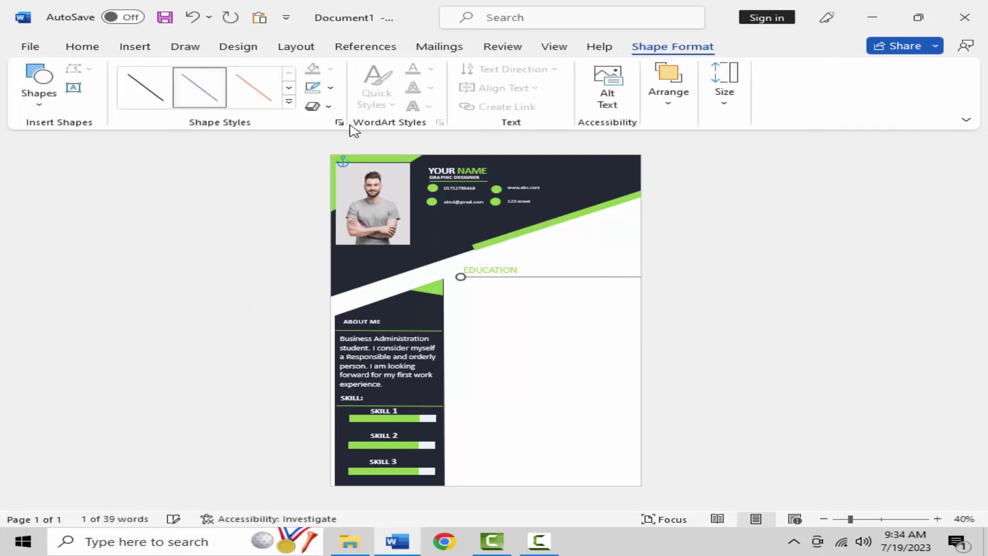
left_click(330, 87)
left_click(377, 225)
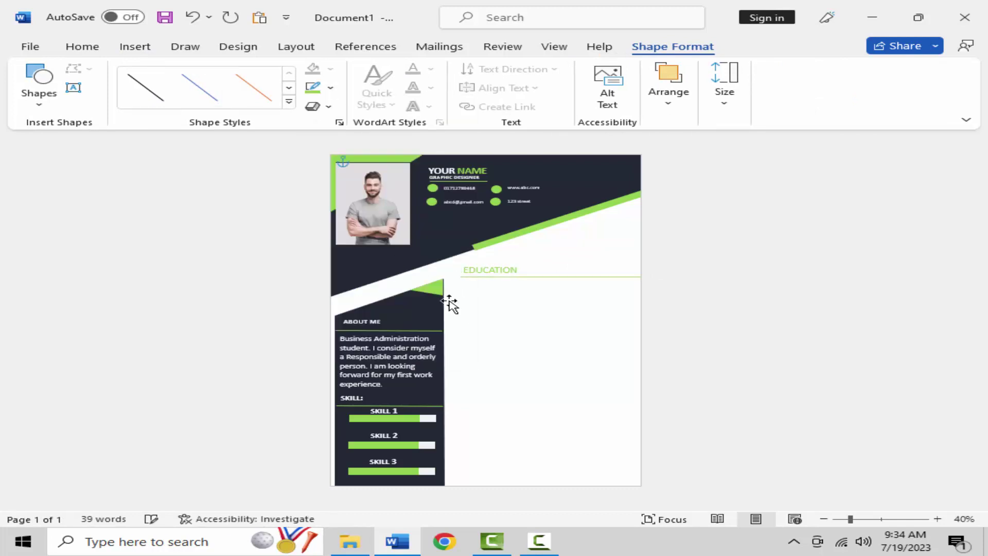
left_click(476, 311)
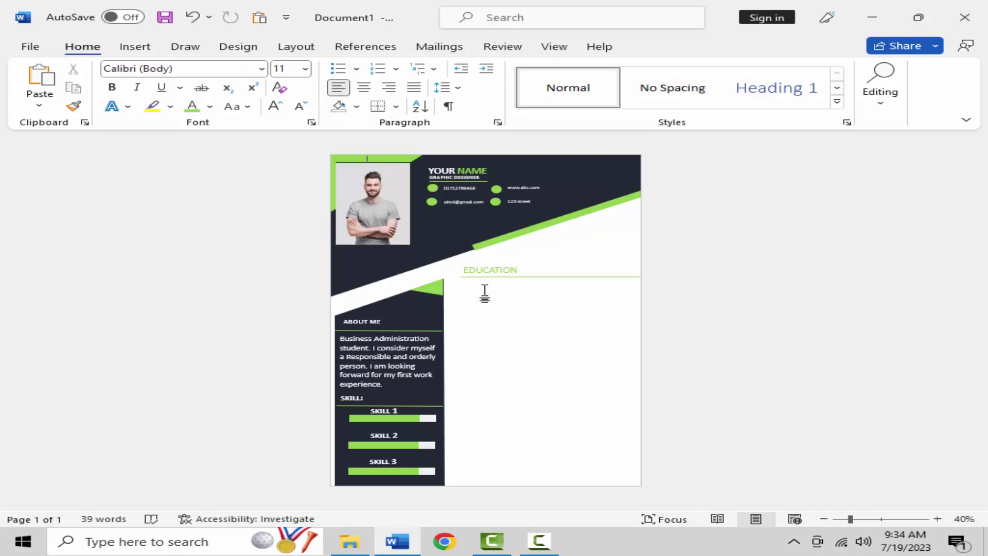
Draw a text box below the EDUCATION heading and remove its outline
left_click(135, 46)
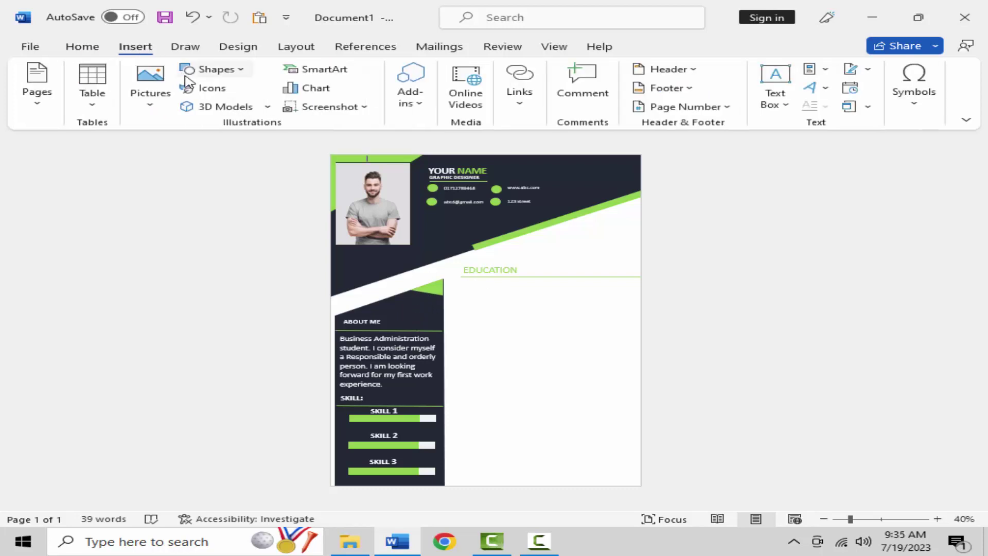
left_click(210, 69)
left_click(187, 114)
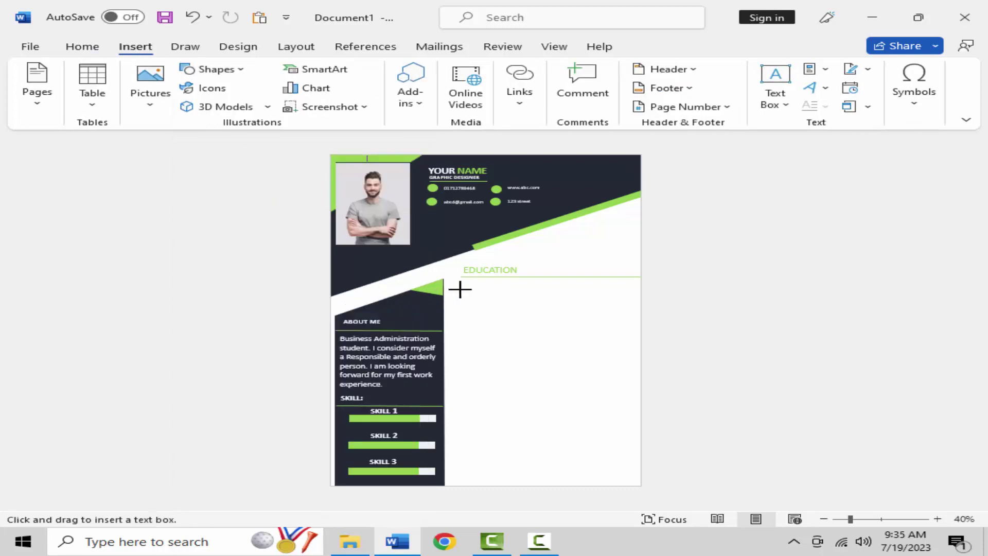
left_click_drag(465, 280, 508, 301)
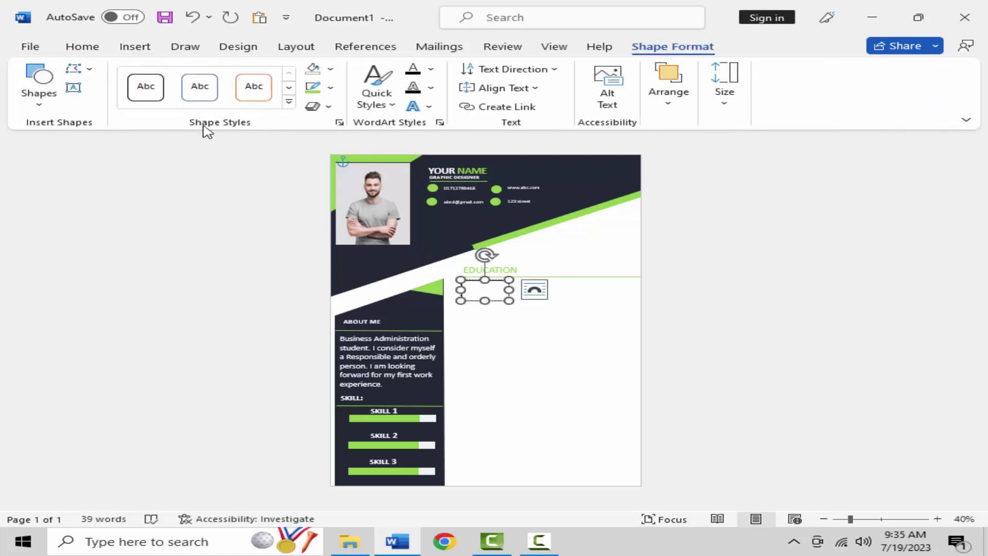
left_click(330, 88)
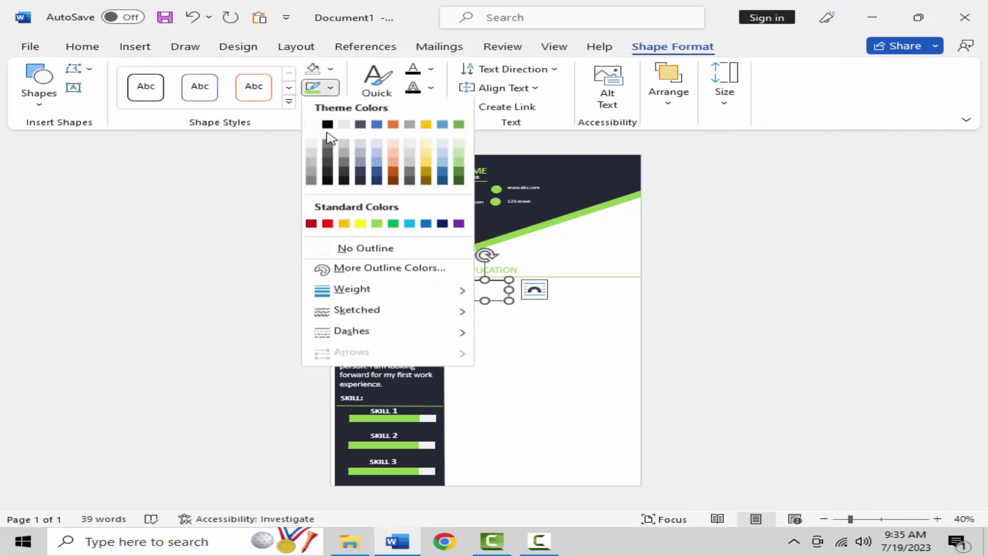
left_click(322, 251)
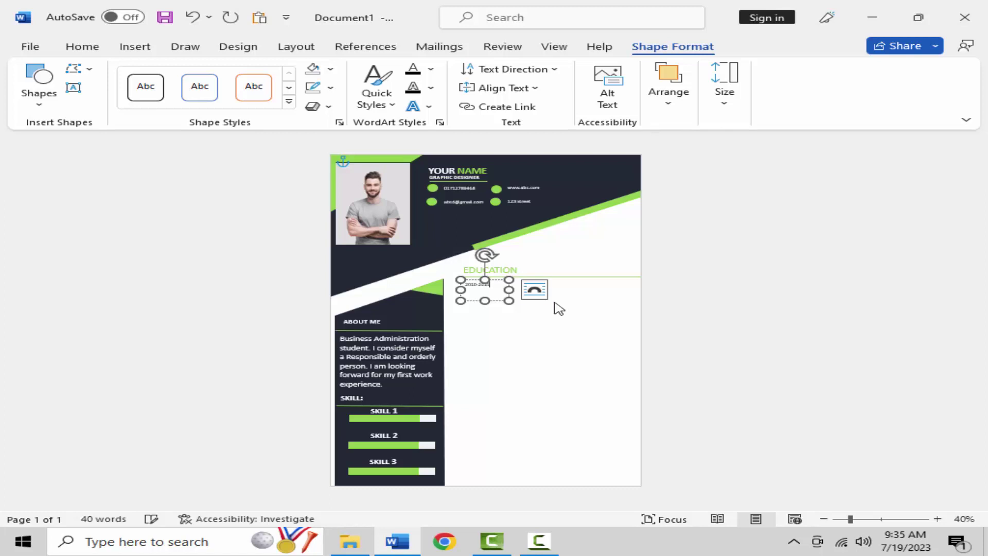
Enlarge the 2010-2015 date text to 14 pt and trim the box to fit it
left_click_drag(495, 285, 418, 287)
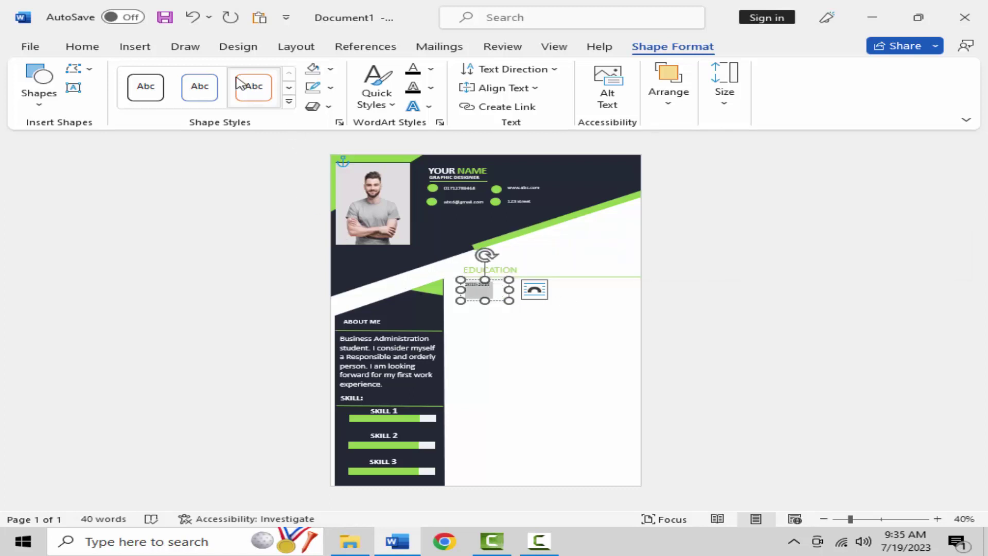
left_click(134, 46)
left_click(82, 46)
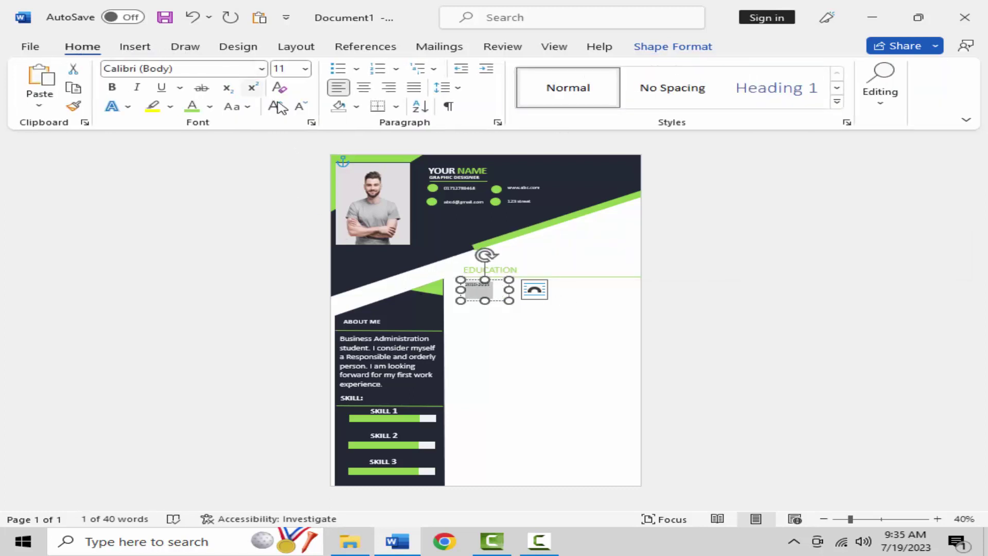
left_click(276, 107)
left_click(276, 107)
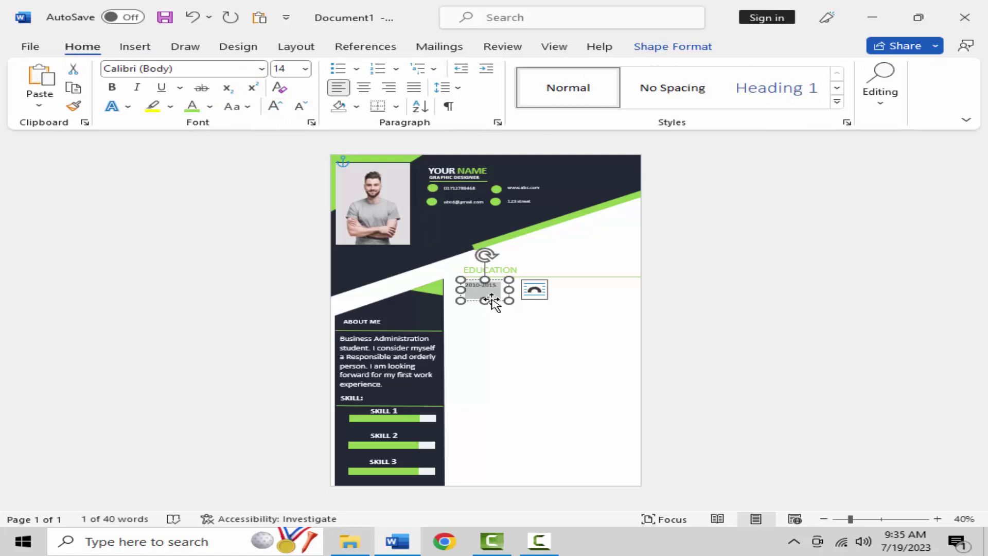
left_click_drag(487, 294, 487, 292)
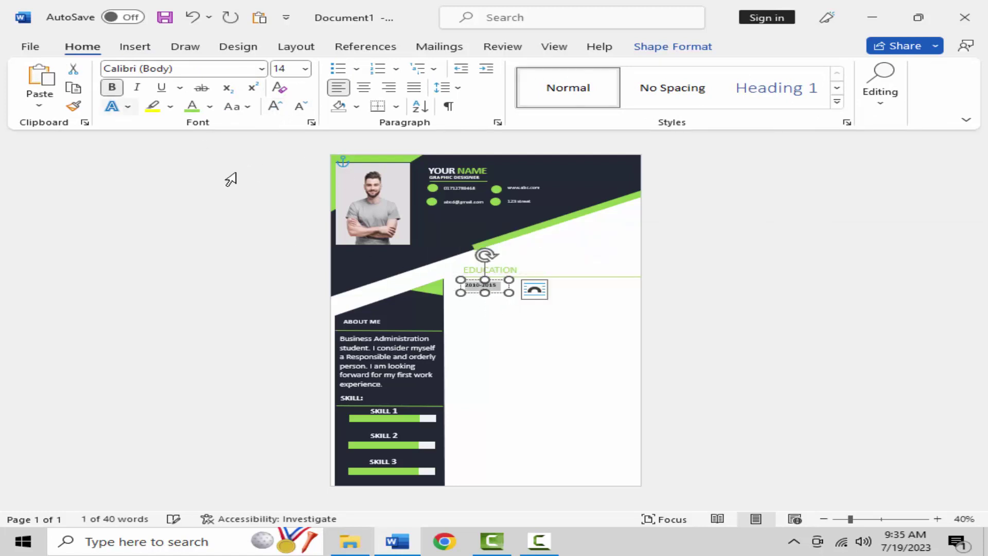
left_click(591, 381)
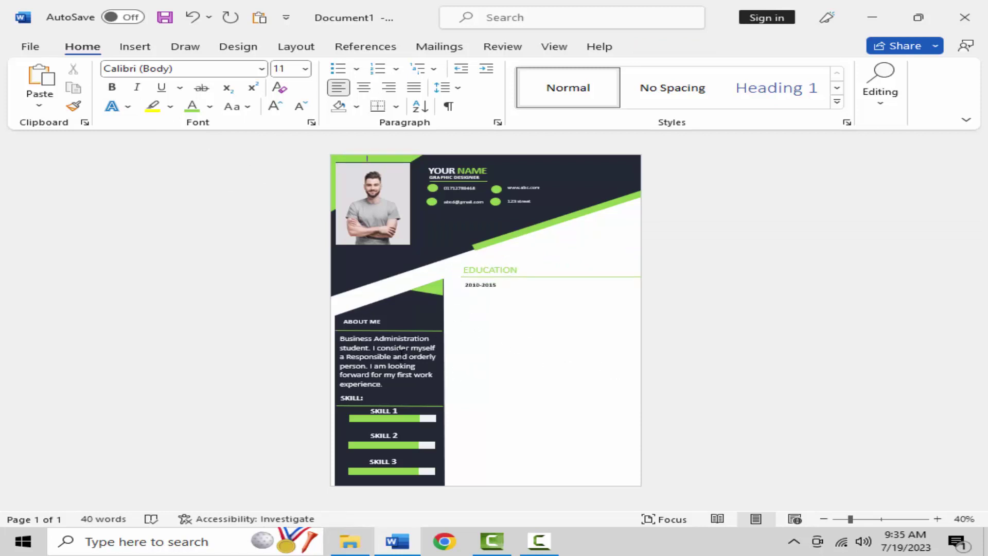
Paste a copy of the About Me text box under the 2010-2015 date with its text in black
left_click(399, 348)
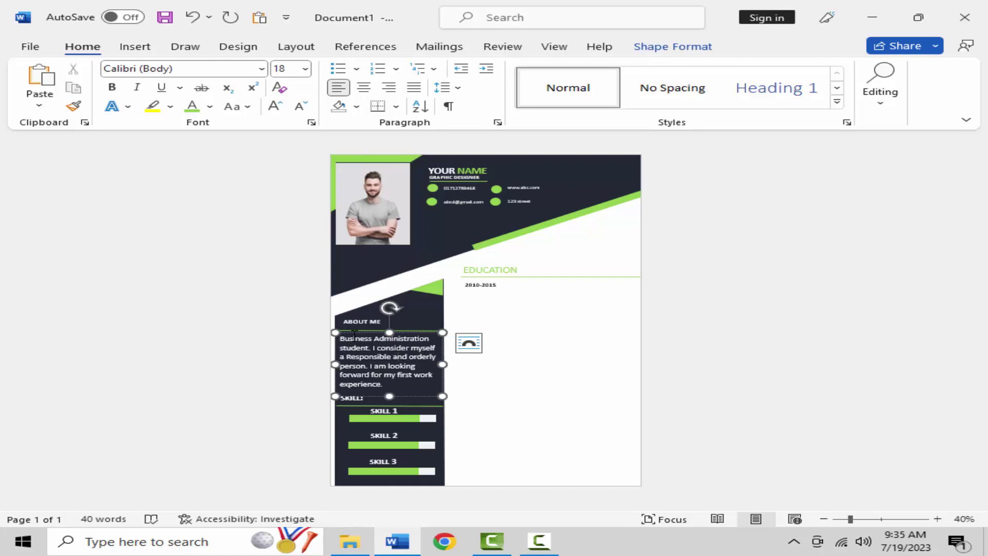
left_click(355, 337)
right_click(356, 337)
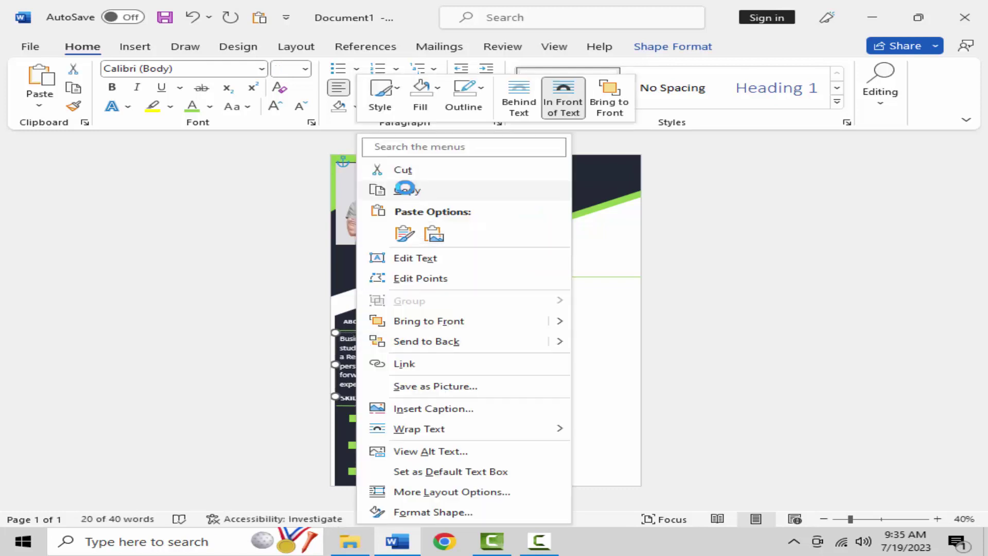
left_click(407, 189)
right_click(523, 336)
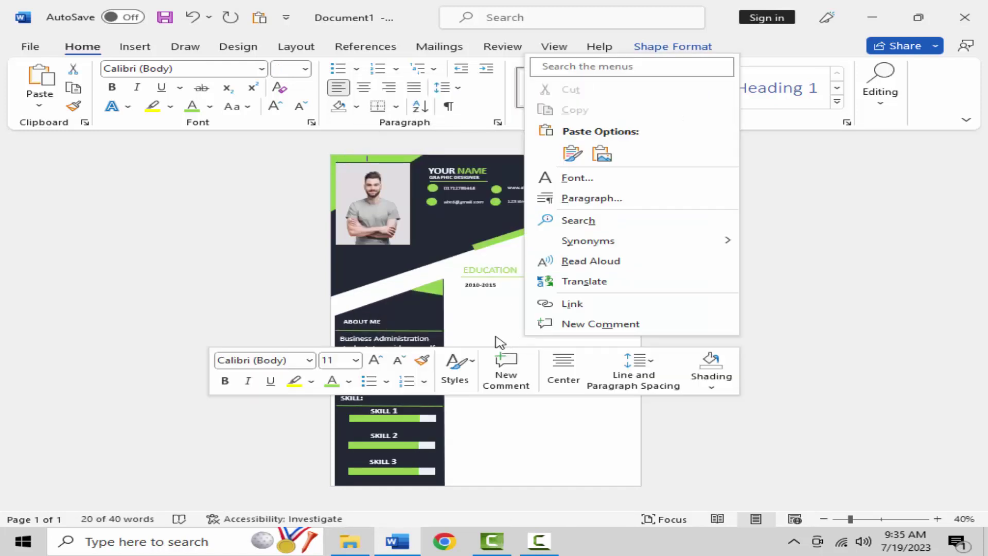
left_click(572, 153)
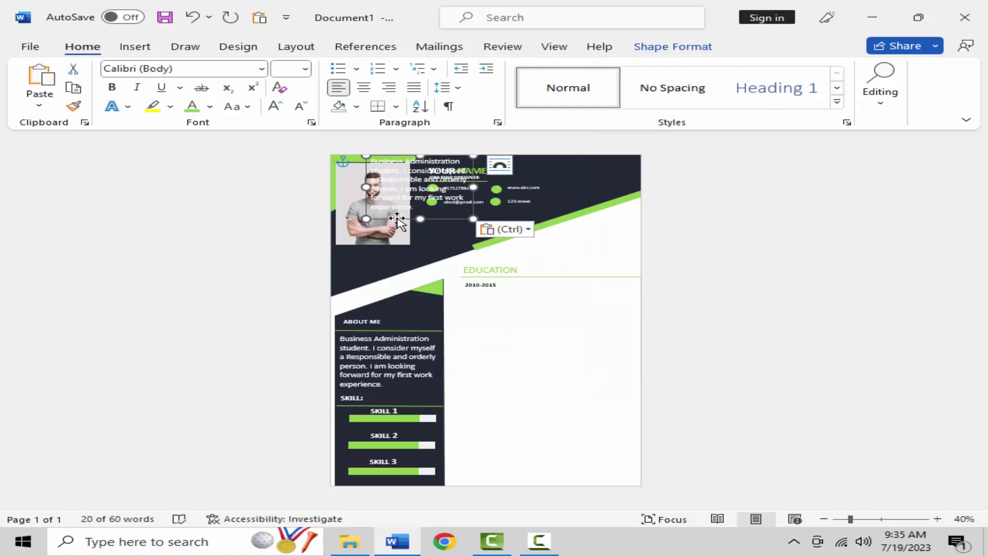
mouse_move(397, 224)
left_mouse_down()
mouse_move(503, 313)
mouse_move(497, 349)
left_mouse_up()
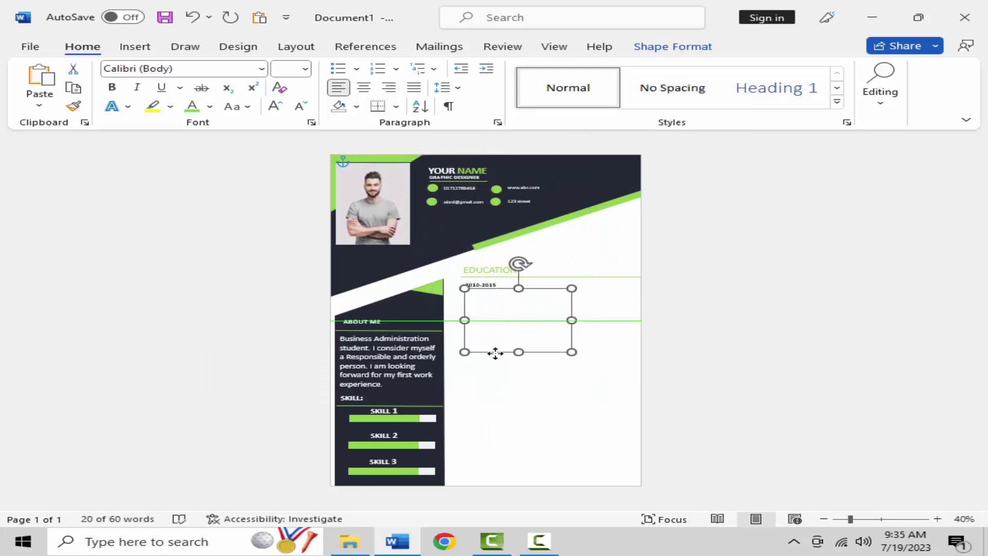
key("ctrl+a")
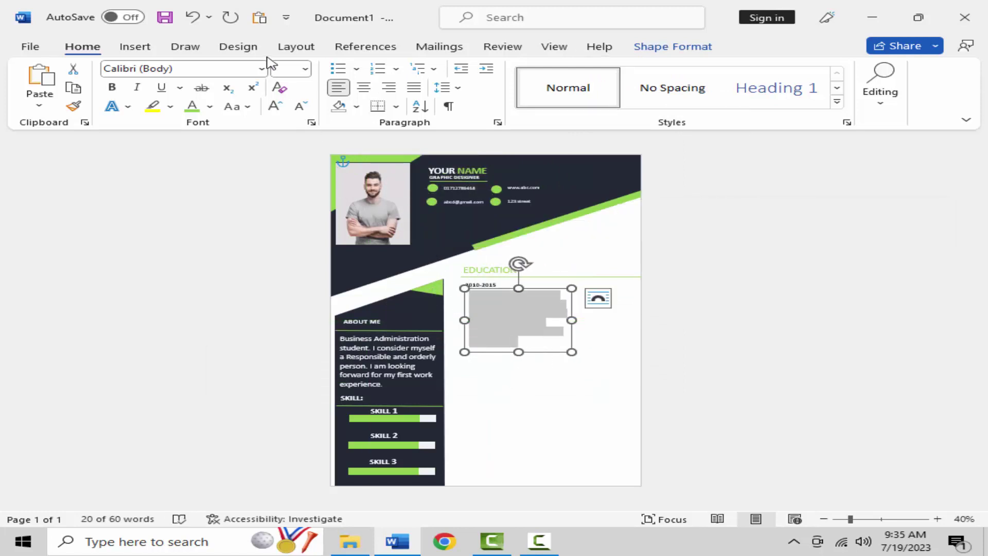
left_click(211, 107)
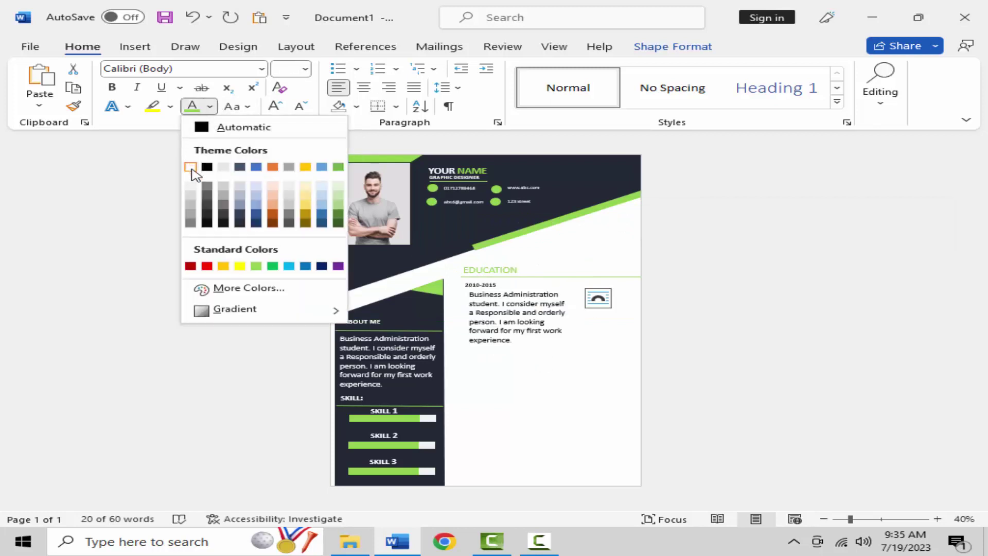
left_click(208, 167)
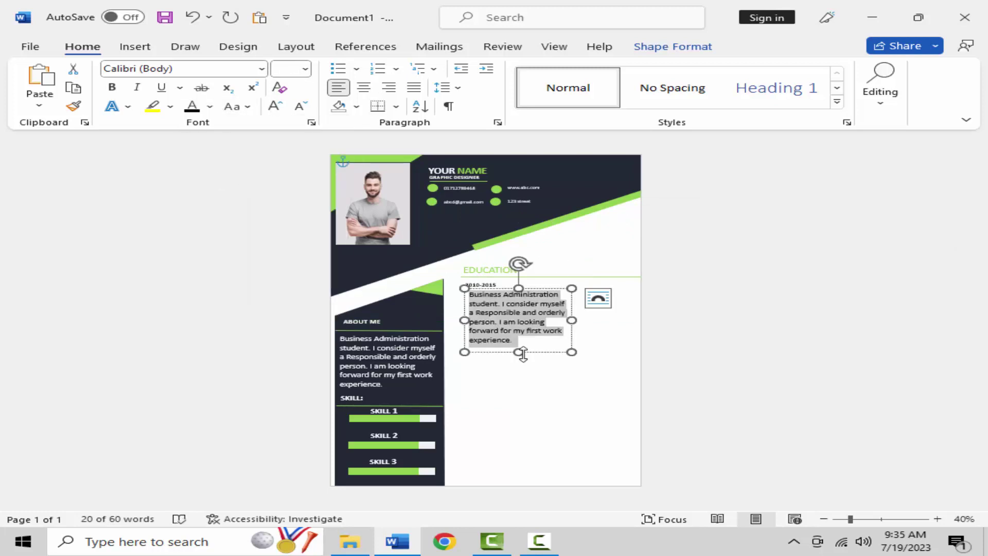
Widen and reposition the description box across the right column so all its text shows
mouse_move(576, 350)
left_mouse_down()
mouse_move(672, 354)
mouse_move(641, 354)
mouse_move(641, 326)
left_mouse_up()
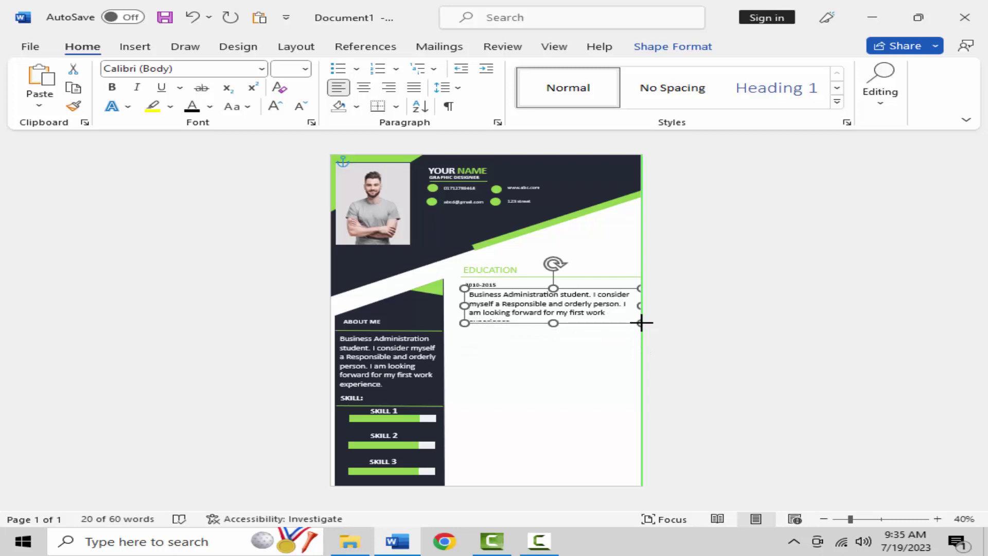
left_click_drag(641, 325, 641, 327)
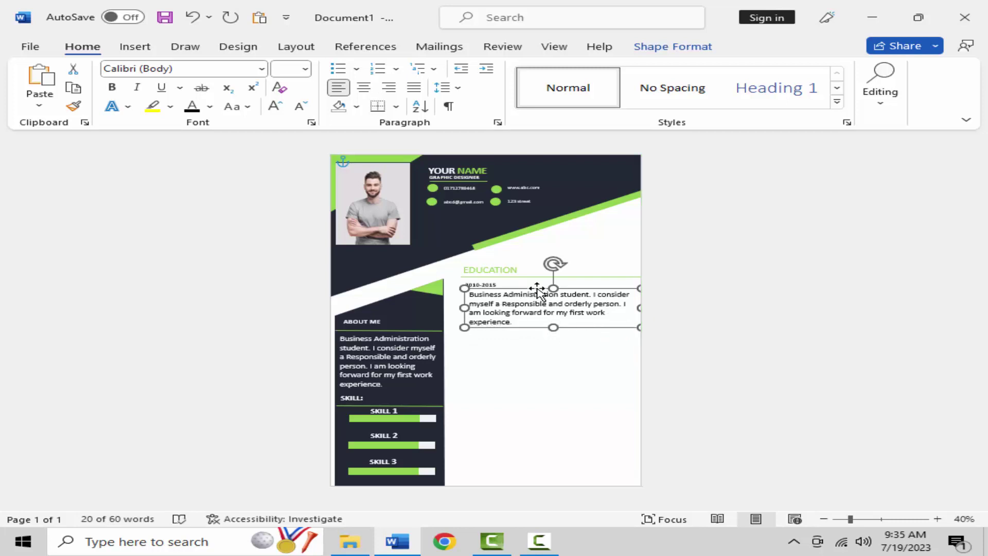
left_click_drag(537, 290, 537, 290)
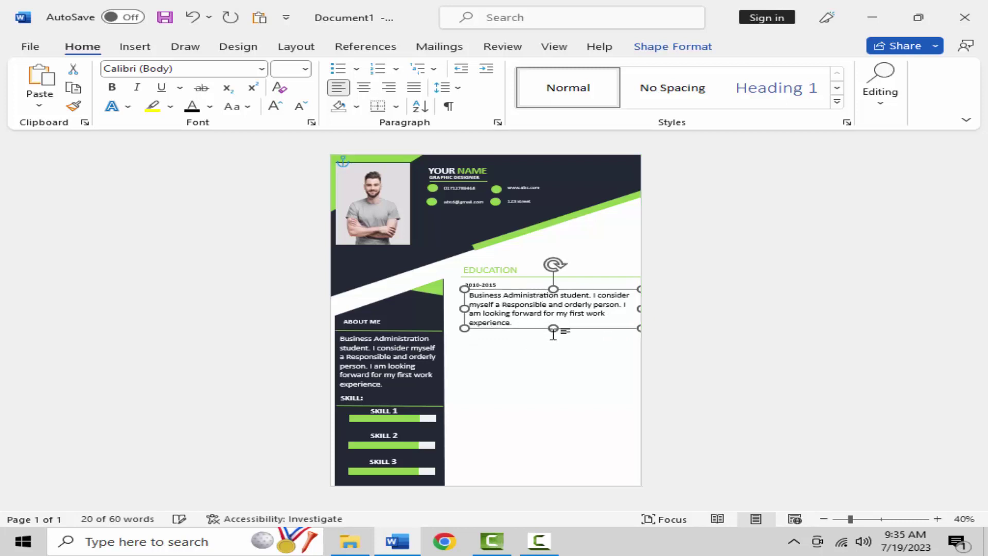
left_click_drag(554, 328, 553, 318)
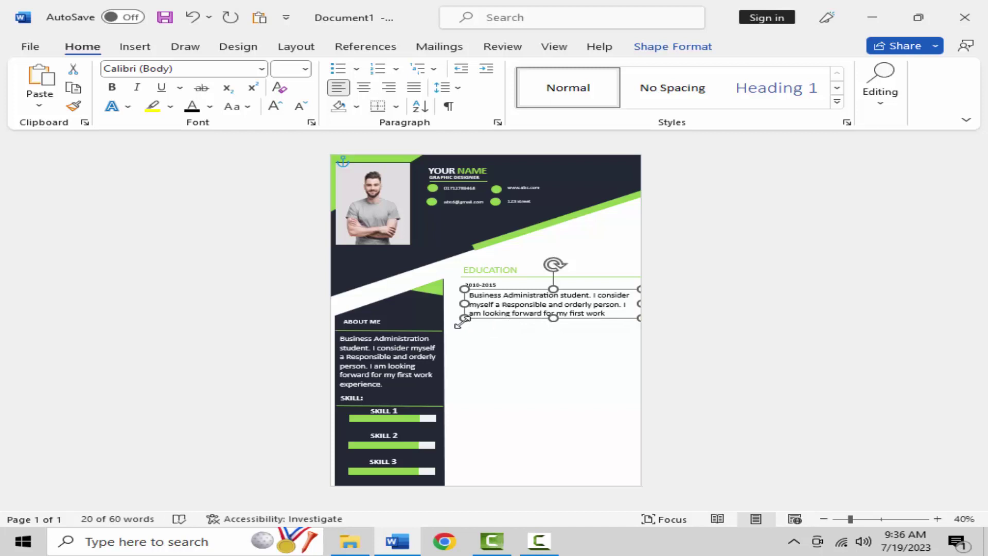
left_click_drag(462, 320, 459, 322)
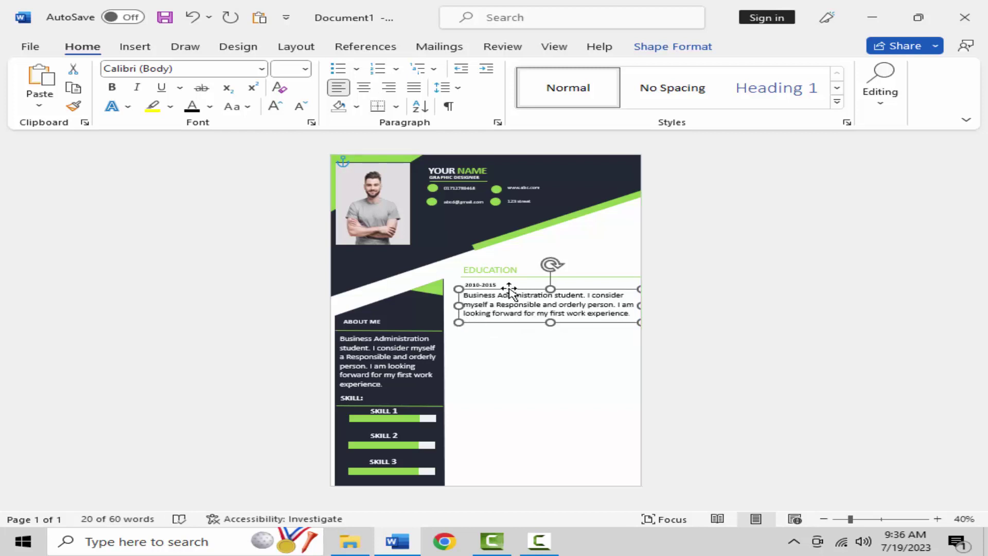
left_click_drag(514, 288, 516, 288)
key("Right")
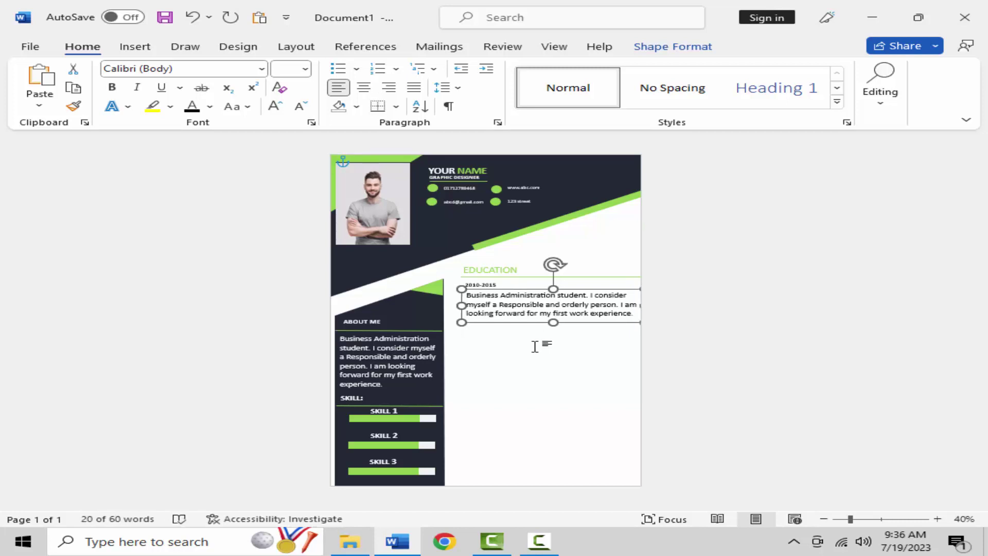
left_click(669, 346)
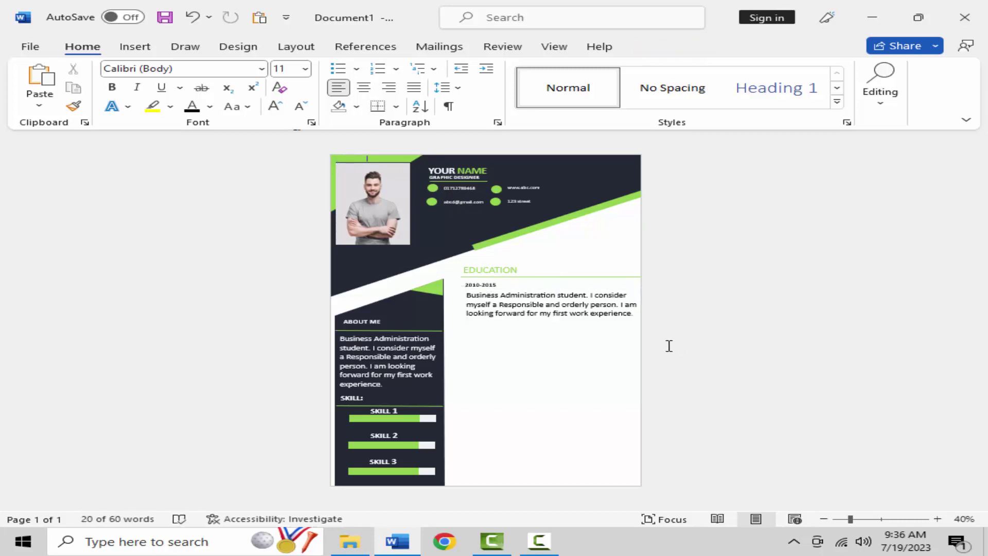
Duplicate the 2010-2015 date box and place the copy below the first description
left_click(485, 284)
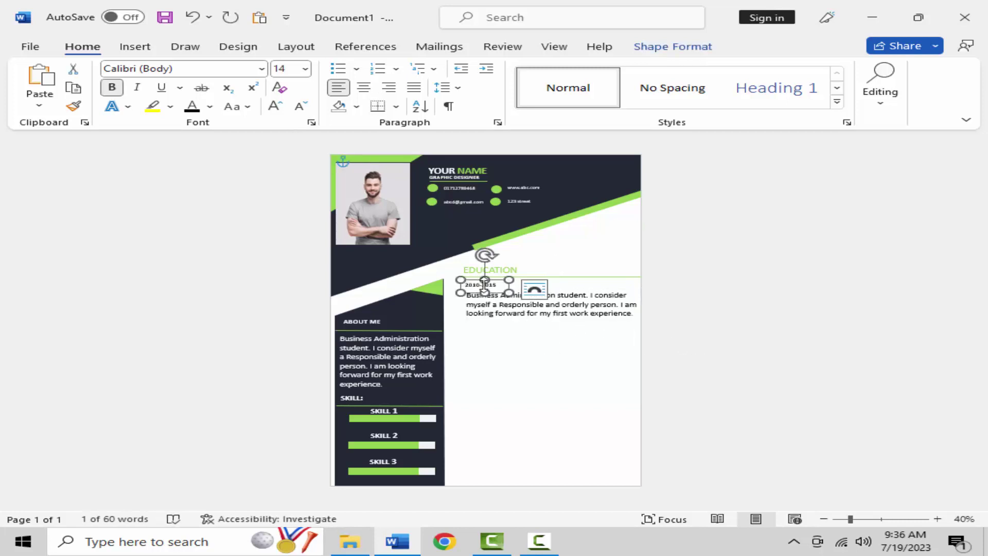
right_click(486, 289)
key("Escape")
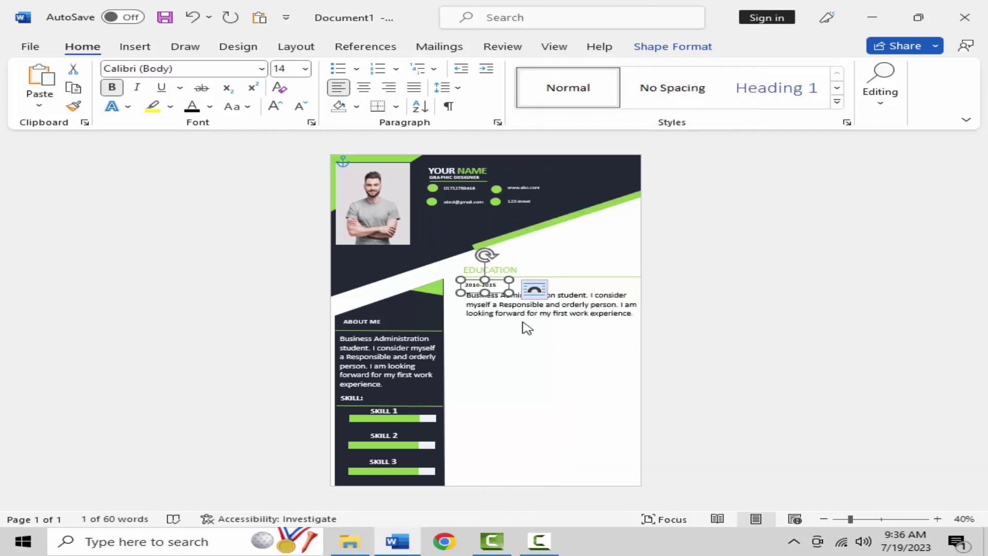
right_click(521, 337)
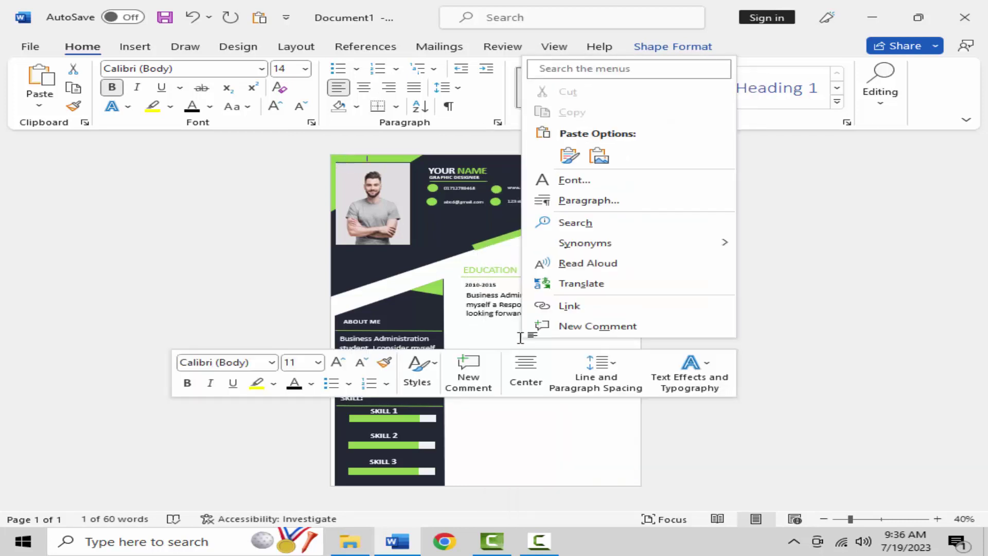
left_click(570, 155)
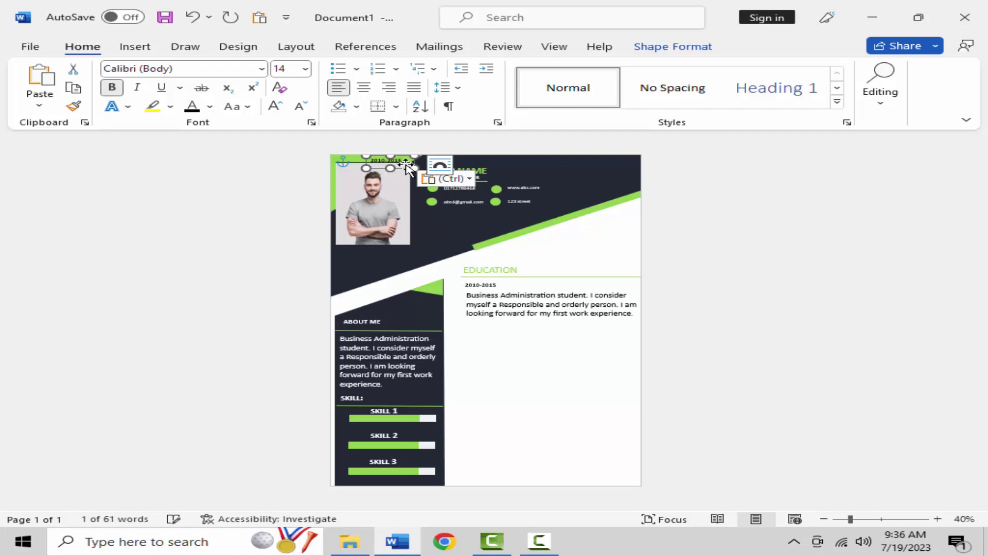
left_click_drag(405, 176, 498, 335)
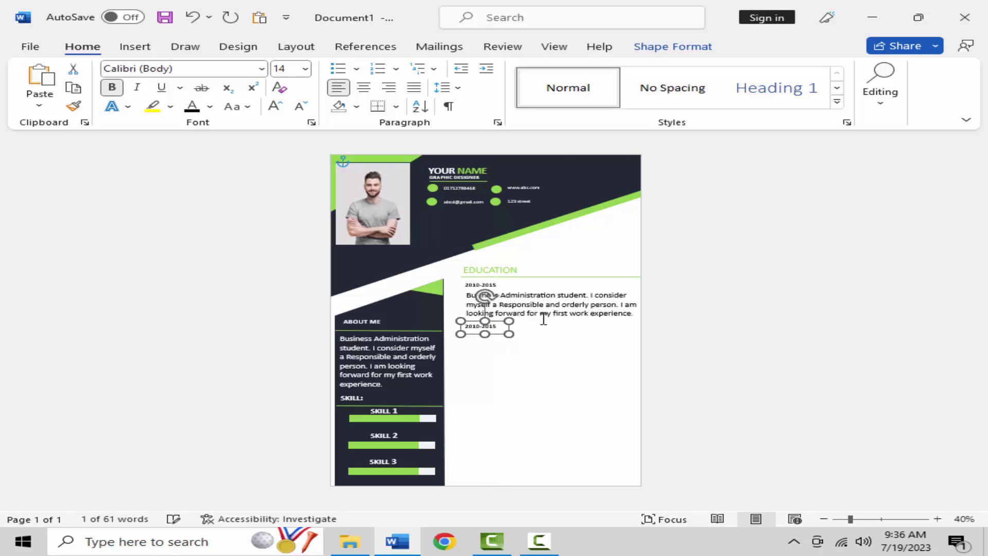
Duplicate the description box and align it under the second 2010-2015 date
left_click(534, 295)
right_click(534, 294)
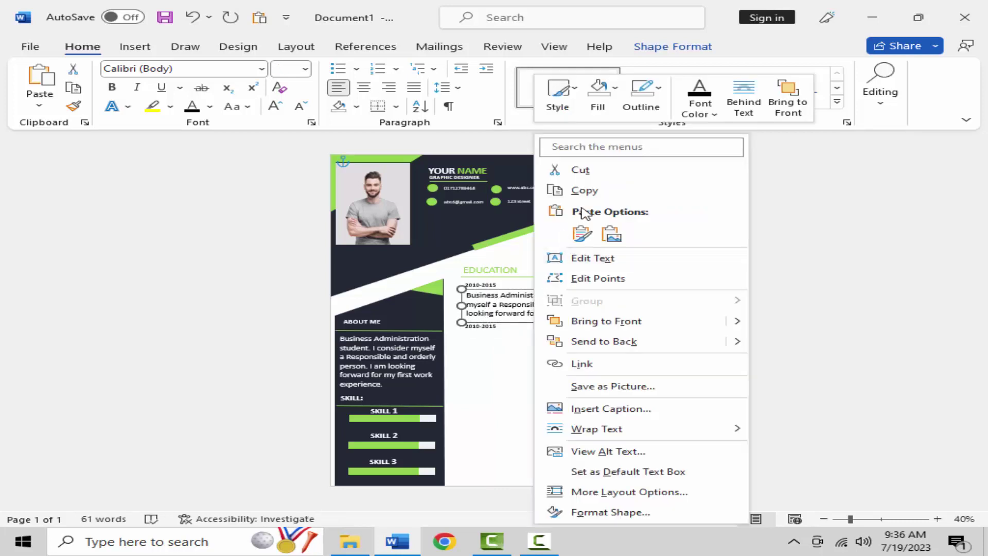
left_click(586, 191)
right_click(550, 309)
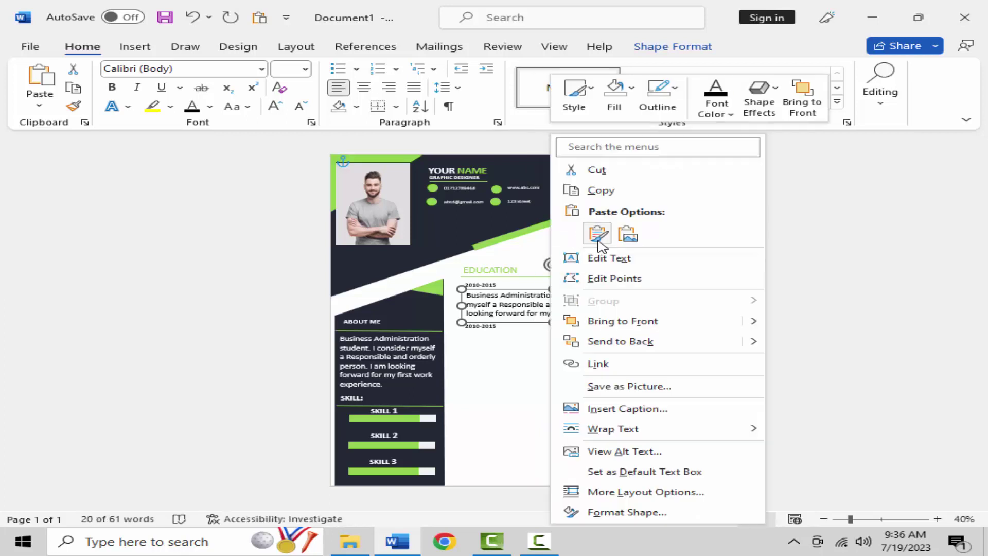
left_click(598, 232)
mouse_move(541, 266)
left_mouse_down()
mouse_move(542, 344)
mouse_move(543, 328)
left_mouse_up()
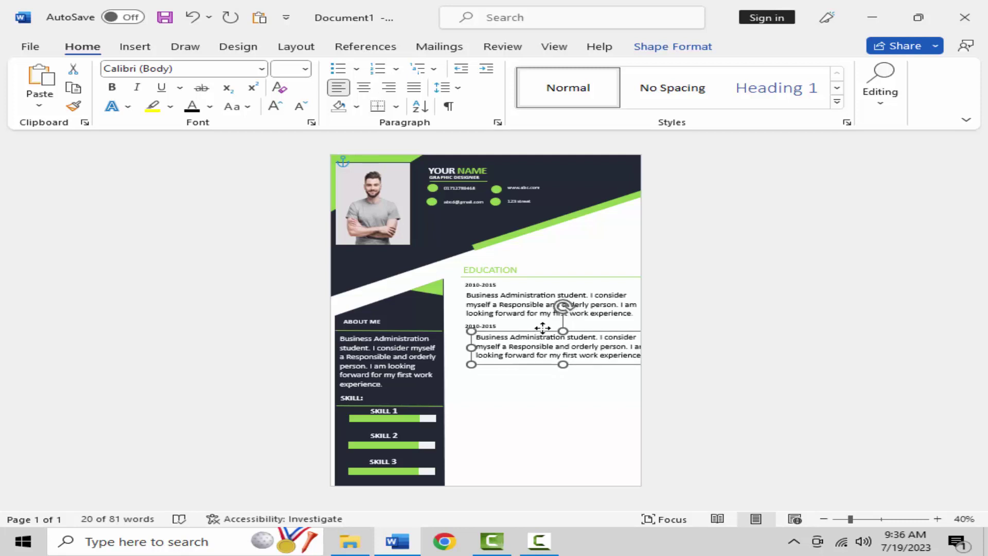
key("Left")
key("Left")
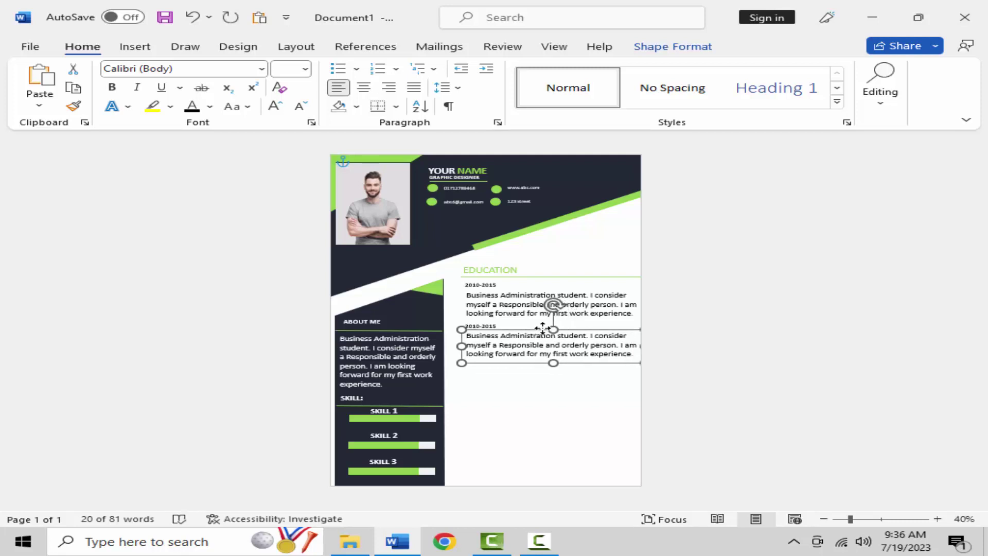
key("Down")
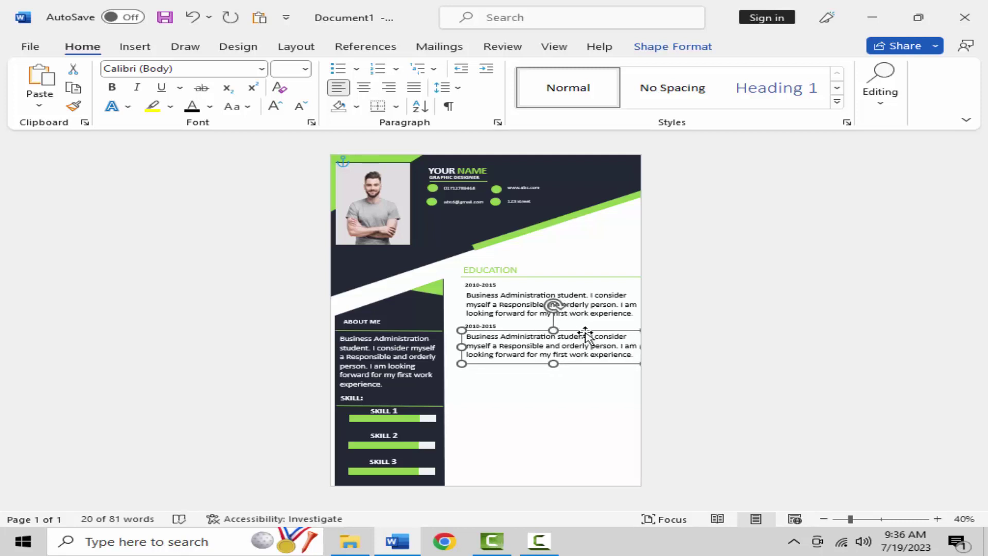
left_click(619, 372)
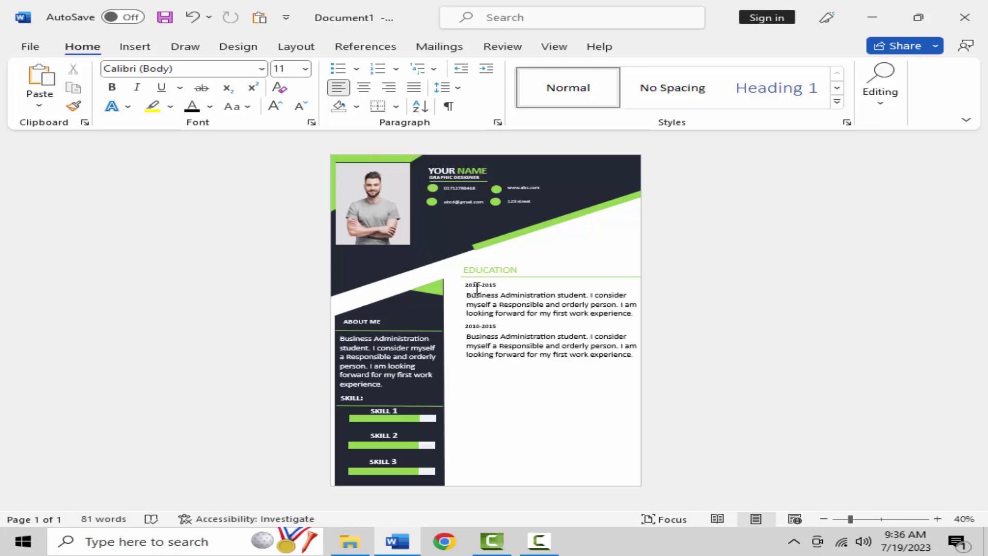
Draw a light green line under the first 2010-2015 date, extended to the date's start
left_click(135, 48)
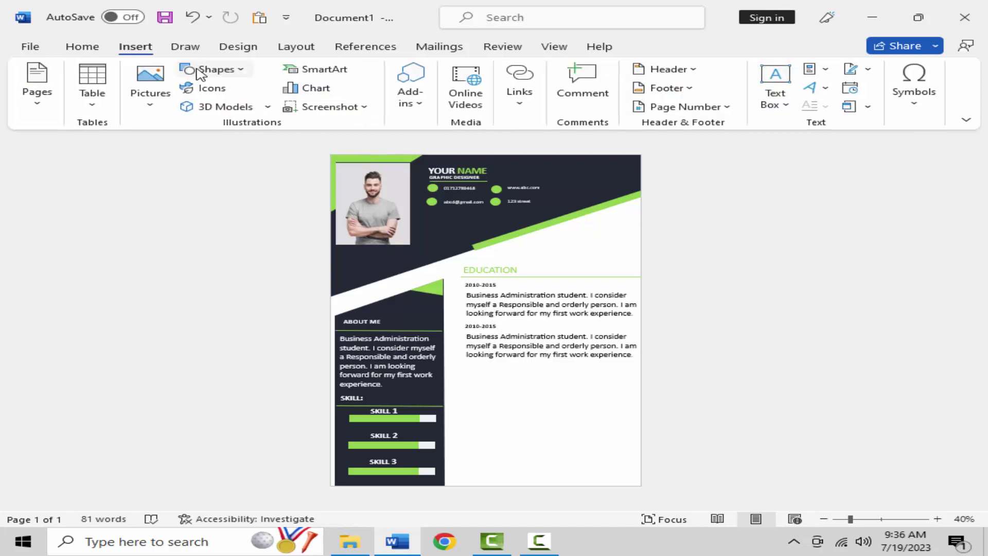
left_click(201, 72)
left_click(206, 106)
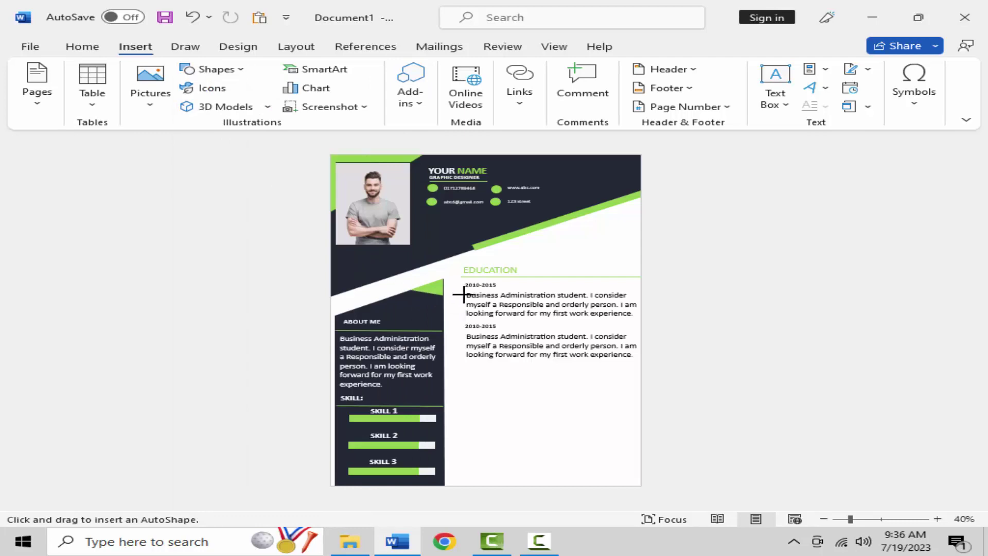
scroll(462, 294, "up", 4, "ctrl")
scroll(470, 311, "down", 3)
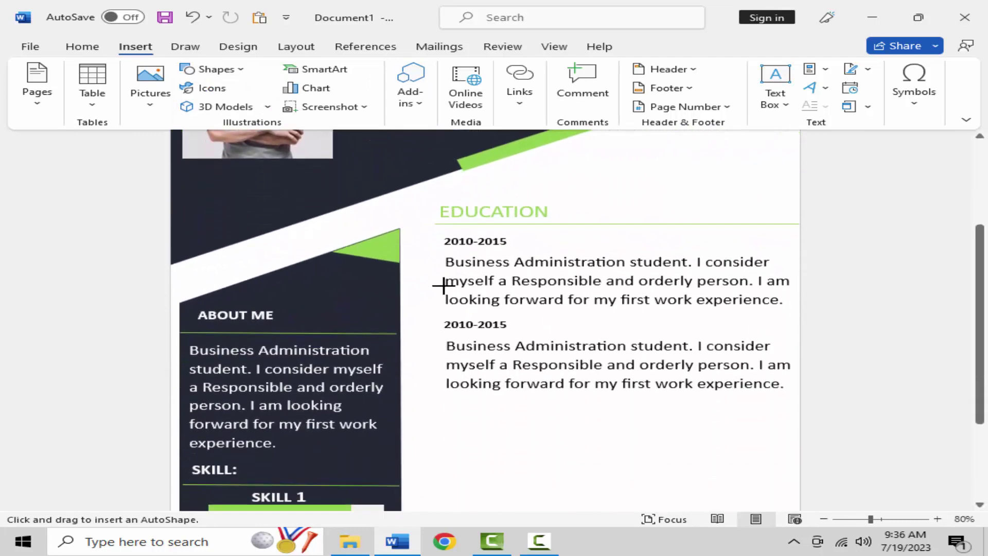
left_click_drag(445, 247, 507, 247)
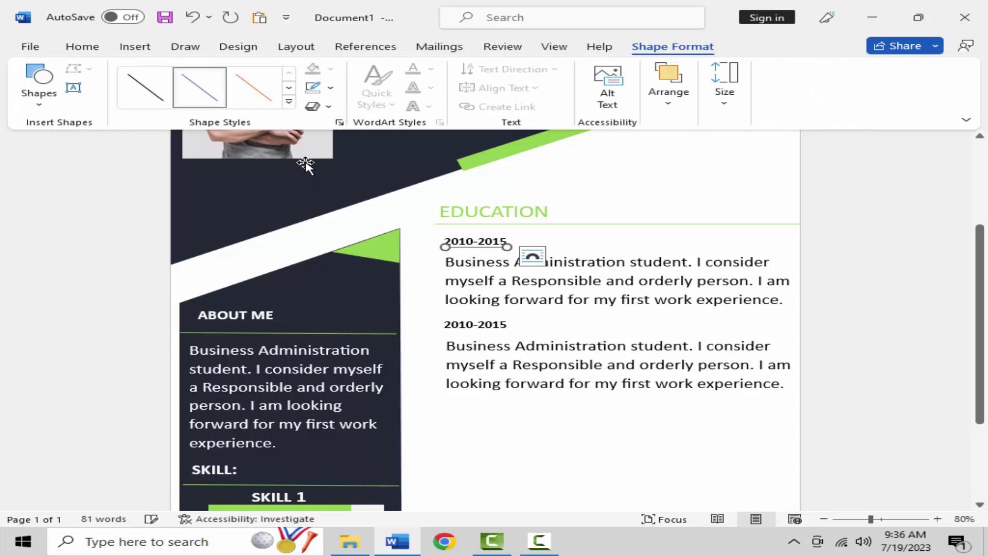
left_click(329, 88)
left_click(376, 225)
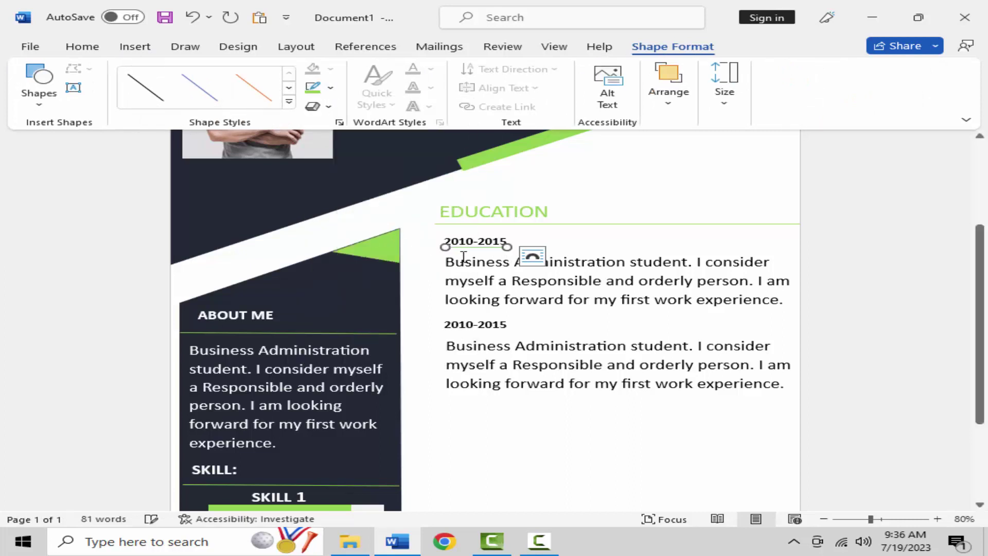
left_click_drag(438, 246, 443, 246)
Draw a second short line under the second 2010-2015 date
left_click(135, 46)
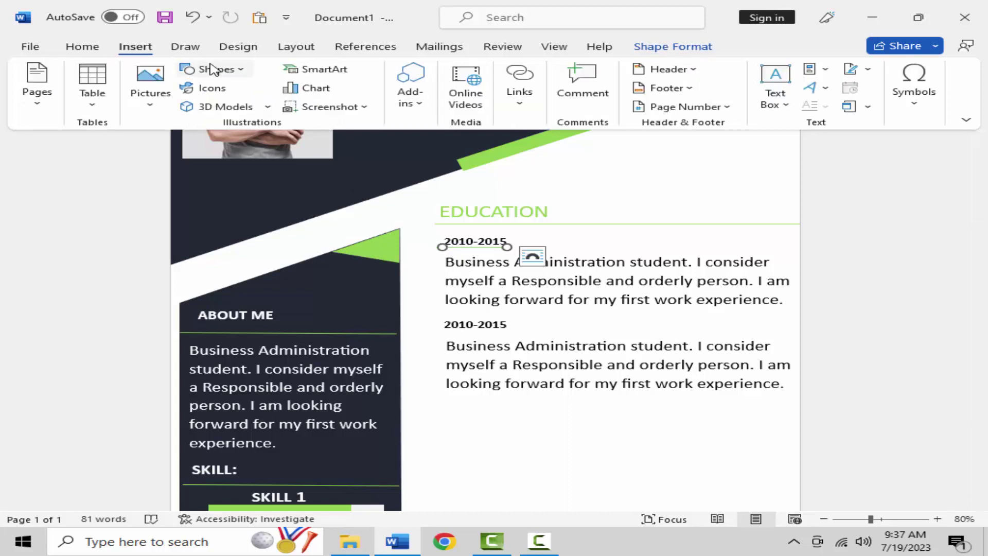
left_click(214, 69)
left_click(205, 117)
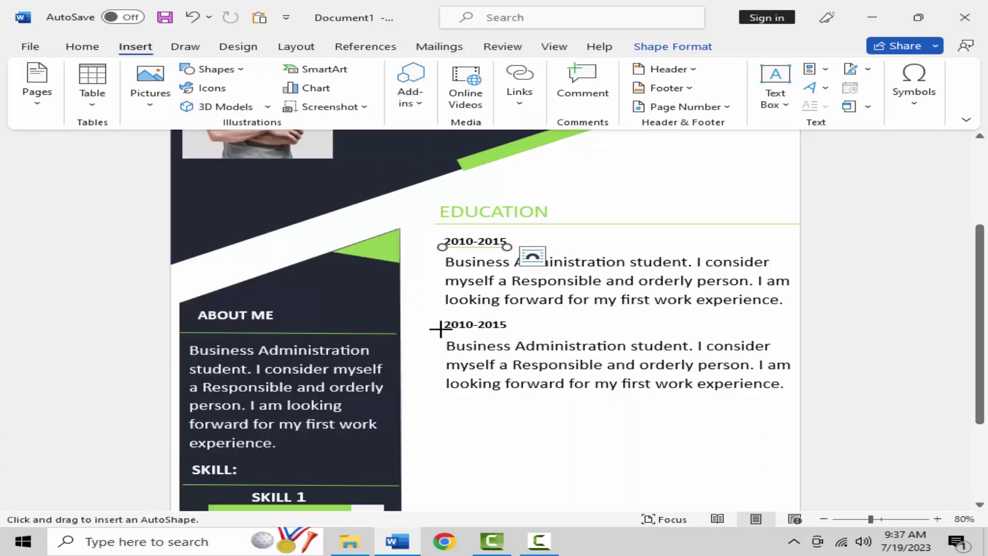
left_click_drag(440, 329, 508, 329)
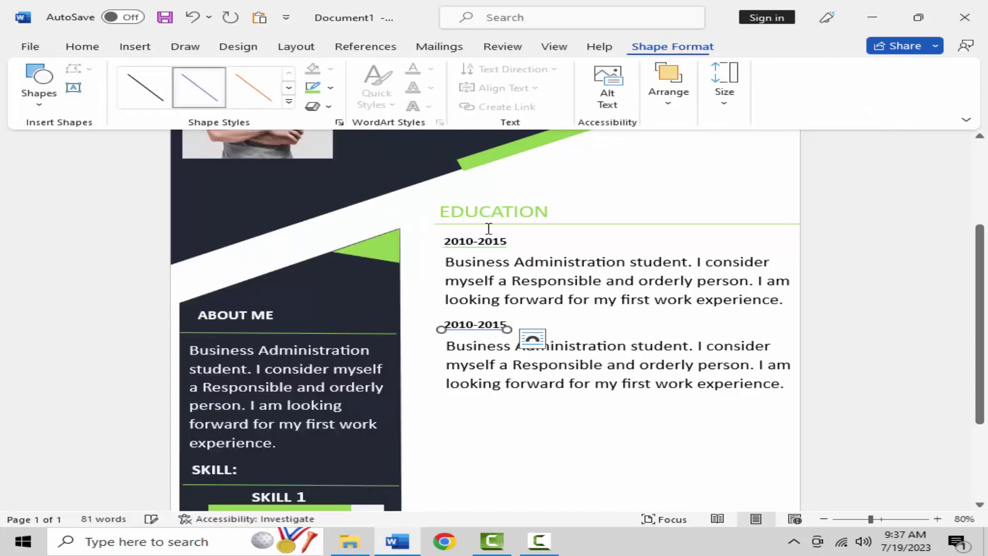
Copy the green EDUCATION heading box and move the copy below the second 2010-2015 entry
left_click(824, 361)
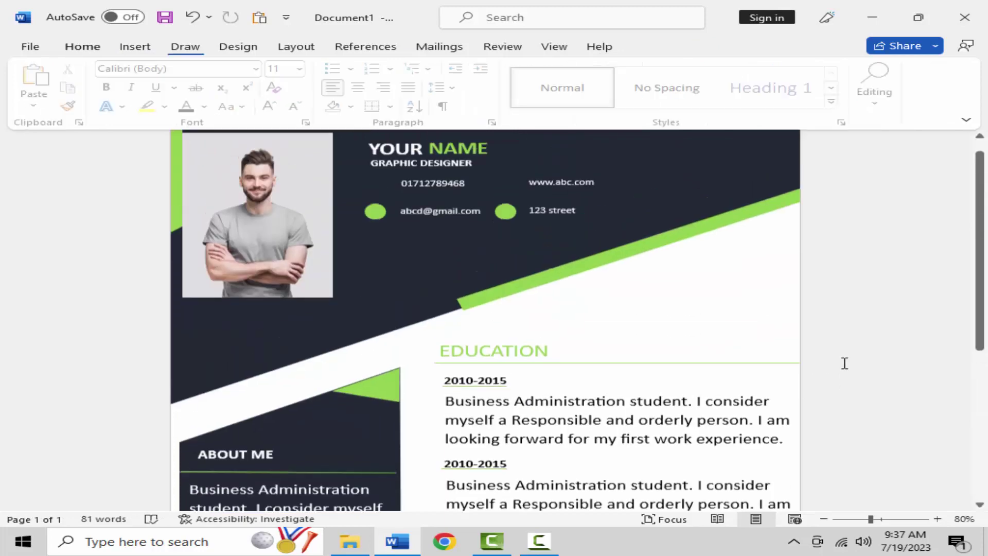
scroll(808, 330, "down", 3)
scroll(805, 321, "down", 2, "ctrl")
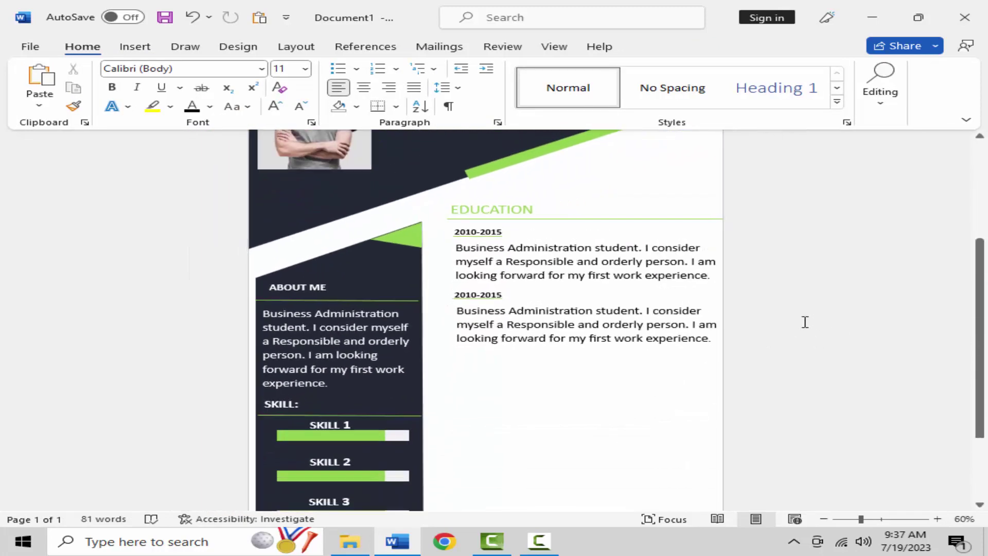
scroll(620, 317, "down", 1, "ctrl")
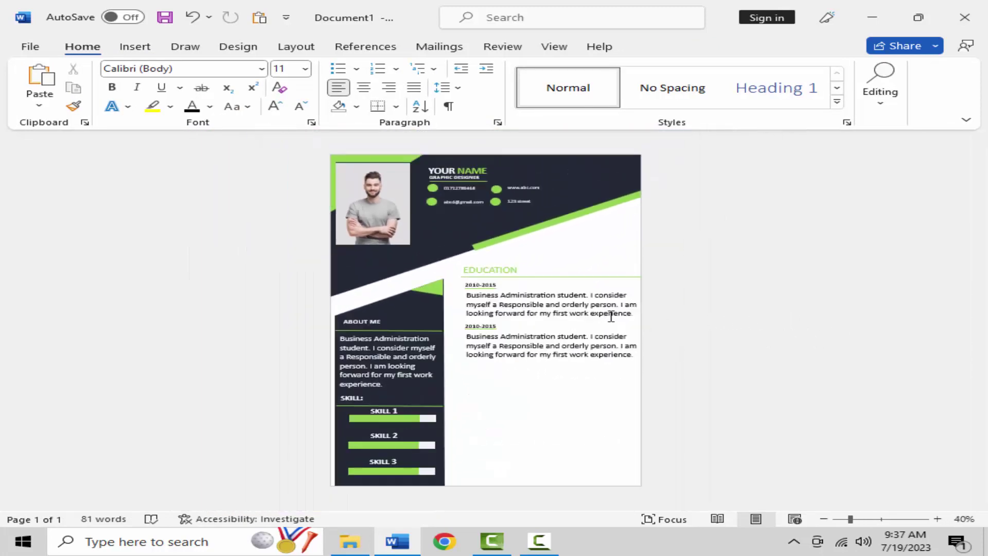
left_click(505, 269)
right_click(499, 264)
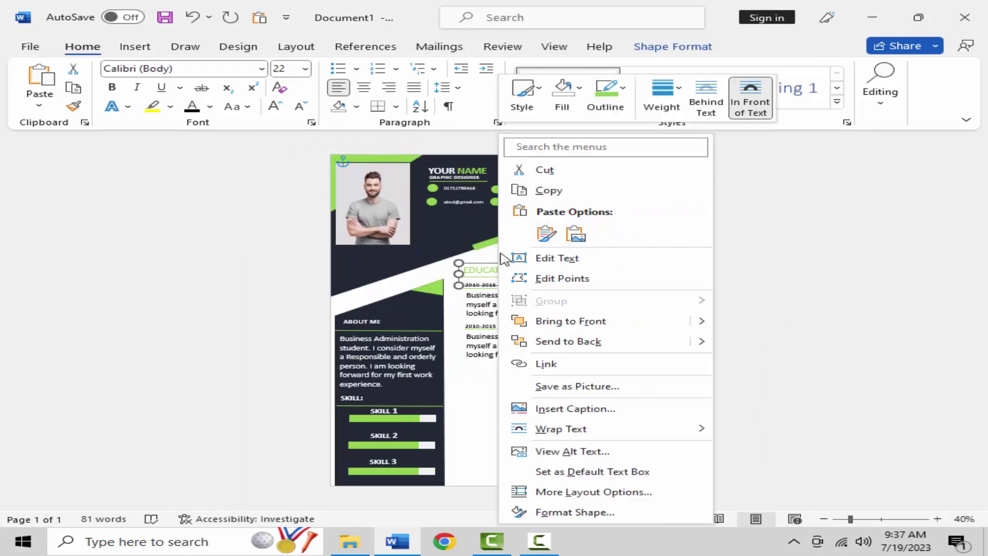
left_click(535, 191)
right_click(504, 270)
left_click(546, 233)
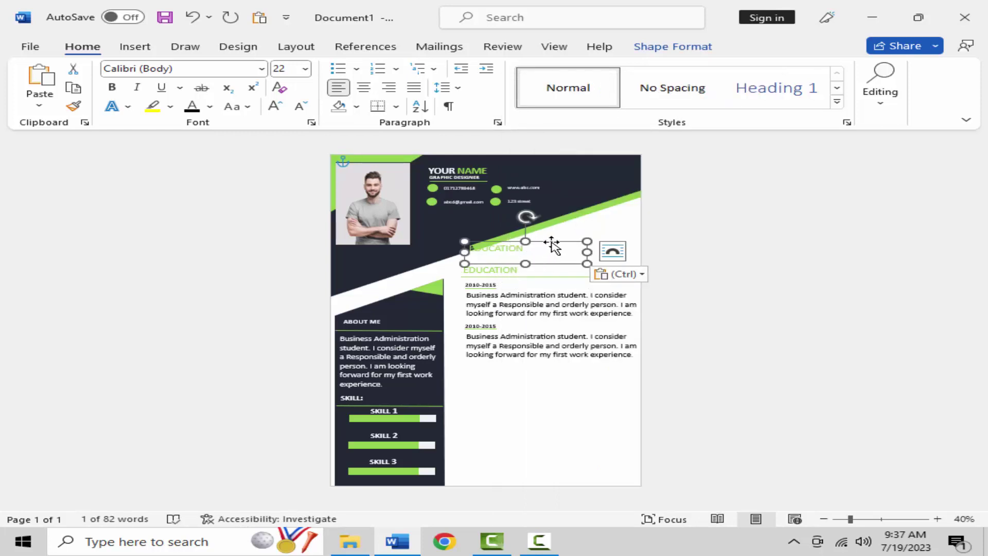
left_click_drag(551, 249, 547, 360)
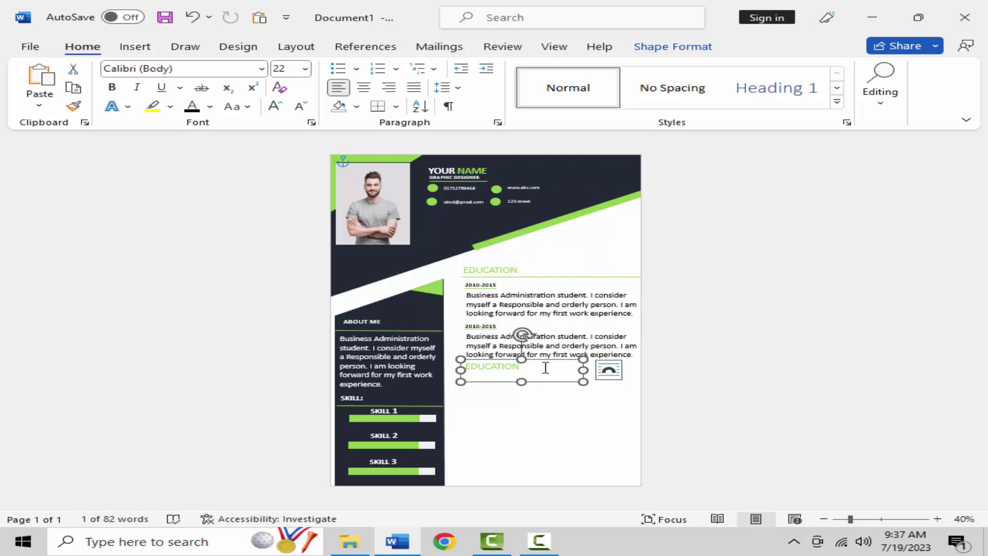
left_click(562, 278)
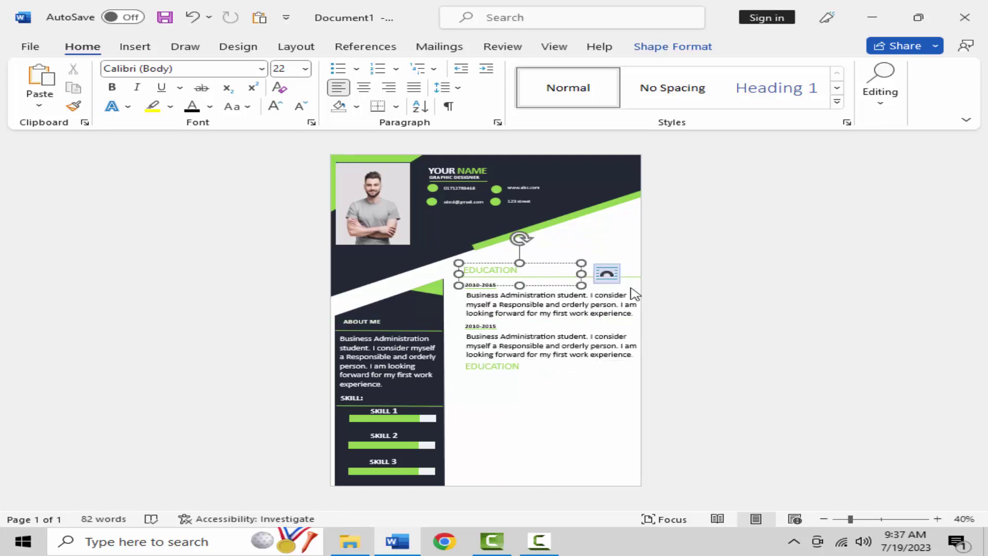
Copy the green divider line and align the copy just beneath the lower EDUCATION heading
left_click(717, 293)
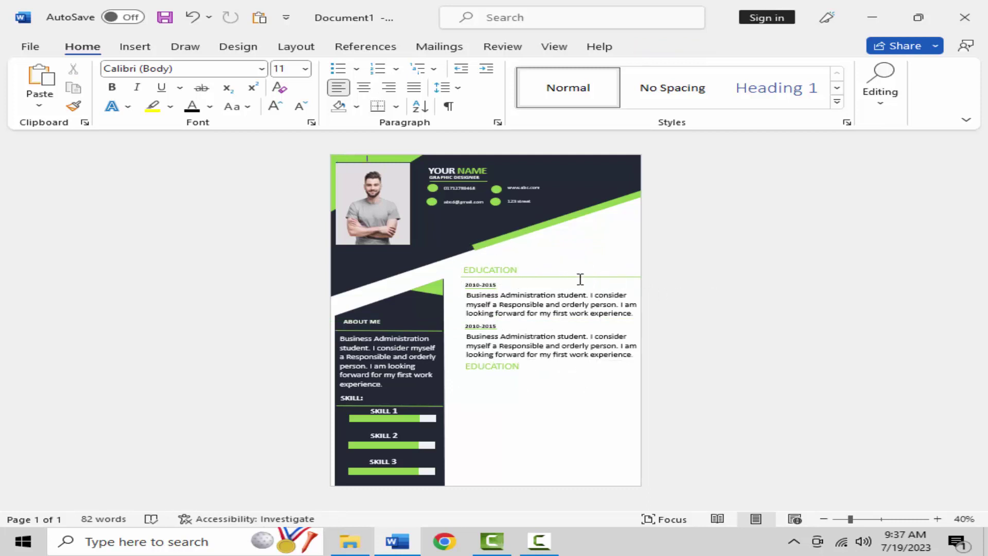
scroll(579, 278, "up", 2, "ctrl")
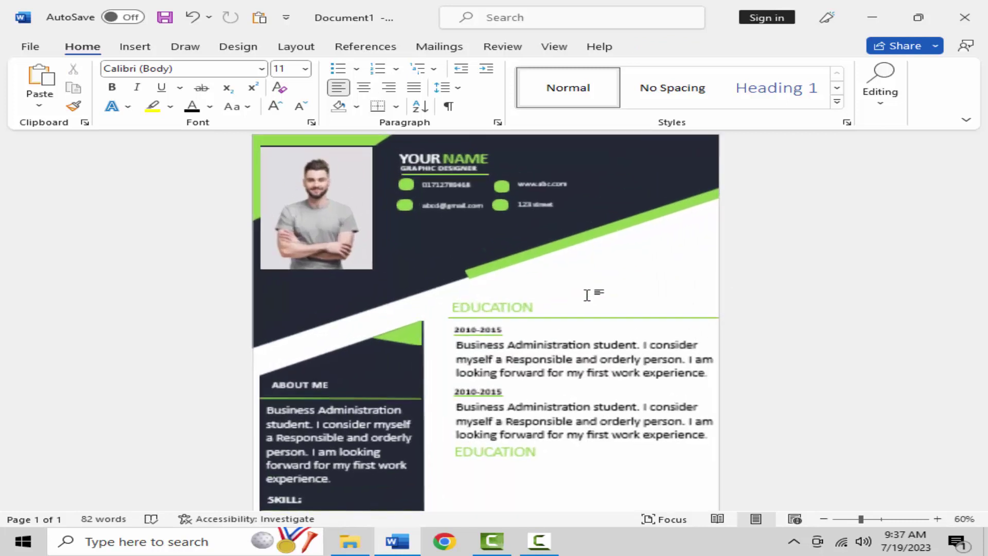
right_click(611, 320)
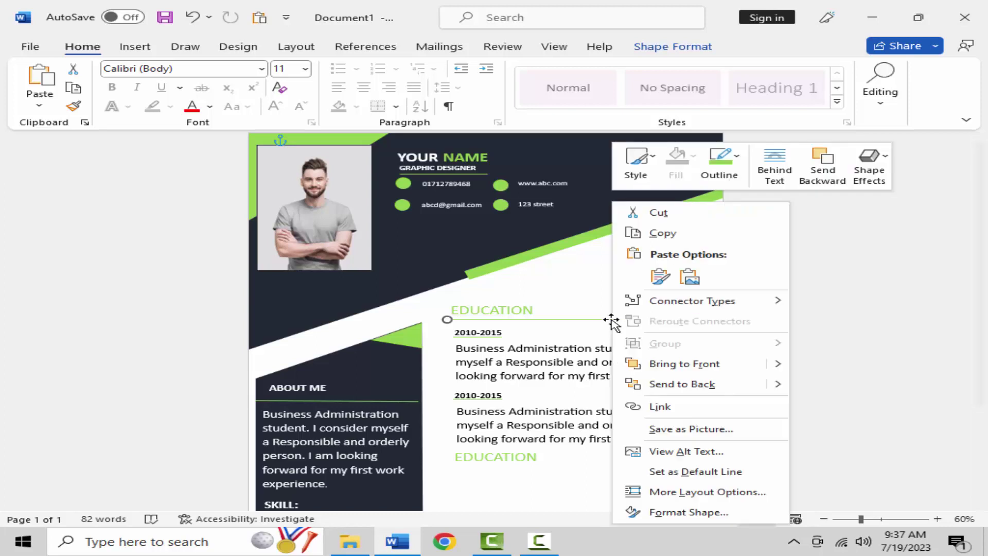
left_click(655, 234)
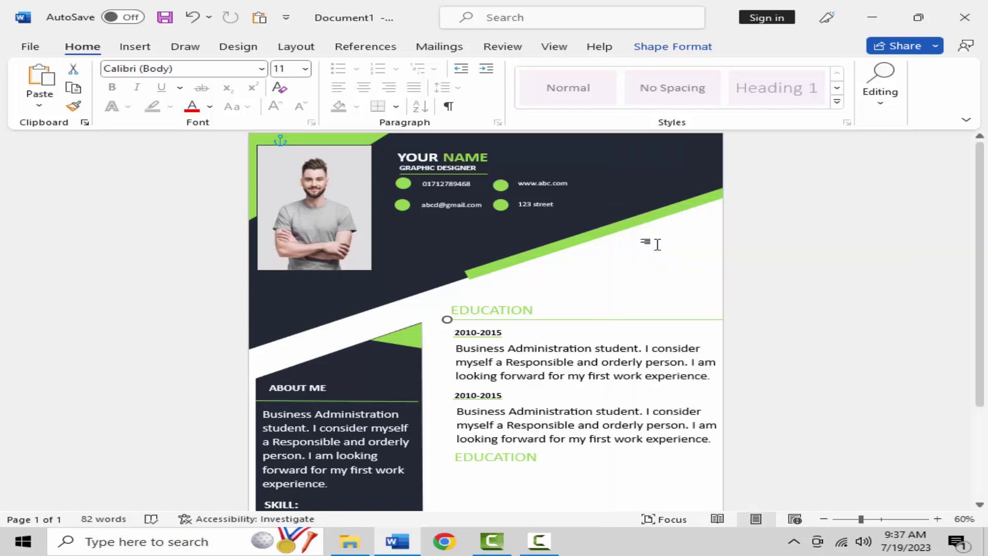
right_click(606, 320)
left_click(655, 275)
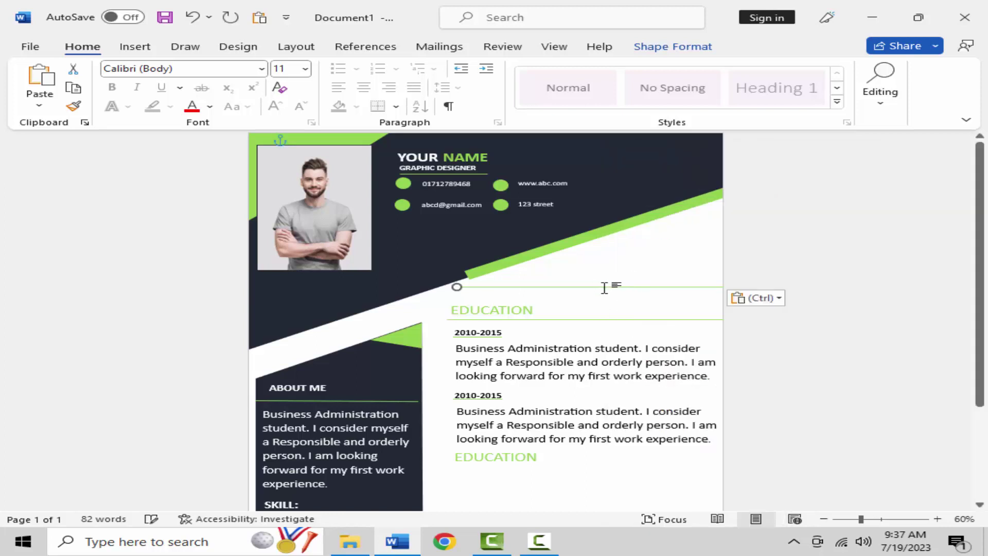
left_click_drag(602, 290, 599, 474)
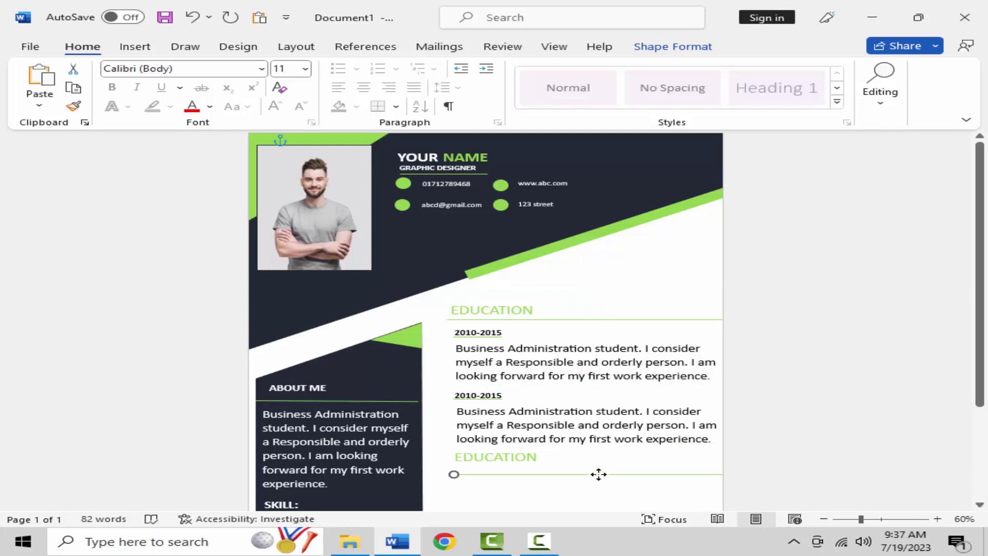
left_click_drag(599, 474, 597, 469)
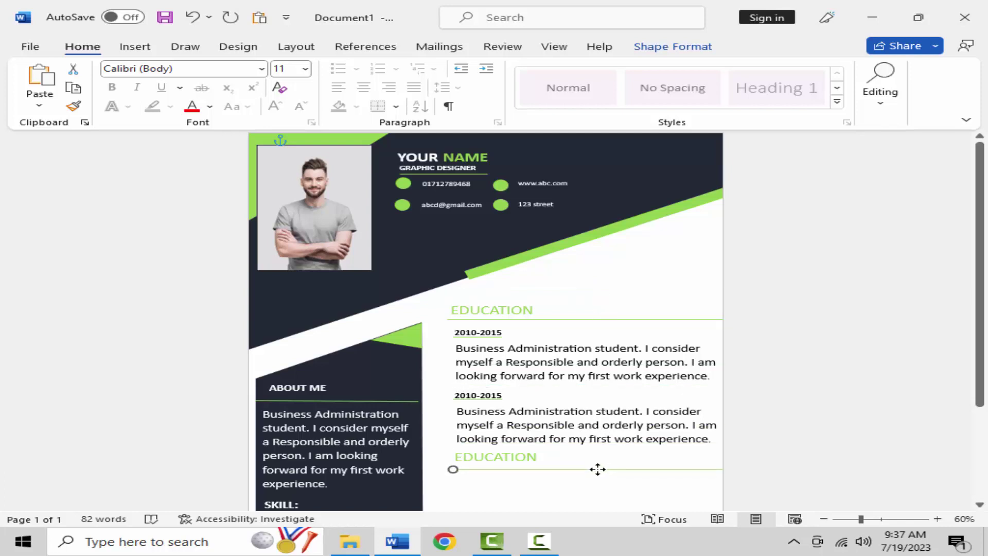
key("Left")
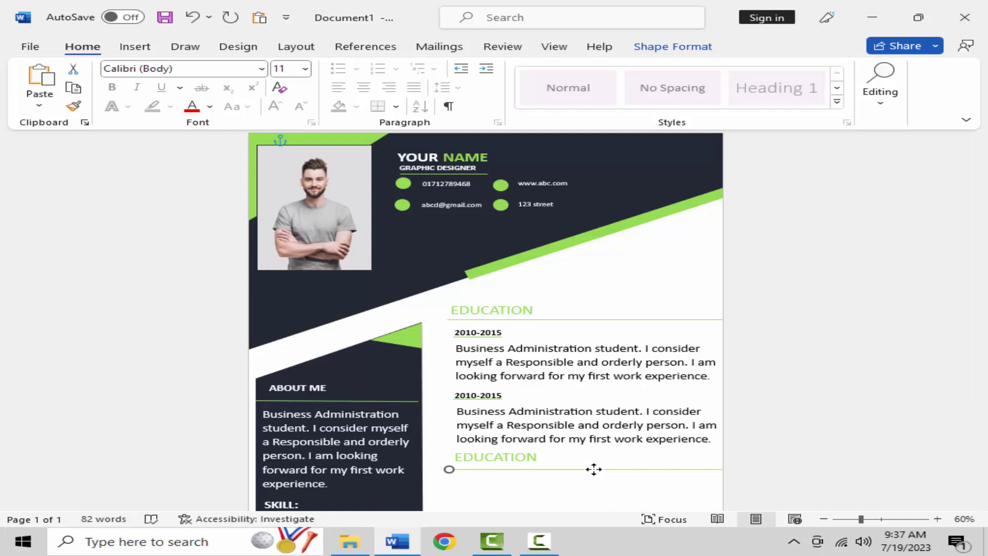
Replace the lower heading's text EDUCATION with EXPERIENCE
double_click(553, 458)
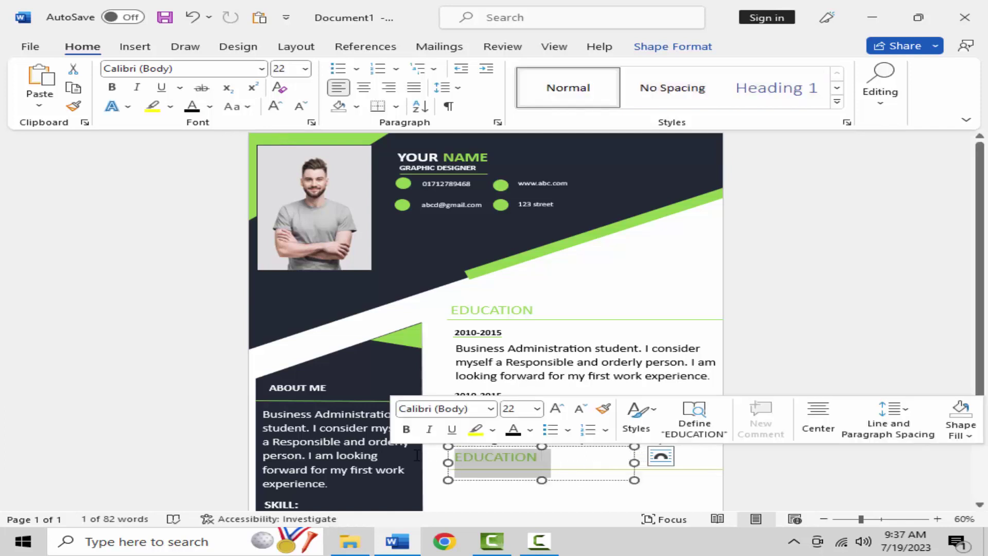
type("EXPERIENCE")
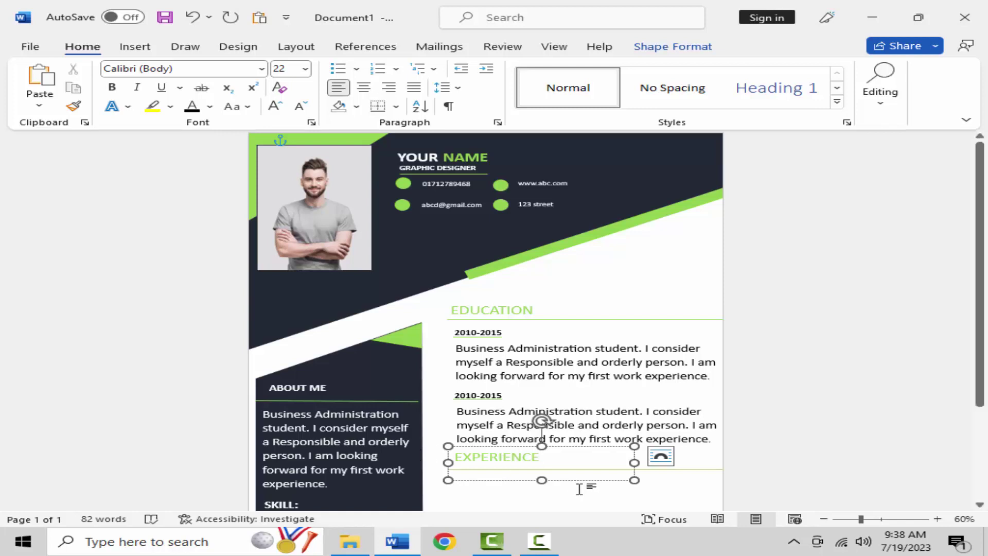
left_click(911, 356)
scroll(758, 369, "down", 2)
scroll(758, 369, "down", 2)
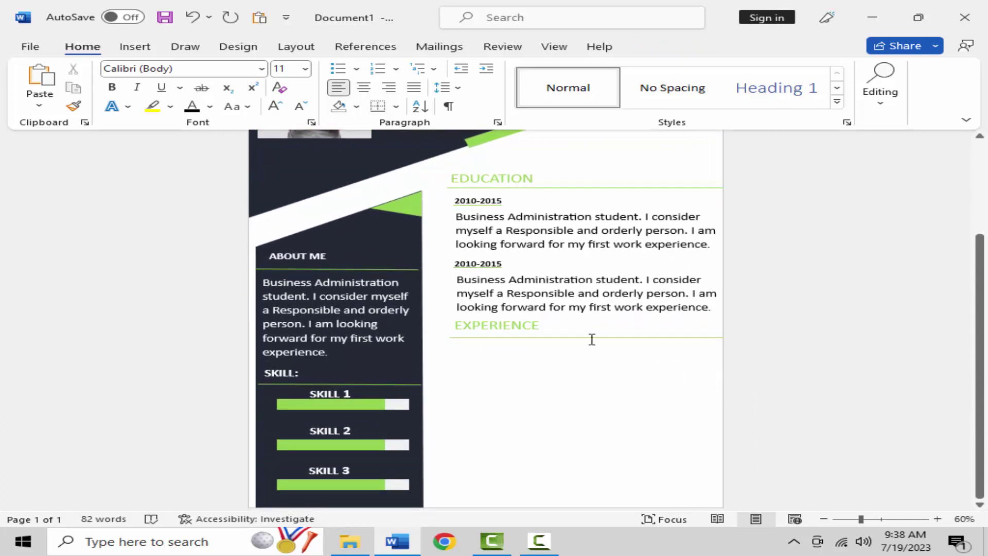
Paste a copy of the 2010-2015 date box directly below the EXPERIENCE heading
left_click(481, 200)
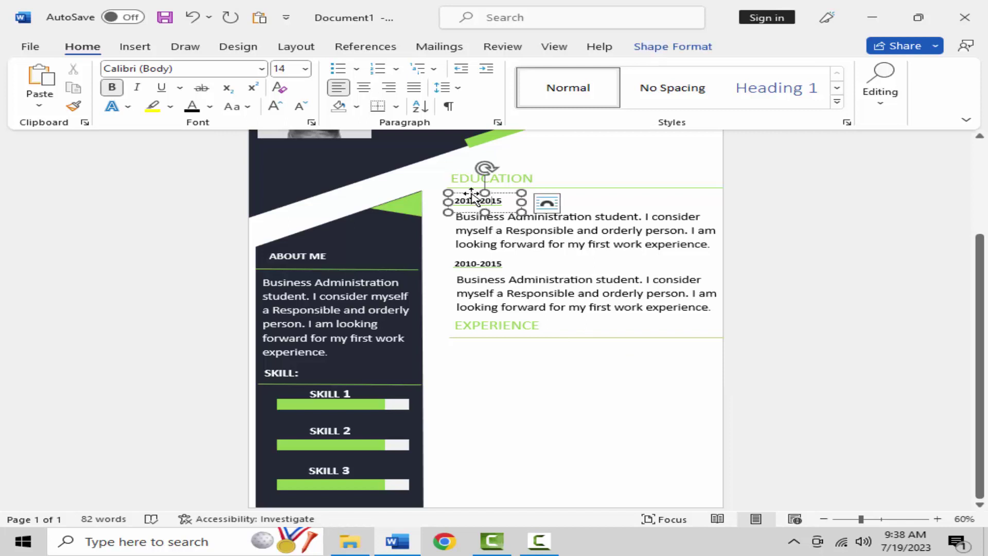
right_click(481, 199)
left_click(514, 189)
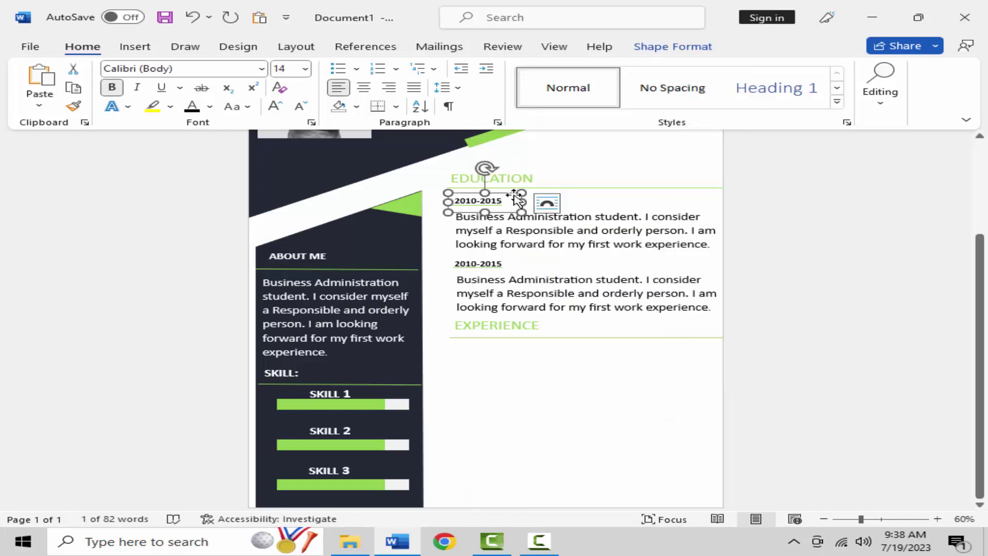
right_click(503, 202)
left_click(538, 198)
right_click(539, 197)
left_click(544, 276)
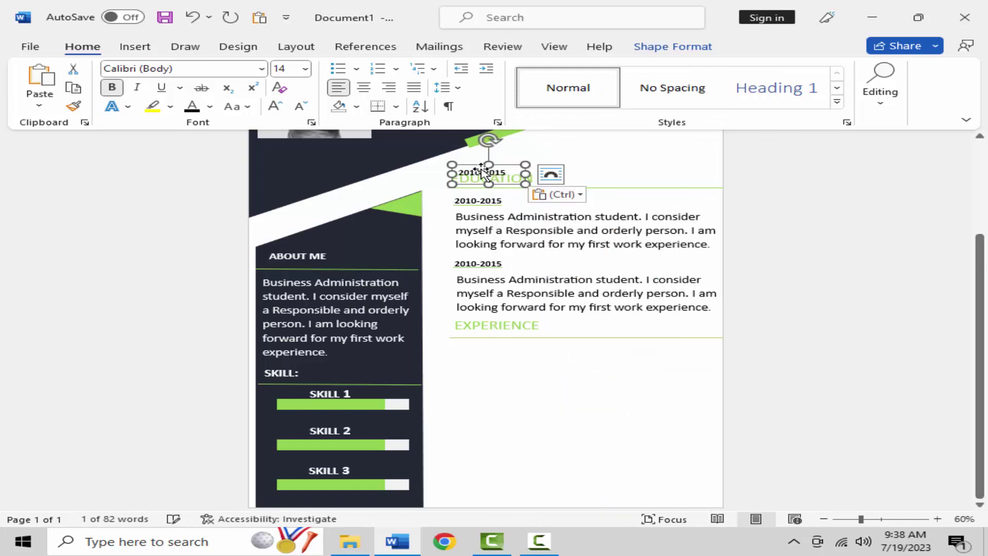
left_click_drag(476, 164, 476, 345)
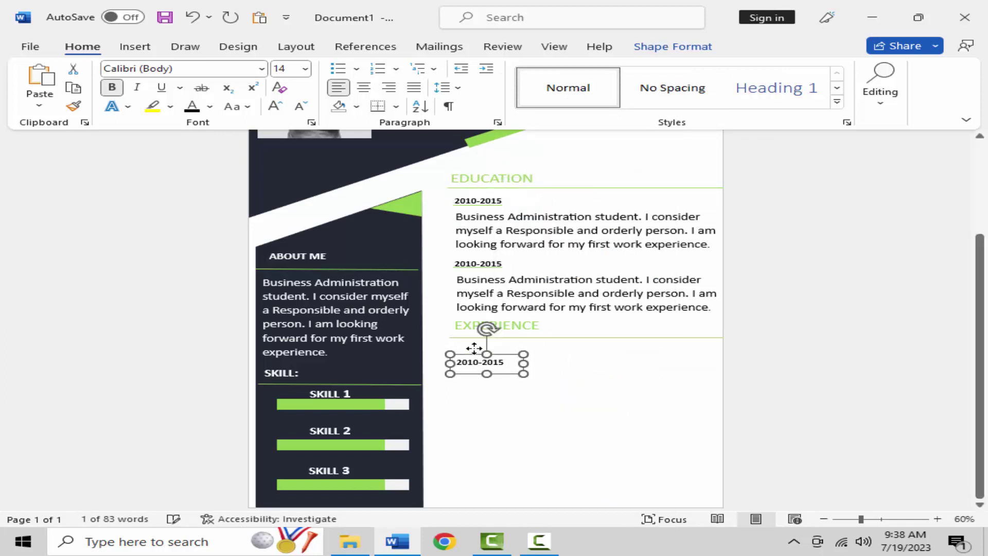
key("Up")
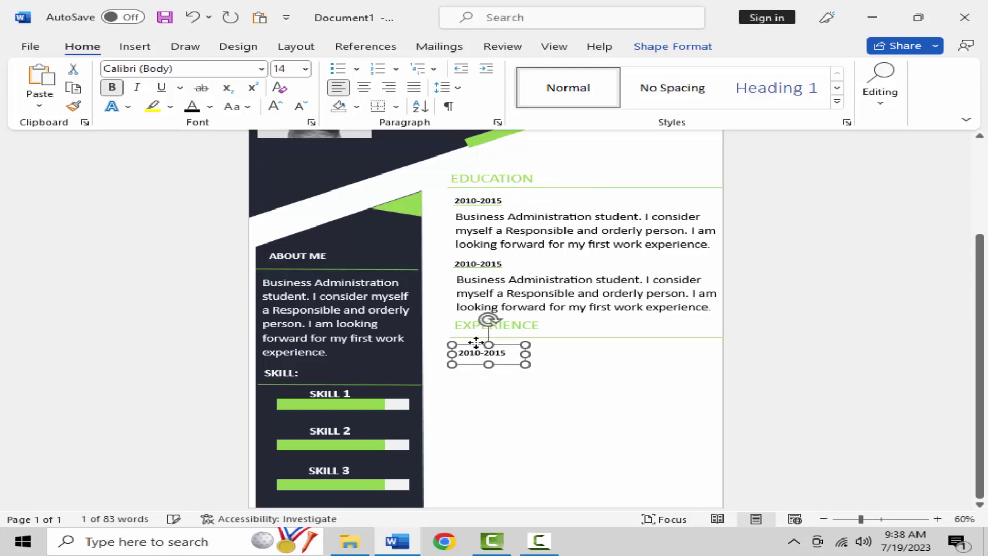
left_click_drag(476, 341, 474, 339)
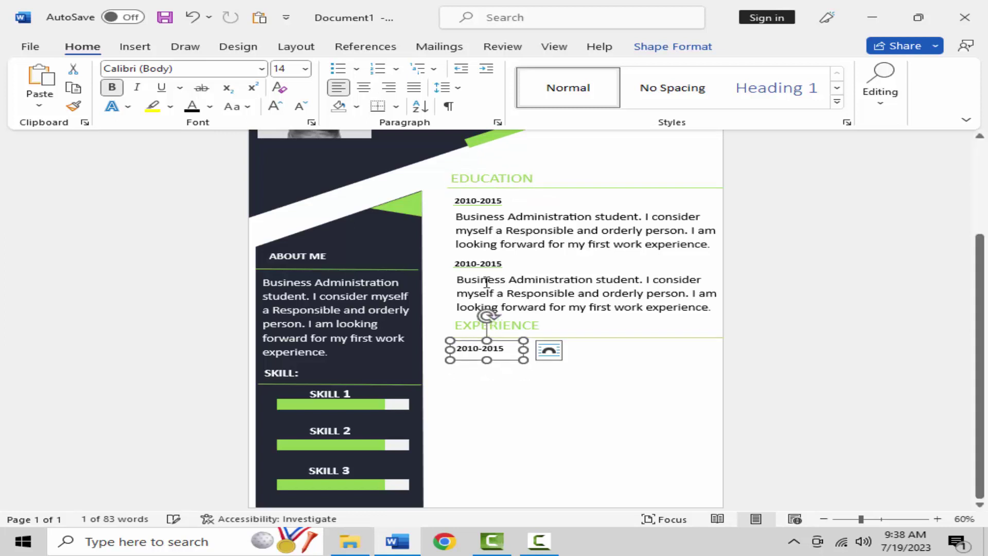
Paste another 2010-2015 date box further down in the EXPERIENCE section
right_click(580, 164)
key("Escape")
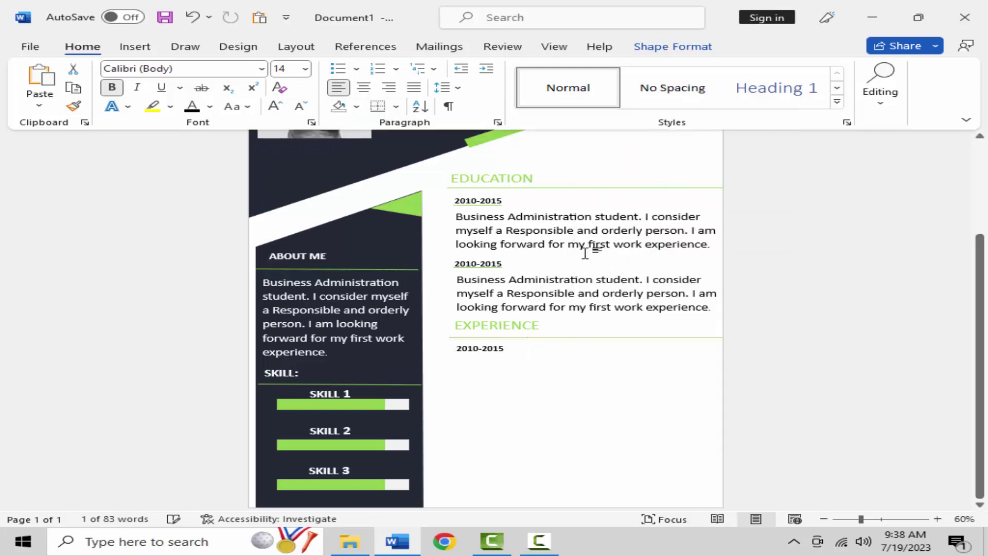
scroll(495, 173, "up", 3)
scroll(496, 172, "up", 1)
key("ctrl+v")
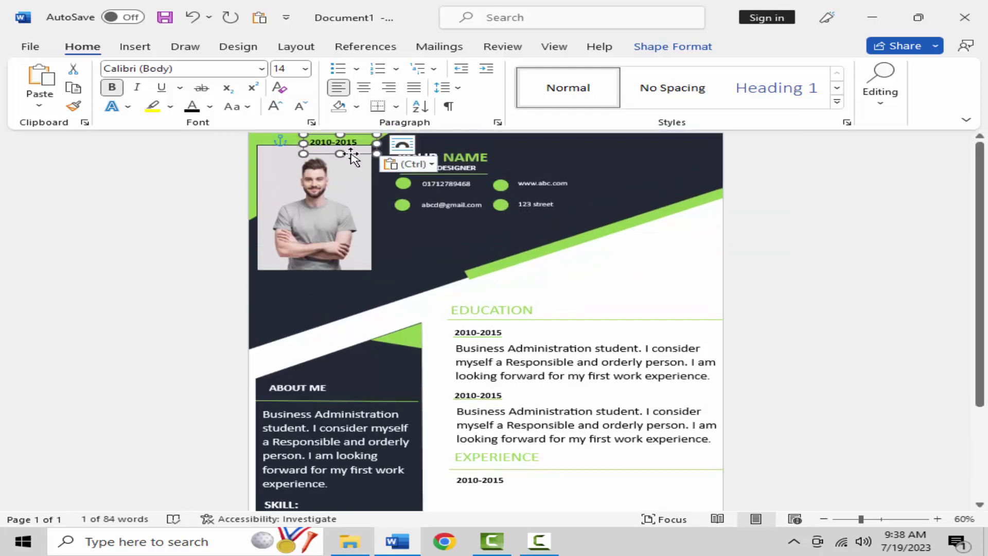
left_click_drag(350, 154, 394, 252)
mouse_move(400, 301)
left_mouse_down()
mouse_move(530, 506)
mouse_move(488, 446)
left_mouse_up()
left_click(569, 392)
scroll(485, 419, "up", 3)
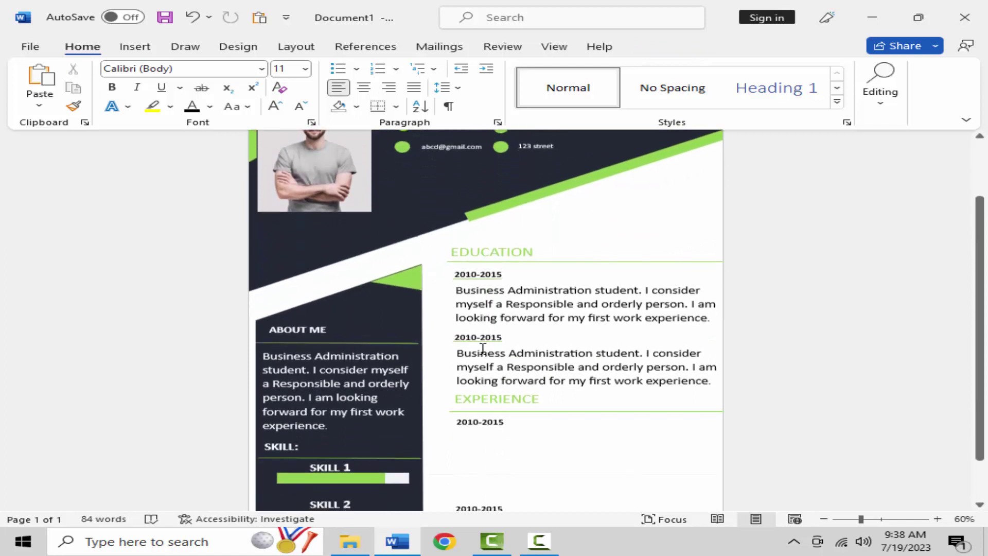
scroll(483, 349, "down", 3)
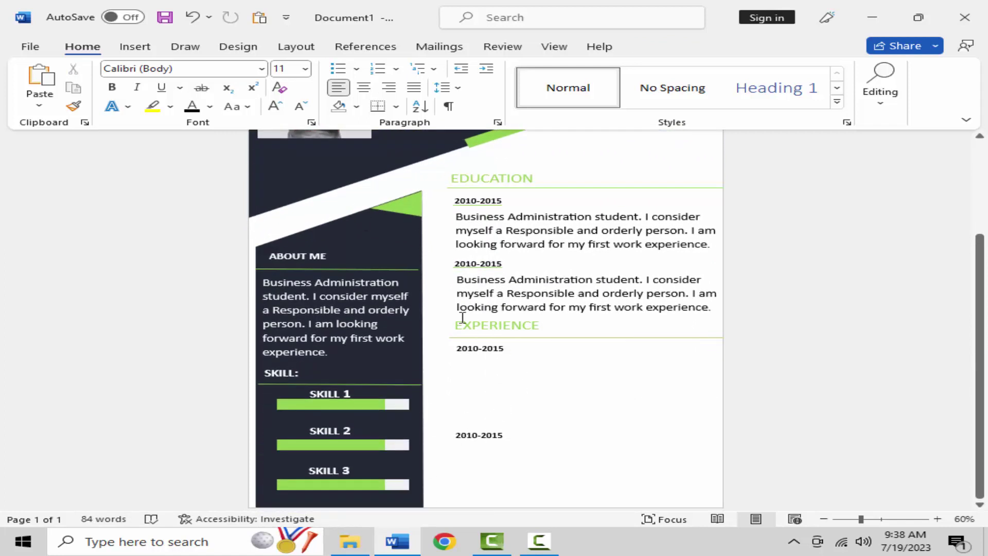
Draw a short line under the first EXPERIENCE 2010-2015 date
left_click(136, 47)
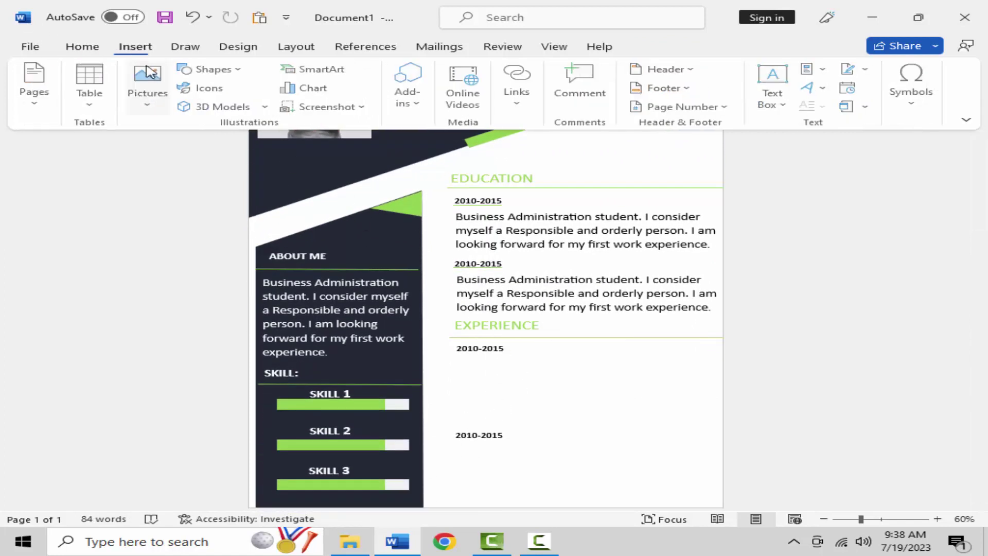
left_click(225, 70)
left_click(205, 110)
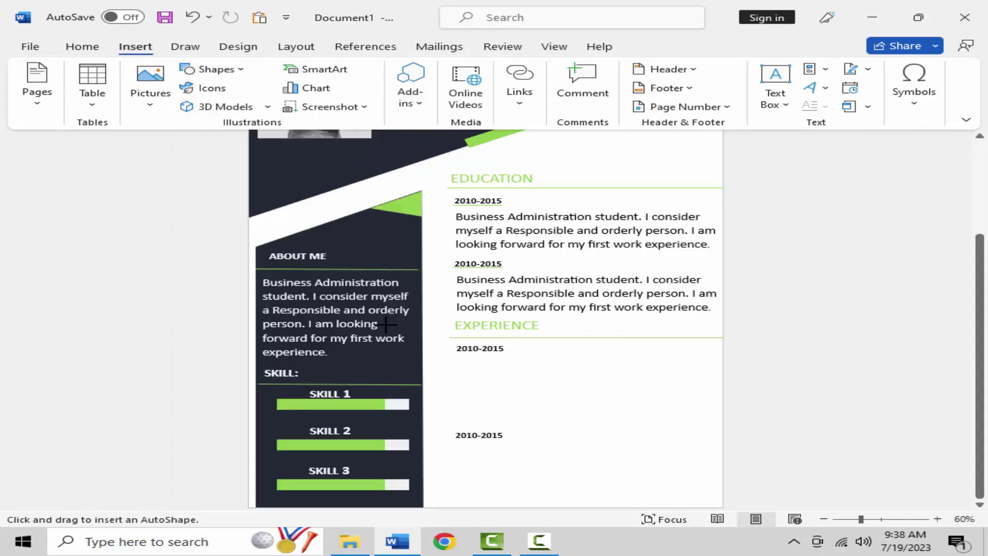
left_click_drag(457, 353, 504, 353)
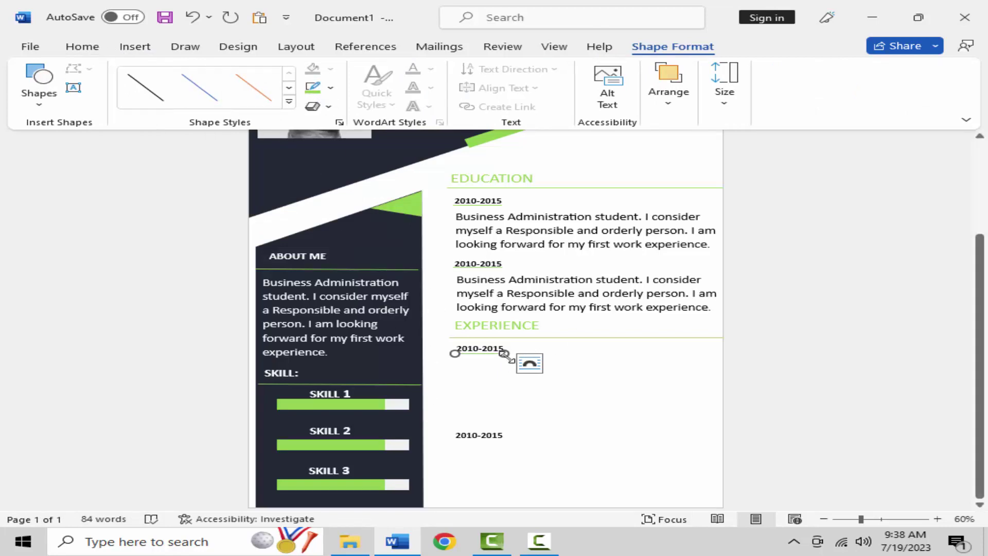
scroll(456, 373, "up", 3, "ctrl")
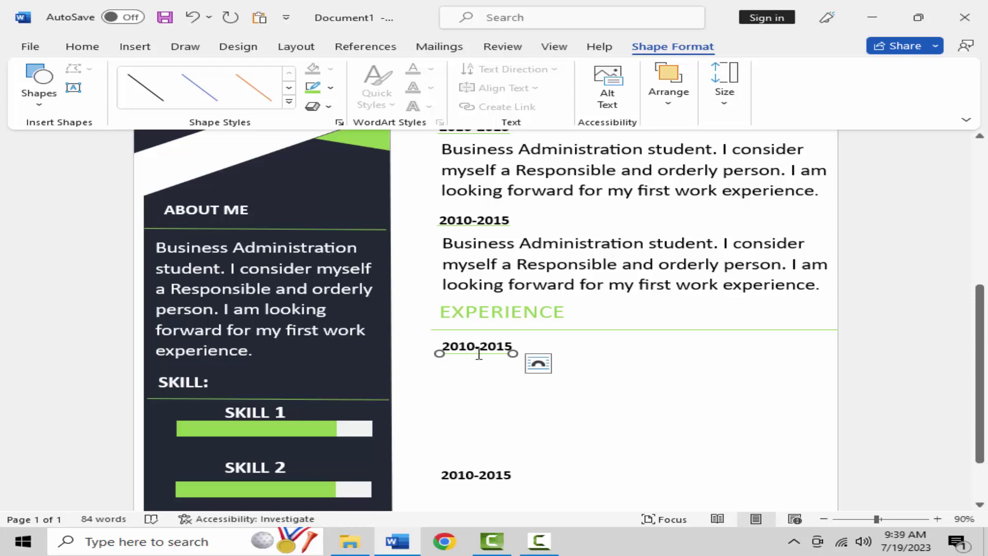
Copy that line and position the copy under the lower 2010-2015 date
right_click(478, 354)
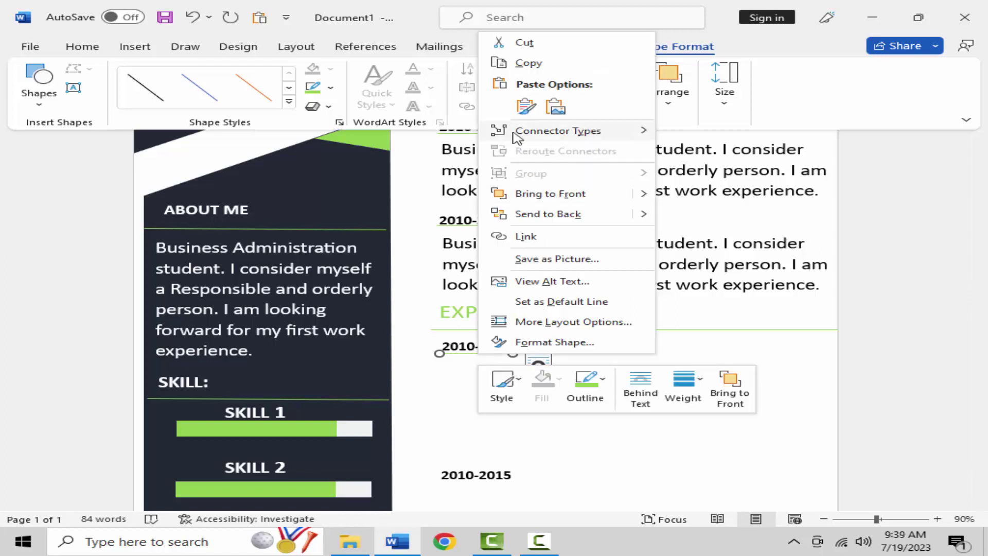
key("Escape")
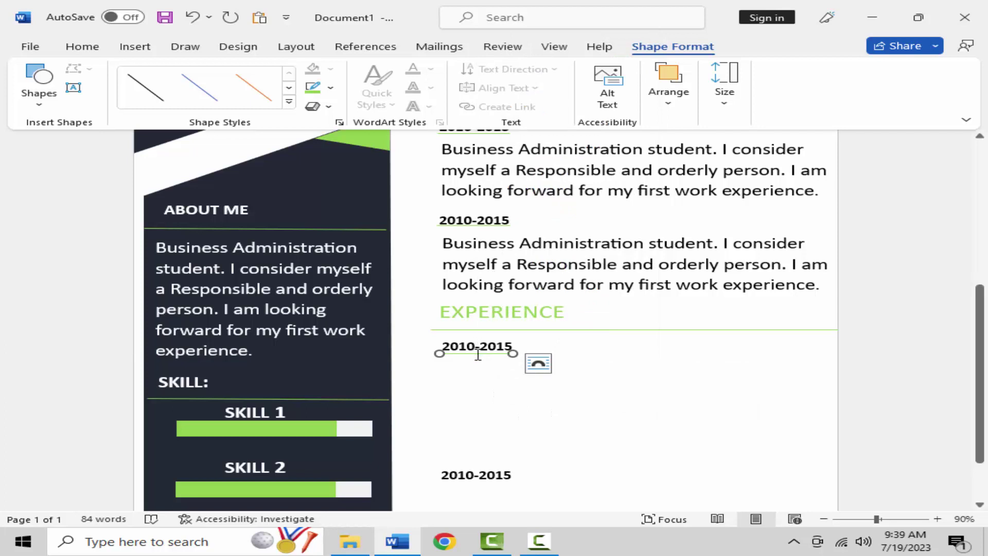
right_click(478, 354)
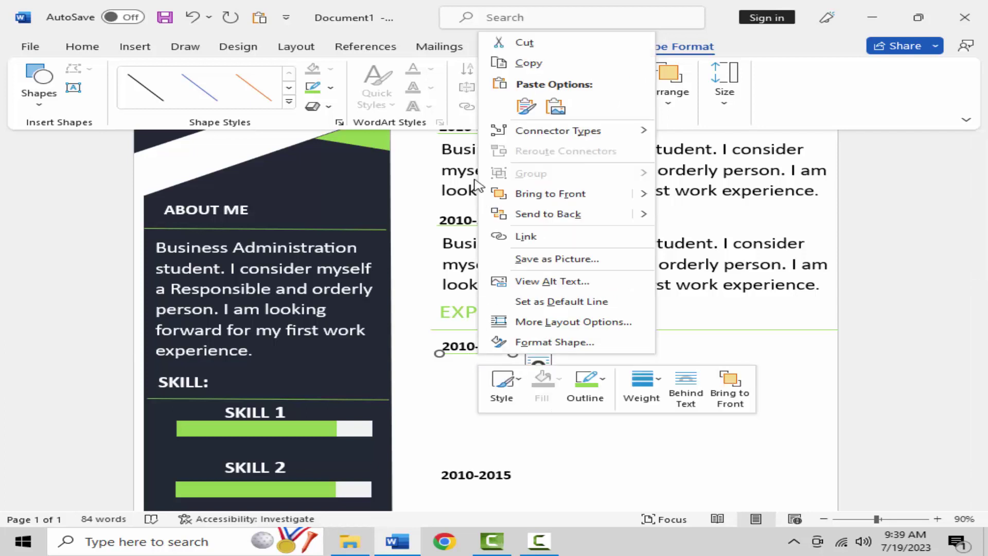
left_click(525, 106)
left_click_drag(490, 307, 465, 483)
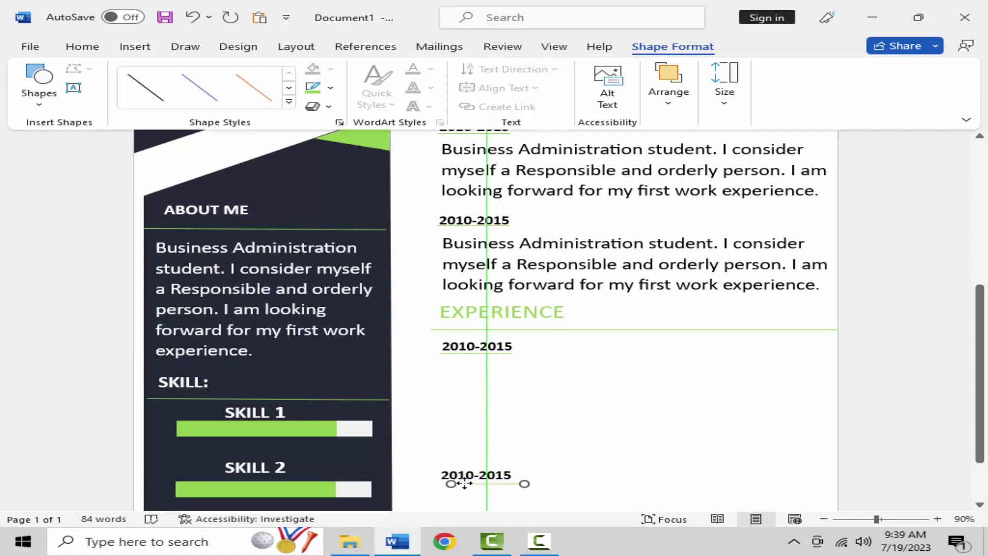
key("Left")
key("Left")
key("Left")
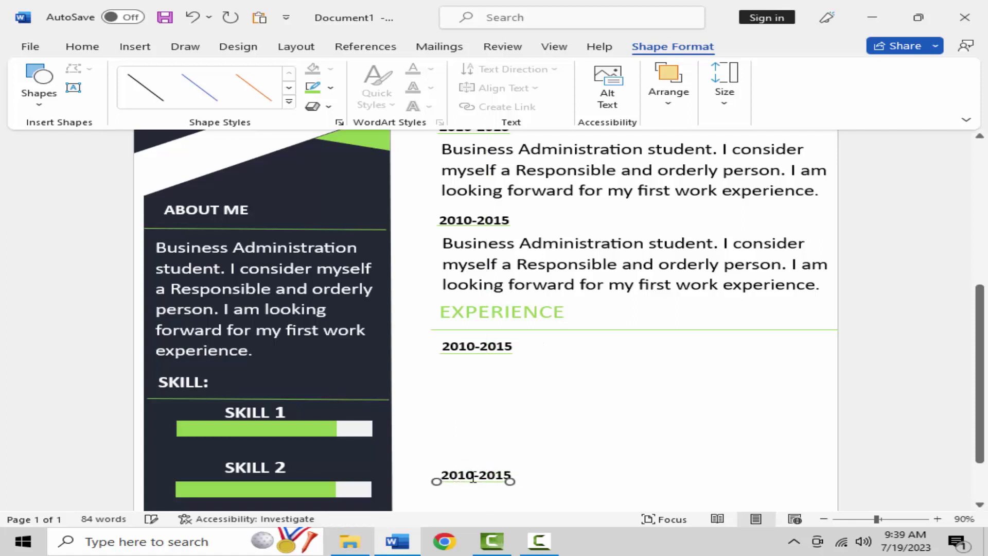
key("ctrl+Right")
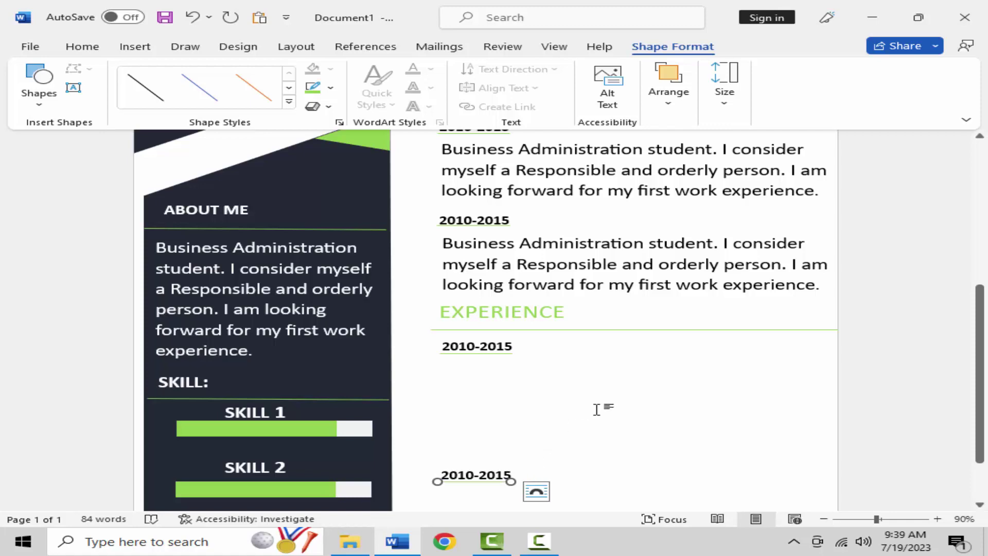
left_click(596, 409)
scroll(580, 387, "up", 5)
scroll(575, 380, "down", 4, "ctrl")
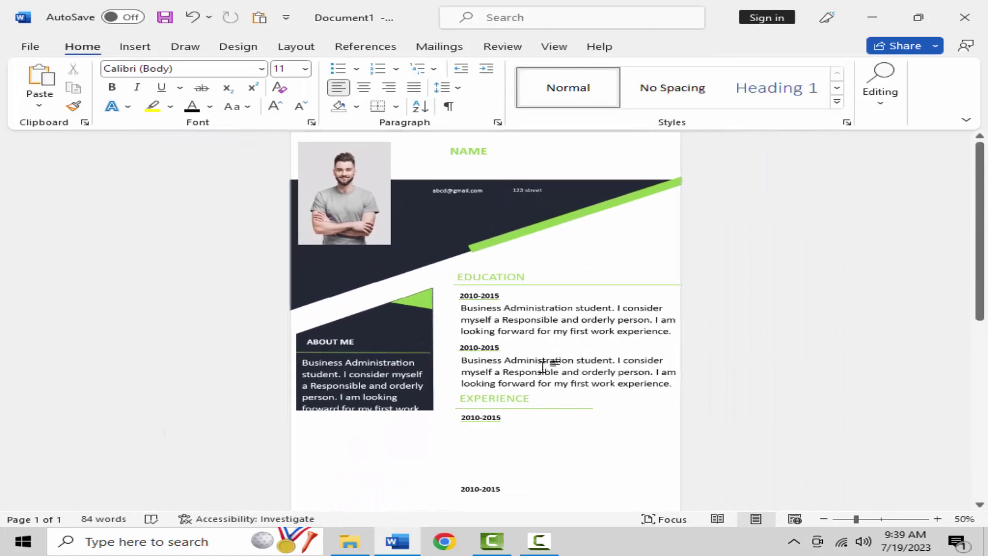
Paste the Business Administration description under the first EXPERIENCE date, aligned like Education's
left_click(525, 303)
right_click(525, 303)
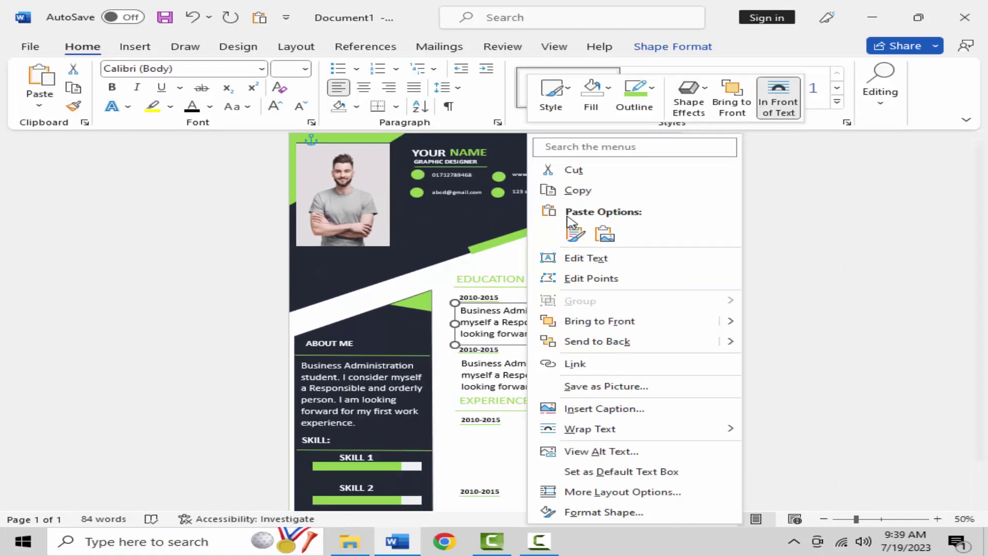
key("Escape")
left_click(551, 326)
right_click(554, 326)
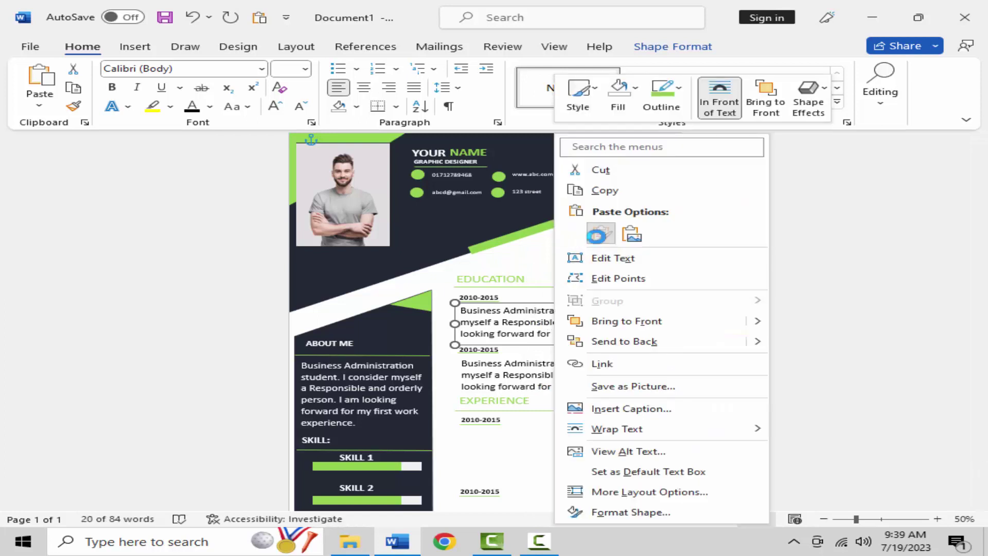
left_click(596, 236)
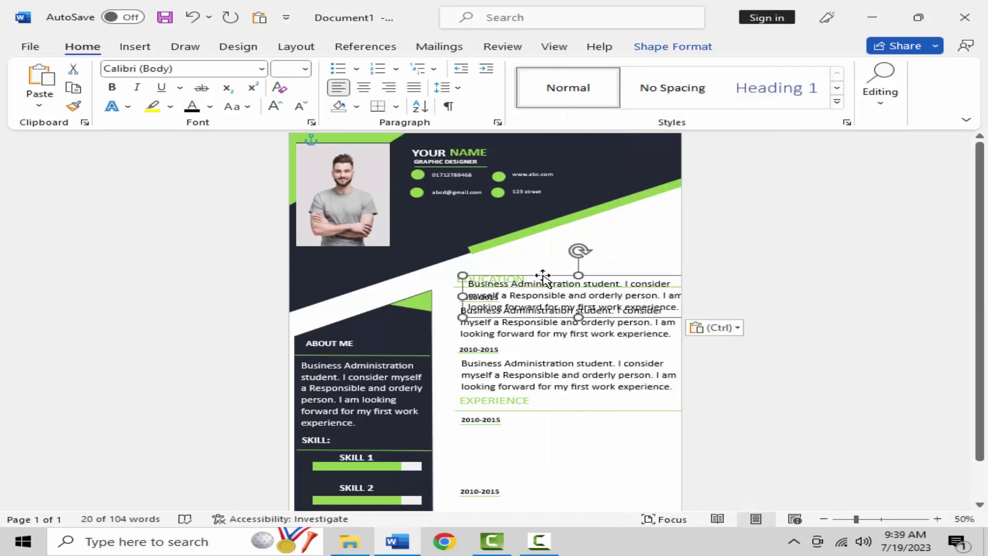
left_click_drag(539, 274, 528, 422)
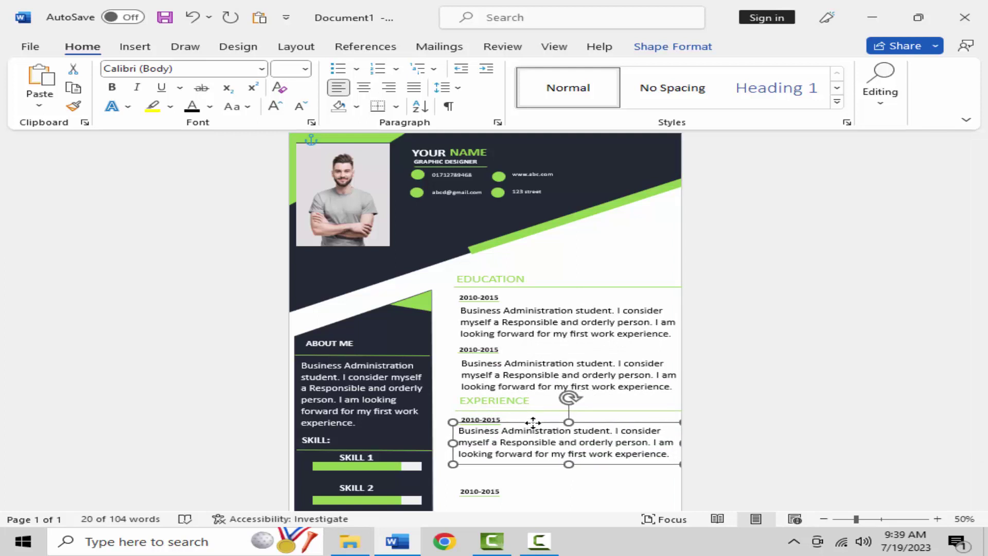
left_click_drag(528, 423, 535, 424)
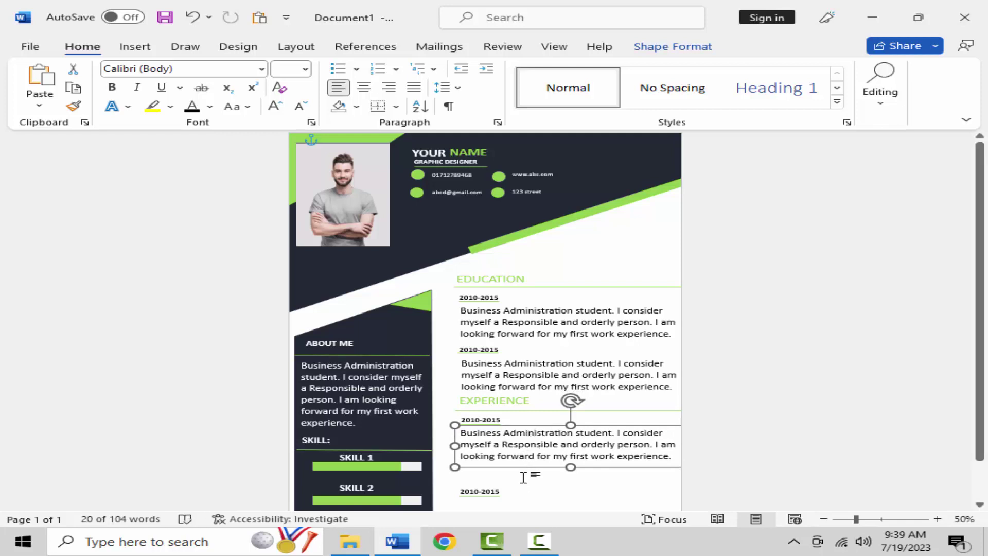
Paste another description under the lower EXPERIENCE date and tighten the date and description together
scroll(526, 472, "down", 2)
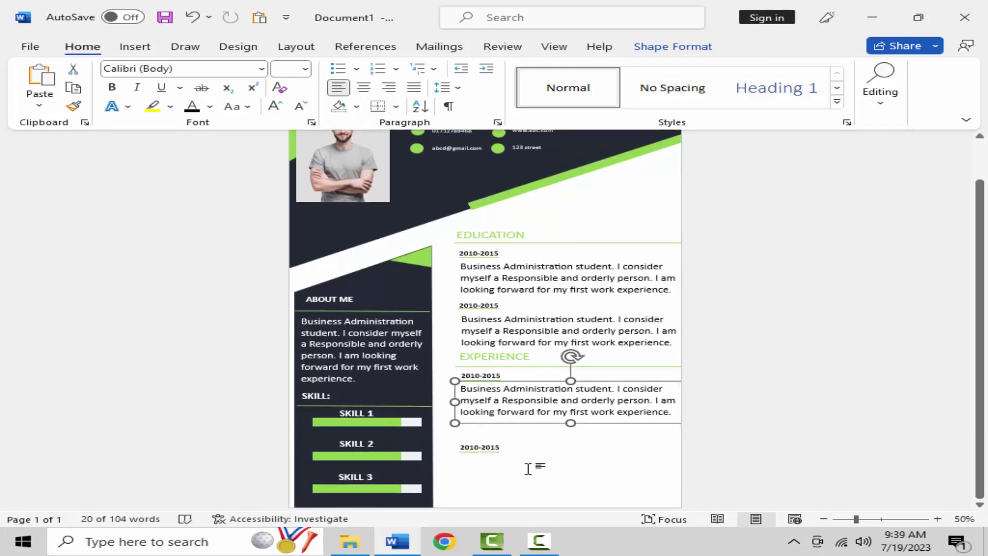
right_click(537, 383)
left_click(583, 232)
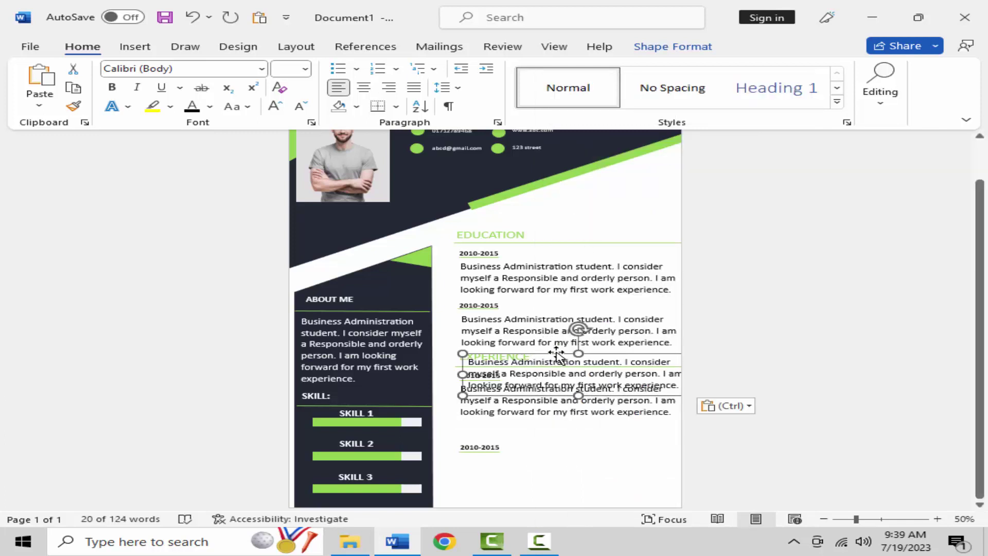
mouse_move(555, 353)
left_mouse_down()
mouse_move(537, 456)
mouse_move(548, 457)
left_mouse_up()
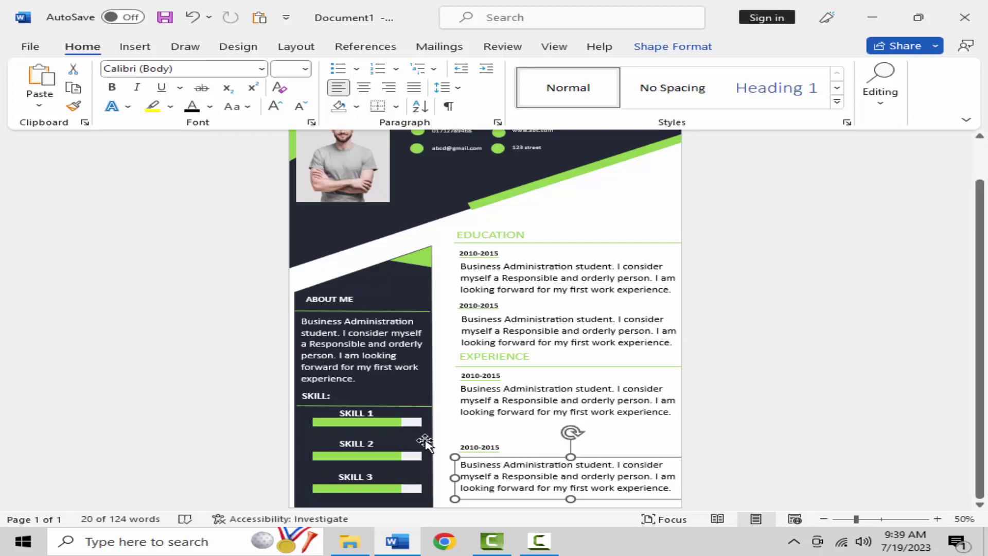
left_click(504, 448)
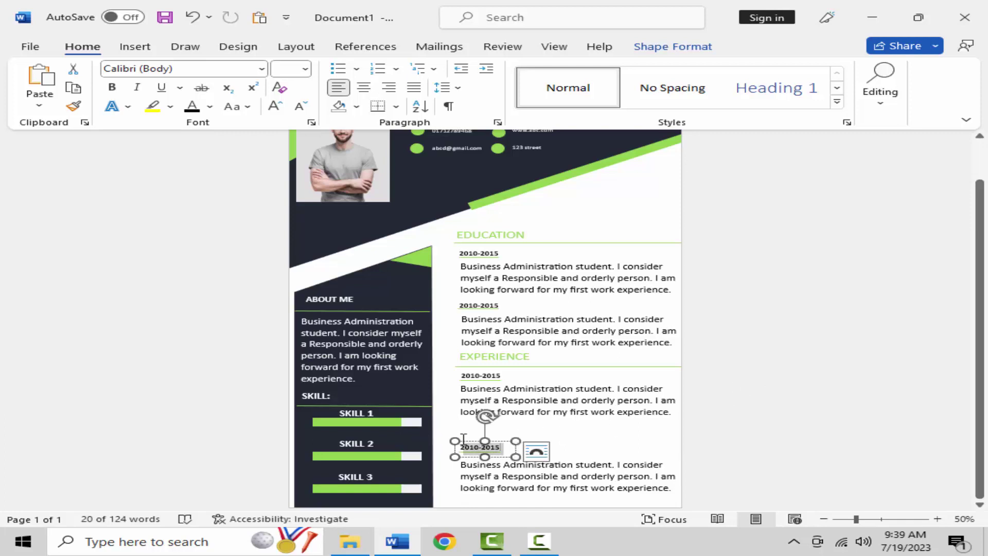
double_click(502, 447)
left_click_drag(504, 448, 491, 441)
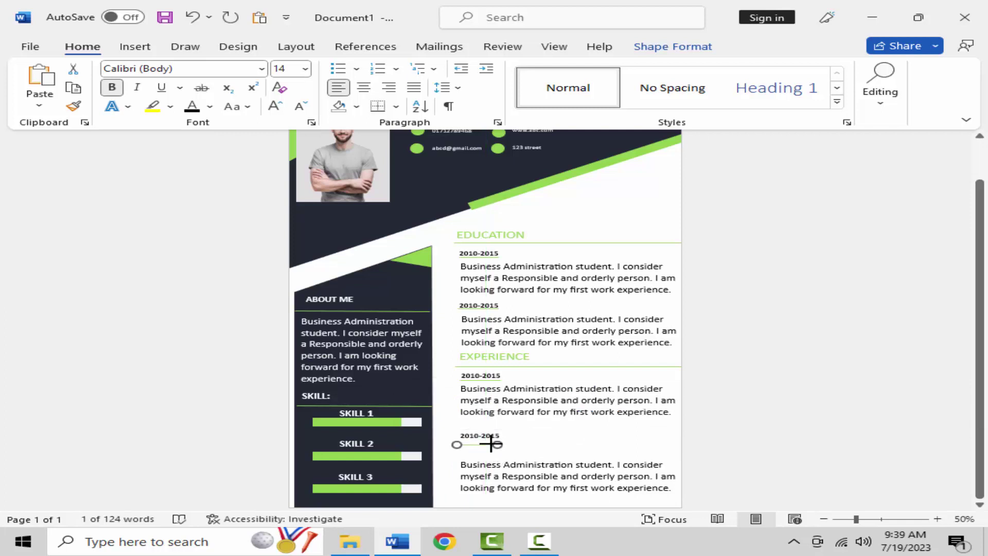
left_click(562, 475)
left_click_drag(538, 457, 538, 447)
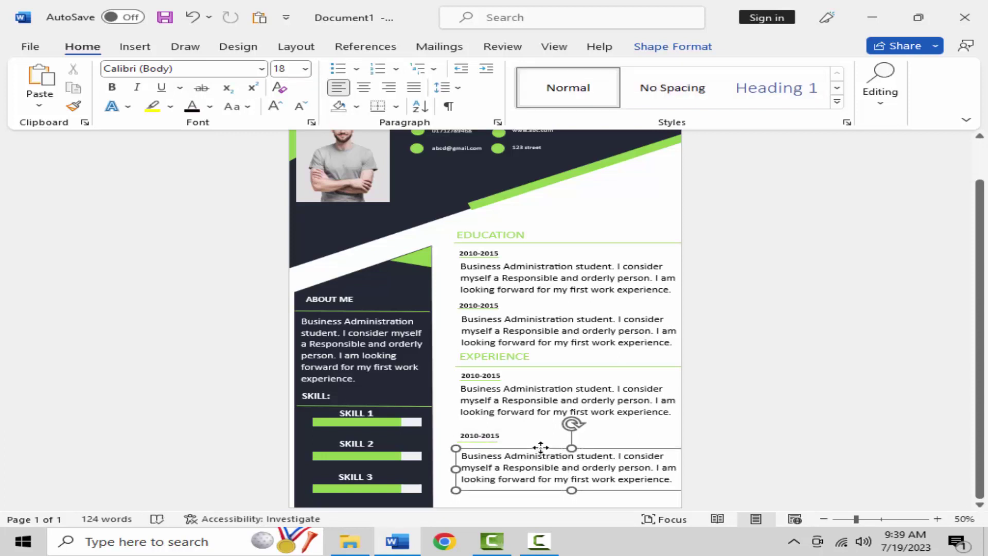
left_click(776, 410)
scroll(756, 401, "down", 1)
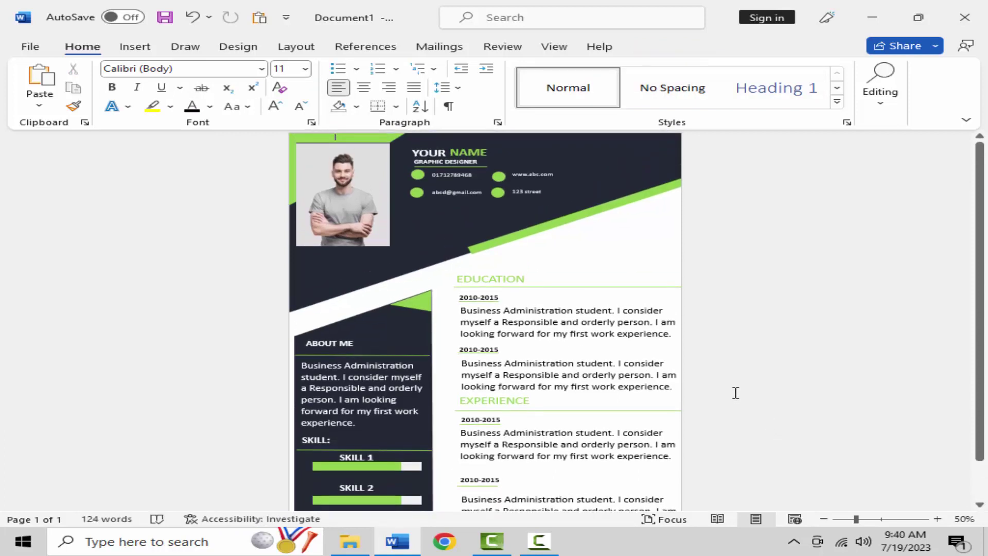